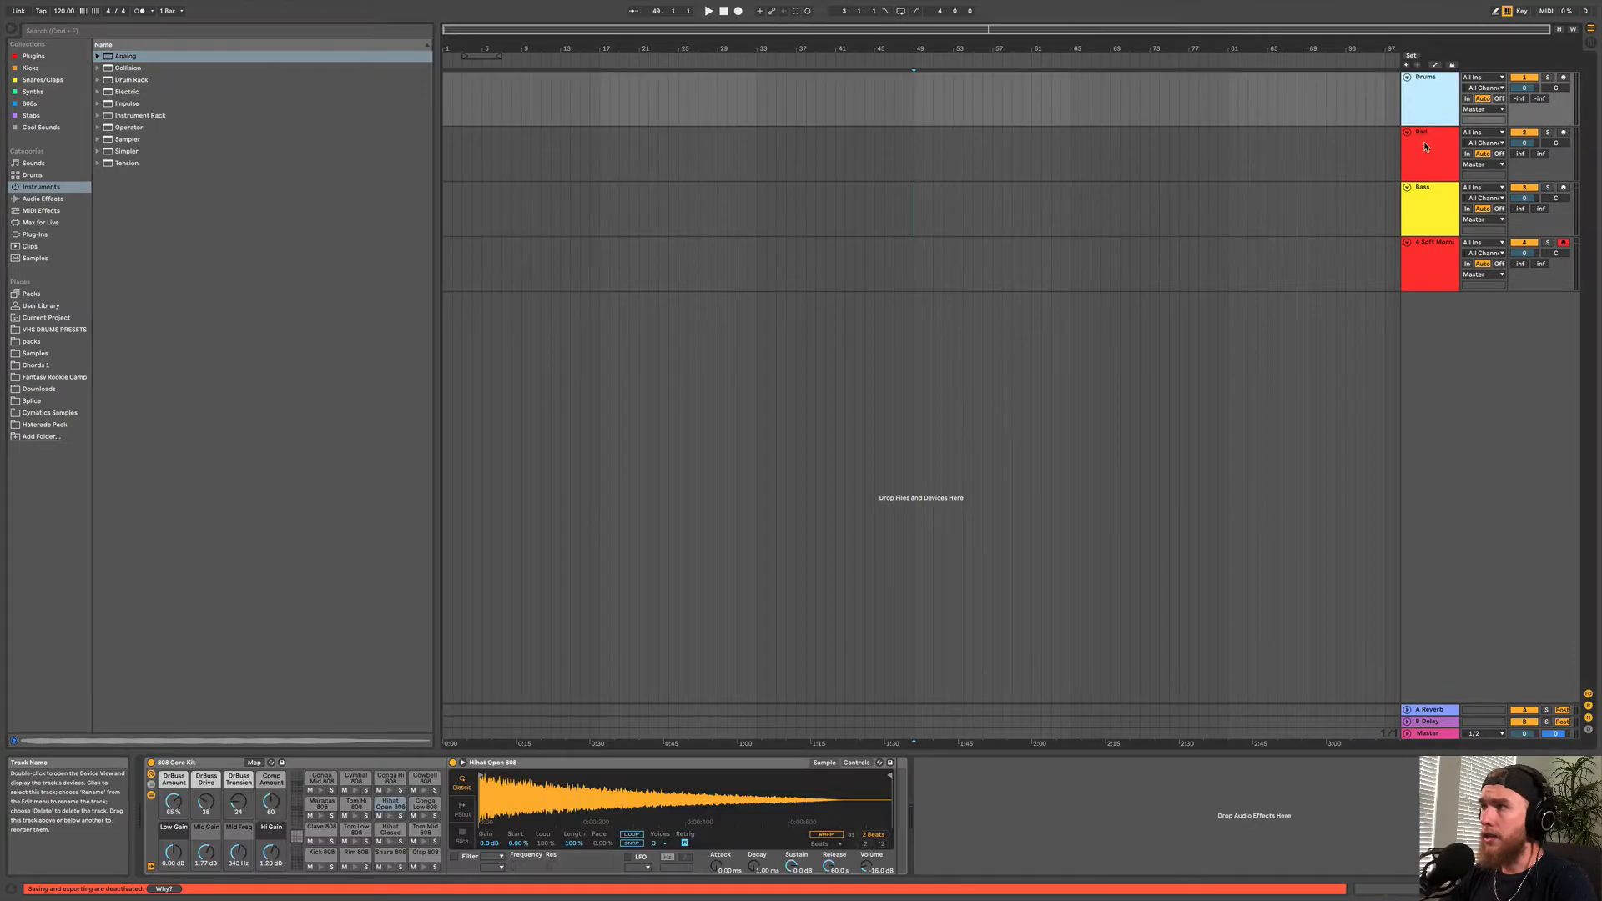
Review the instruments loaded on the Drums, Pad, Bass and Soft Morning tracks.
click(1427, 157)
click(1429, 209)
click(1429, 263)
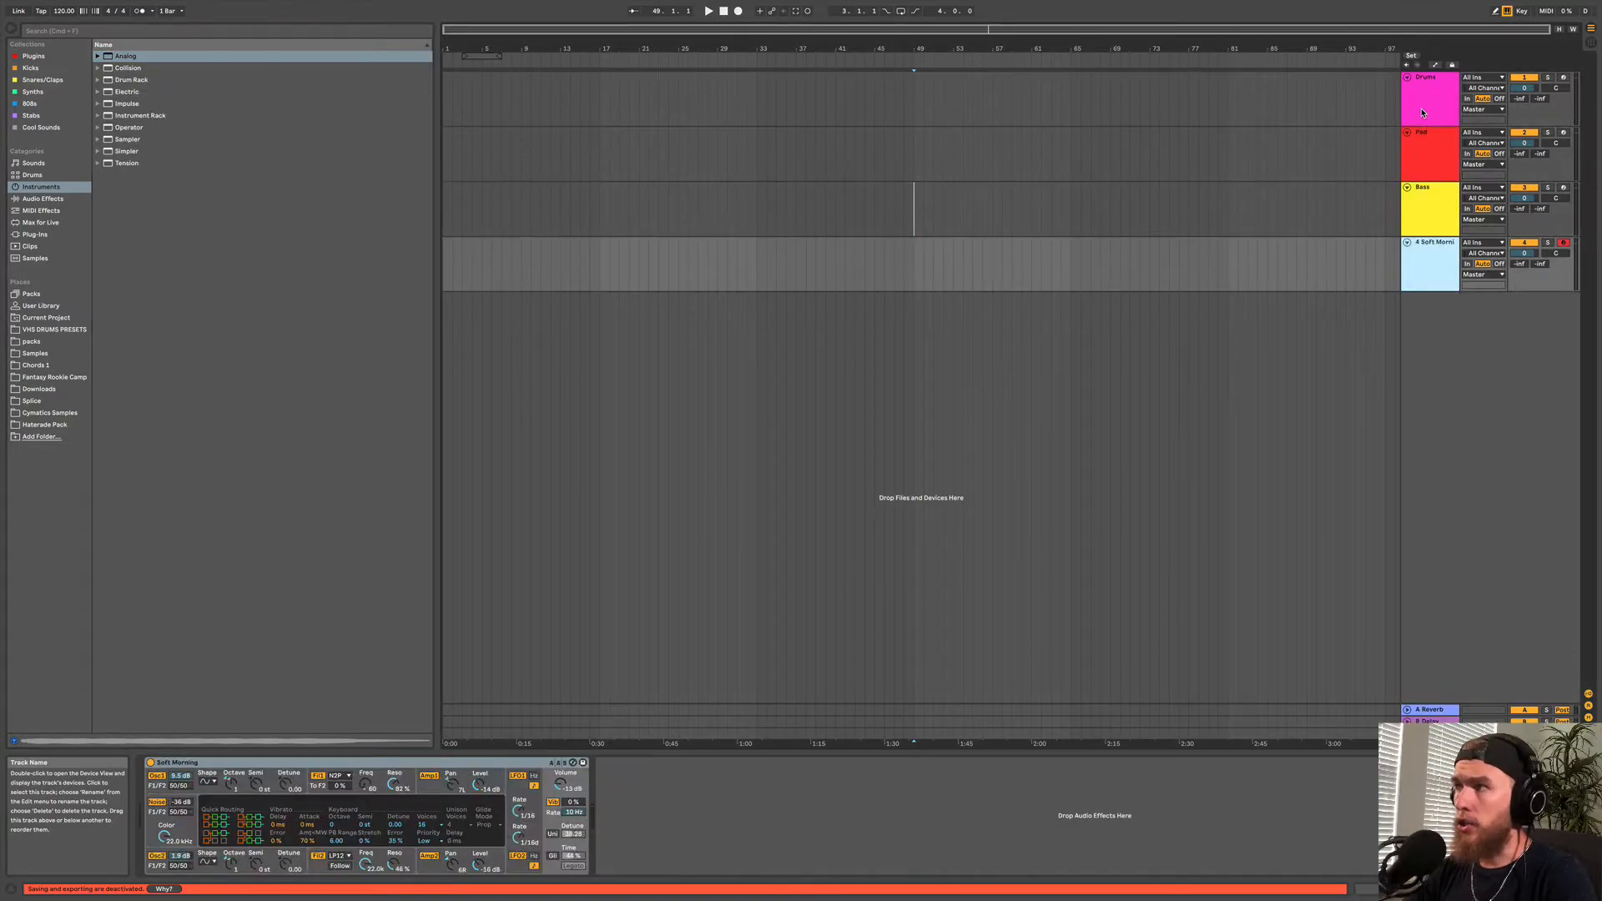
click(1426, 104)
click(1426, 156)
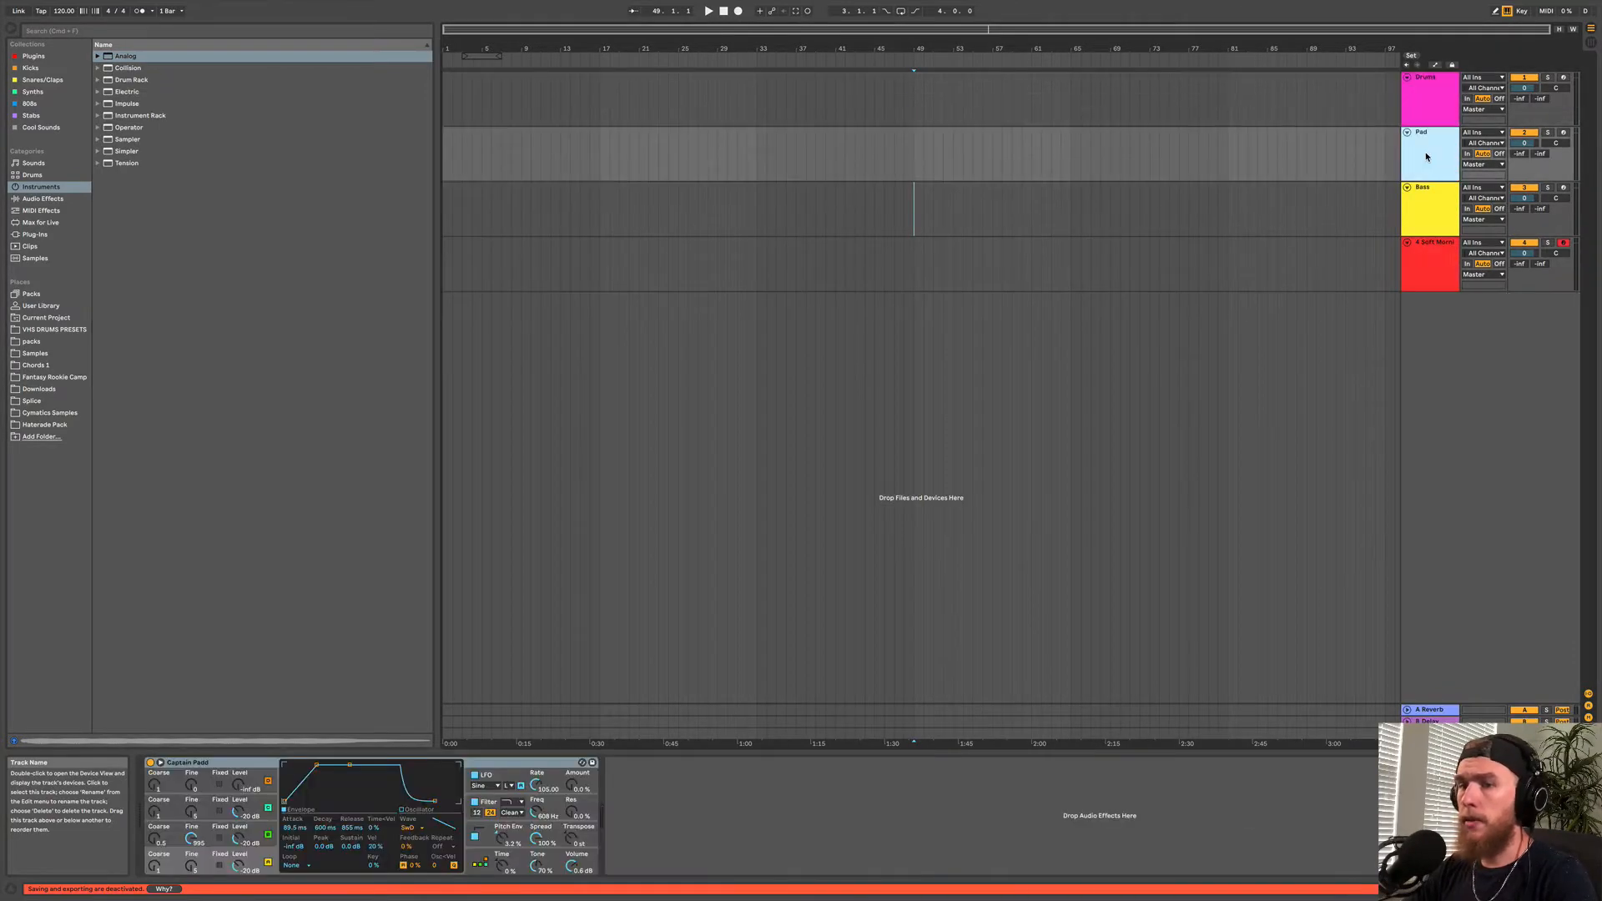
click(1423, 121)
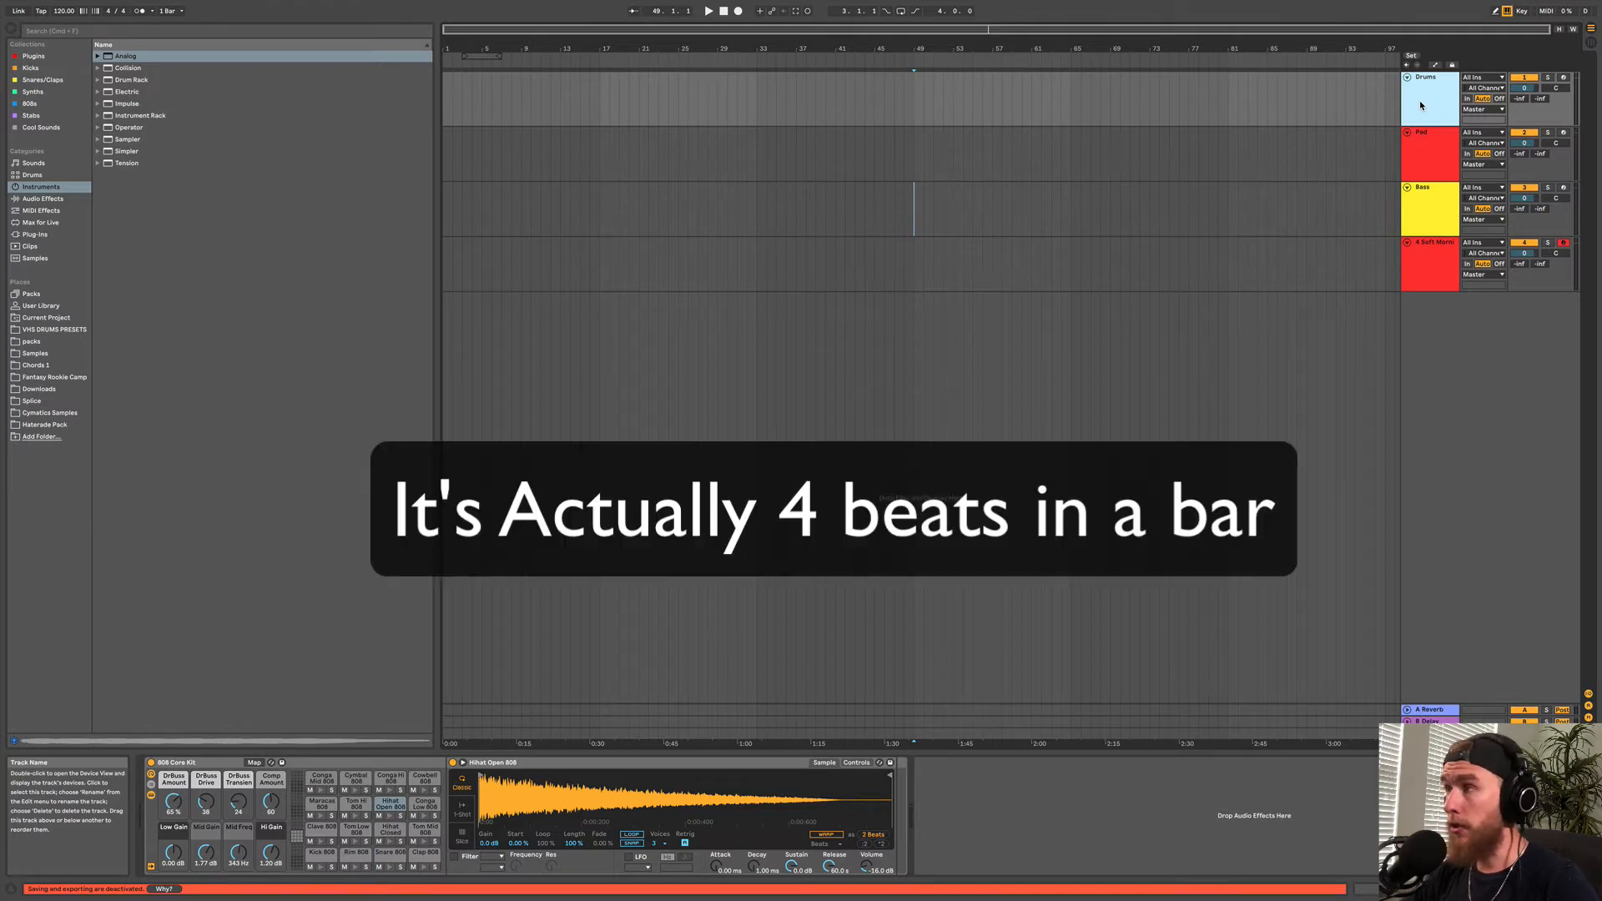
click(1432, 177)
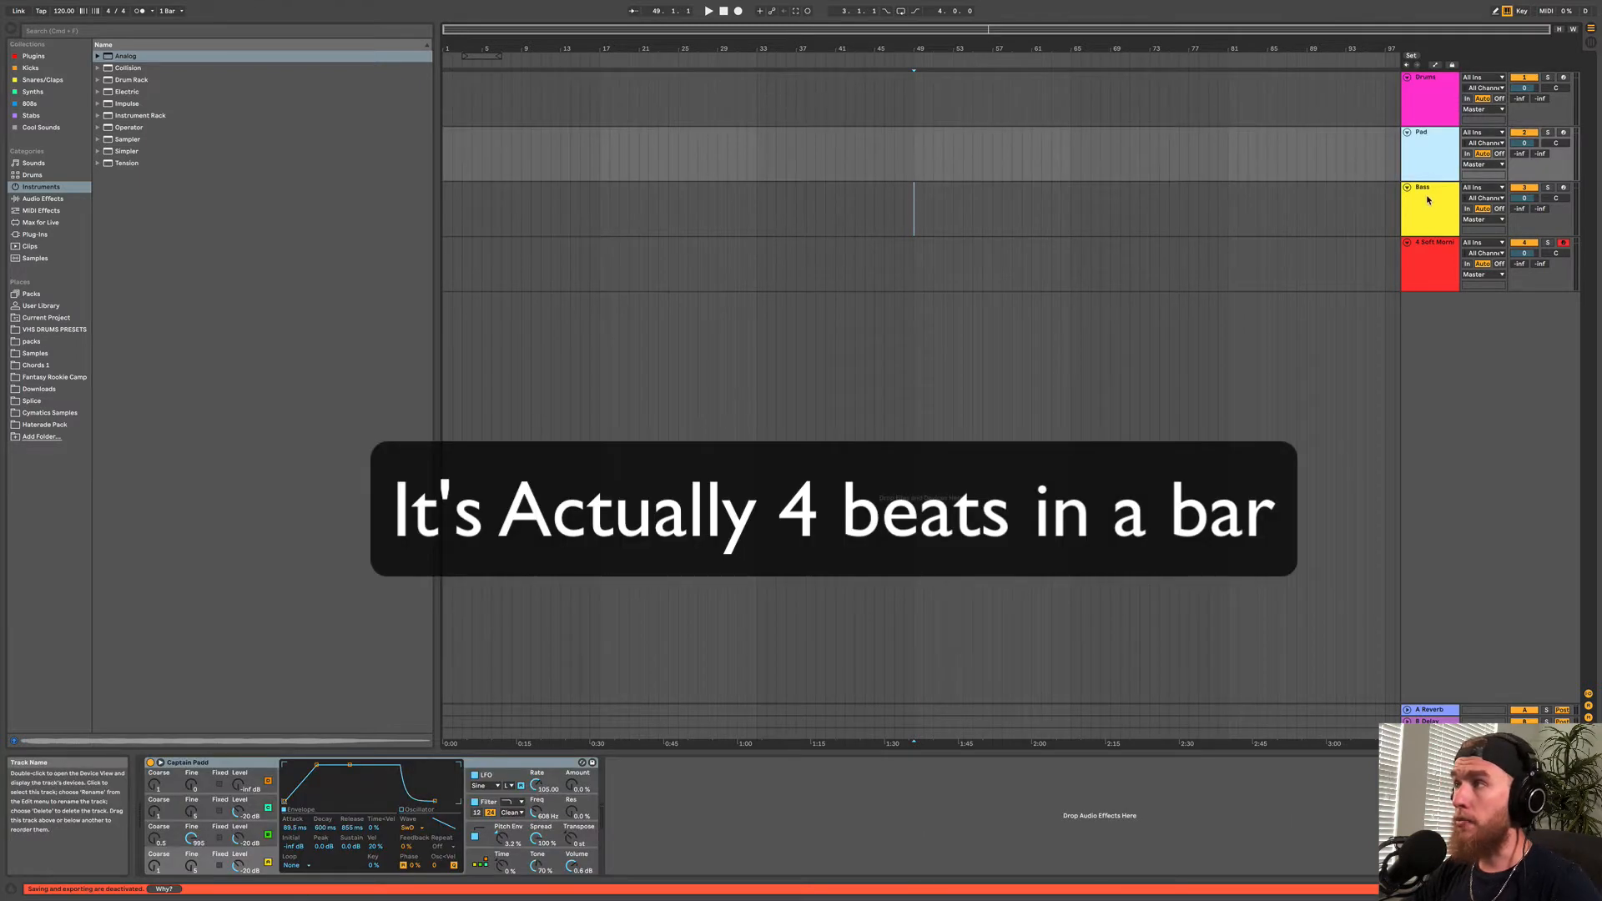
click(1428, 204)
click(1427, 257)
click(1422, 111)
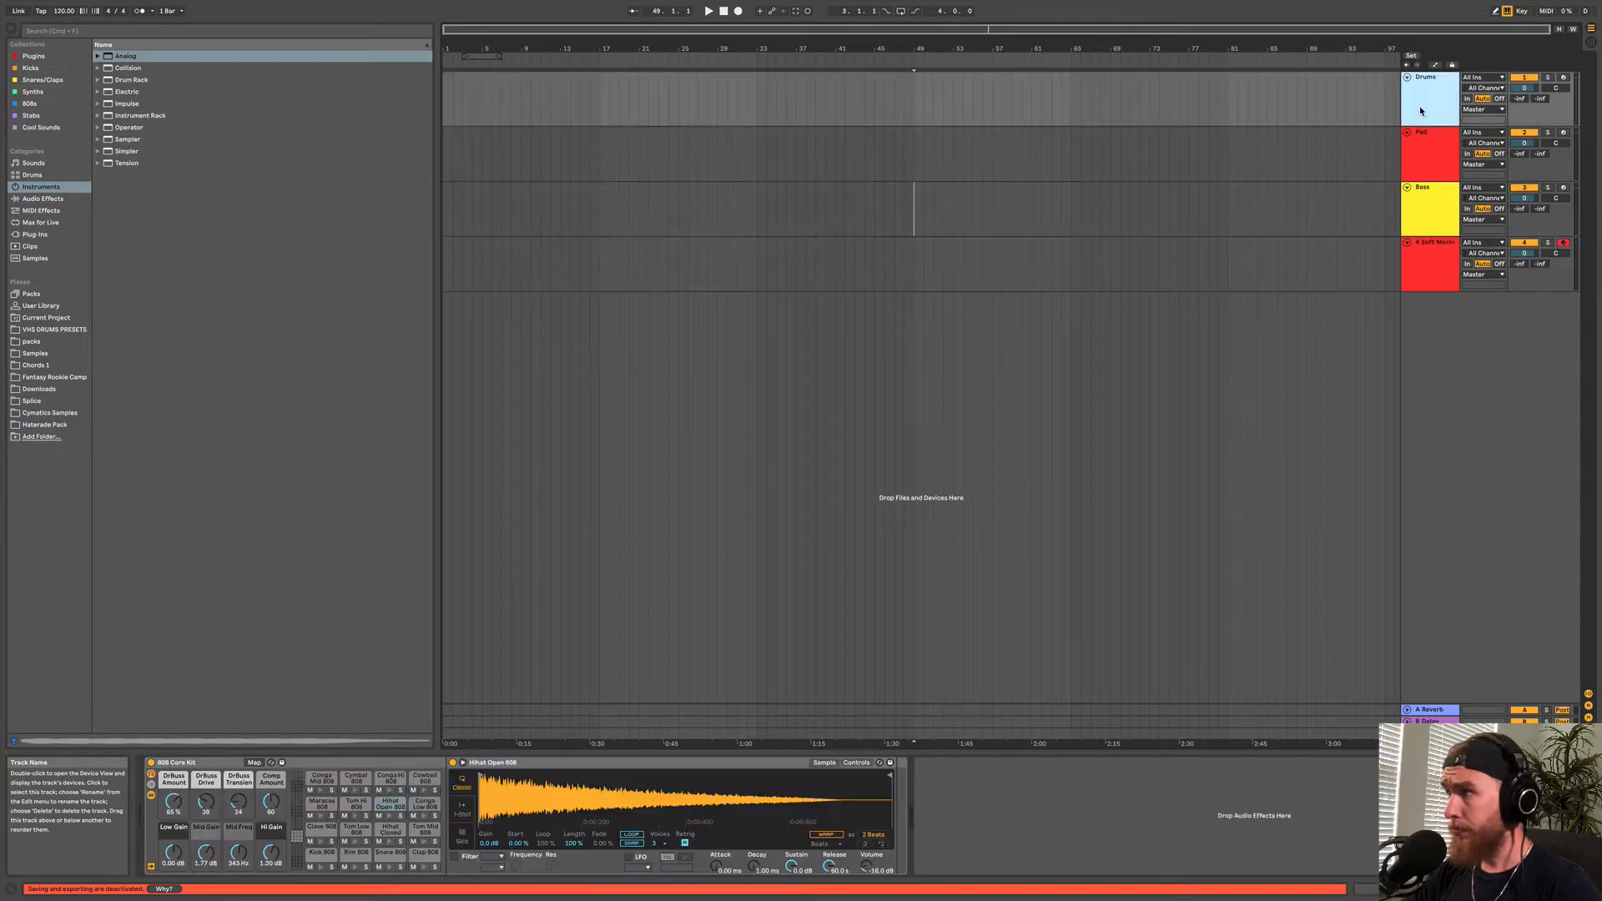
click(1435, 164)
click(1429, 210)
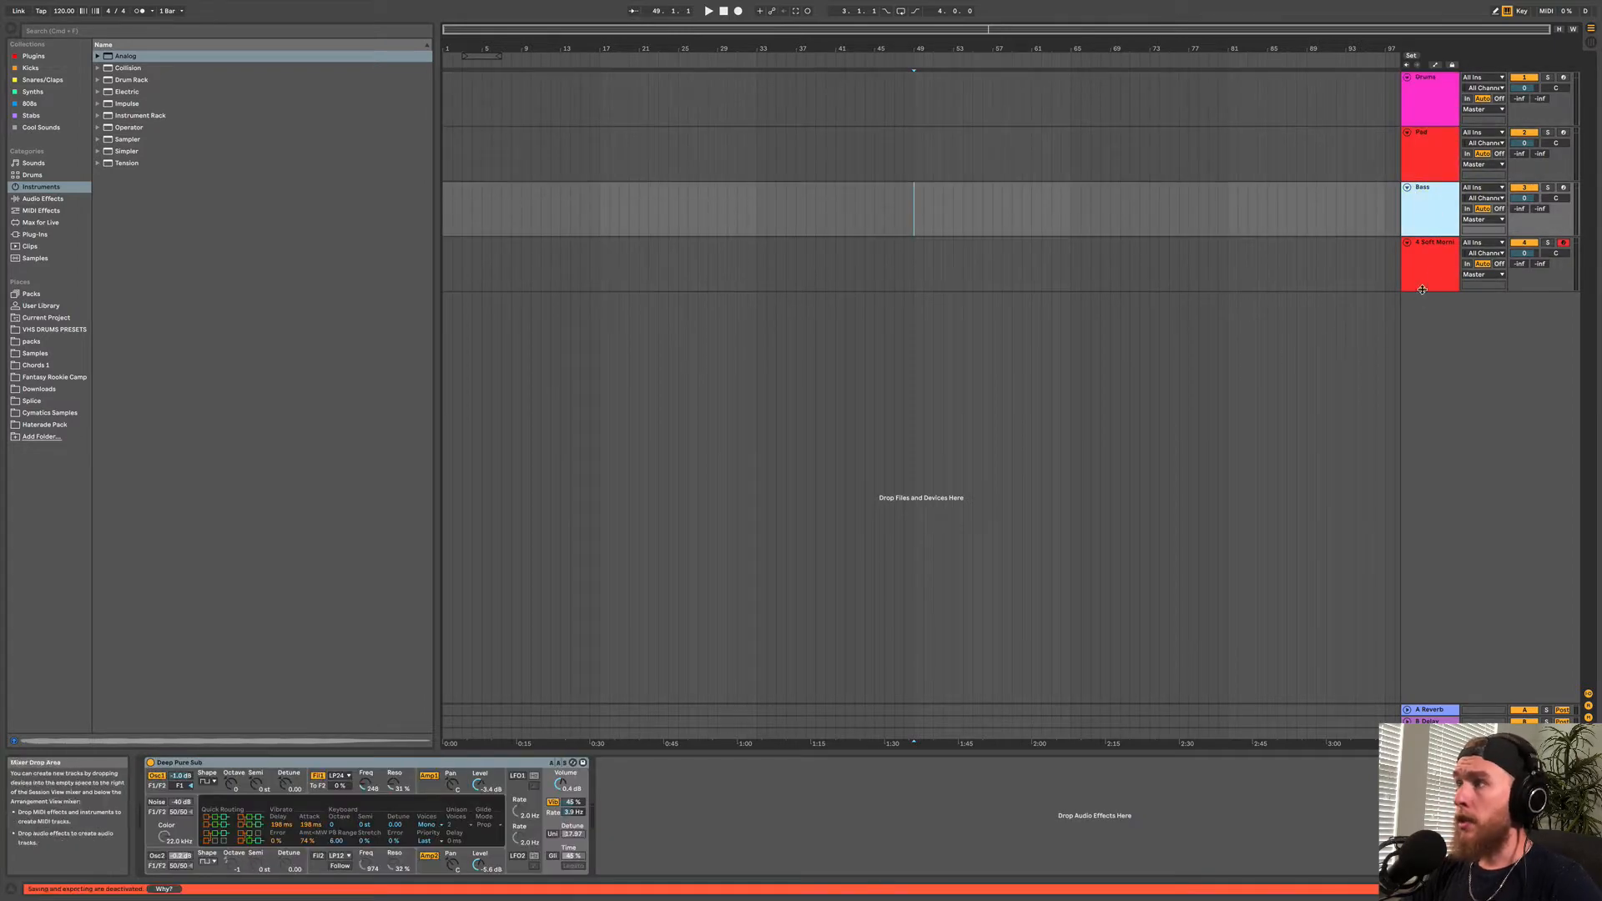
click(1422, 290)
Show the Drums track's 808 Core Kit and audition its Kick 808 pad.
click(1437, 117)
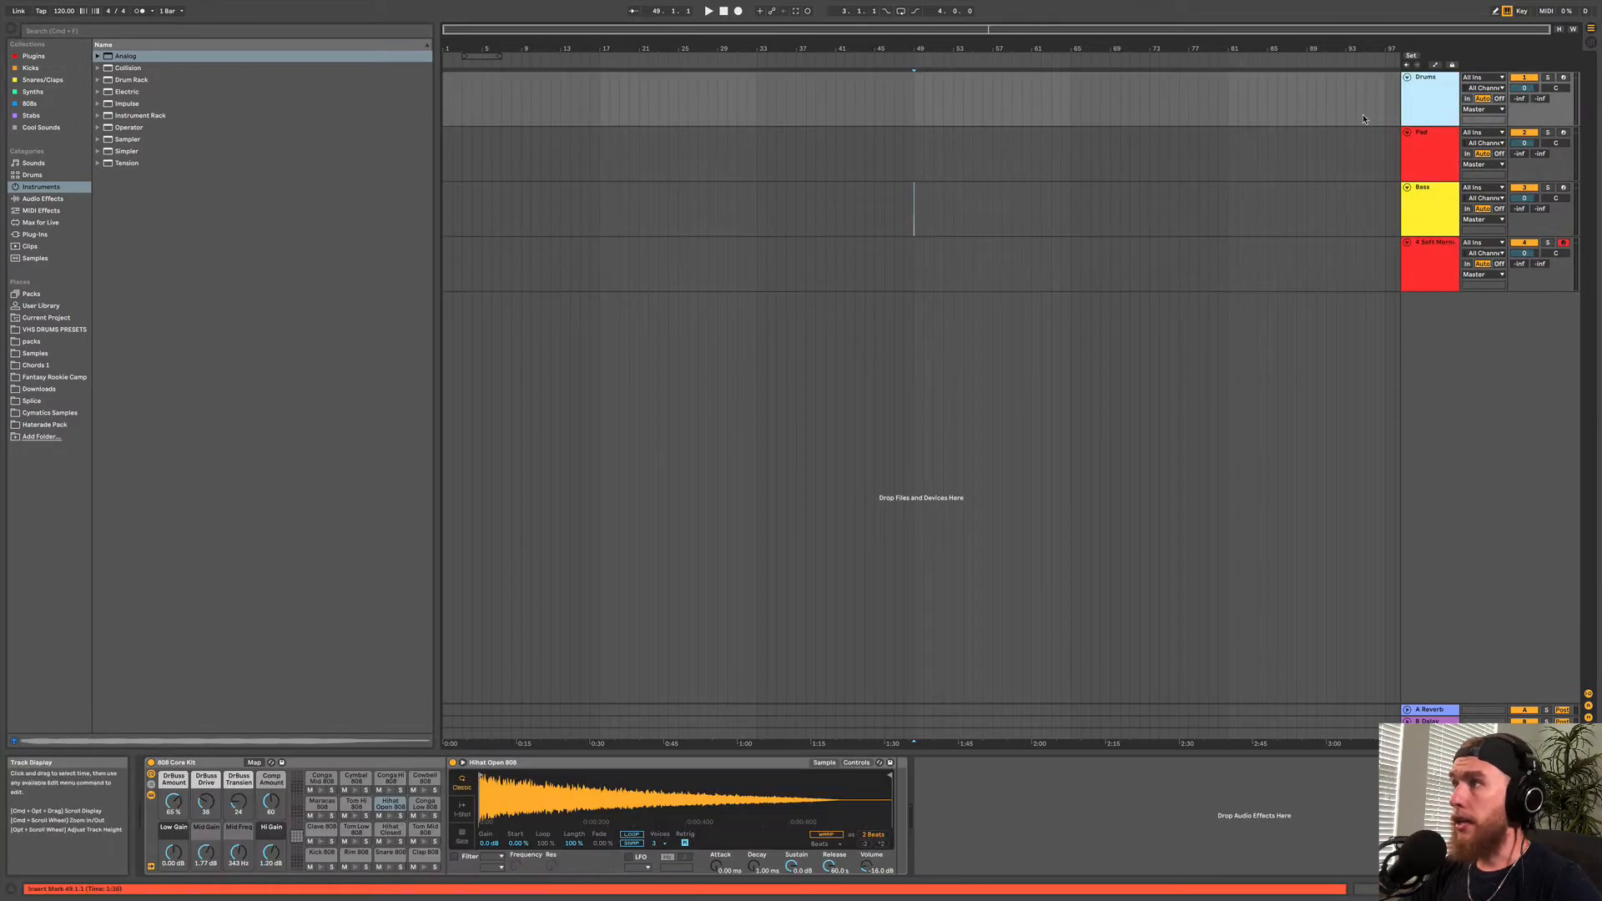
click(323, 869)
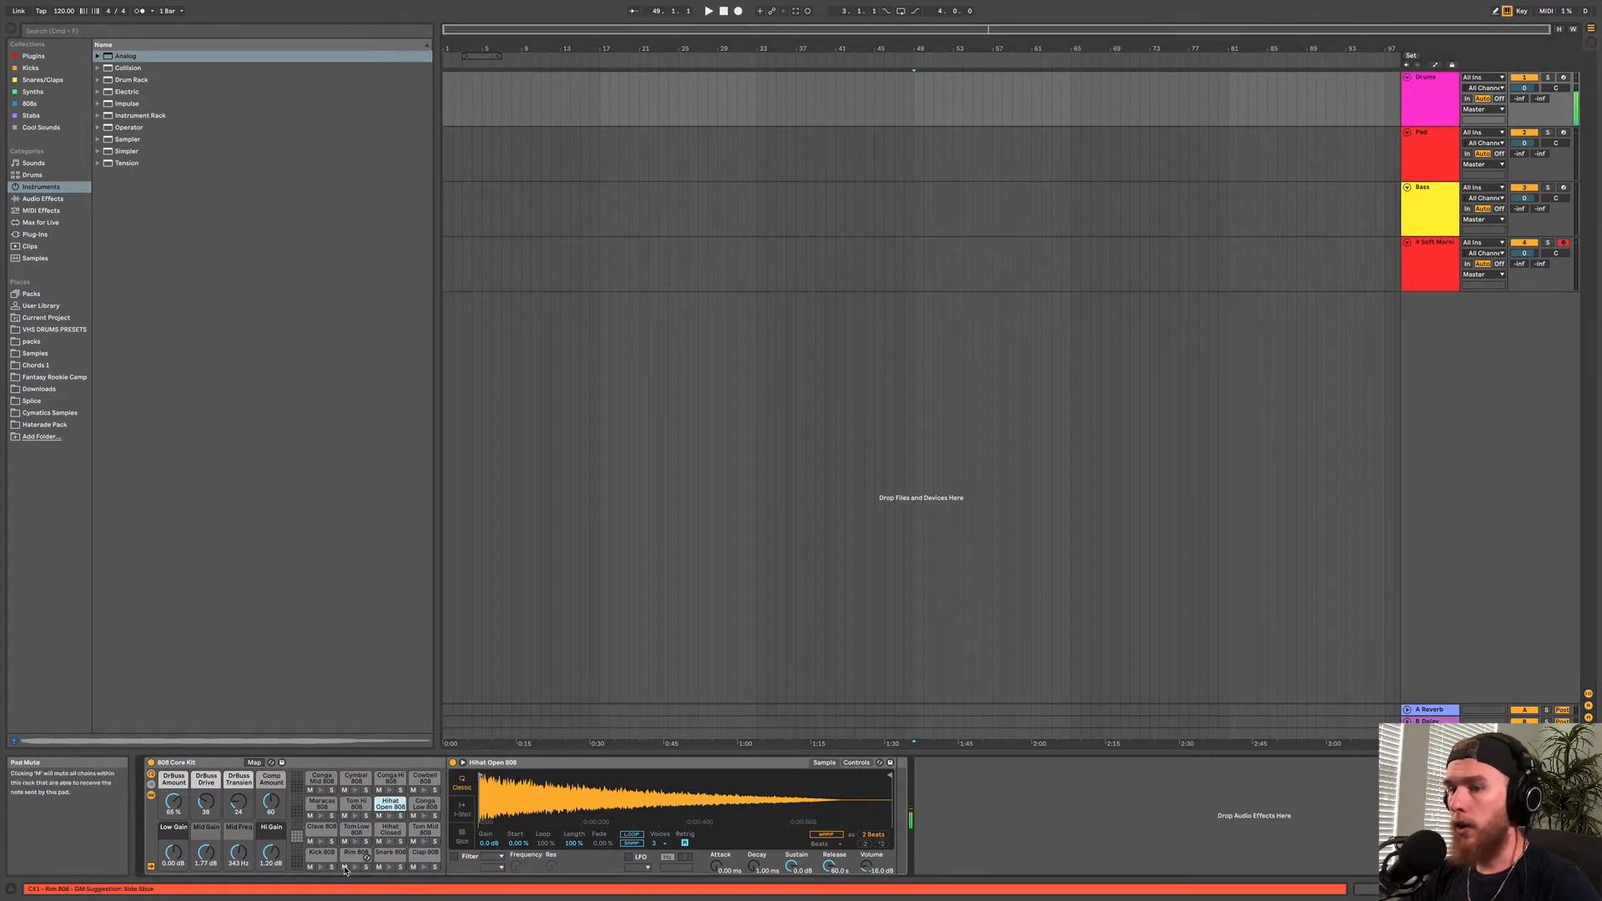
click(320, 868)
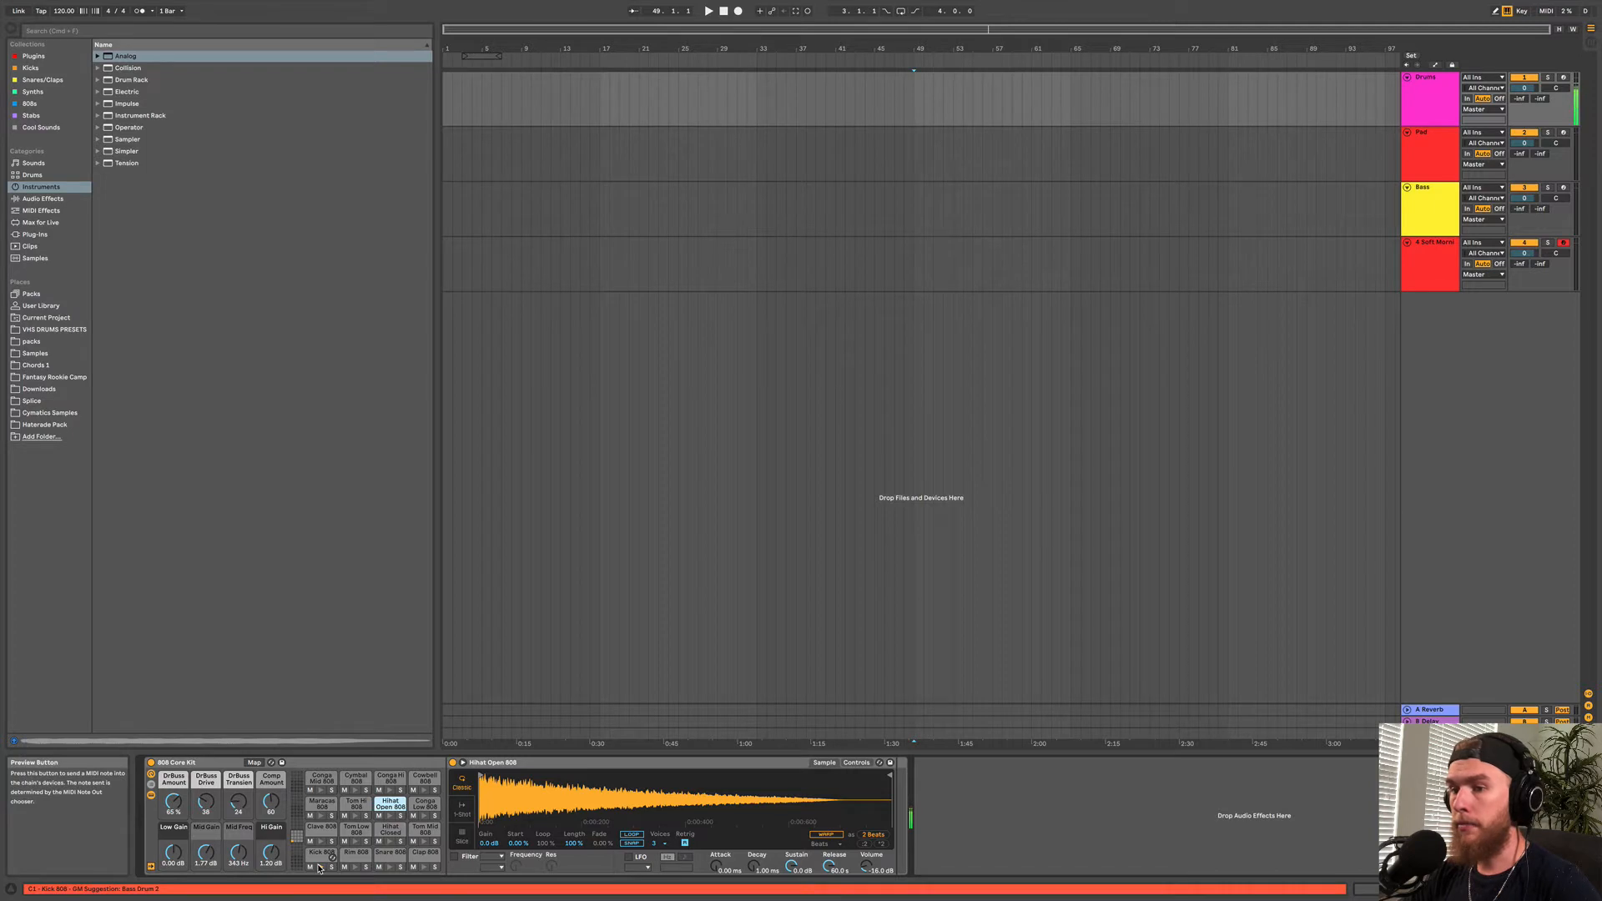
Select the first four bars of the Drums track on the timeline, followed by bar 5 alone.
click(484, 105)
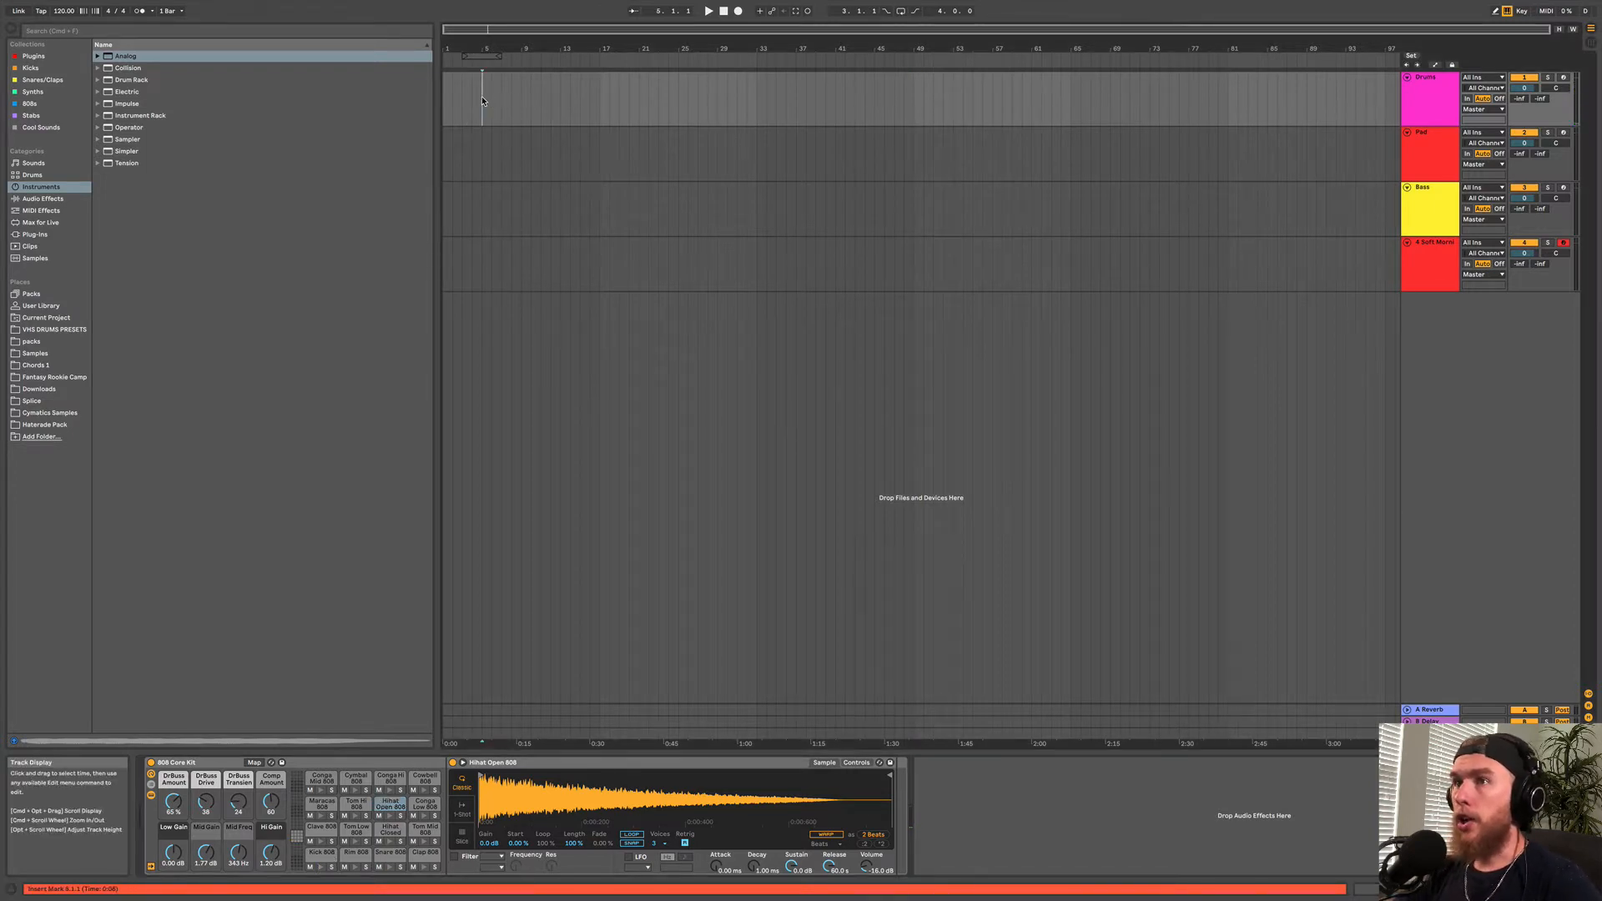
scroll(482, 98, up, 5)
scroll(482, 98, left, 3)
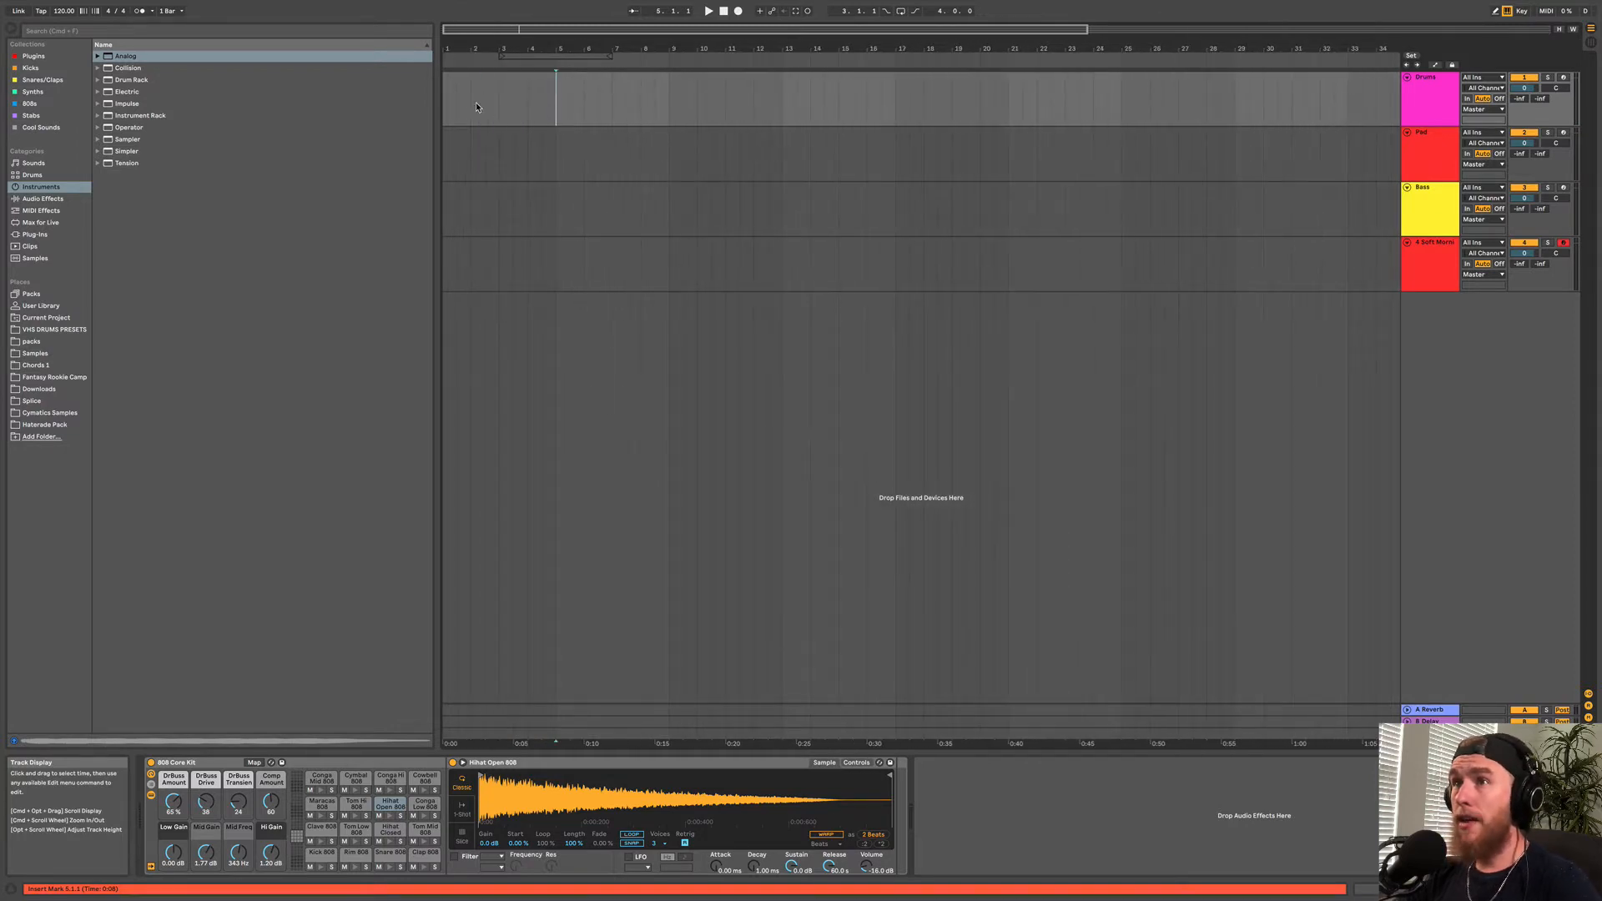
drag(454, 105, 465, 106)
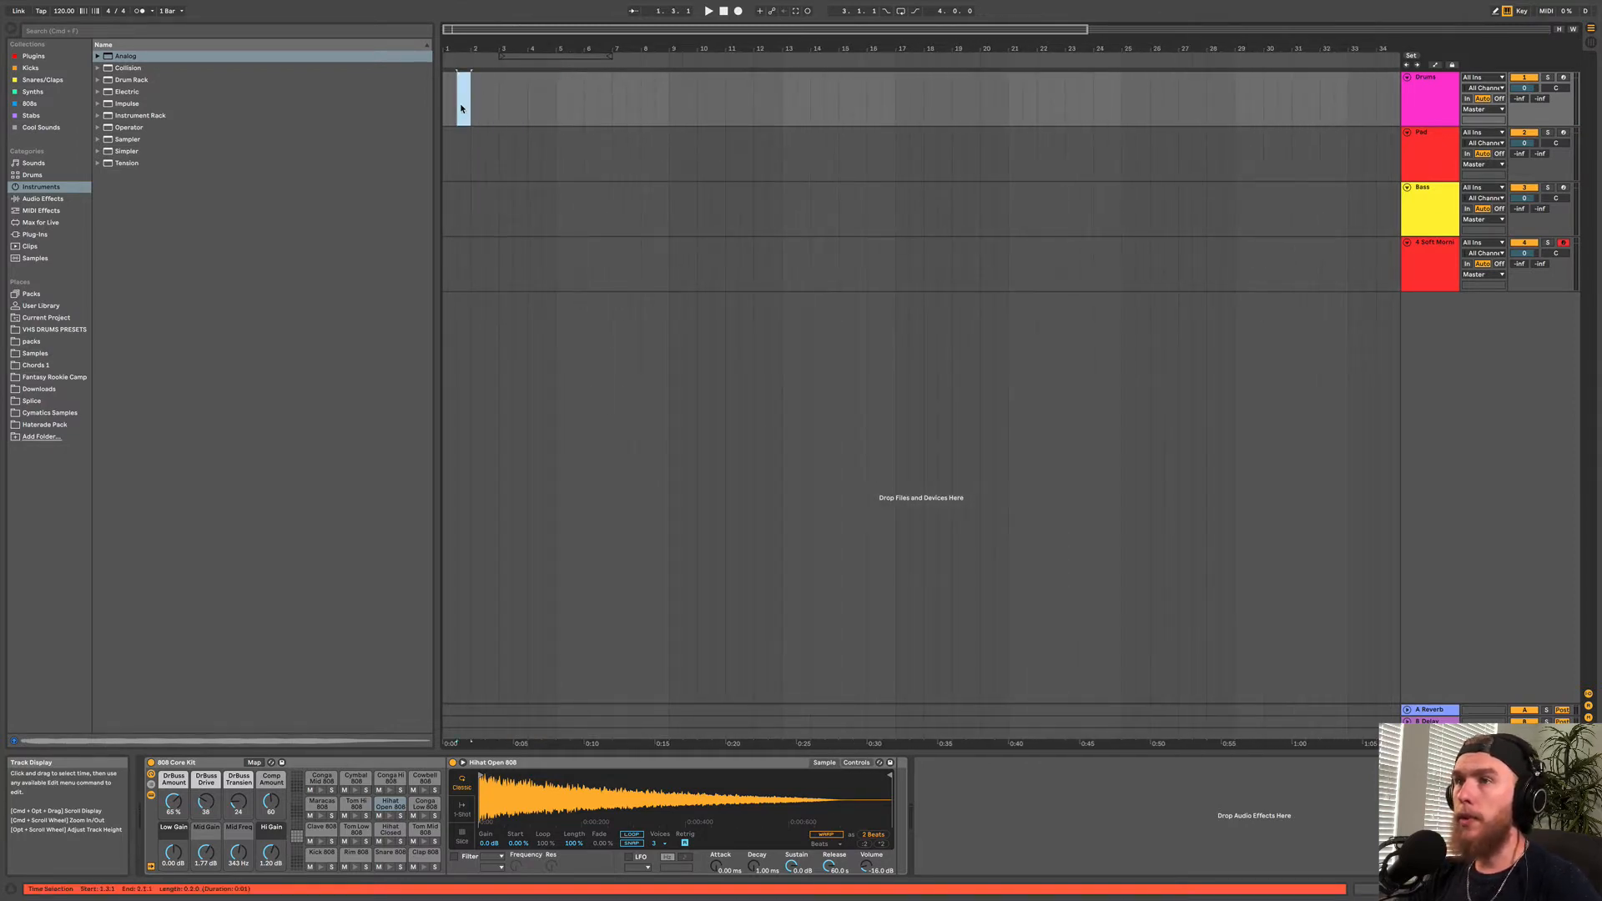
click(449, 108)
click(446, 109)
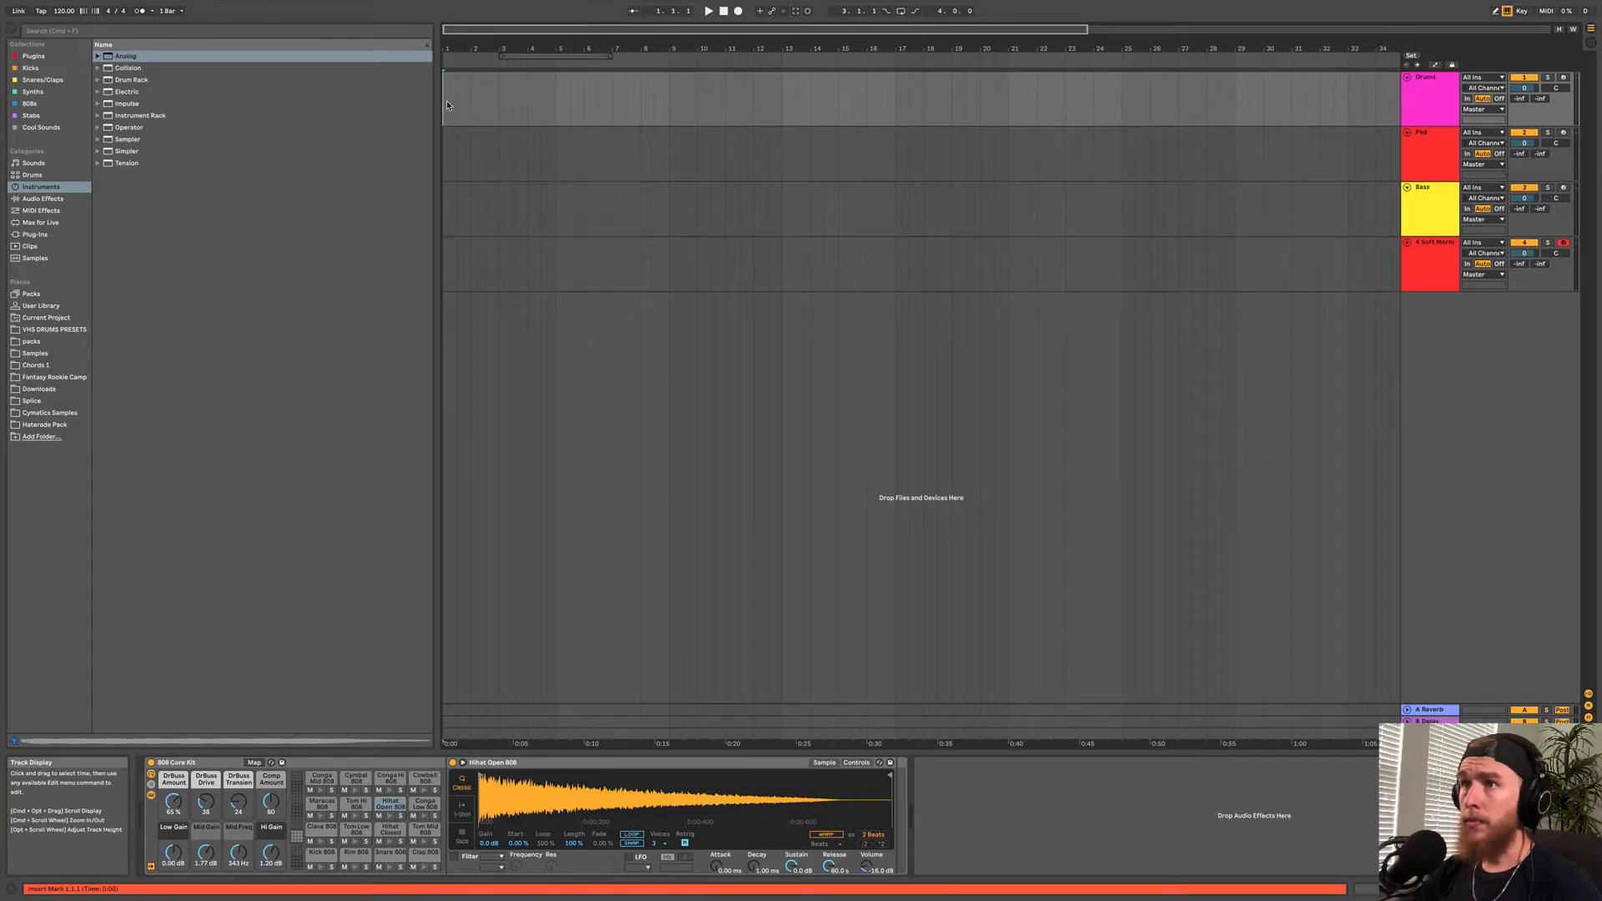
drag(448, 105, 557, 108)
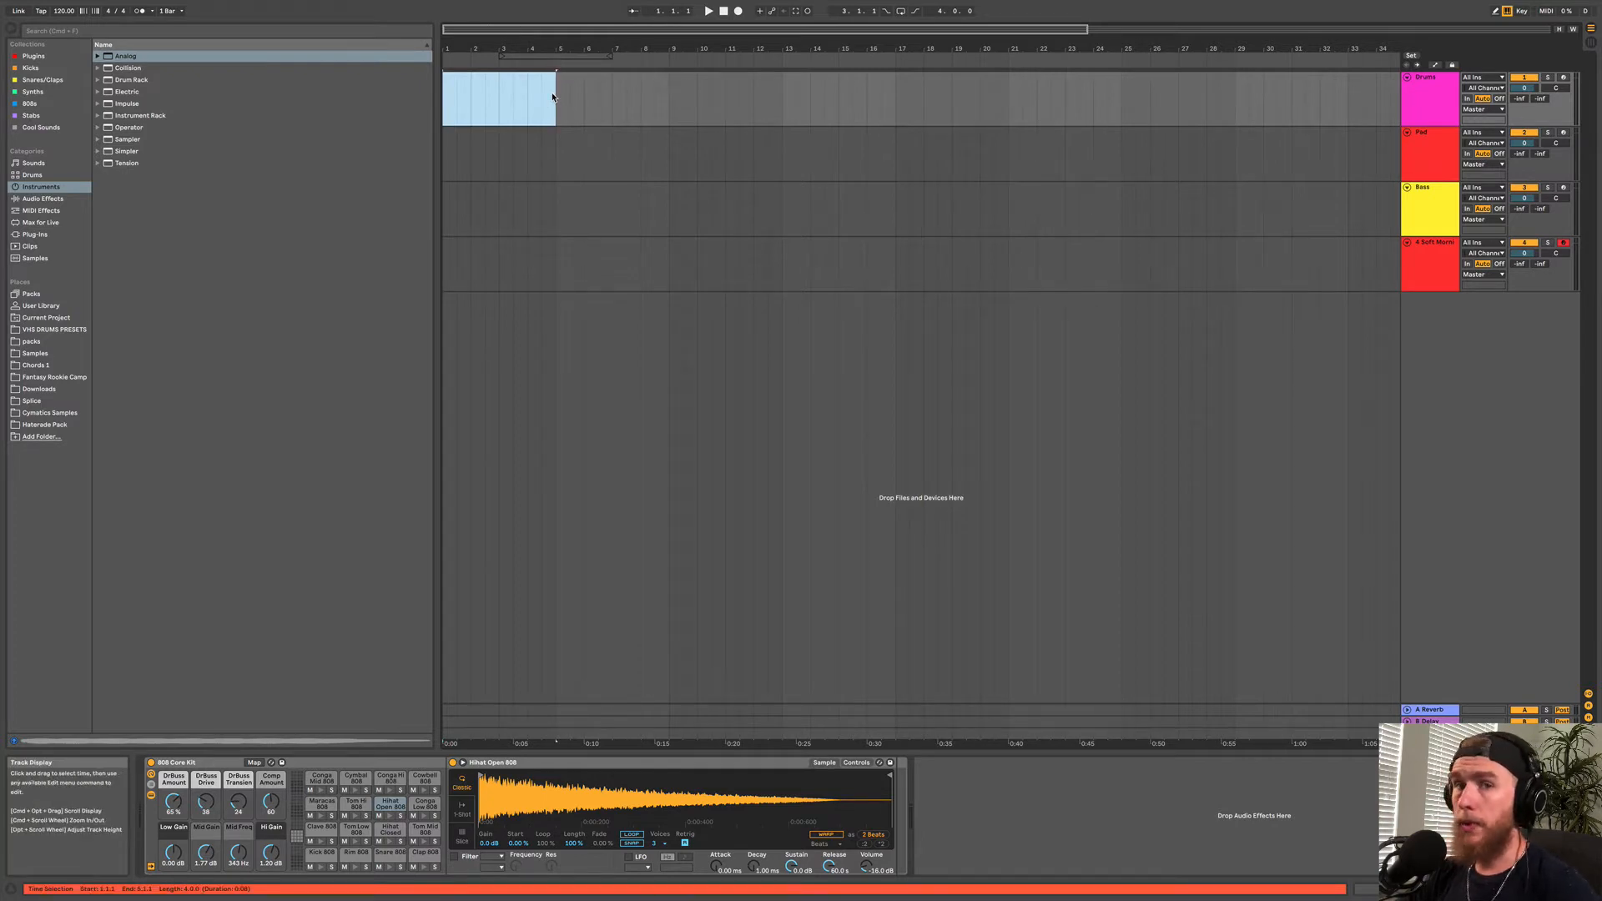
click(557, 97)
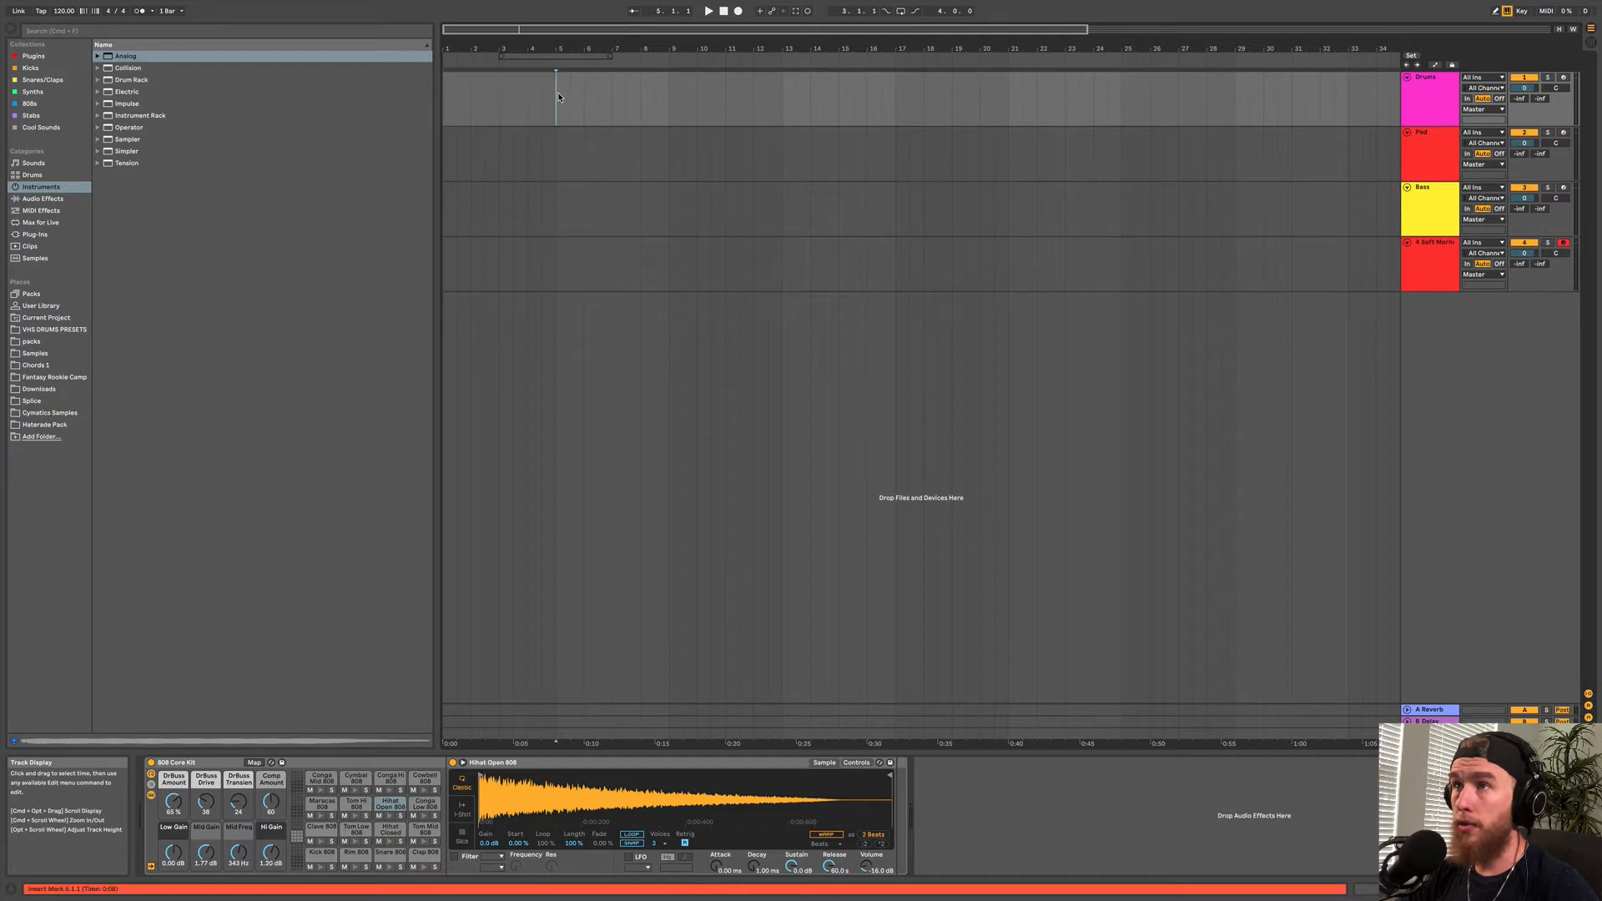
drag(558, 97, 583, 93)
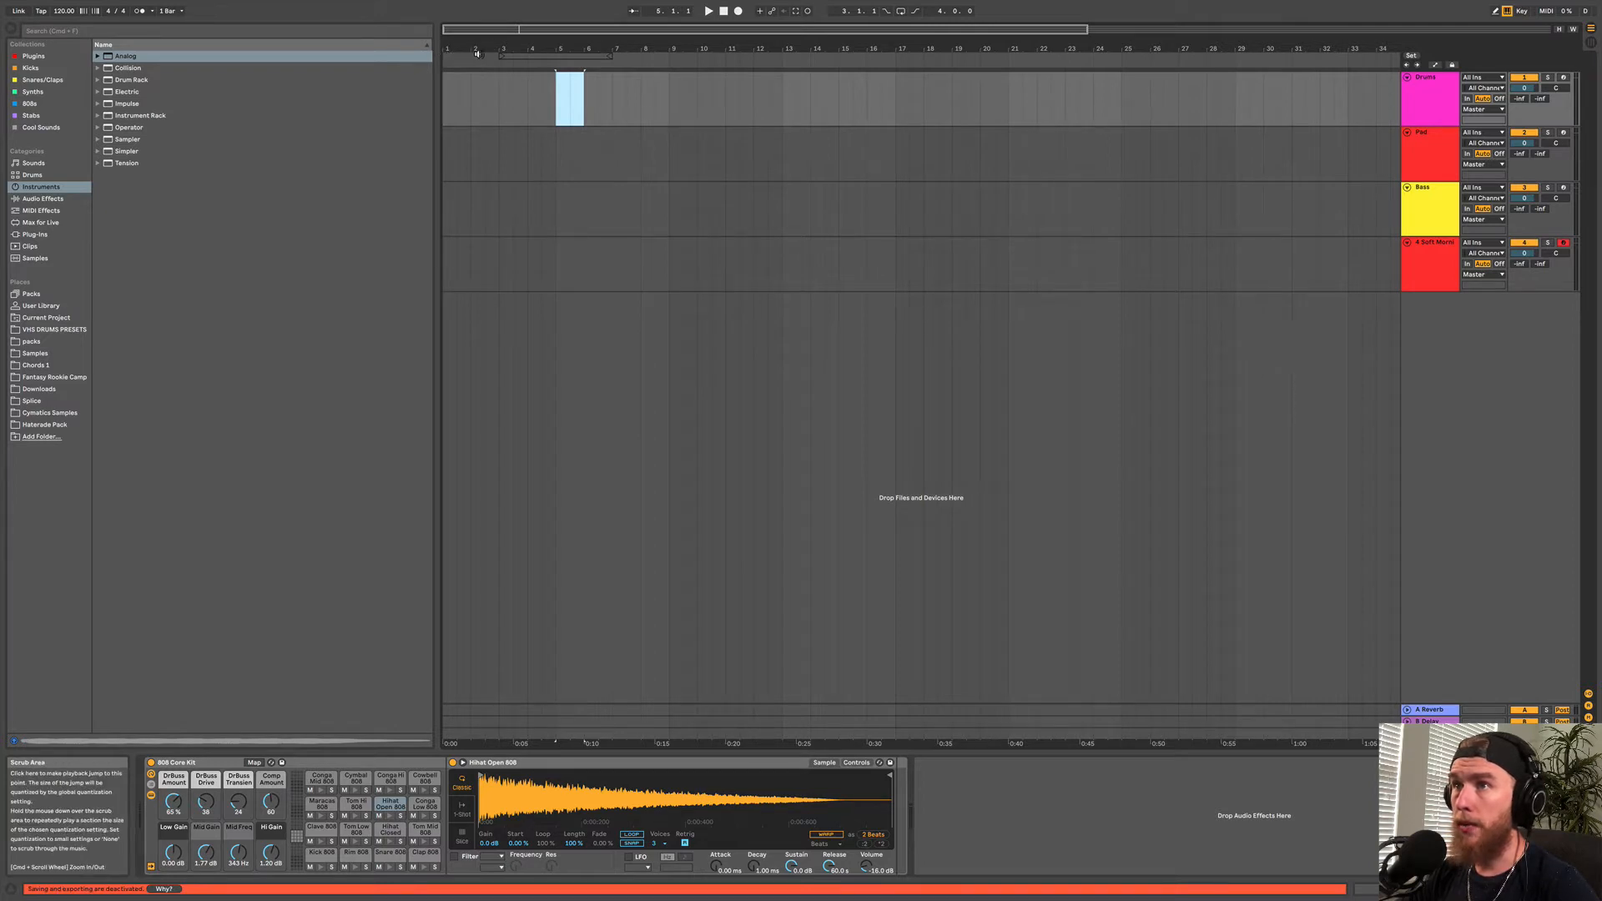
Select bars 1 to 4 on the Drums track and loop that selection.
scroll(488, 85, up, 5)
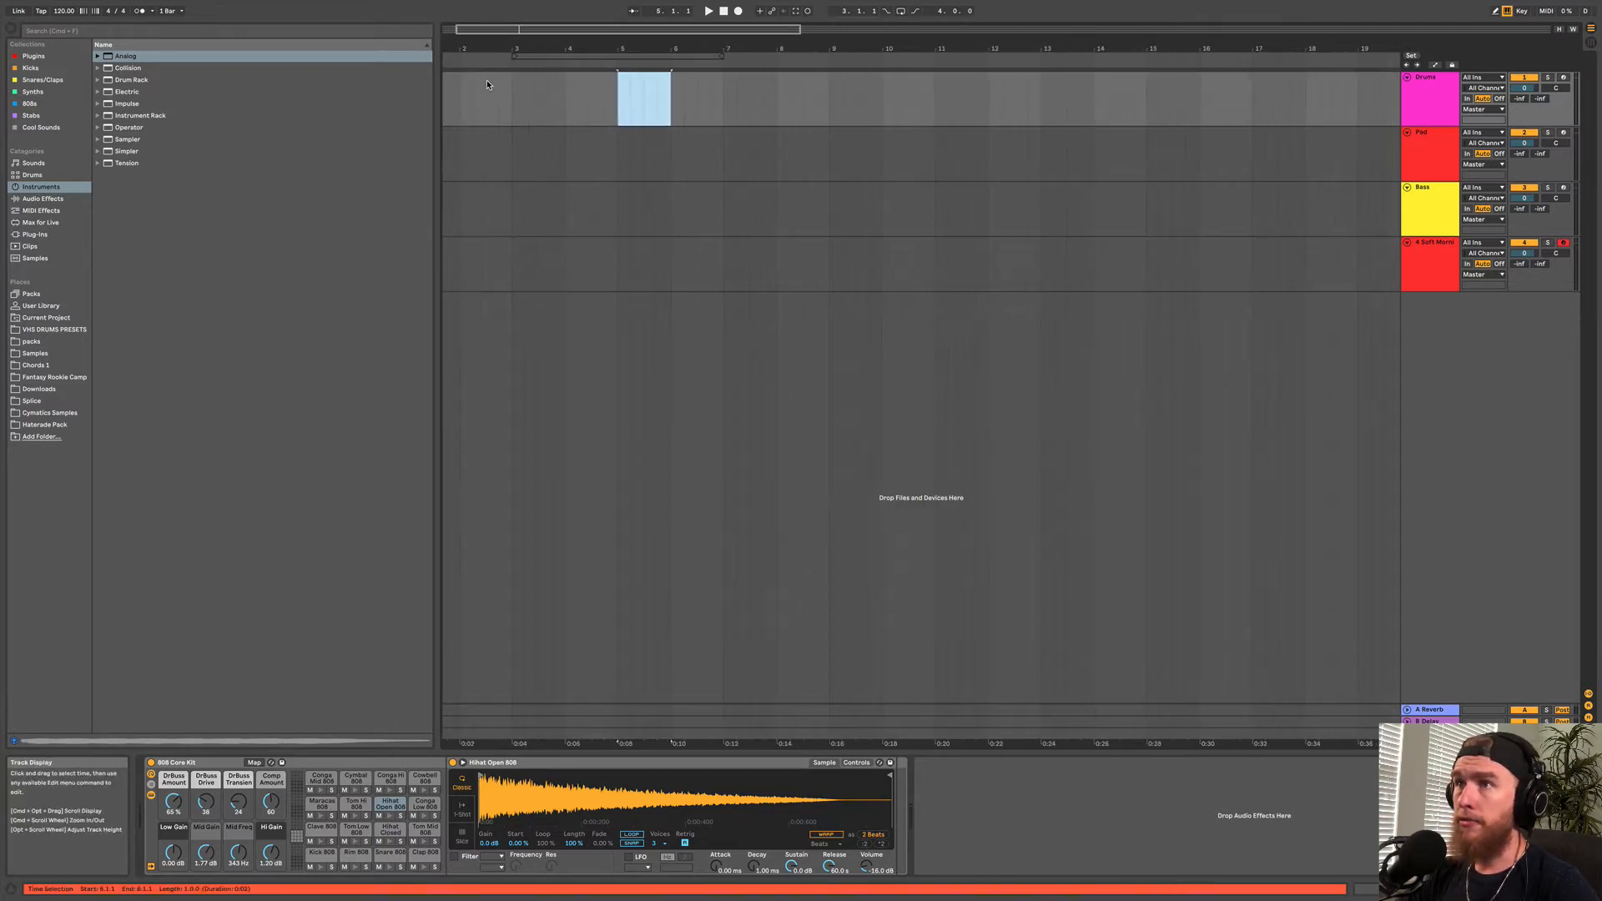
scroll(488, 85, left, 2)
scroll(488, 85, up, 5)
scroll(489, 85, up, 3)
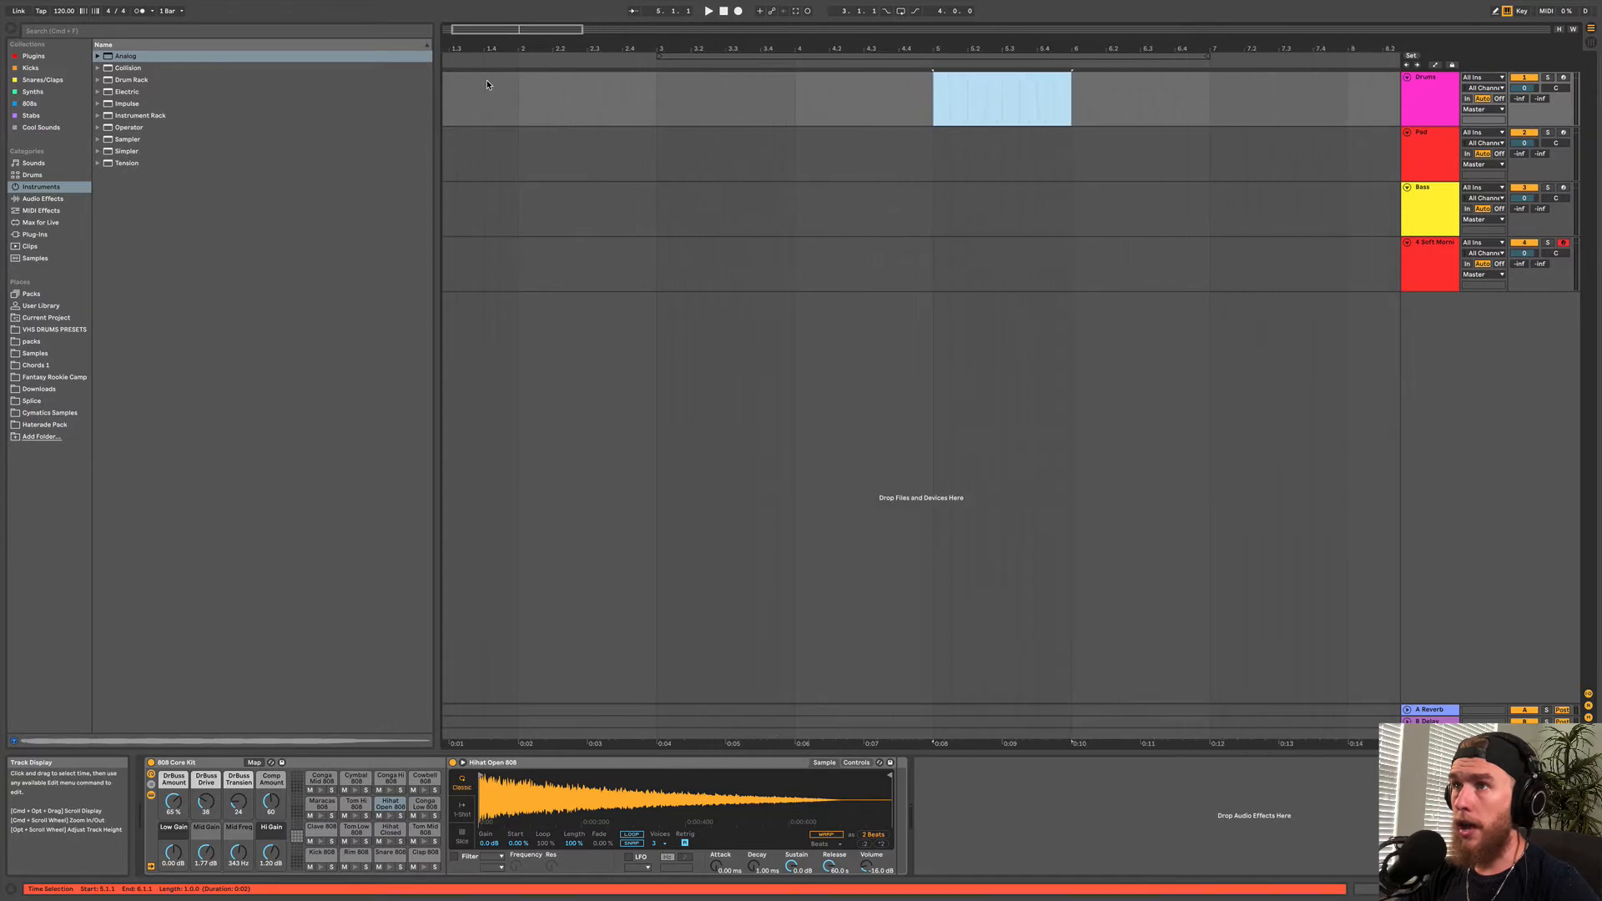
scroll(488, 85, left, 3)
scroll(489, 85, down, 3)
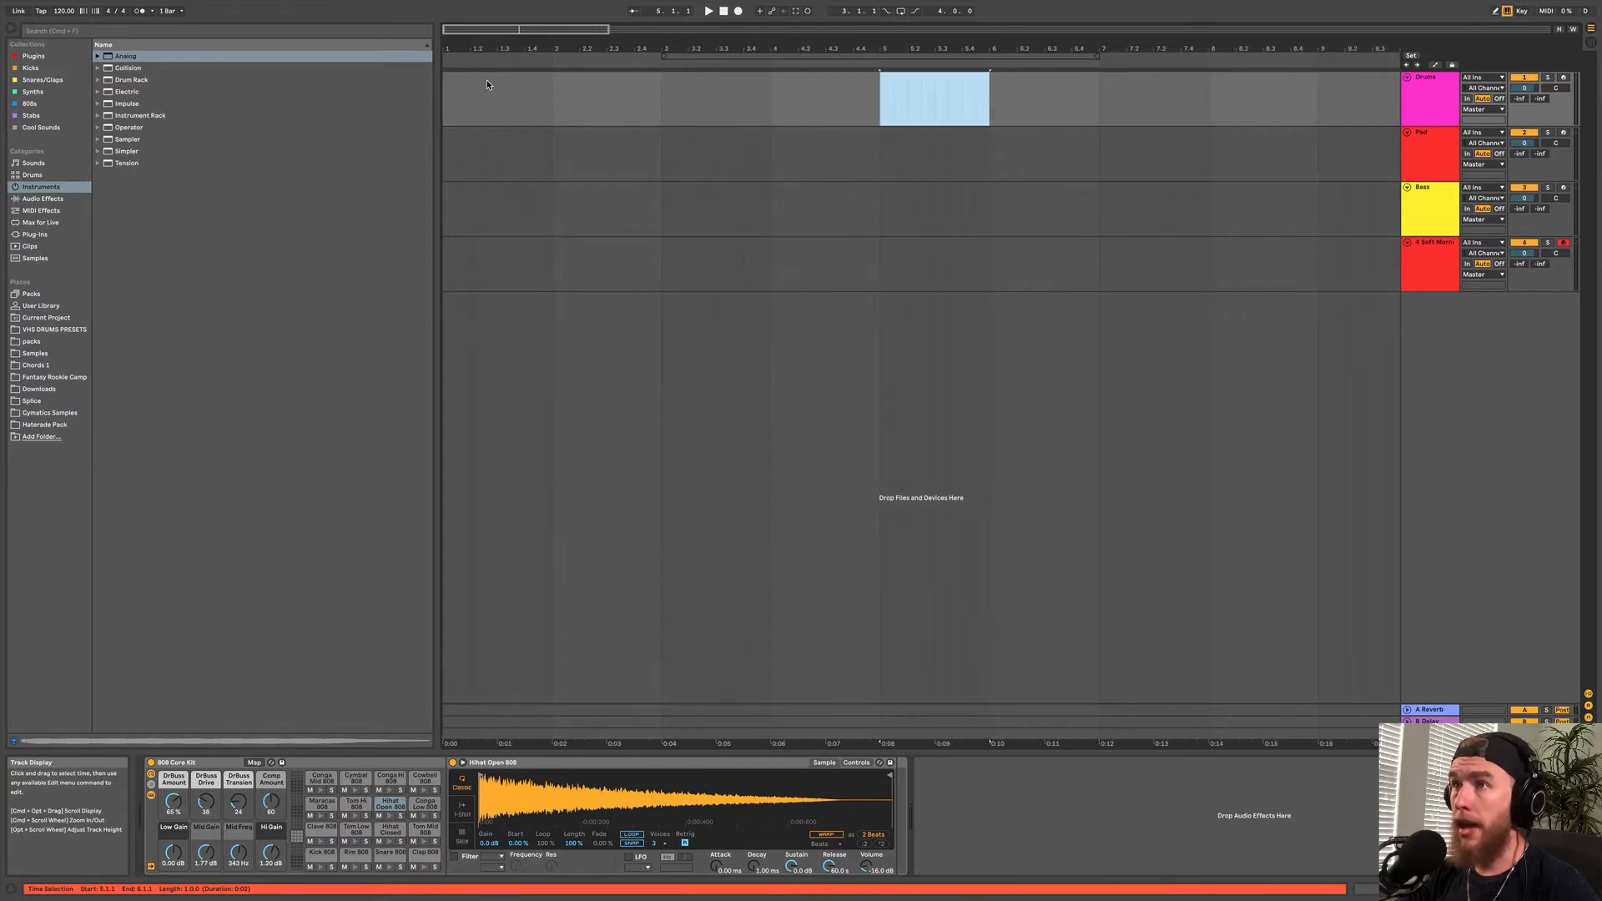
scroll(488, 85, up, 4)
scroll(488, 85, down, 4)
scroll(488, 85, down, 2)
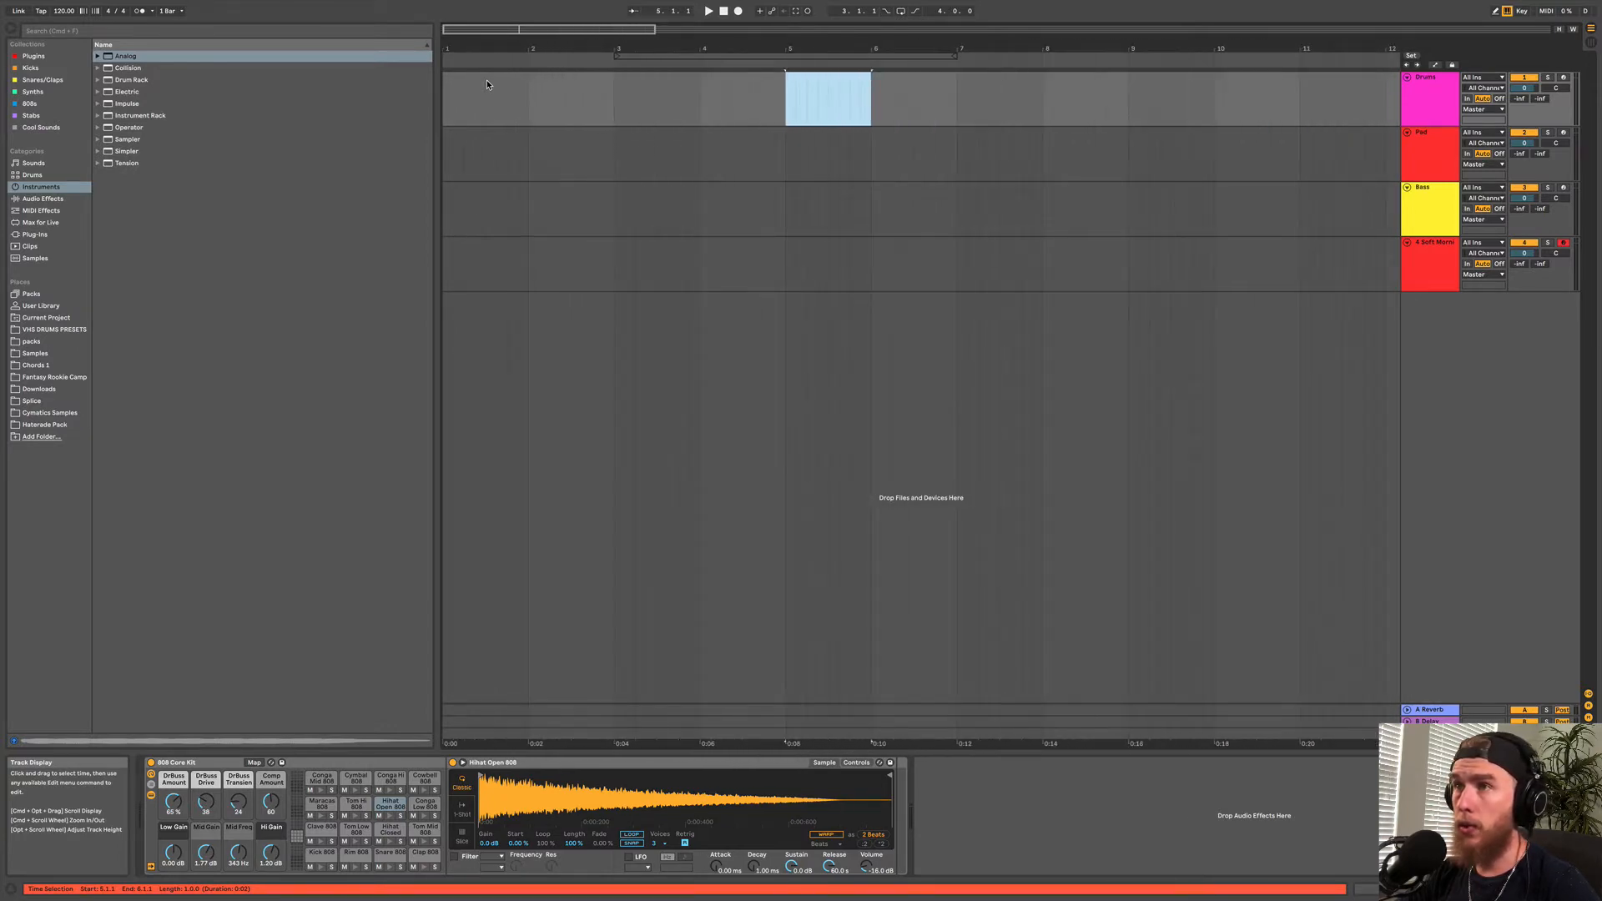
drag(489, 85, 626, 106)
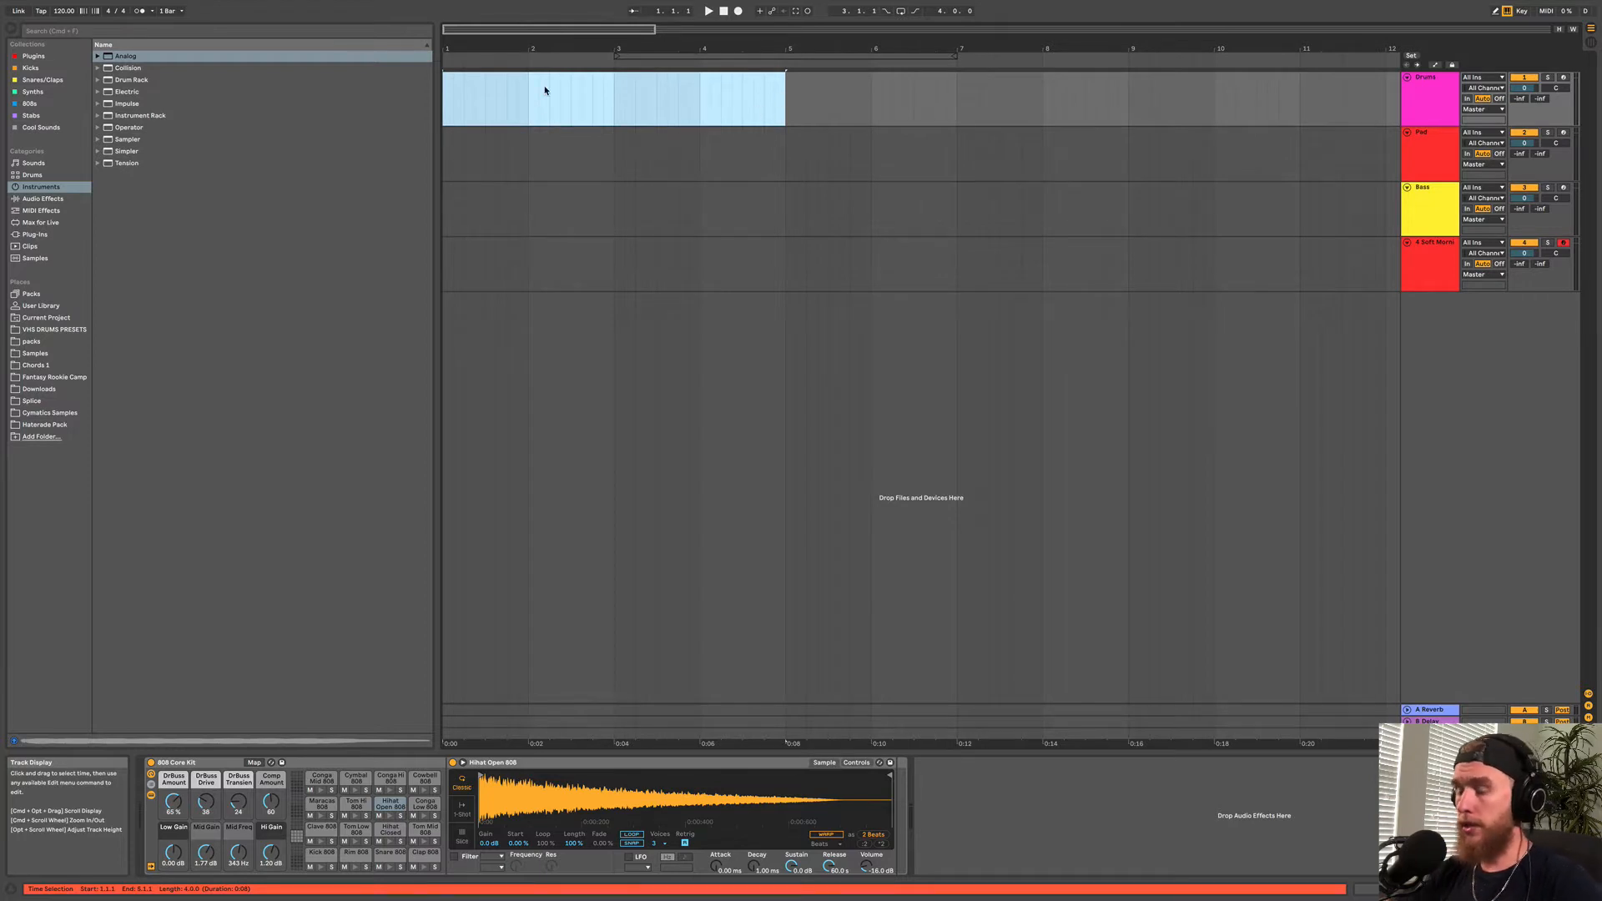
key(super+l)
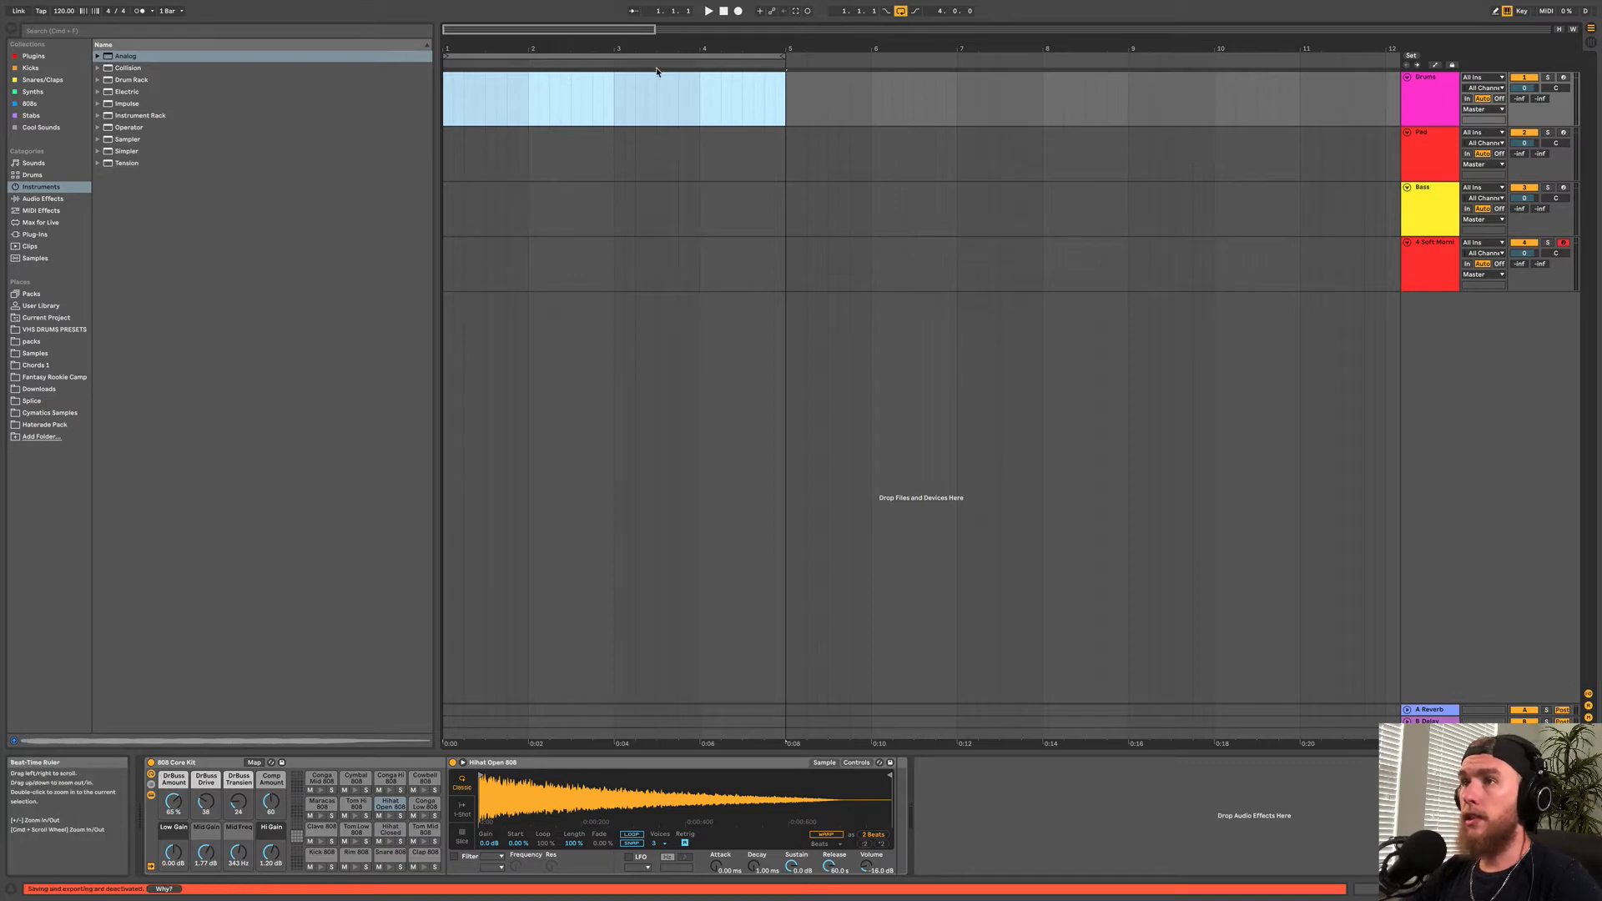
Play the arrangement from bar 4 to check that playback cycles through the four-bar loop.
click(503, 107)
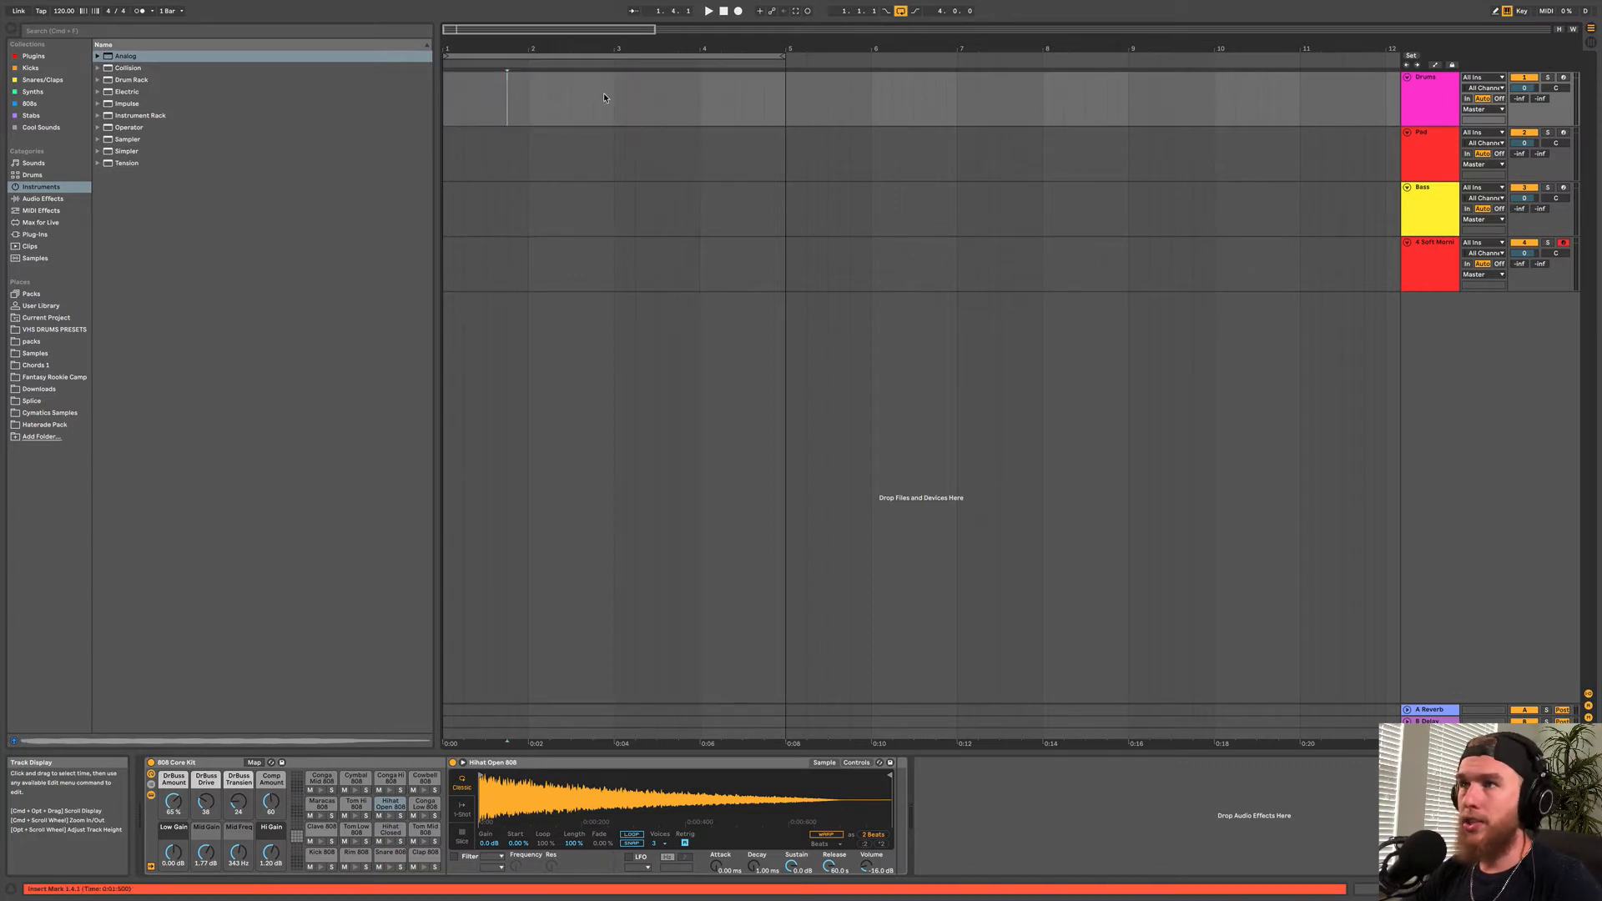
click(743, 99)
key(space)
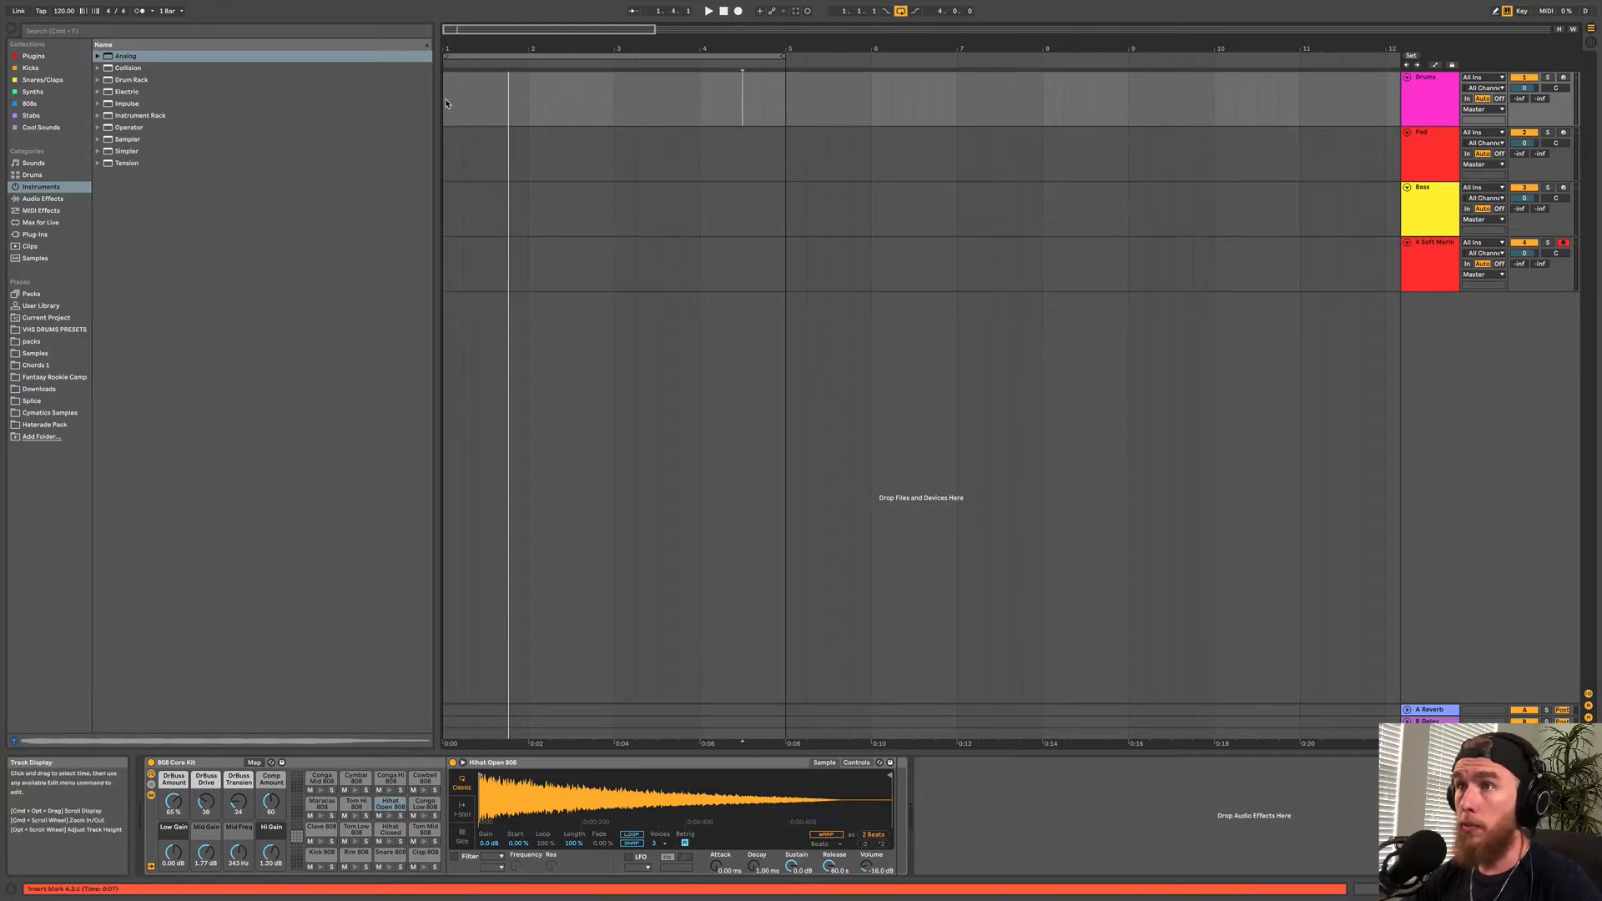
click(771, 102)
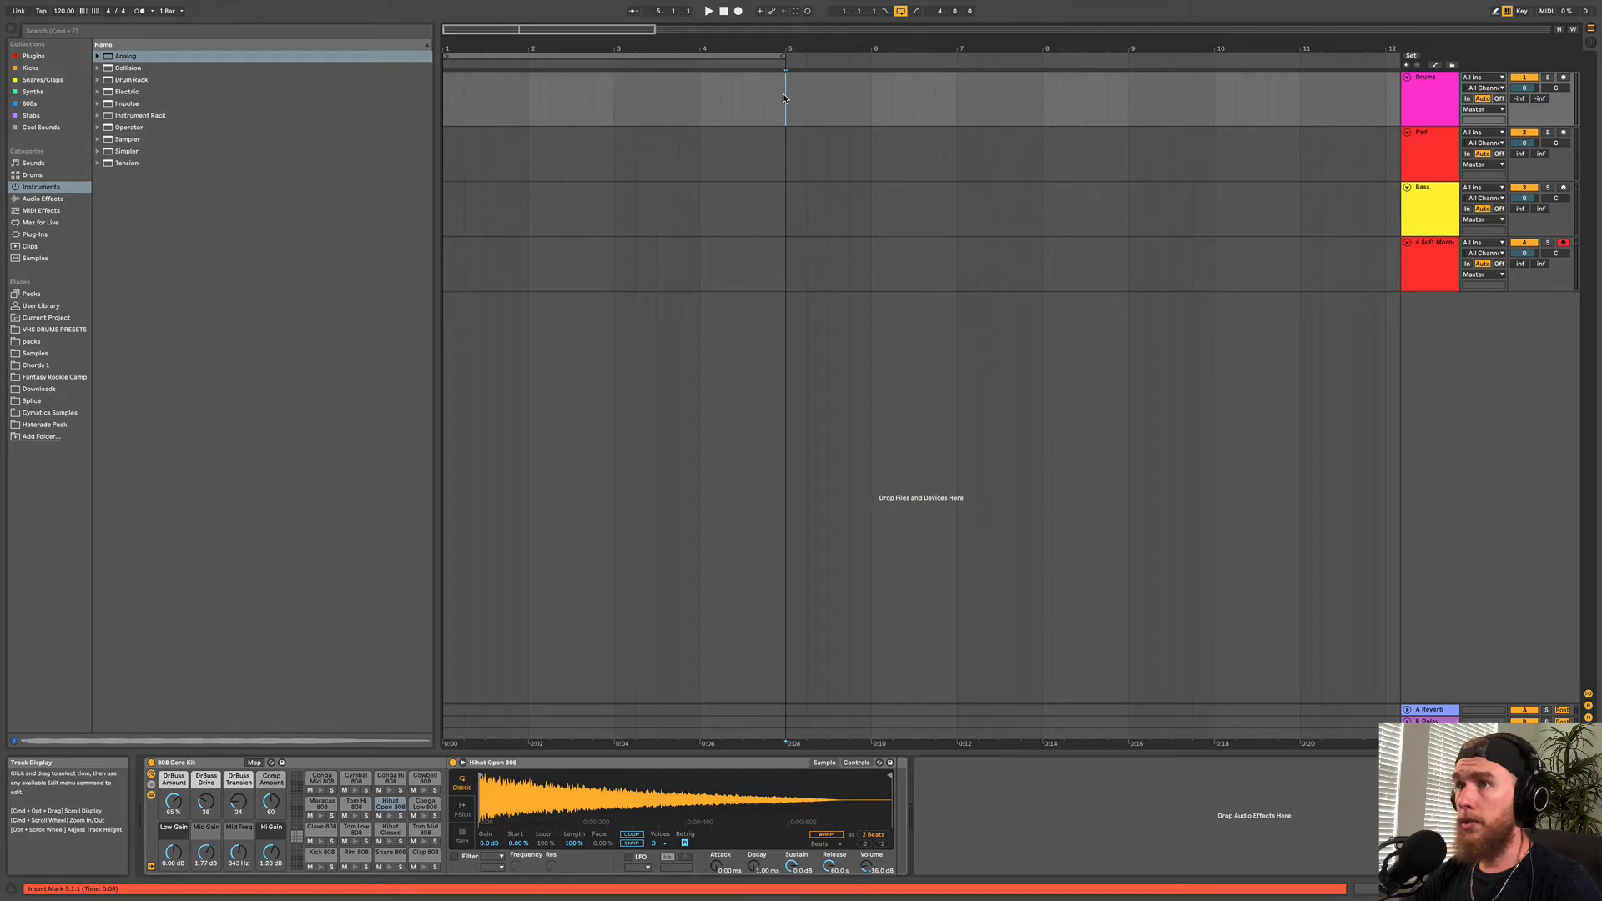
Create an empty MIDI clip spanning the first four bars of the Drums track.
drag(783, 99, 447, 84)
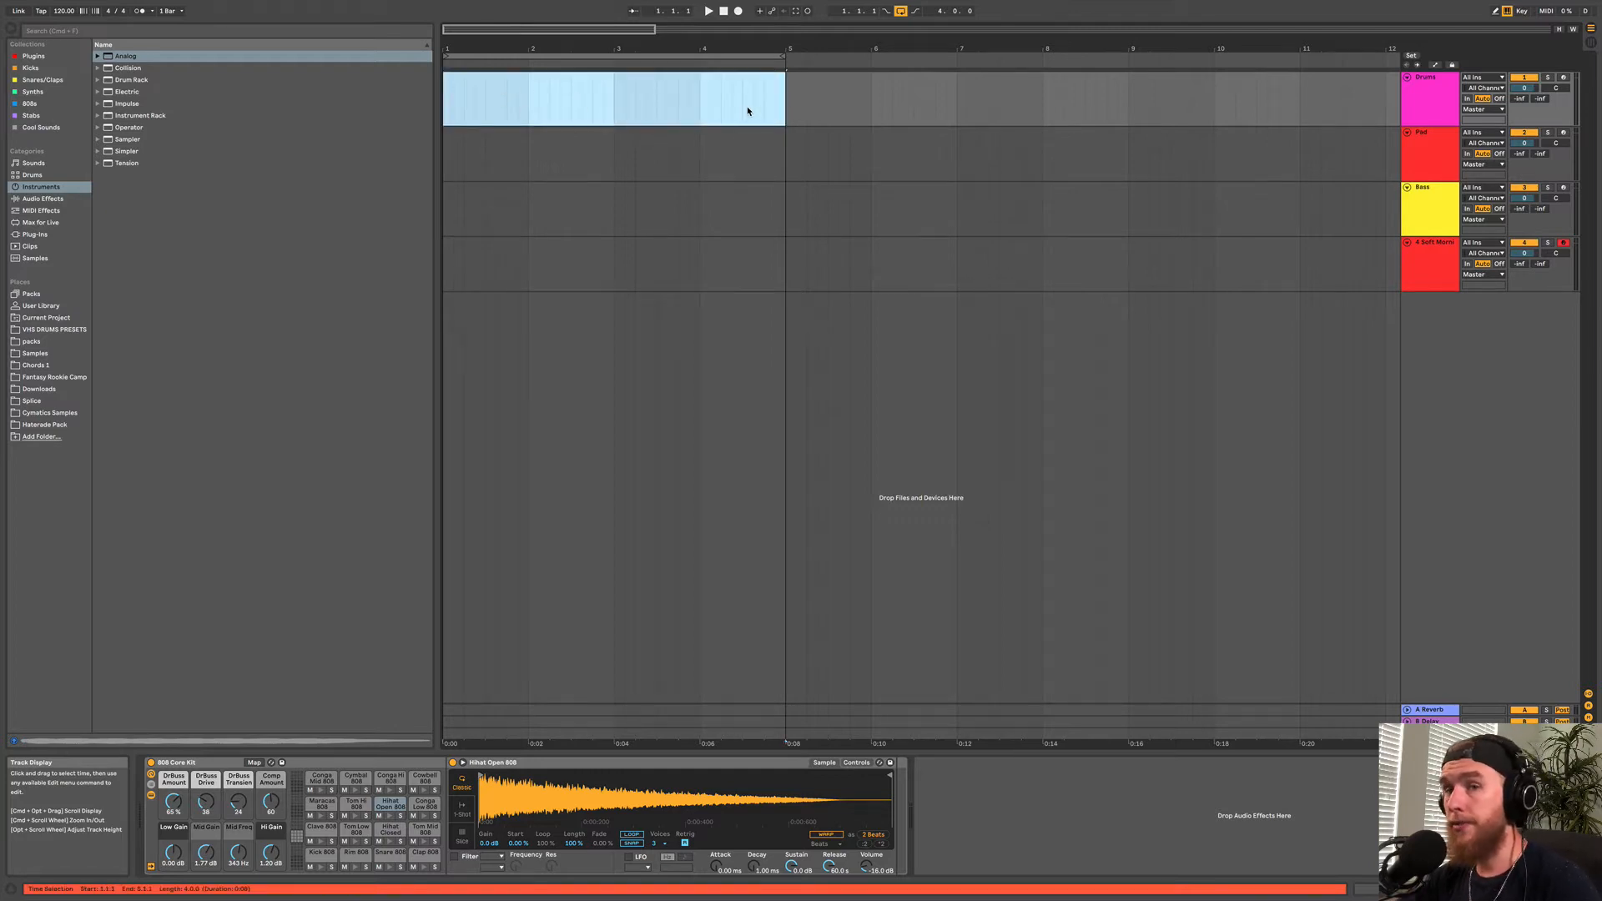
key(super+shift+m)
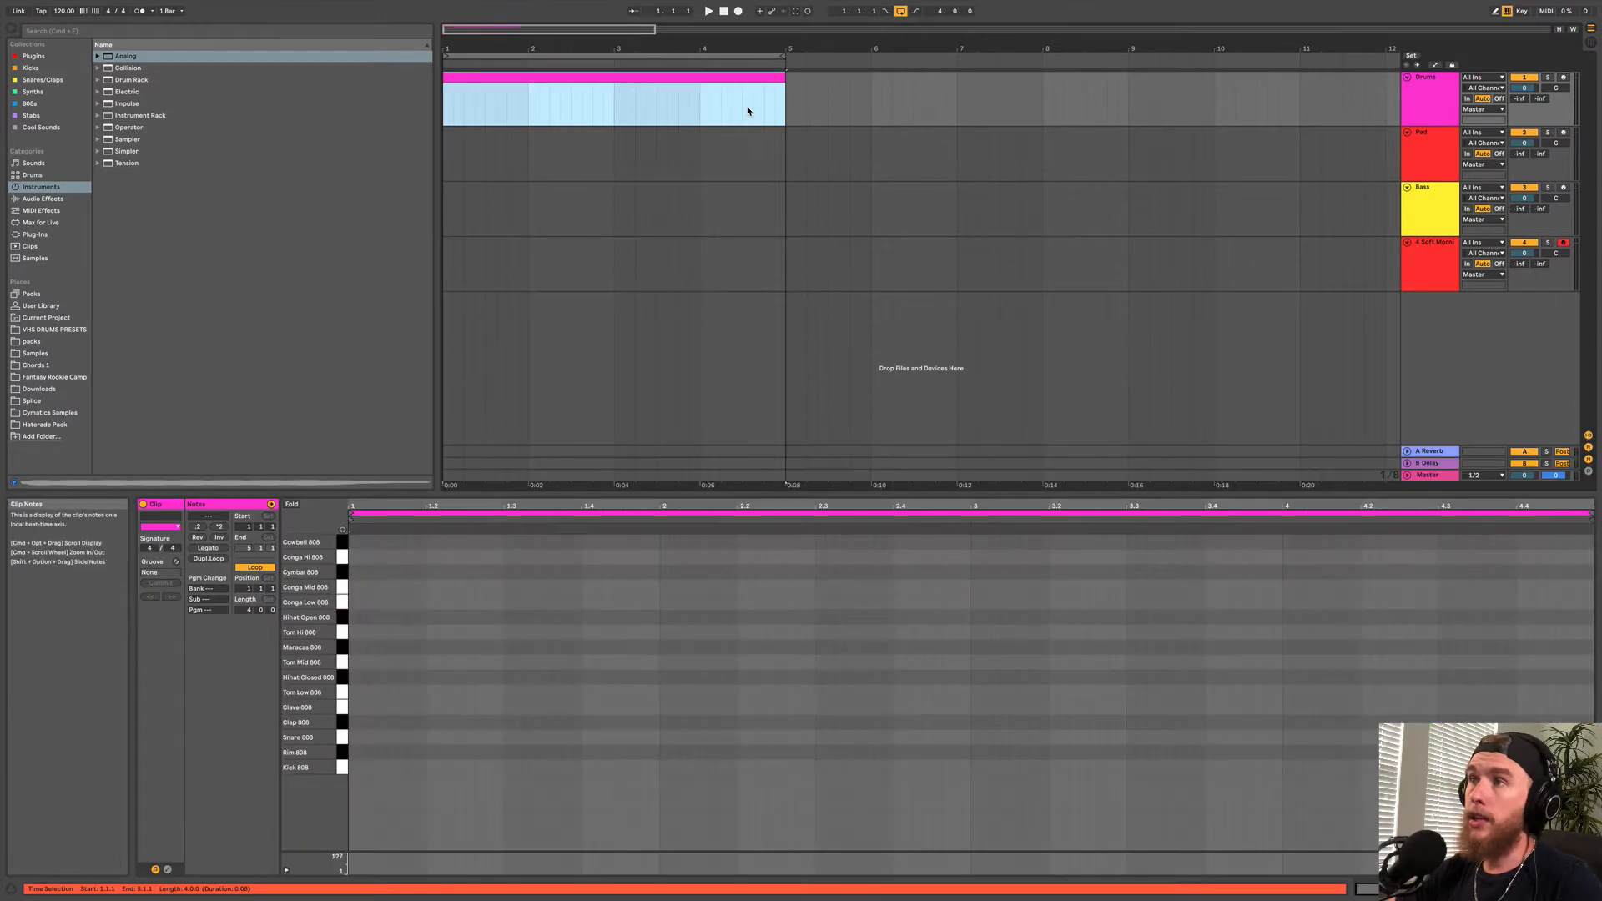
right_click(754, 107)
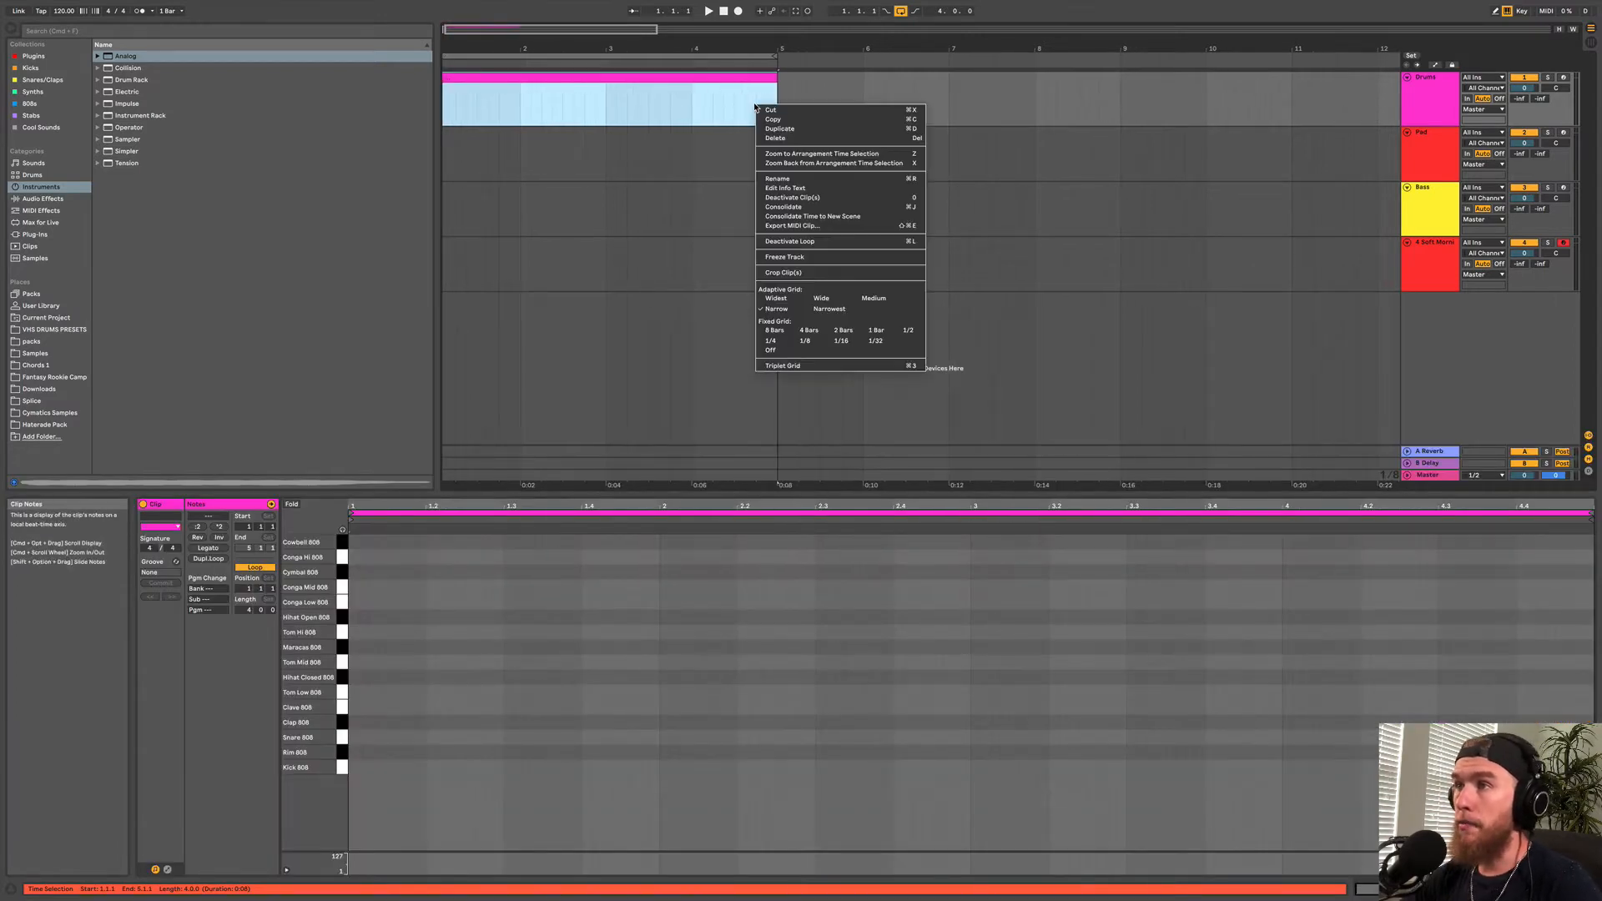
click(755, 106)
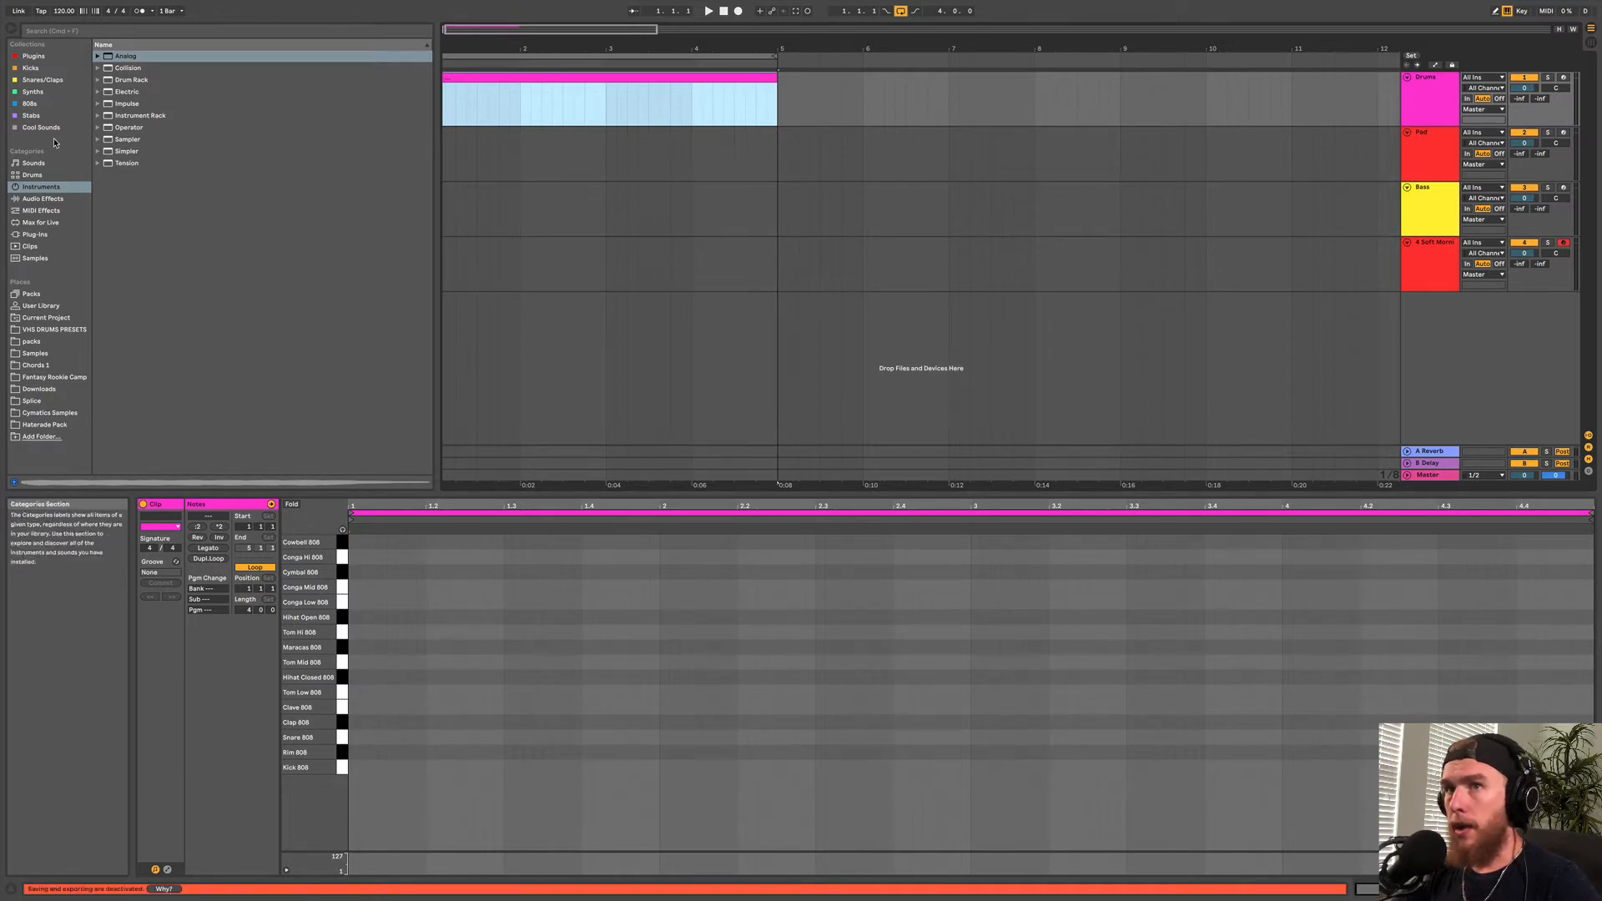
Set the project tempo to 145 BPM.
click(225, 233)
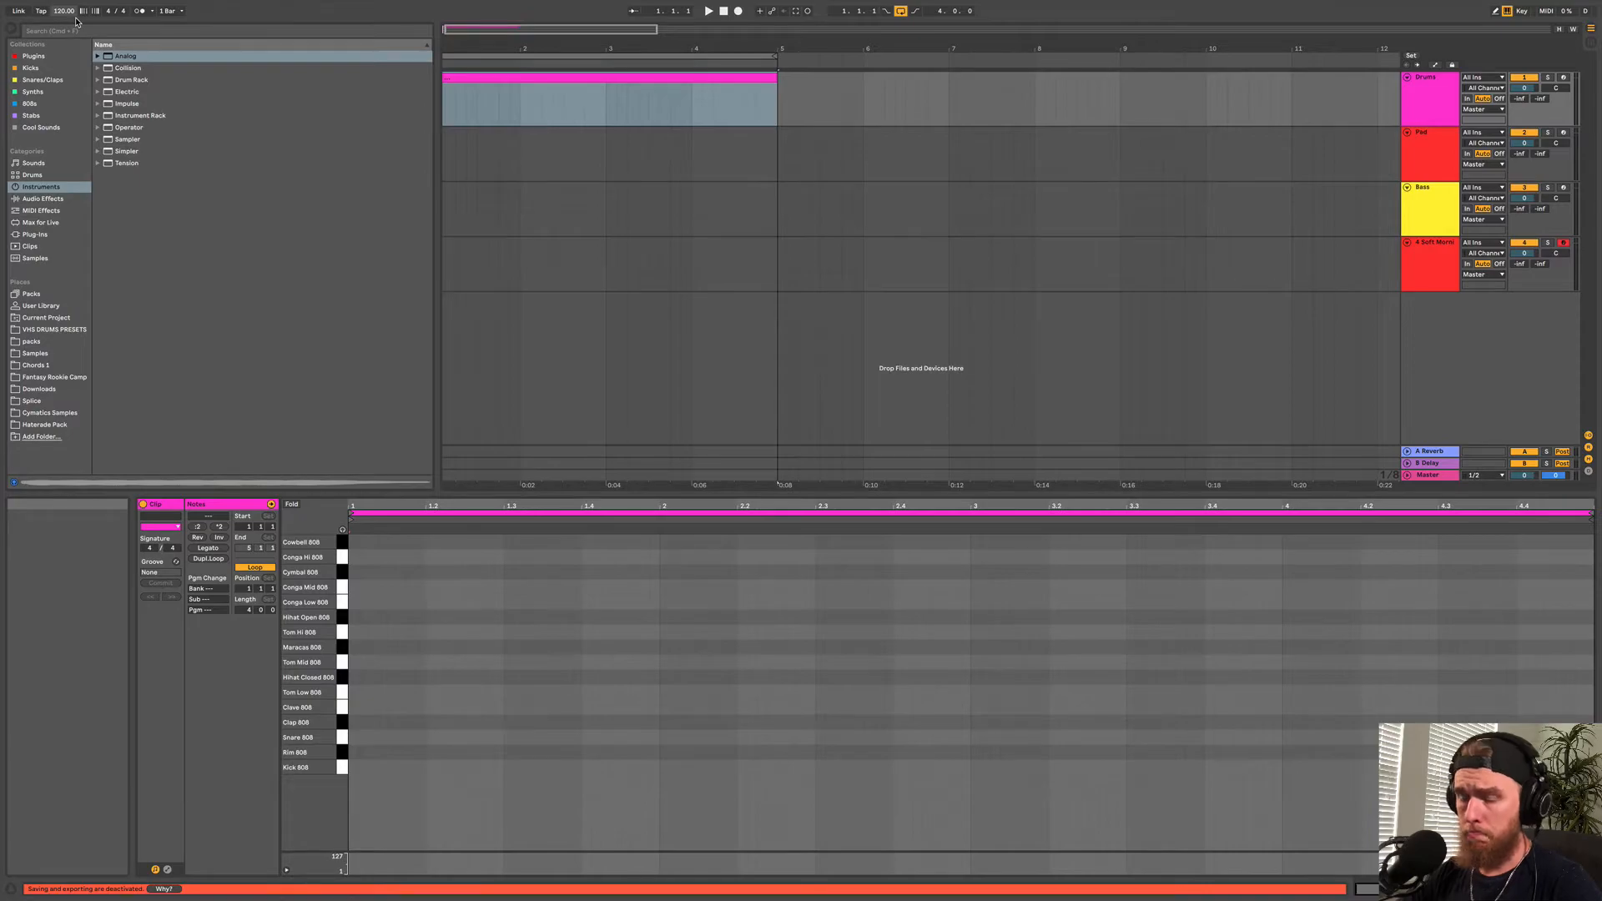
click(76, 16)
text(145)
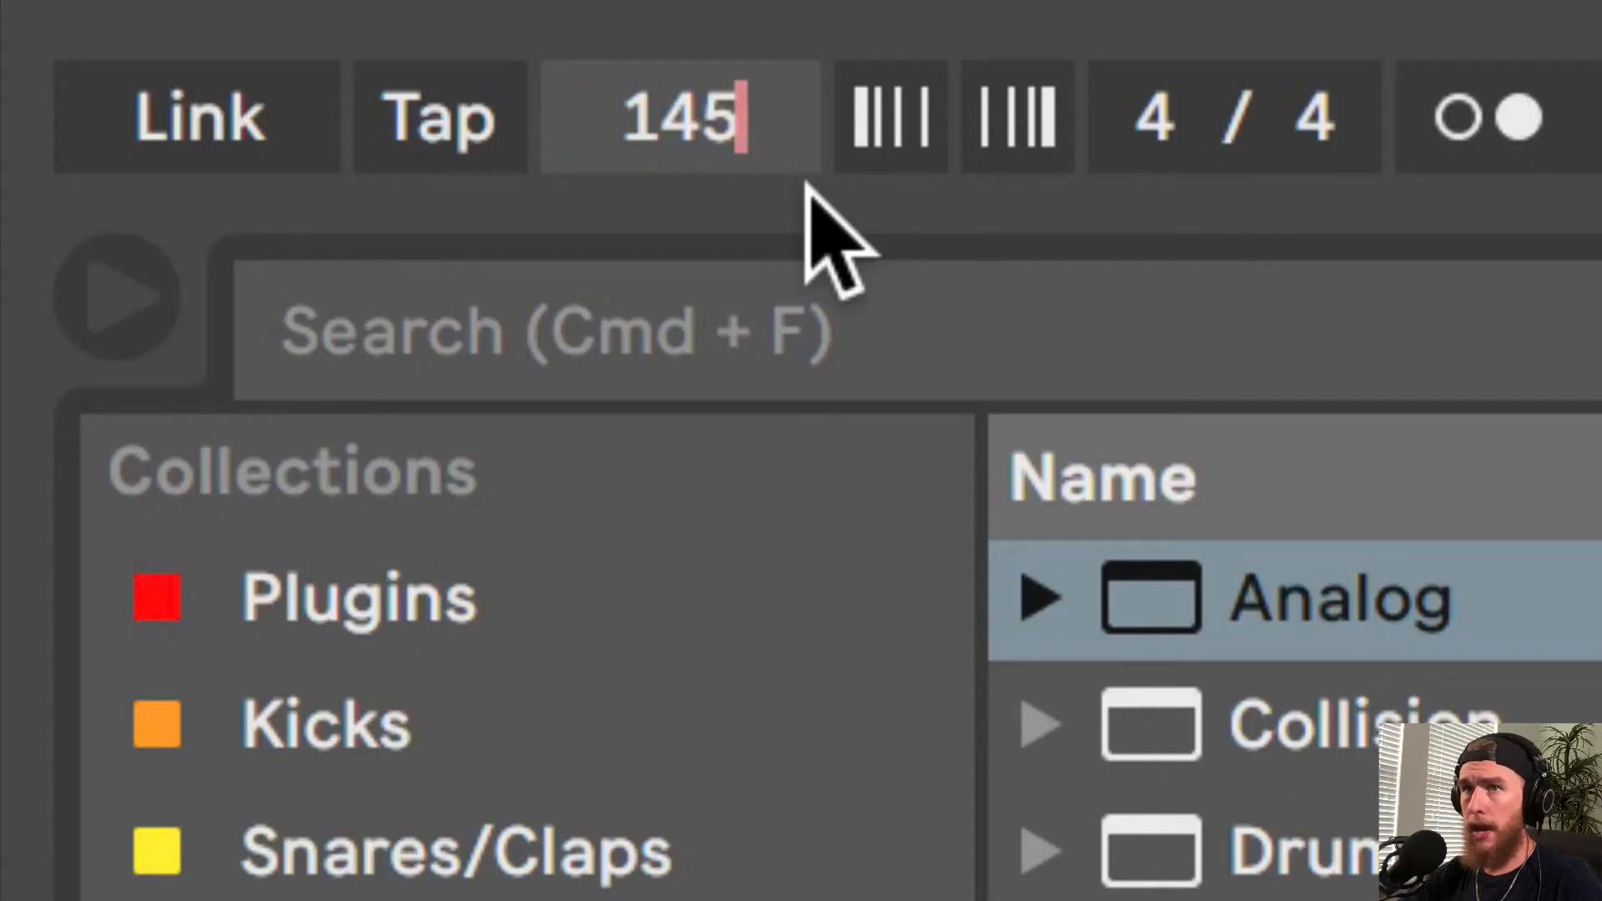
key(Return)
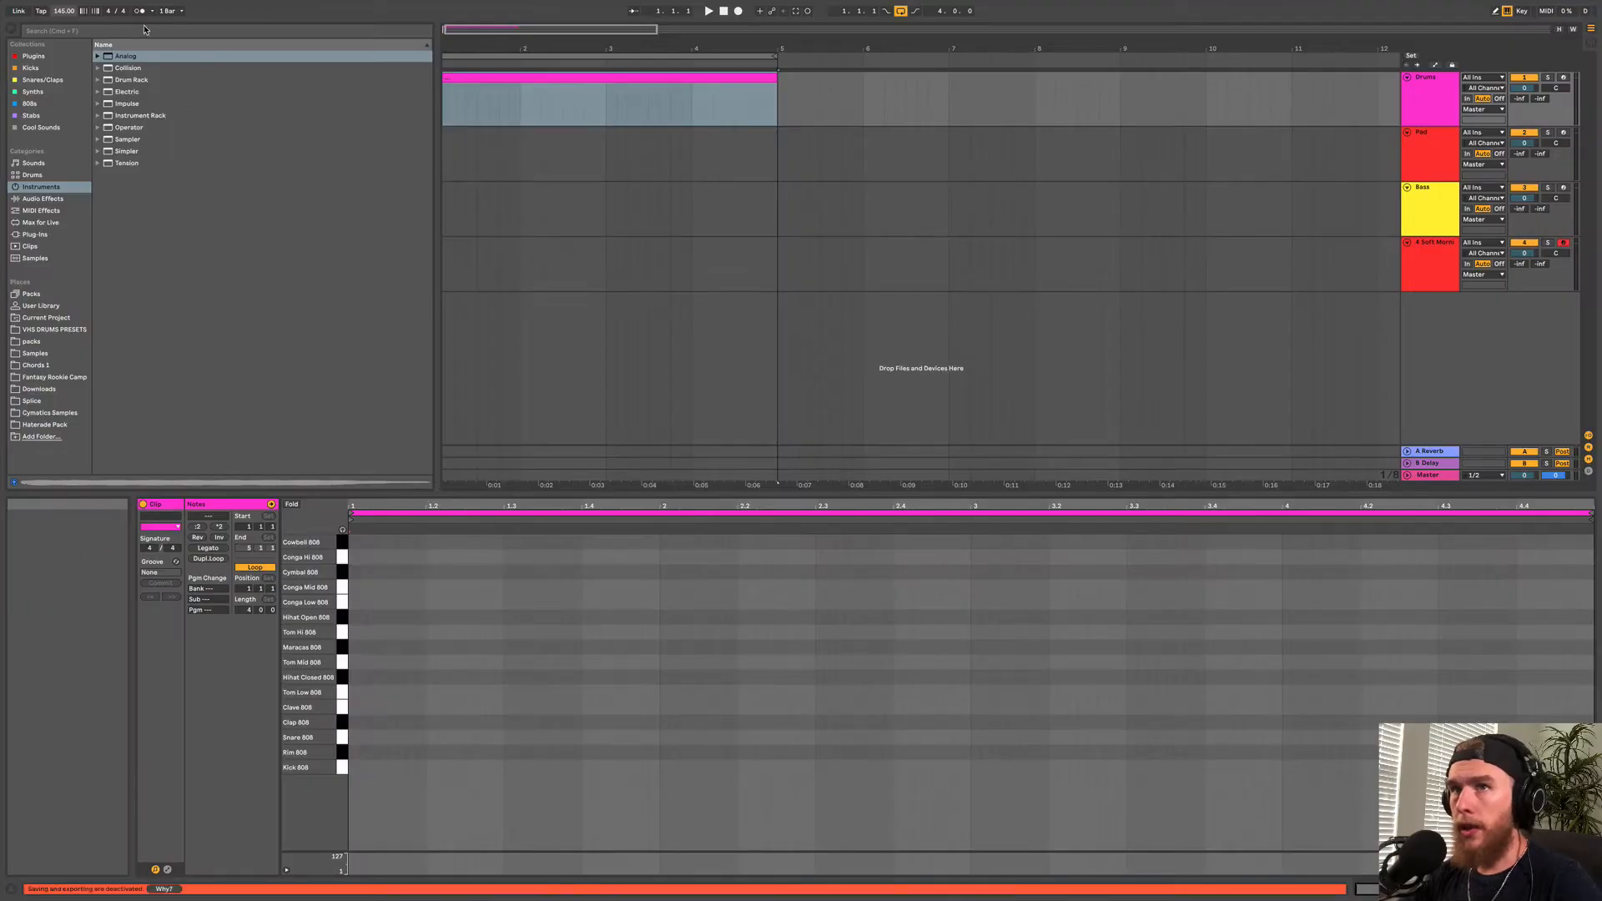
Enable the metronome and play the four-bar loop to hear the click at the current tempo.
click(139, 12)
key(space)
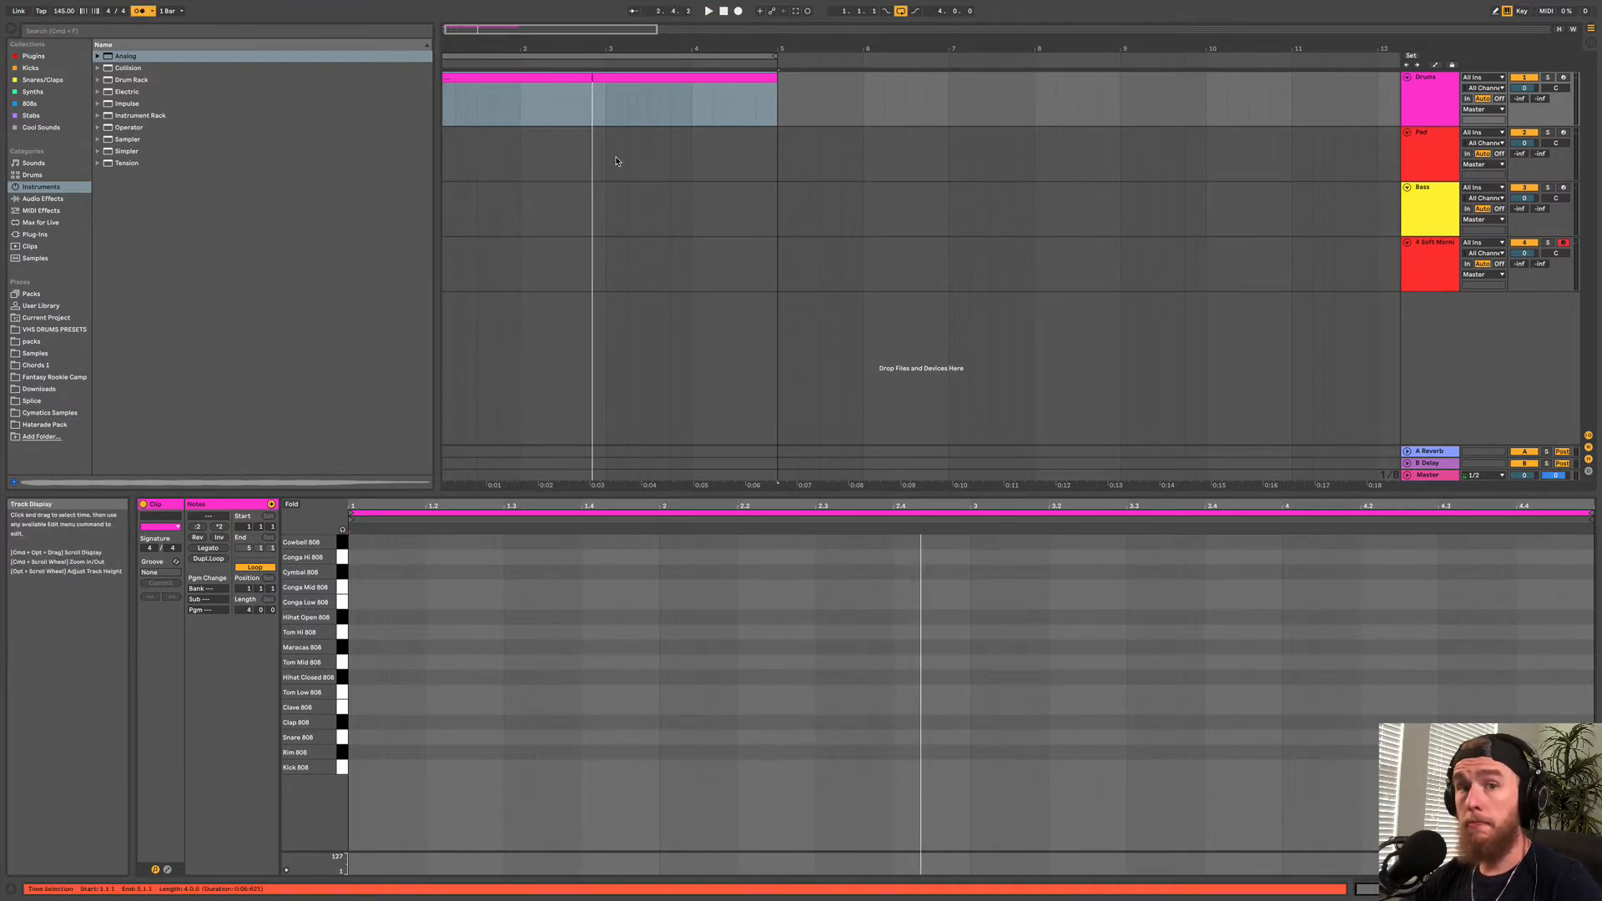
scroll(617, 162, left, 1)
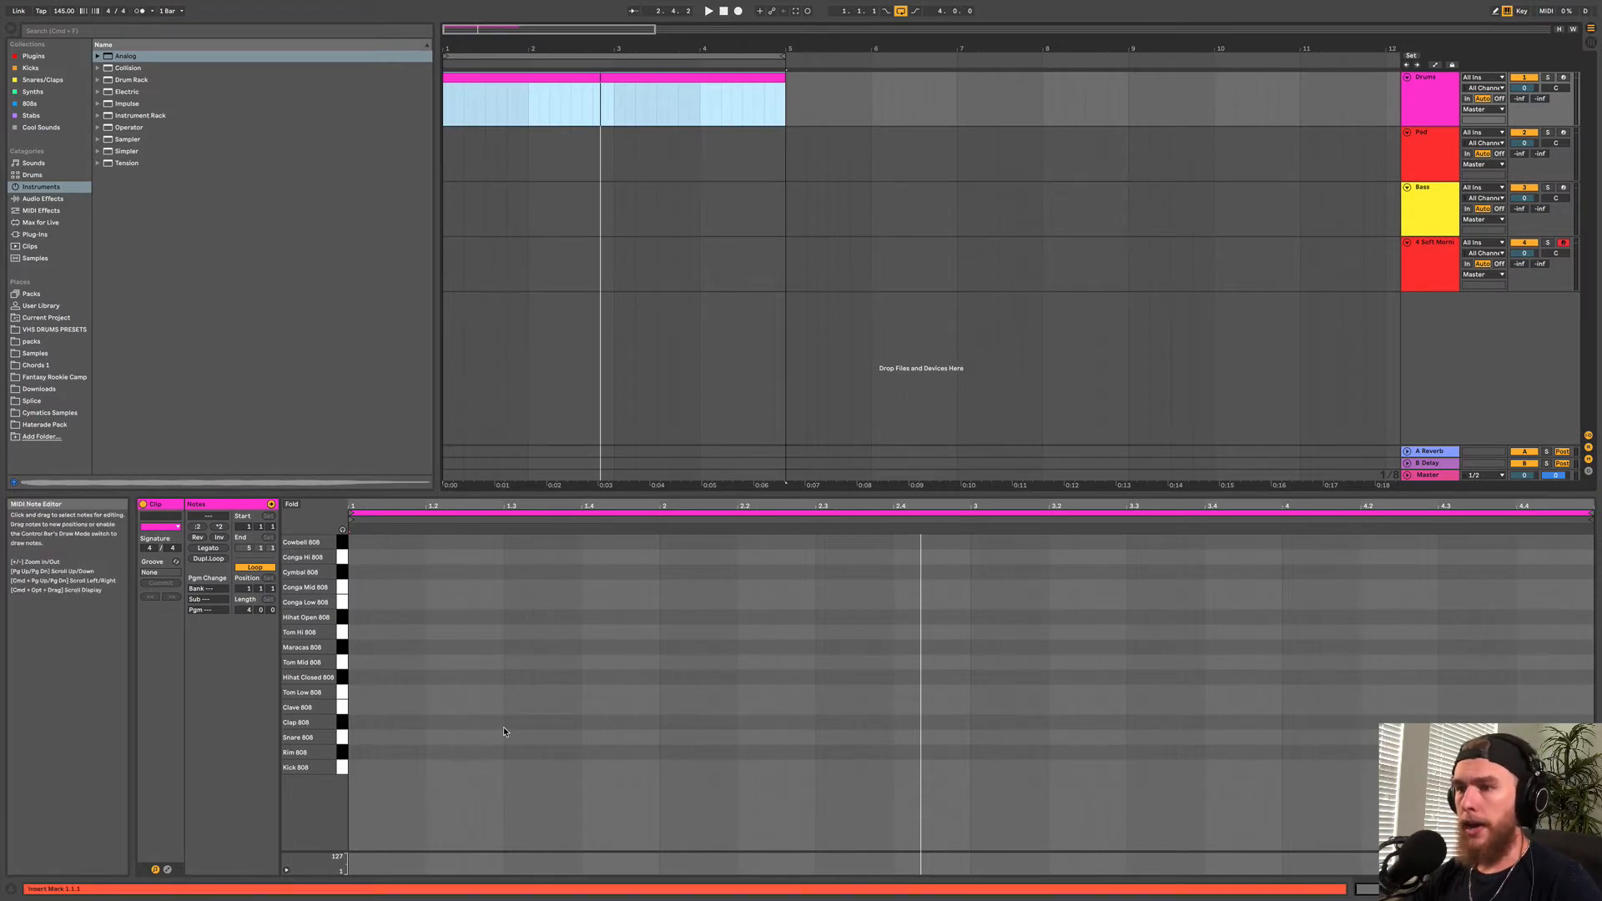
Place Snare 808 notes on beat 3 of each bar in the Drums clip, with note preview switched on.
double_click(509, 738)
double_click(820, 738)
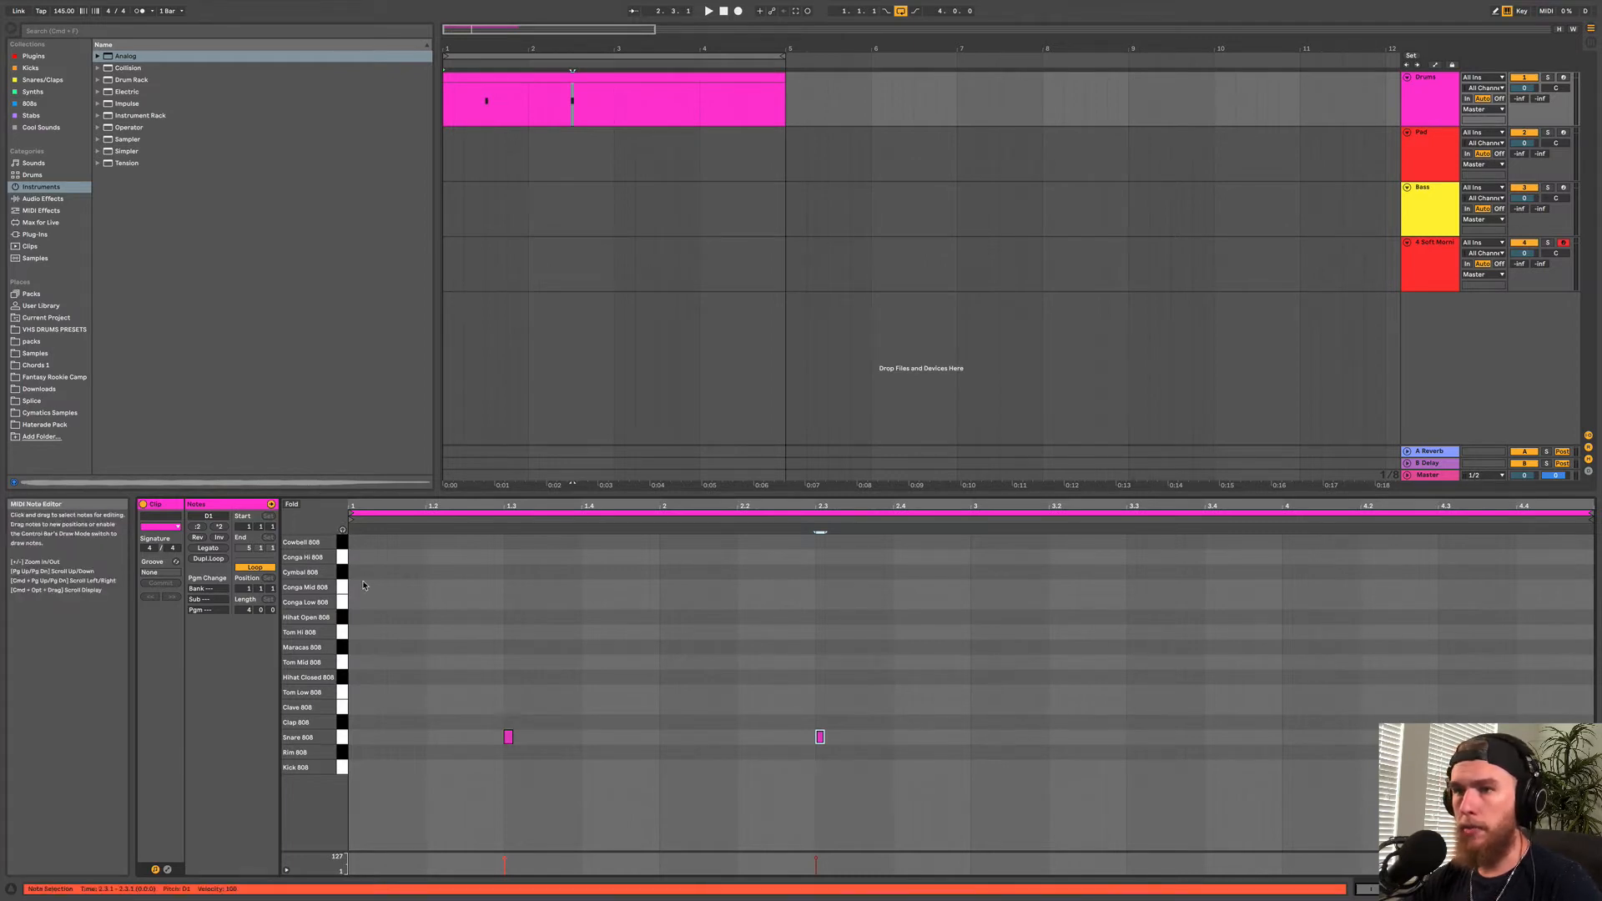
click(342, 531)
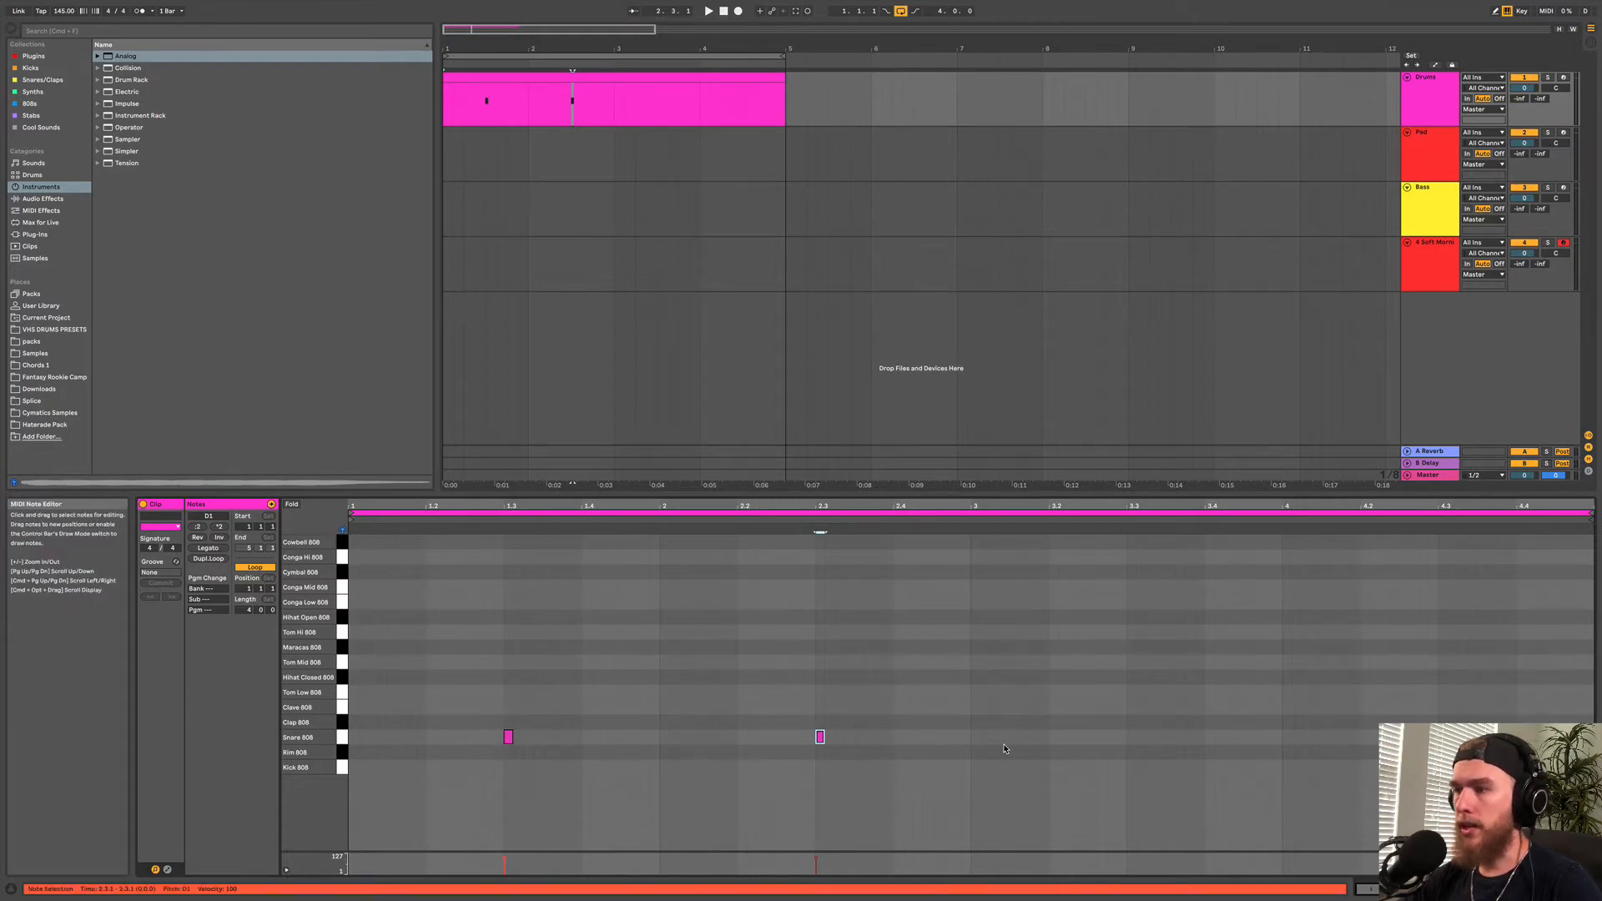
double_click(1053, 739)
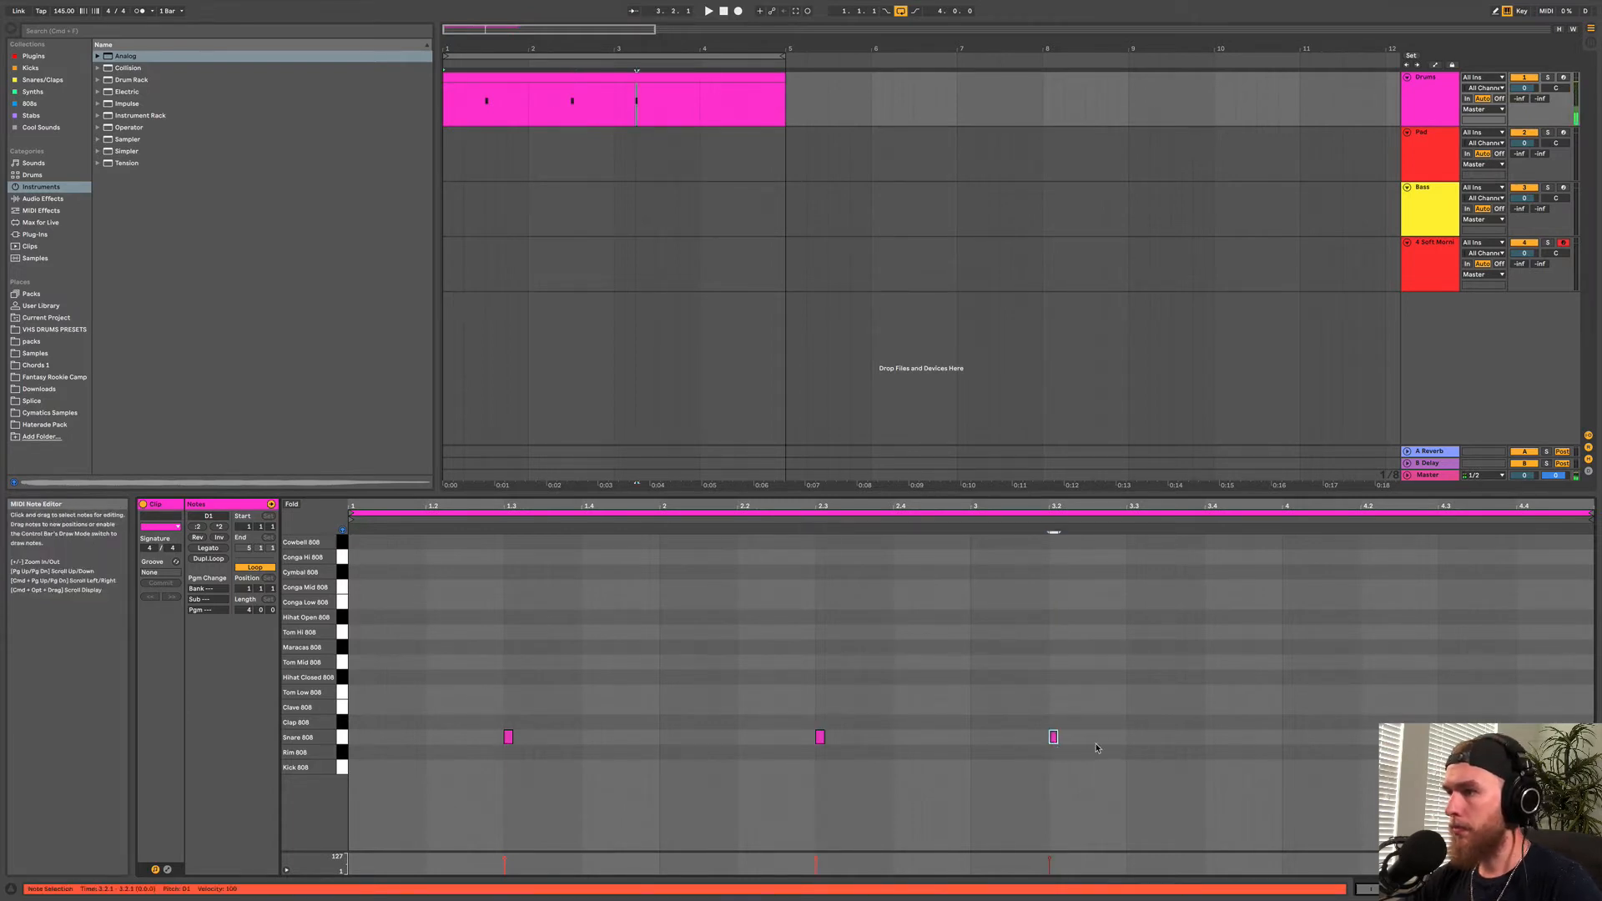
drag(1053, 741, 1137, 744)
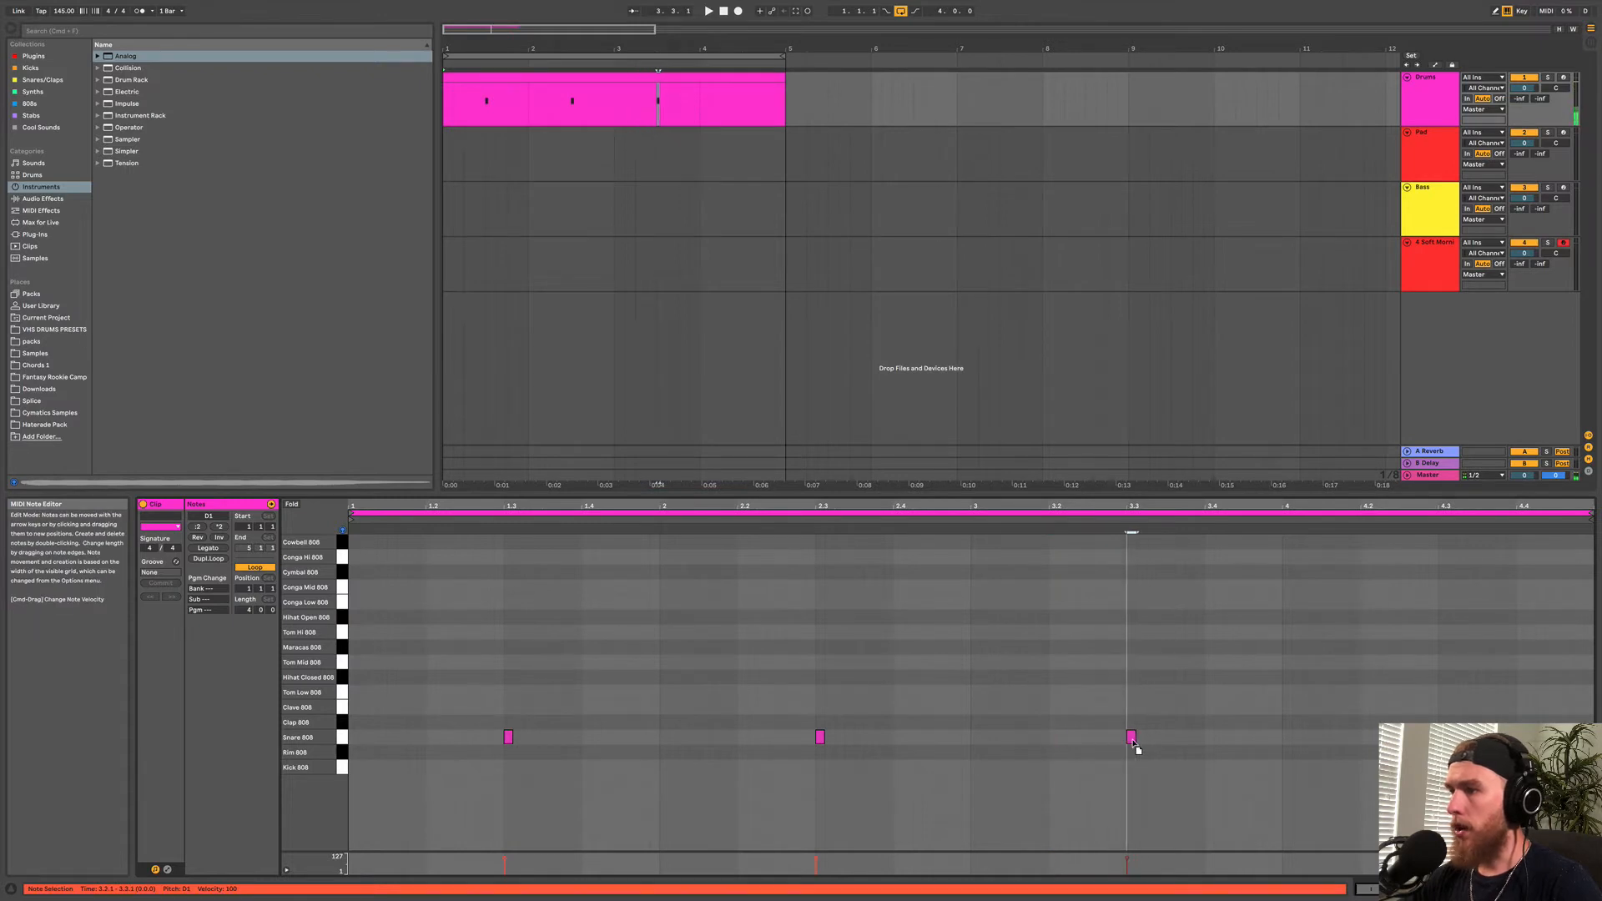
Add Kick 808 notes at 1.1 and 2.1.3, playing the loop to hear them against the snares.
double_click(353, 767)
key(space)
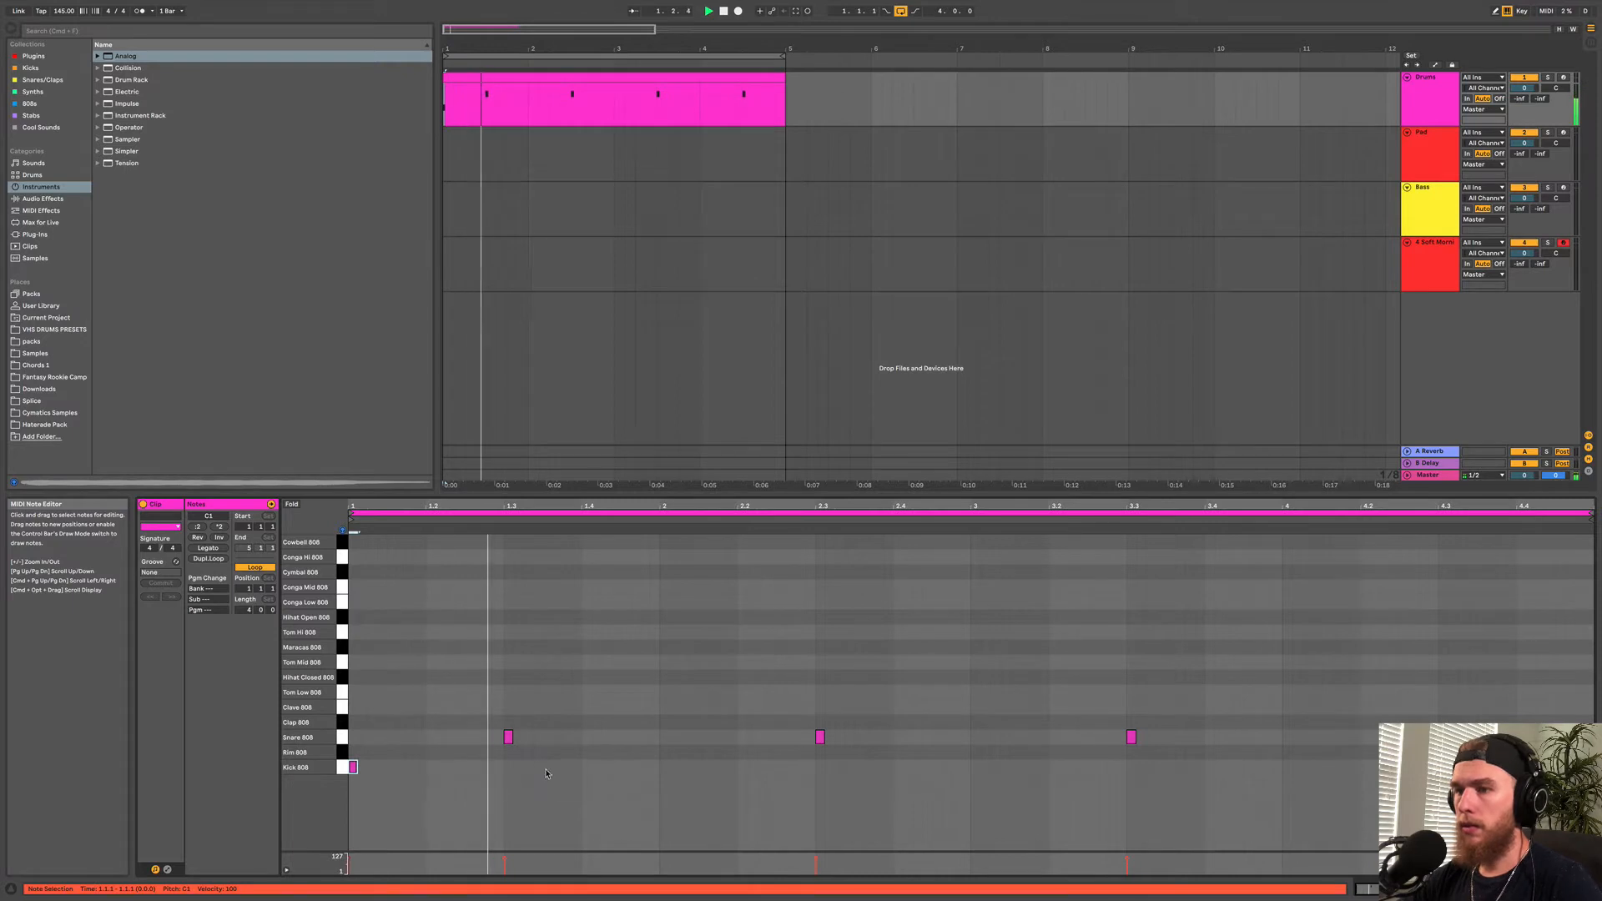
double_click(710, 766)
key(Left)
key(space)
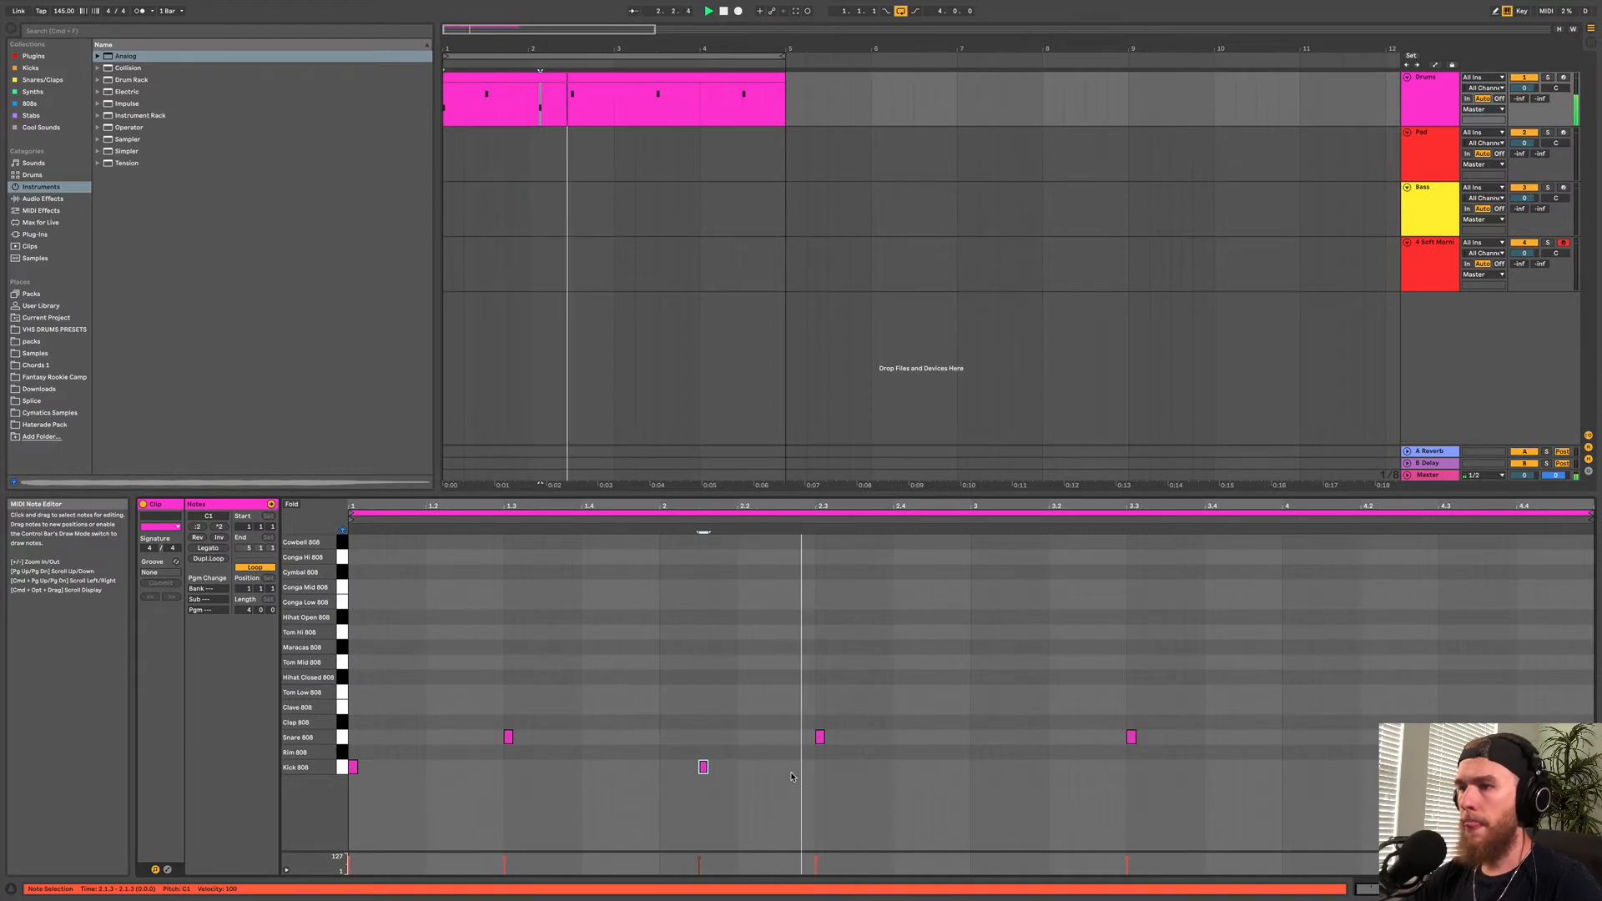
Shift the second kick note forward to position 2.2 and listen to the loop.
key(Right)
key(Right)
key(Right)
key(Right)
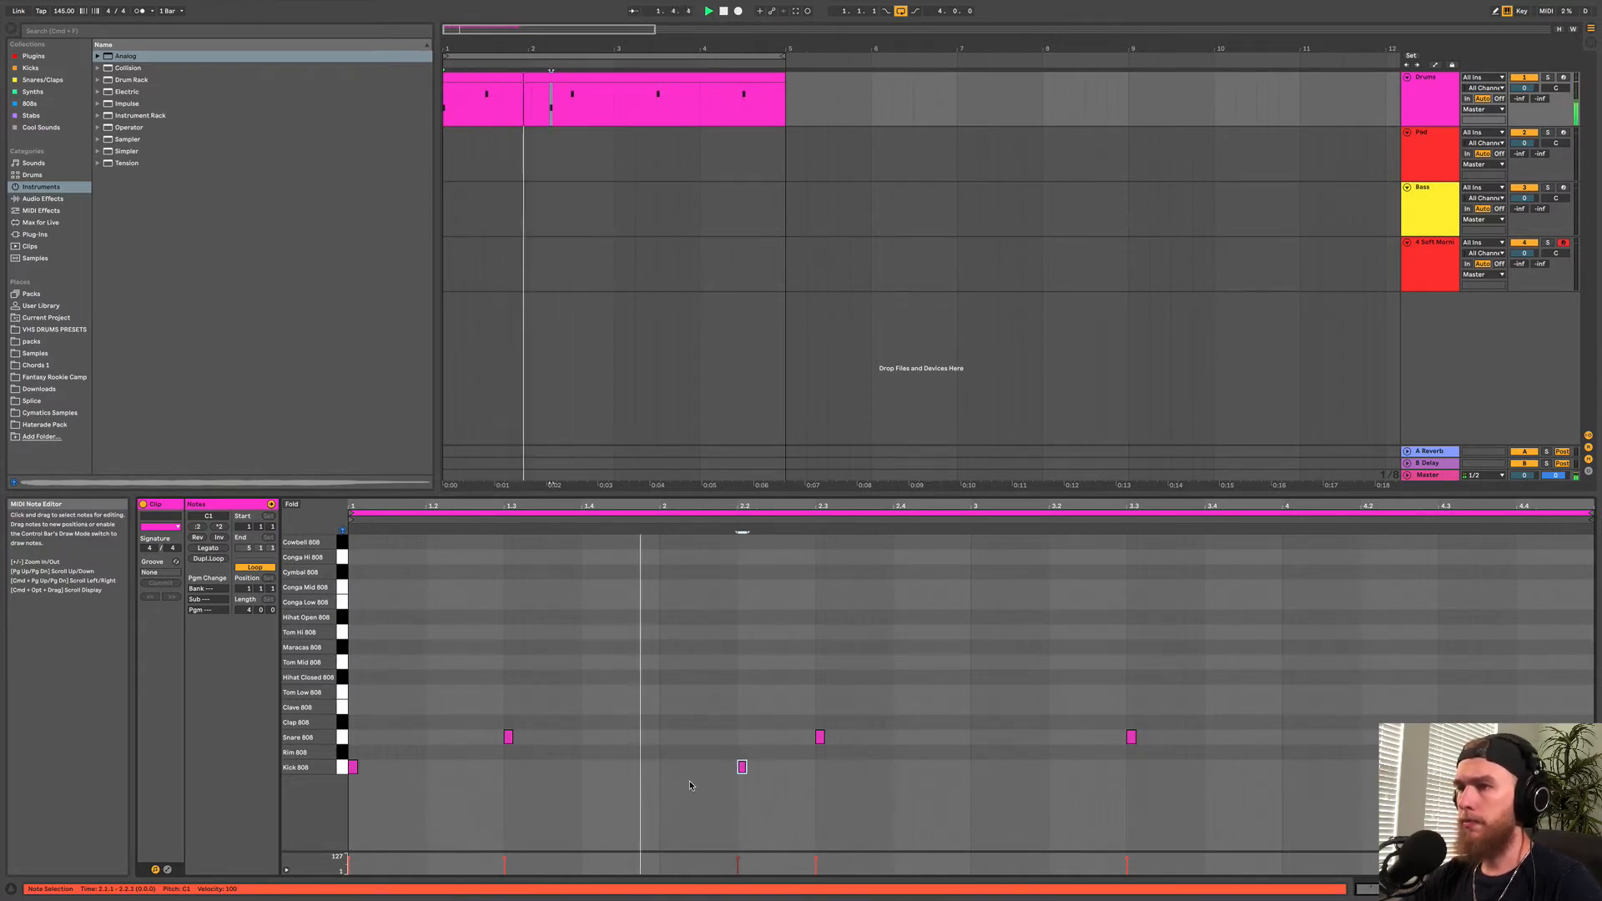
key(space)
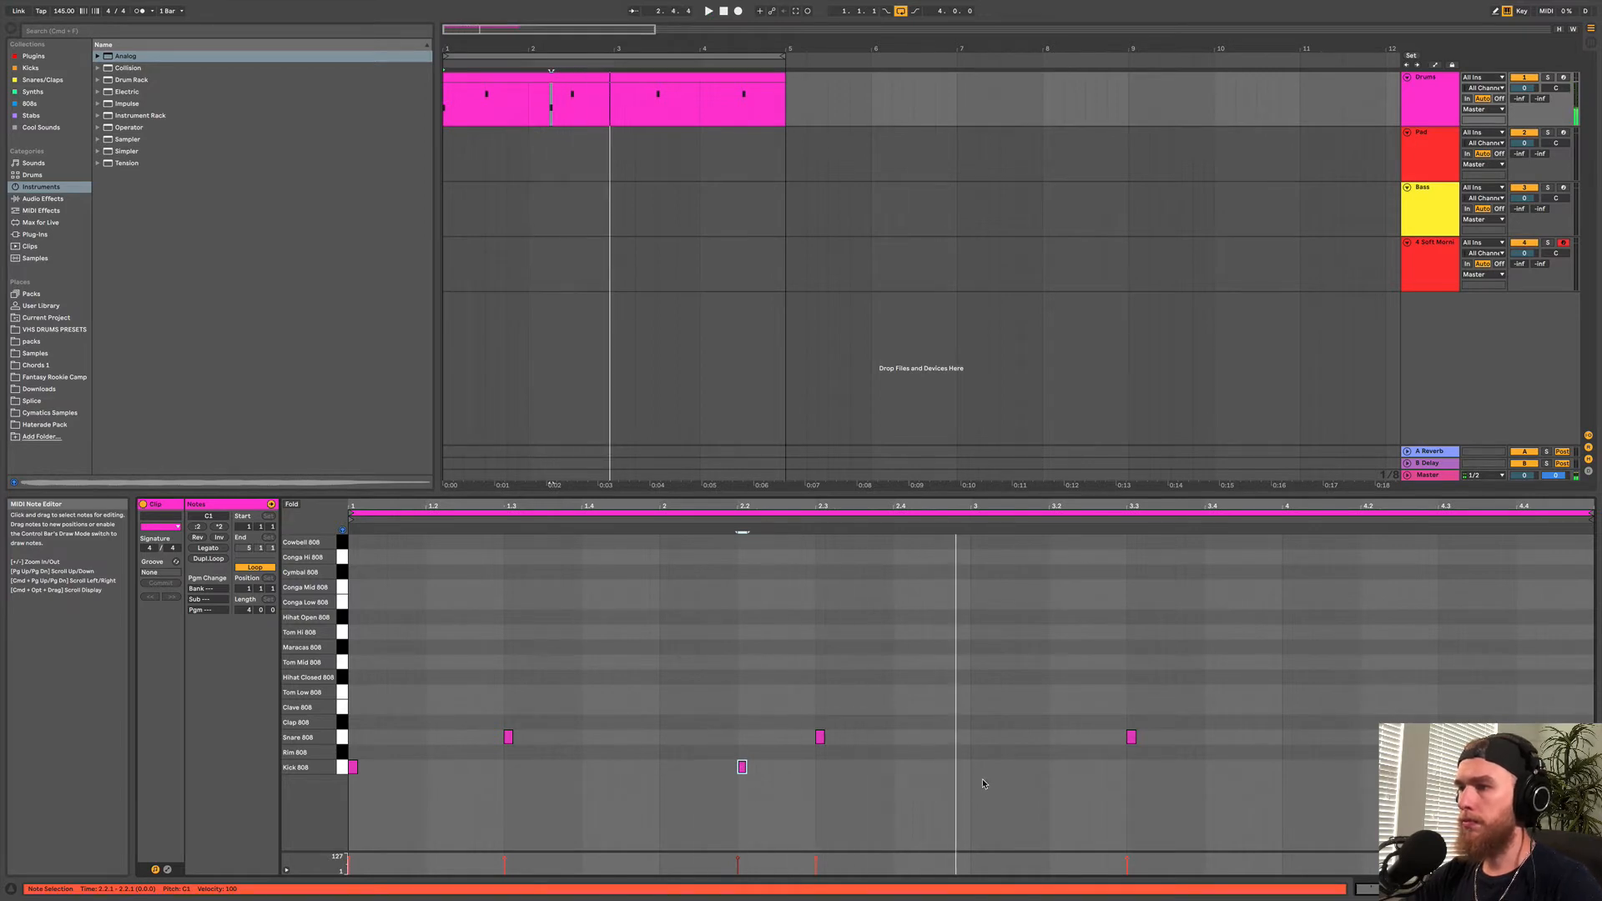
Add two more Kick 808 notes, at the start of bar 3 and at 4.2, and play the pattern.
double_click(975, 766)
key(space)
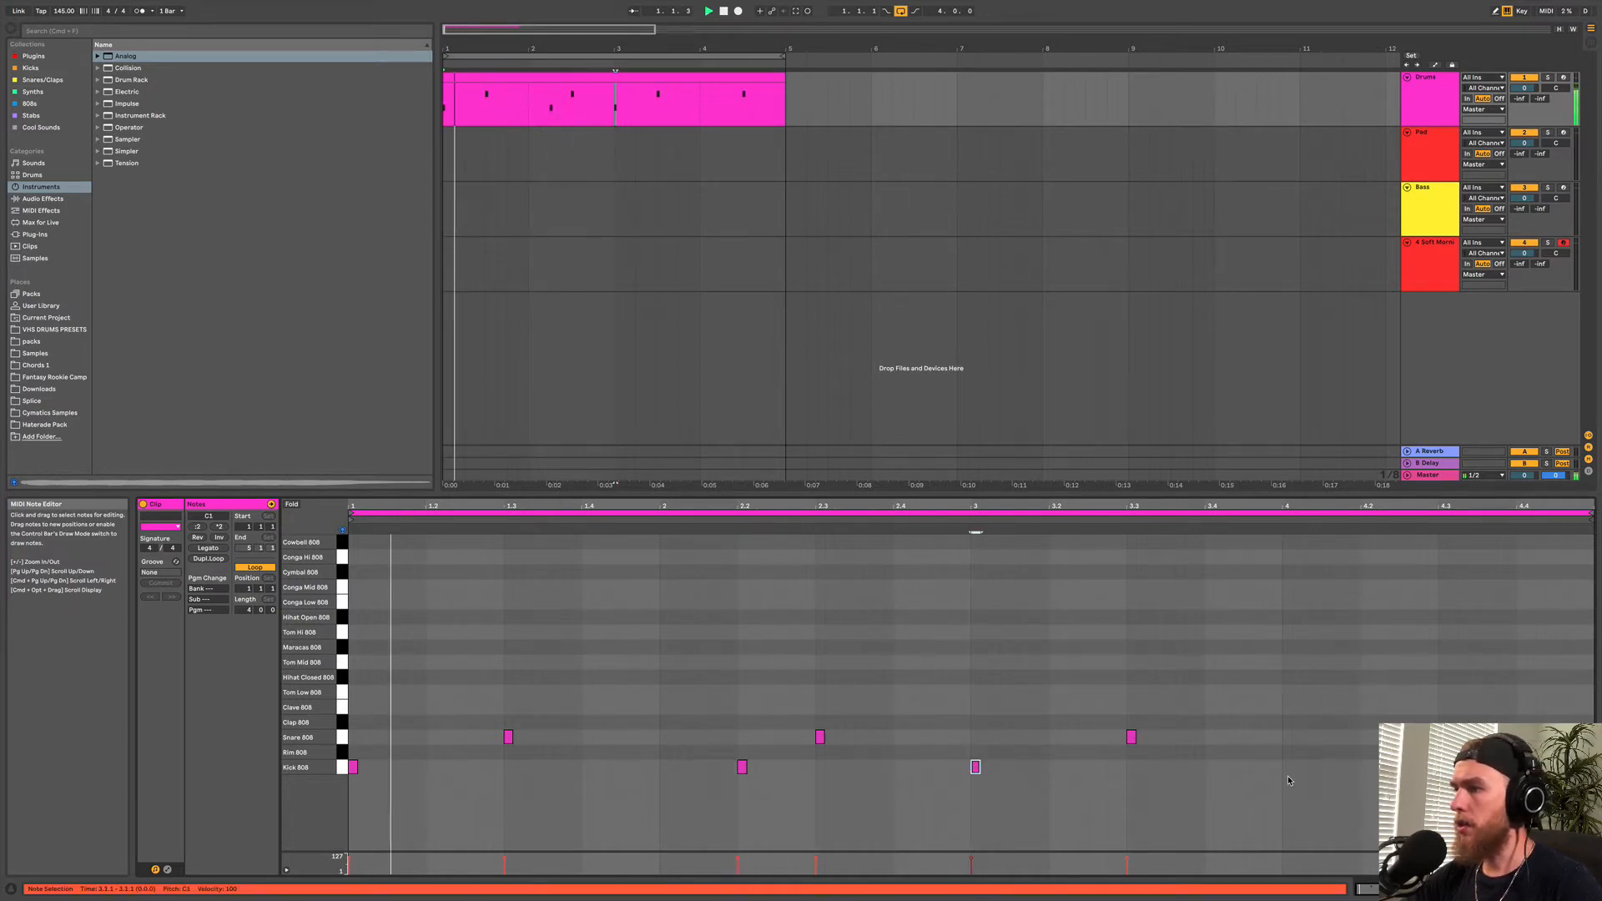
double_click(1365, 767)
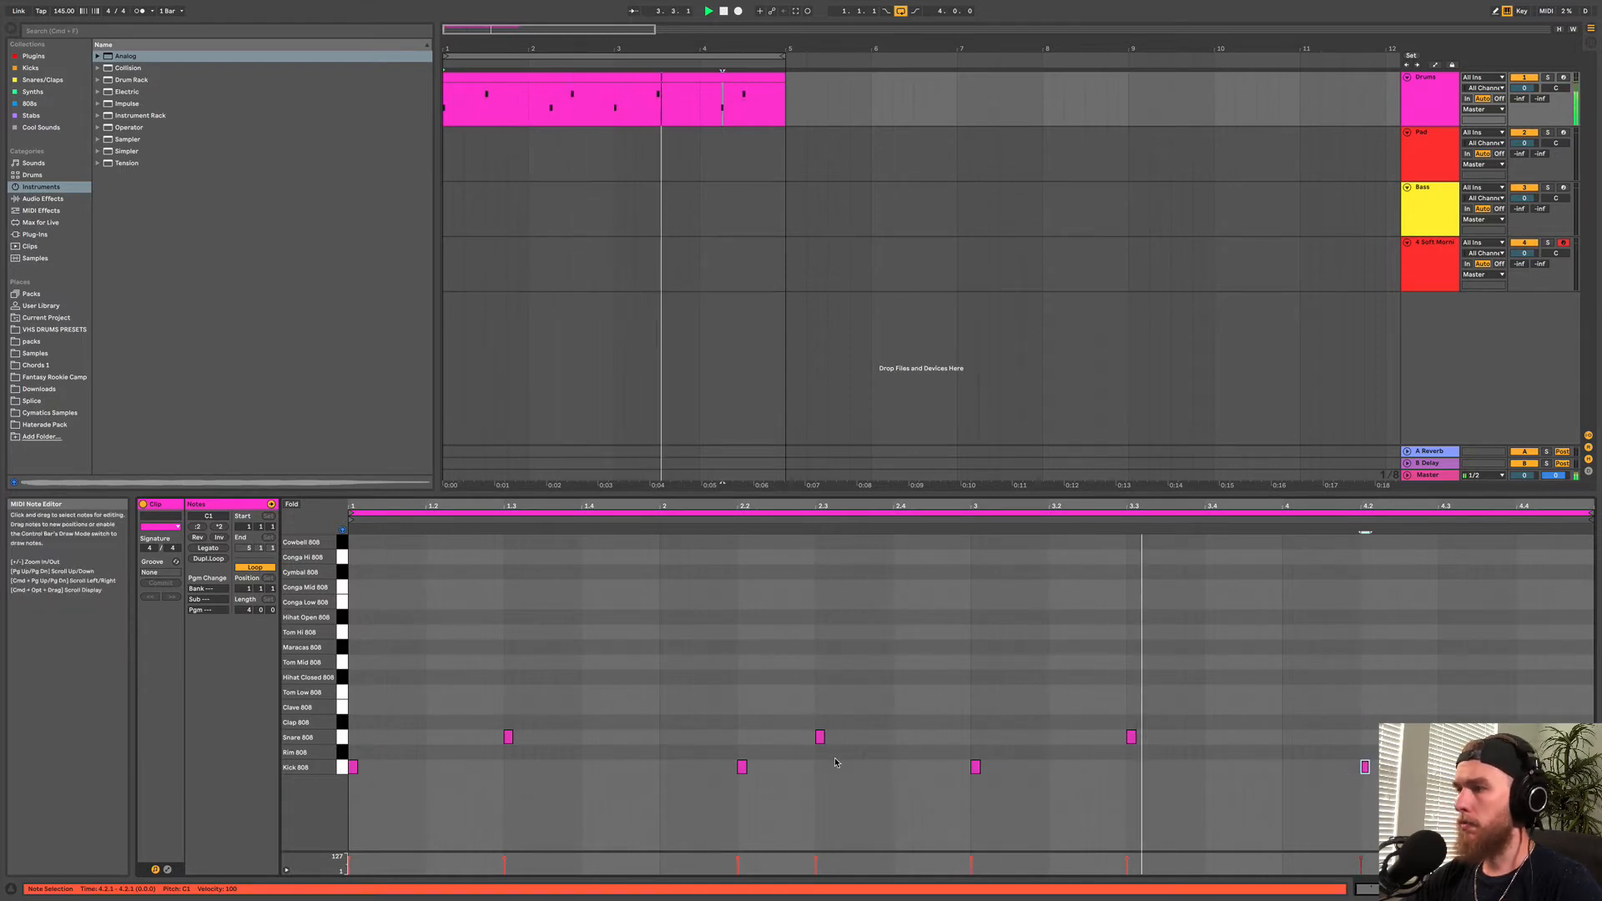
key(space)
click(504, 730)
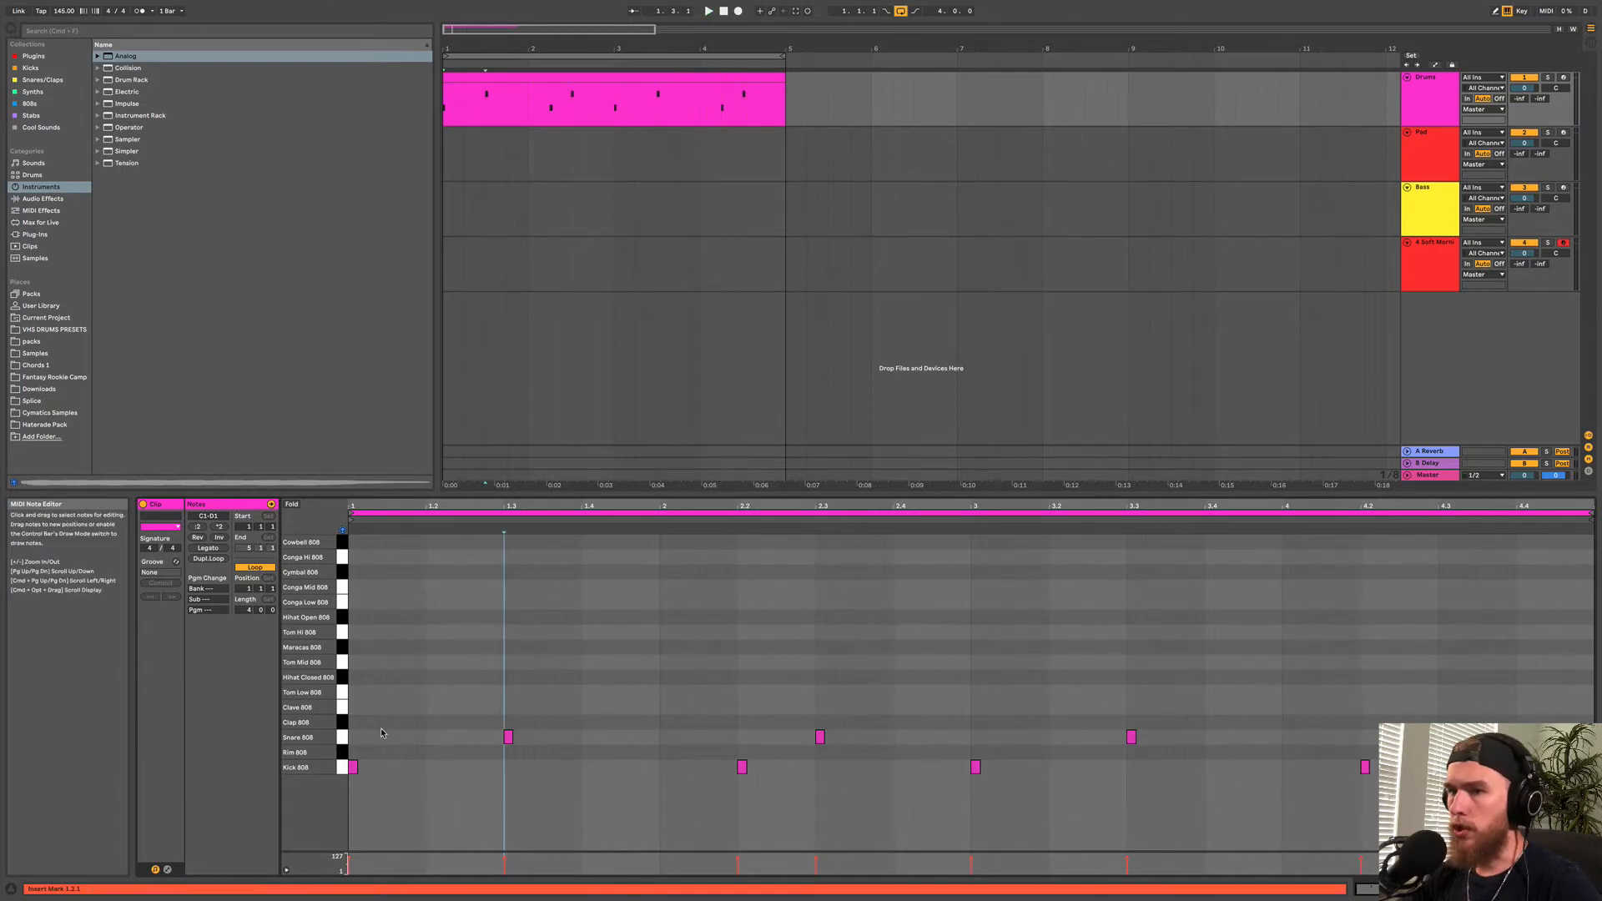
Place four Hihat Closed 808 notes an eighth note apart across the first two beats, checking them in playback.
double_click(353, 677)
click(386, 680)
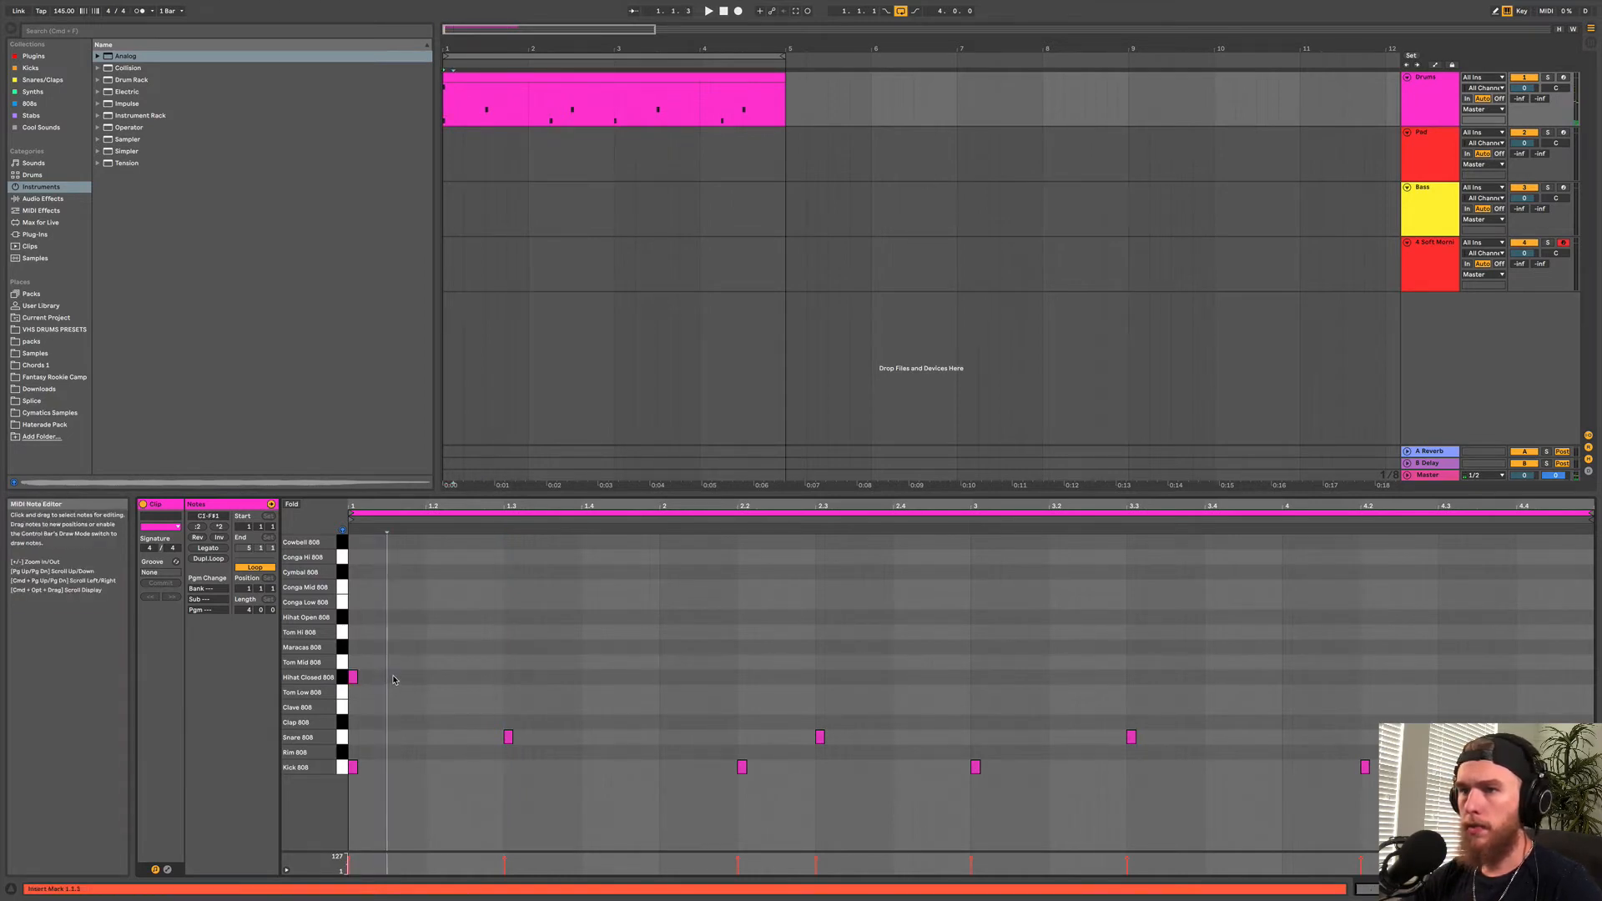
double_click(392, 677)
key(space)
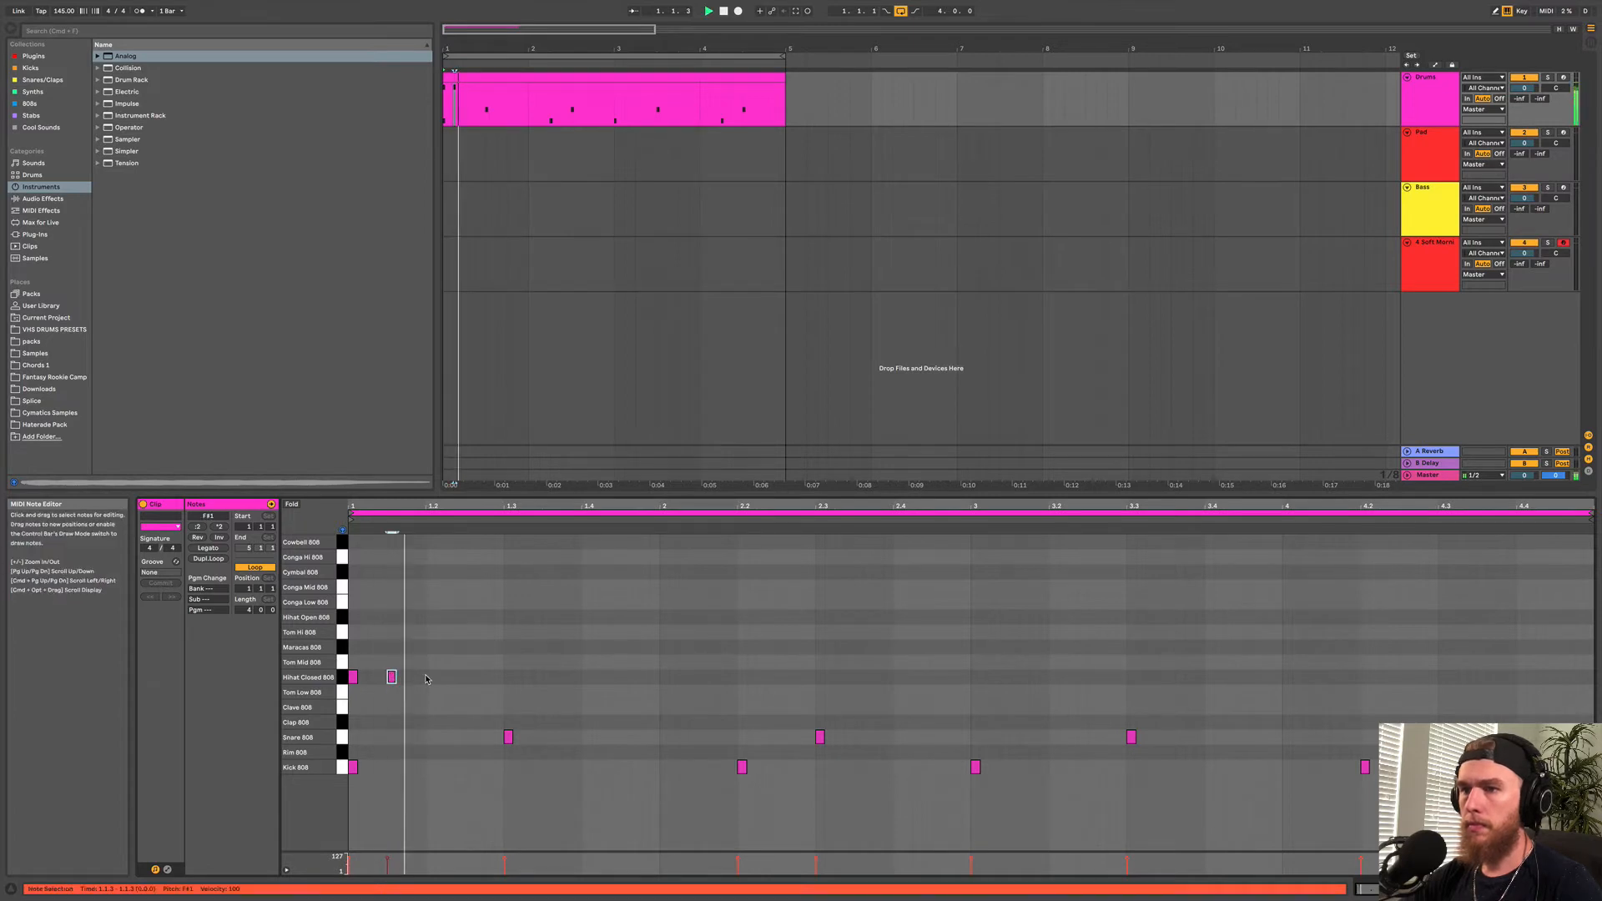
double_click(431, 678)
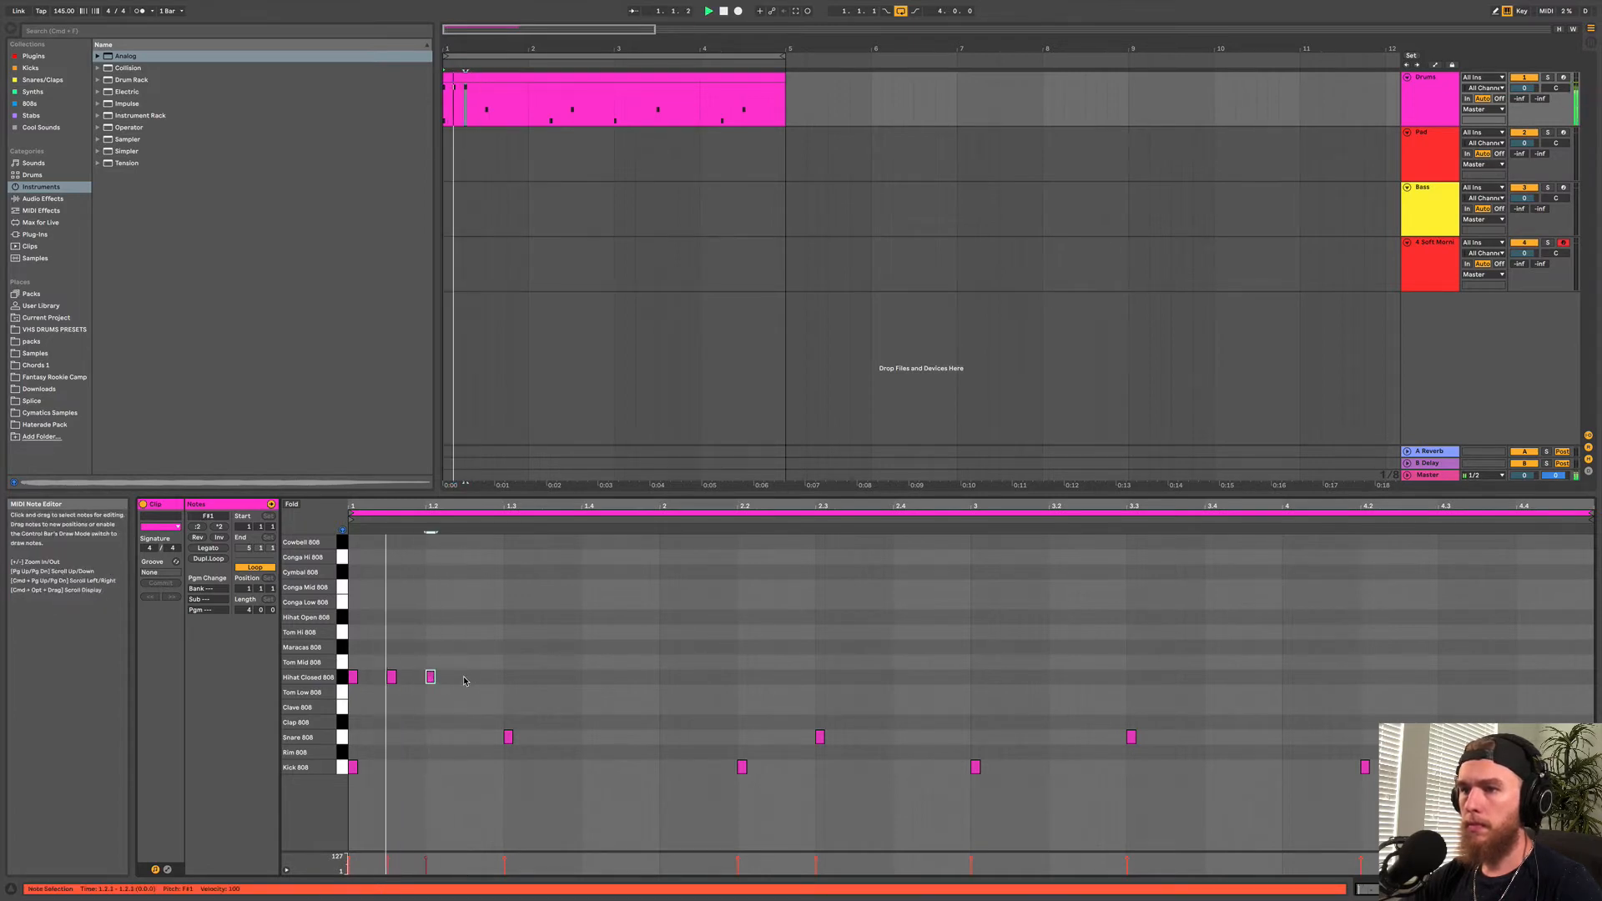
double_click(470, 677)
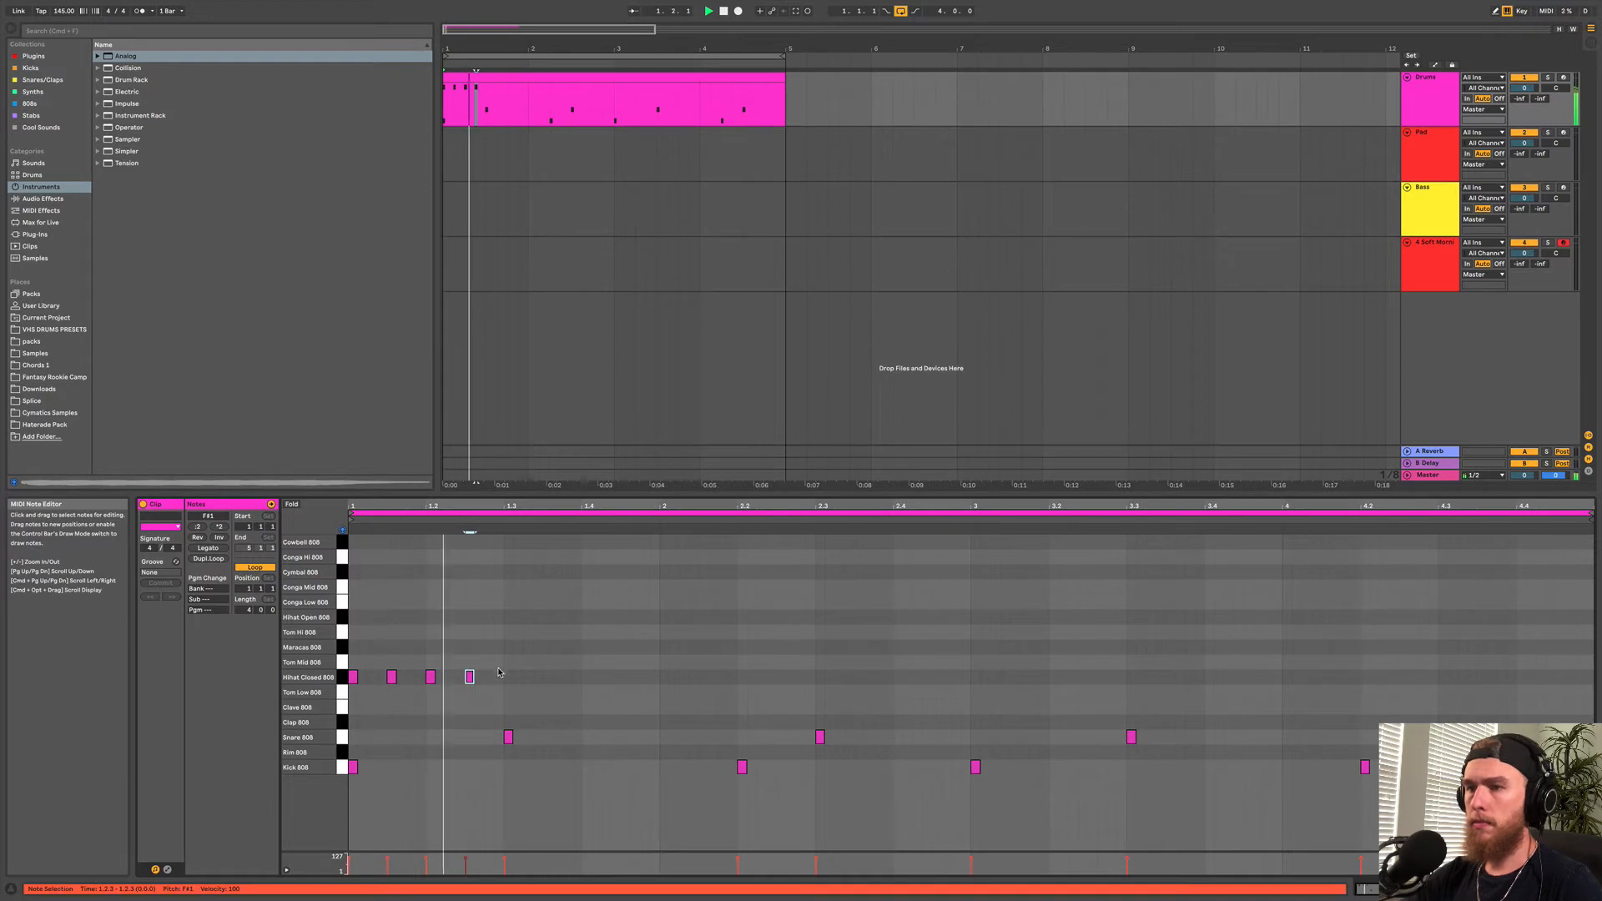
key(space)
drag(504, 662, 349, 689)
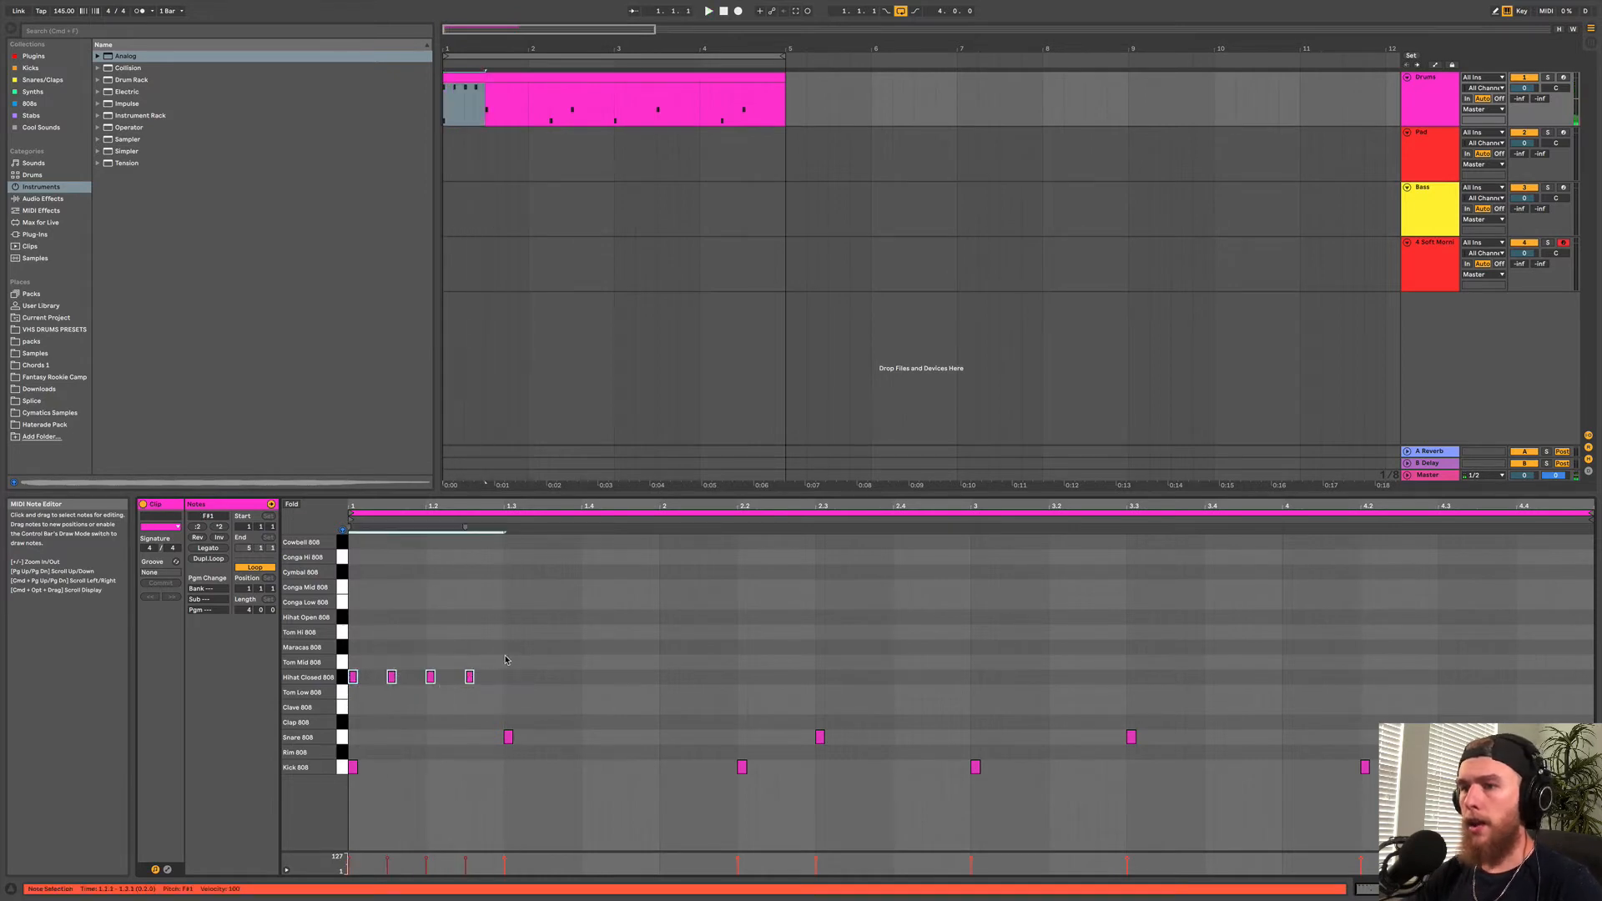
click(505, 658)
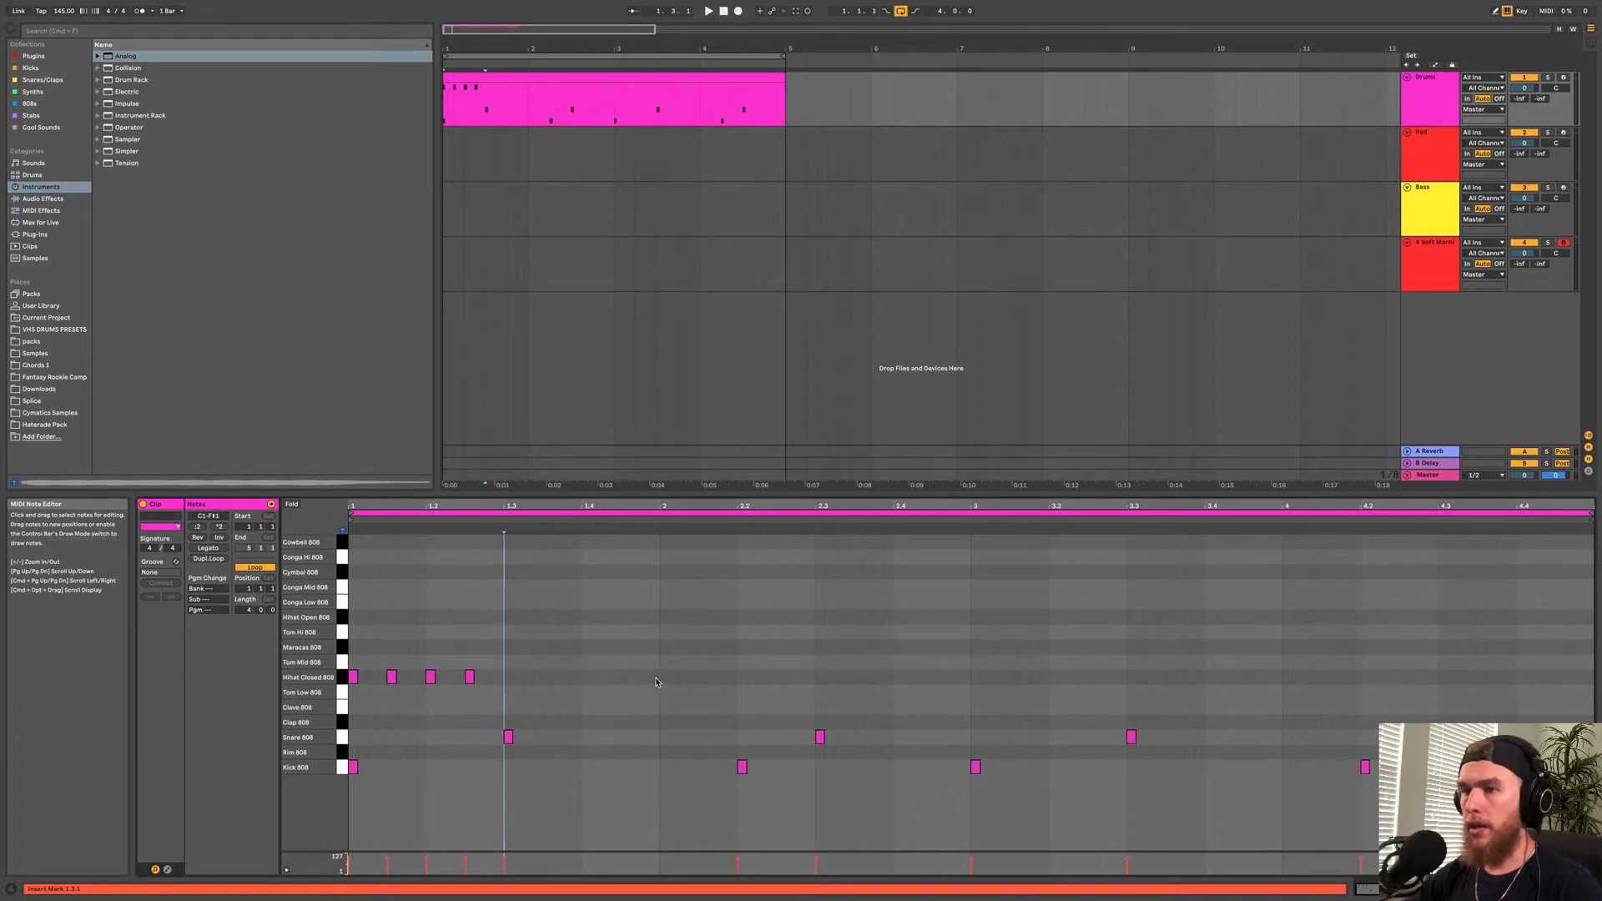
drag(504, 653, 349, 691)
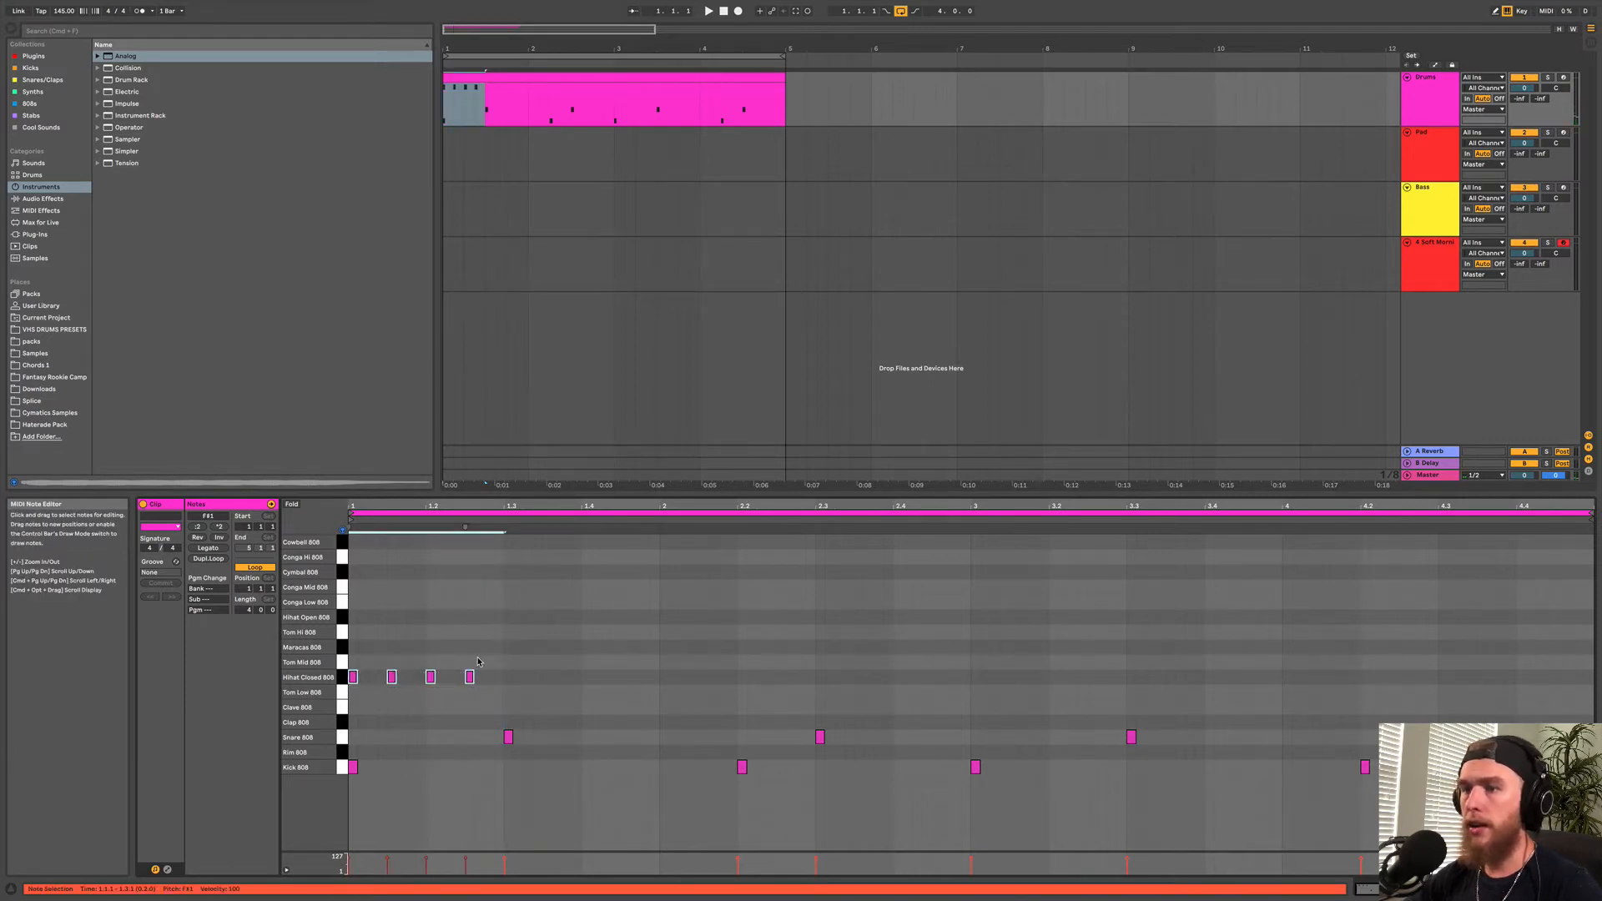
drag(477, 661, 393, 701)
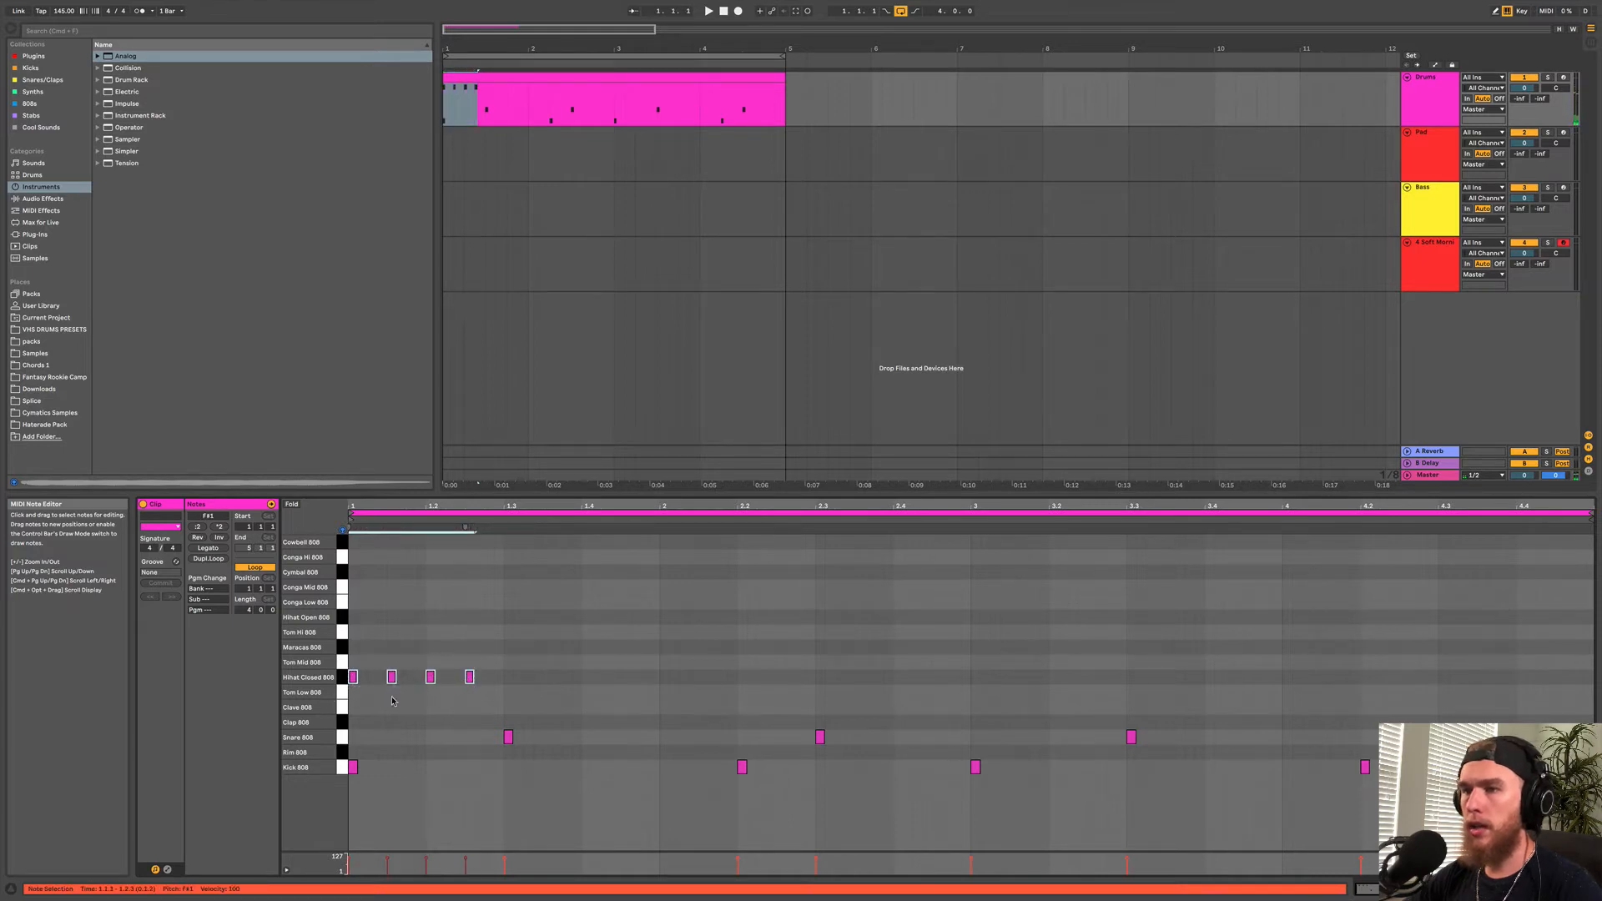
click(504, 602)
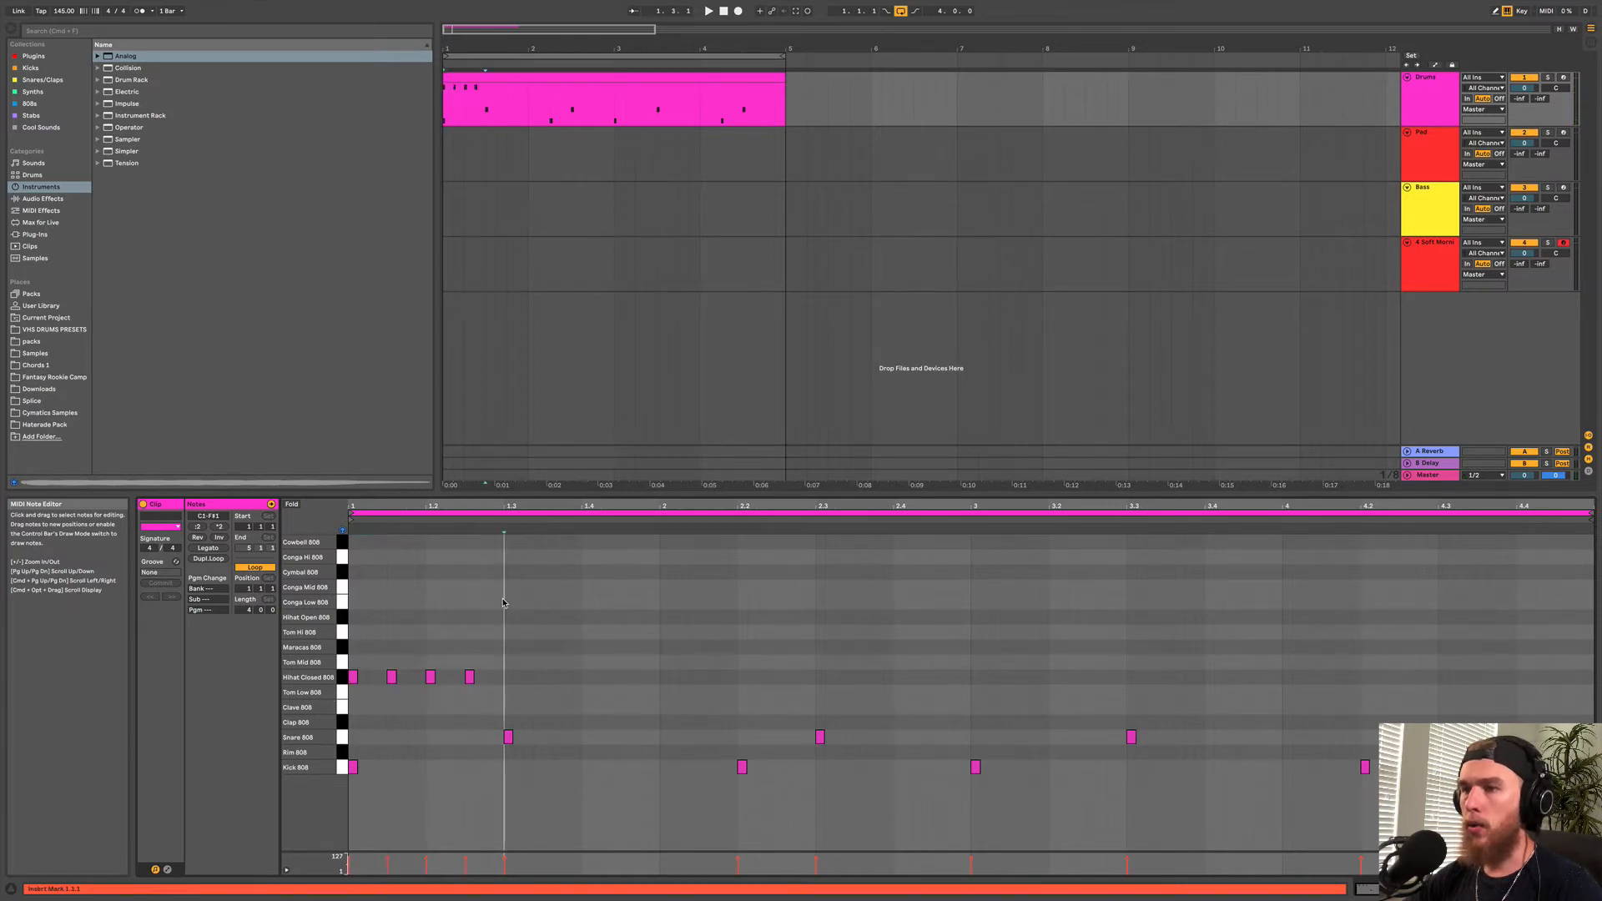
Duplicate the first two beats of closed hi-hat notes seven times to fill all four bars, and play the full drum pattern.
drag(504, 602, 349, 682)
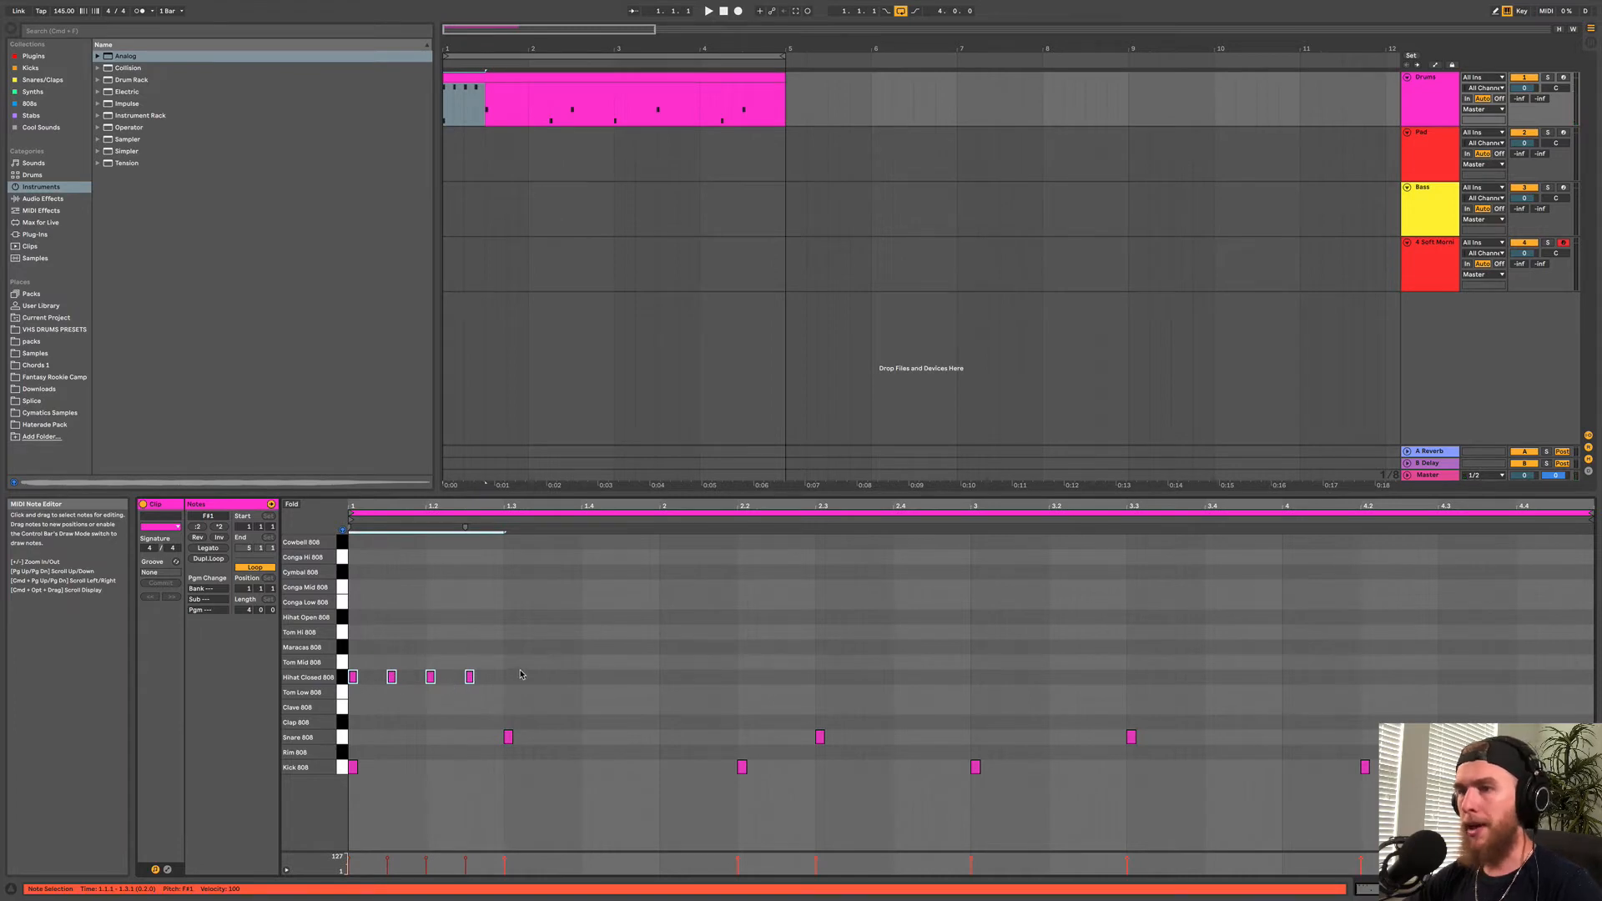
key(super+d)
key(super+d)
key(super+d)
key(super+d)
key(super+d)
key(super+d)
key(super+d)
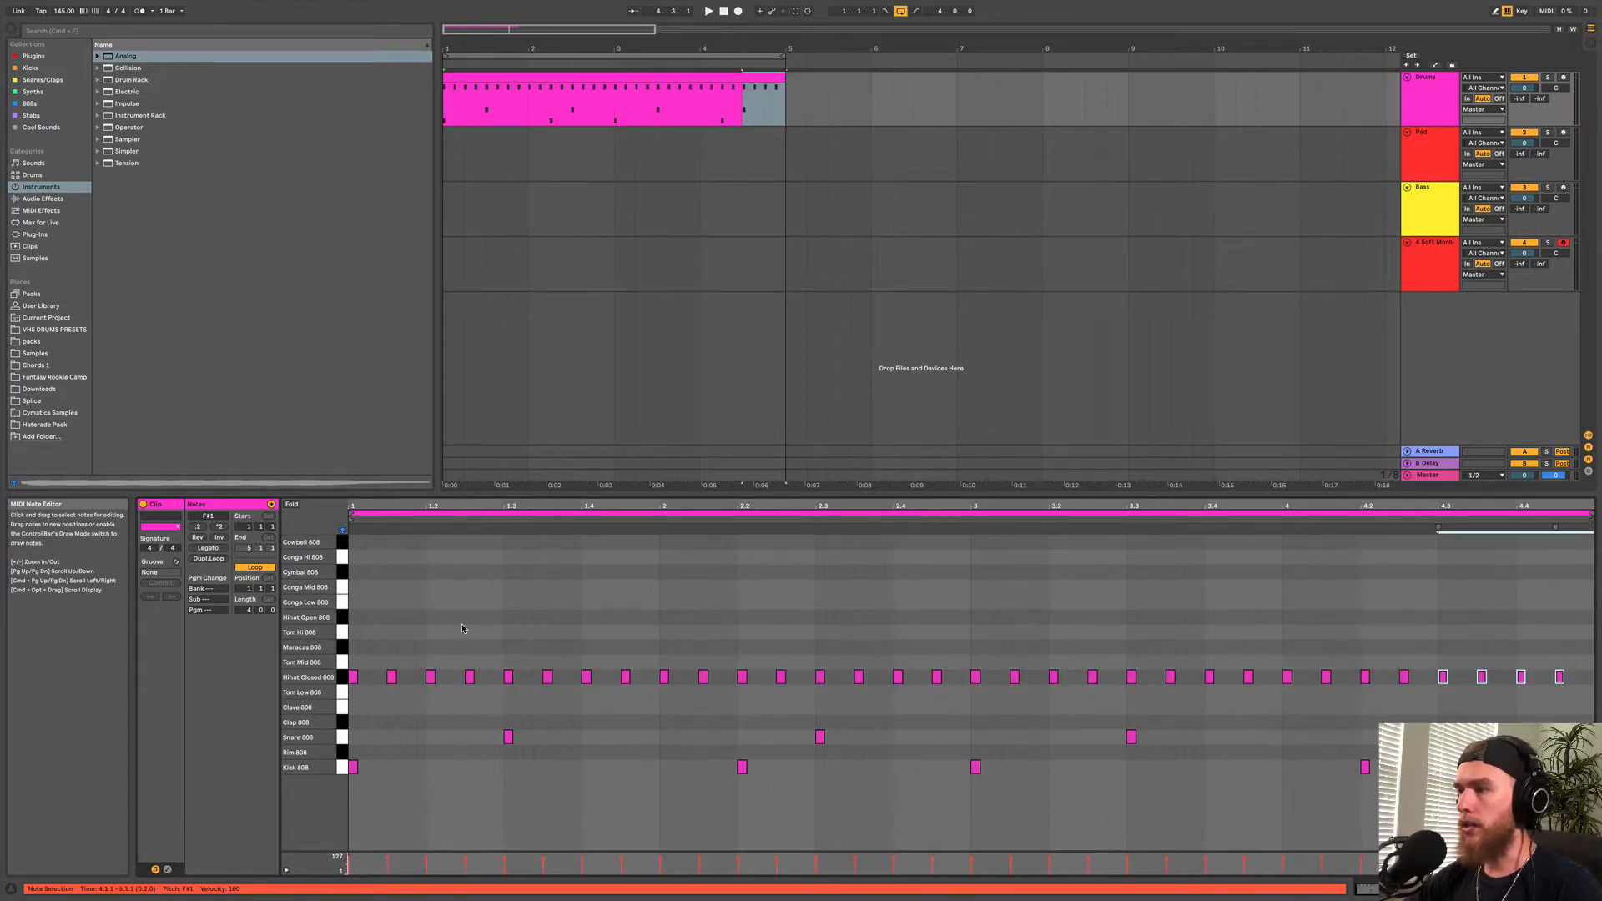
key(space)
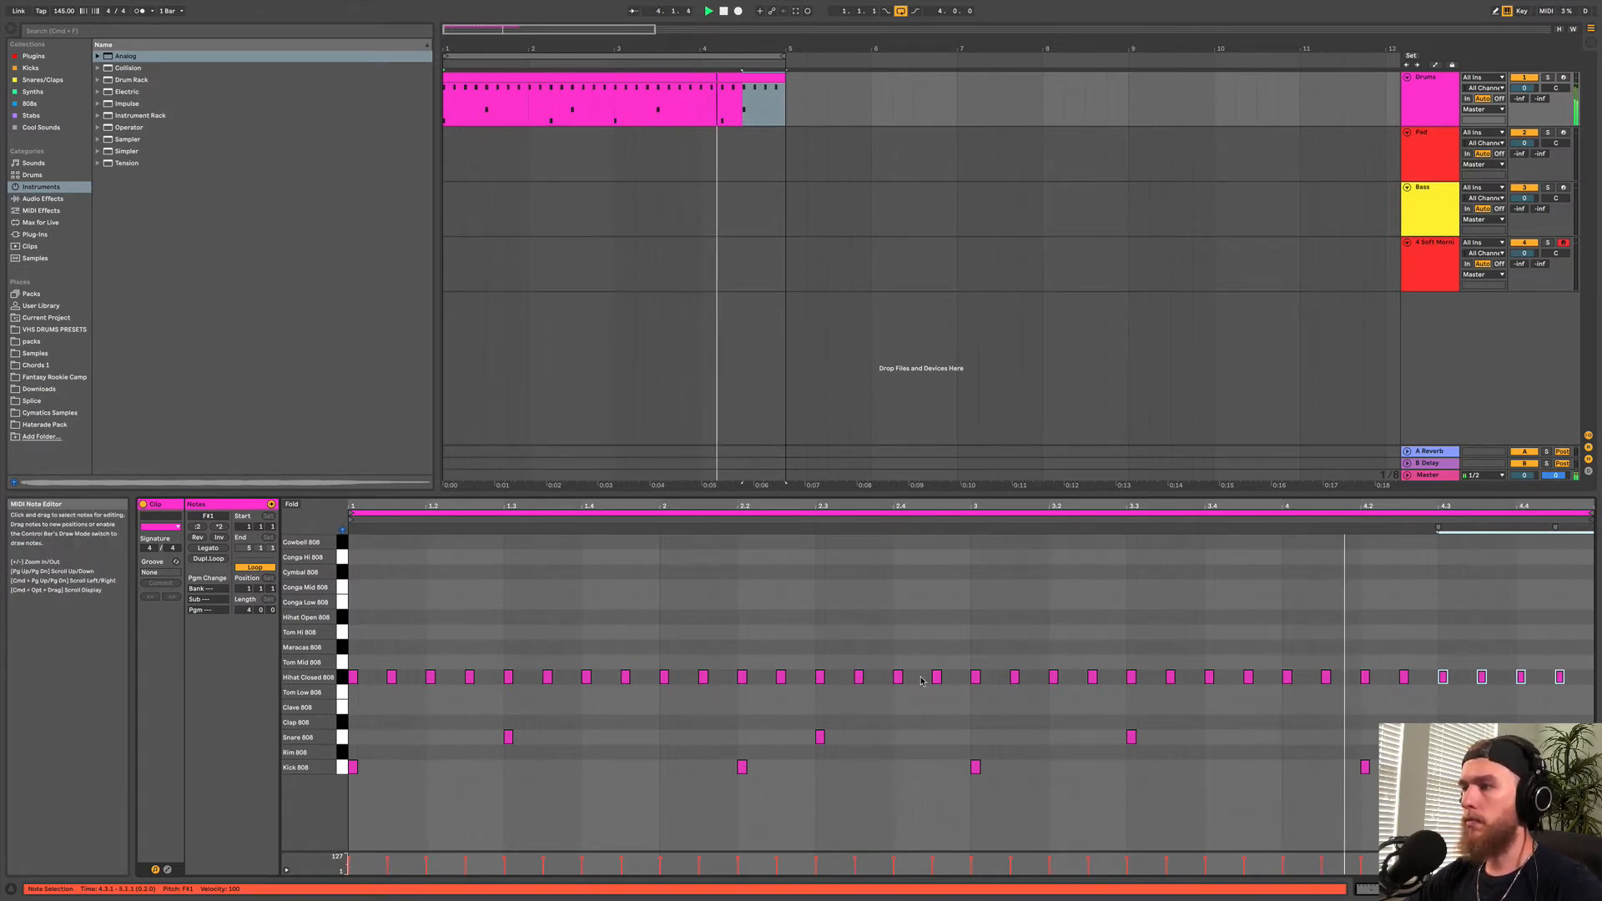
Open the Drums track's kit, shorten the Kick 808 pad's release to about 320 ms, and play the loop.
double_click(1410, 114)
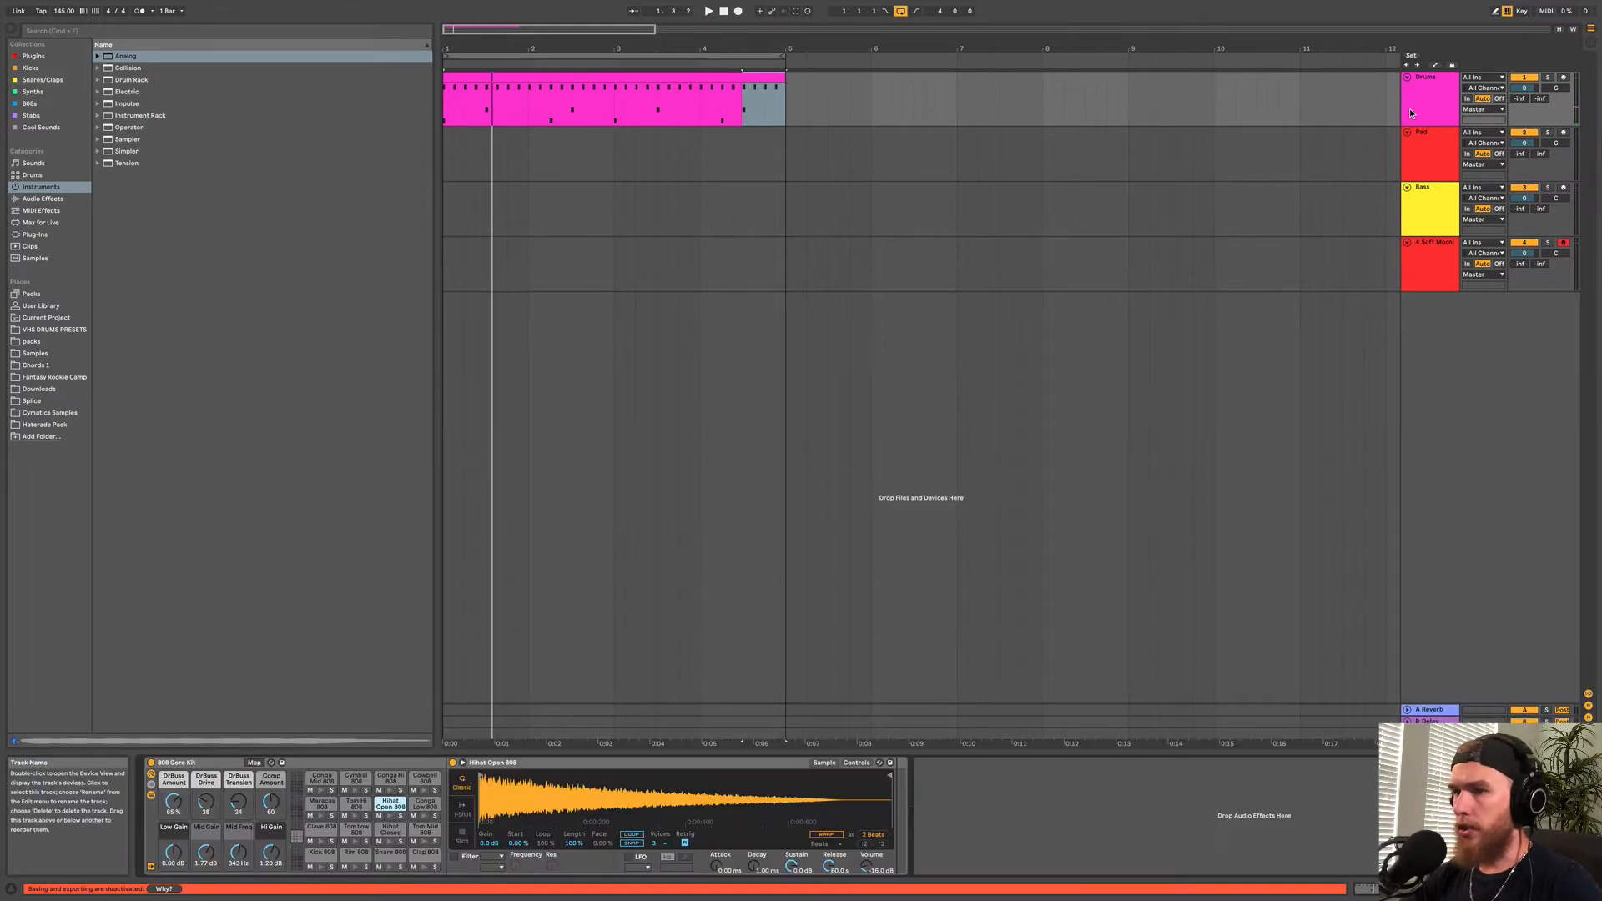
click(320, 855)
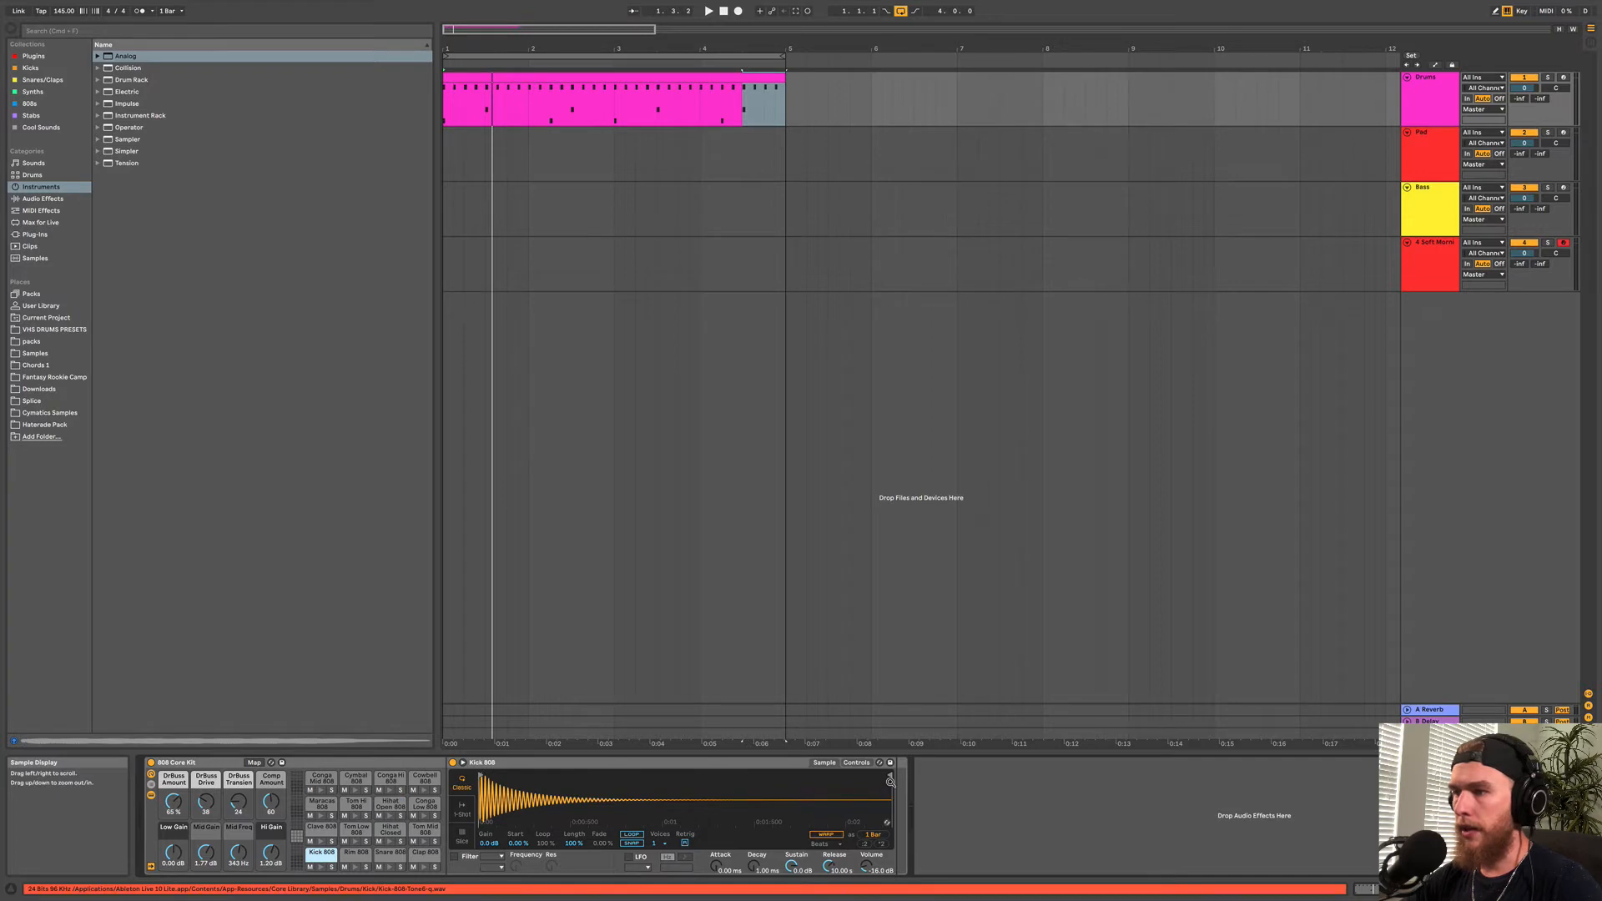
drag(829, 866, 829, 871)
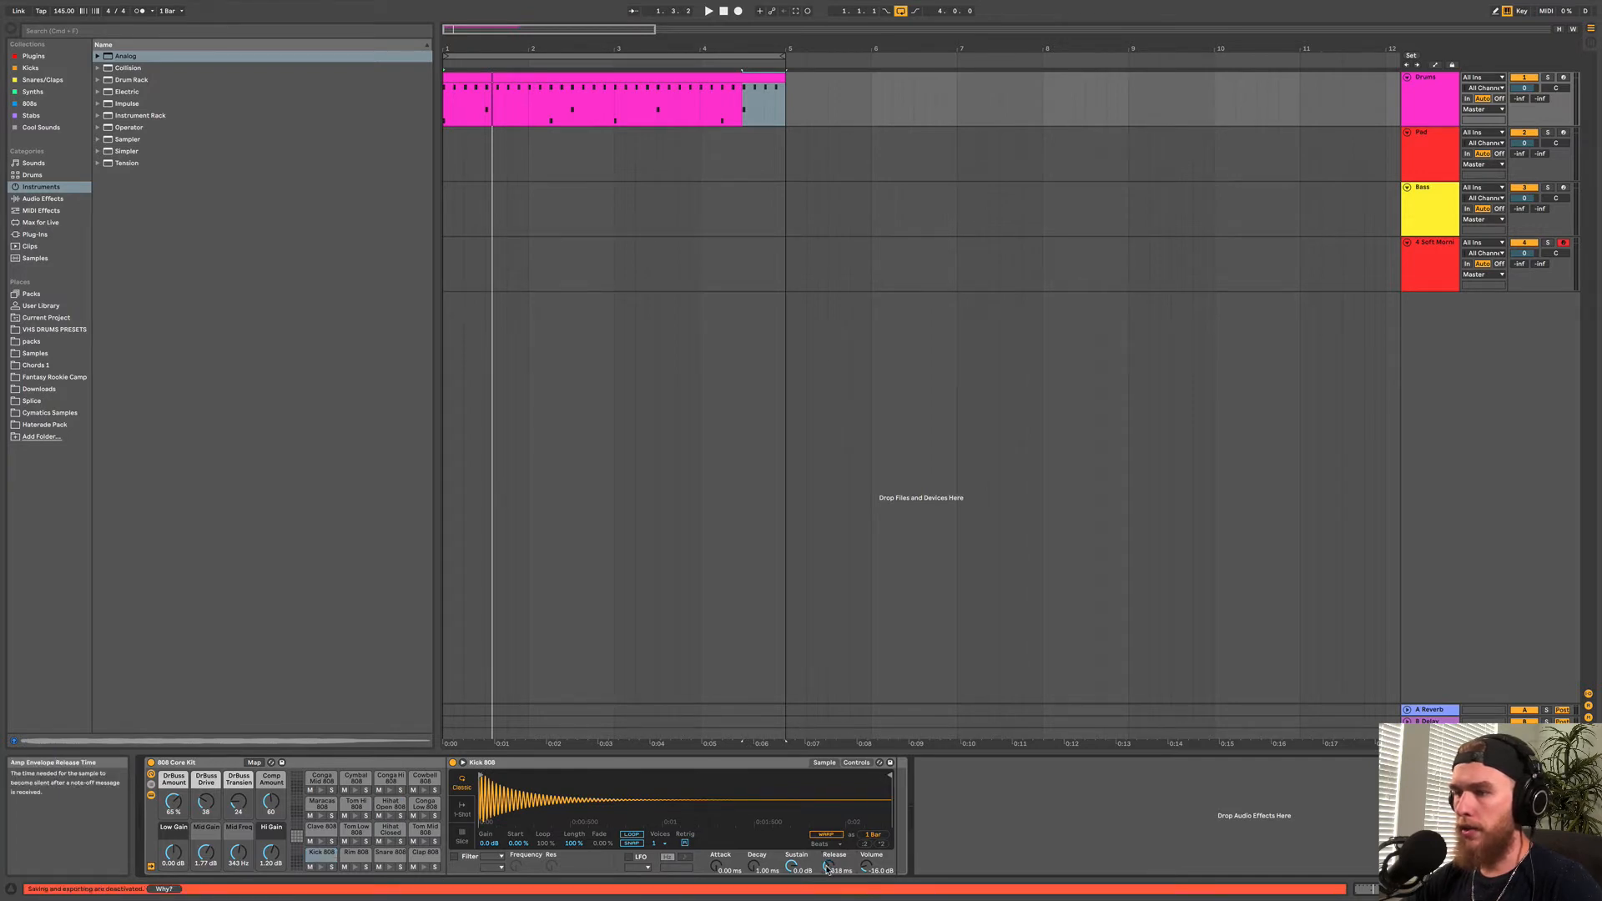
key(space)
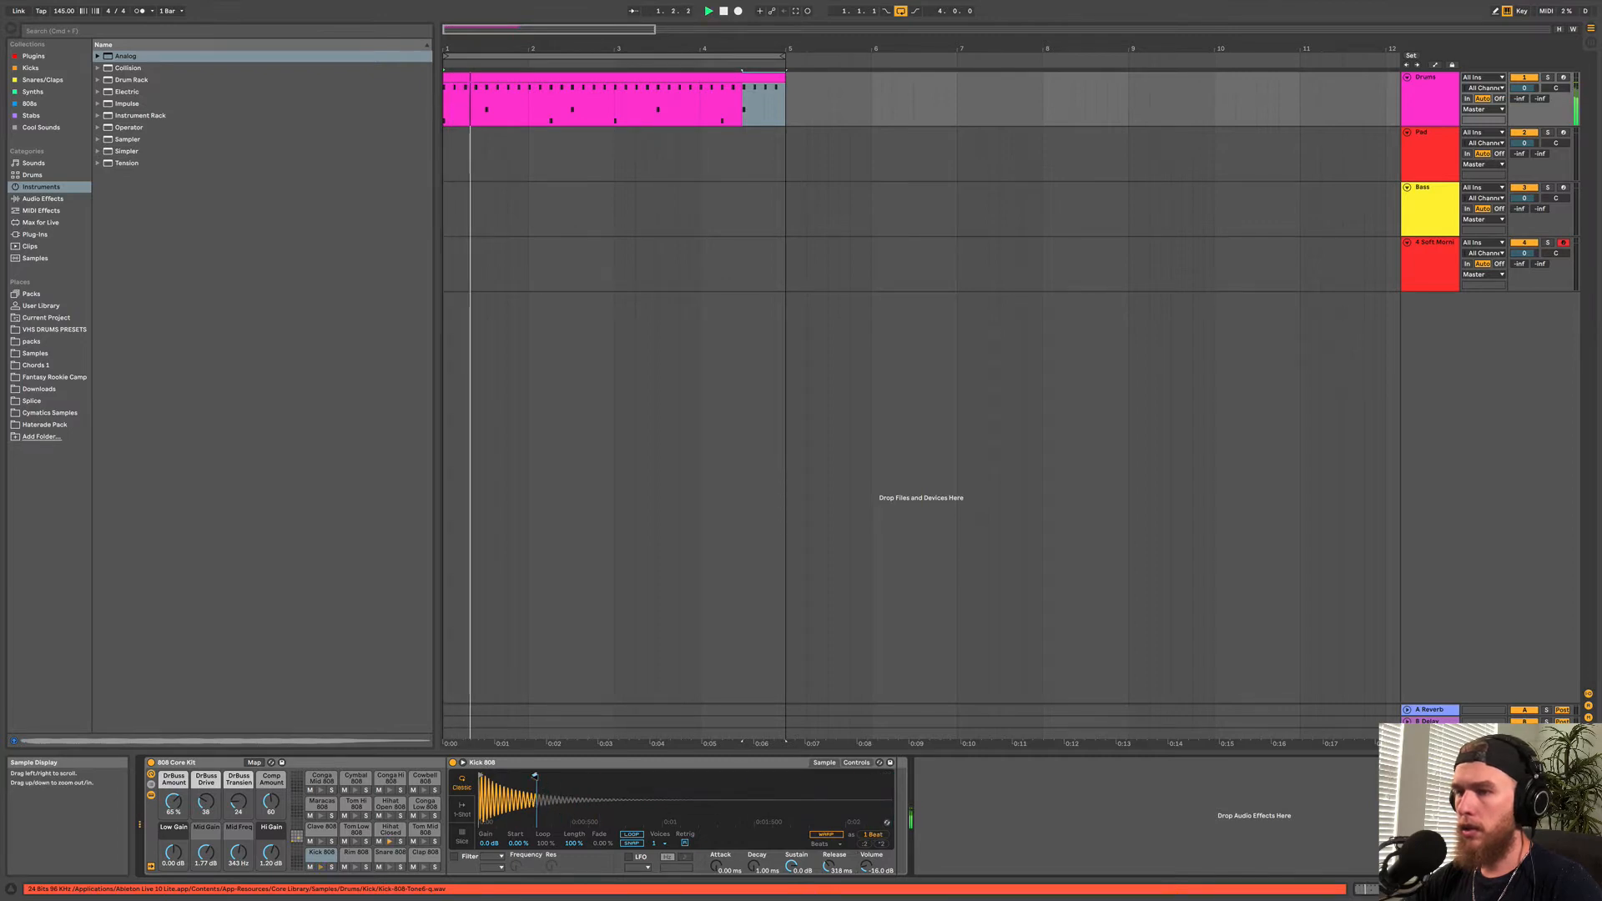
Open the Controls of the Snare 808 pad's sampler and focus on its transpose setting.
click(386, 854)
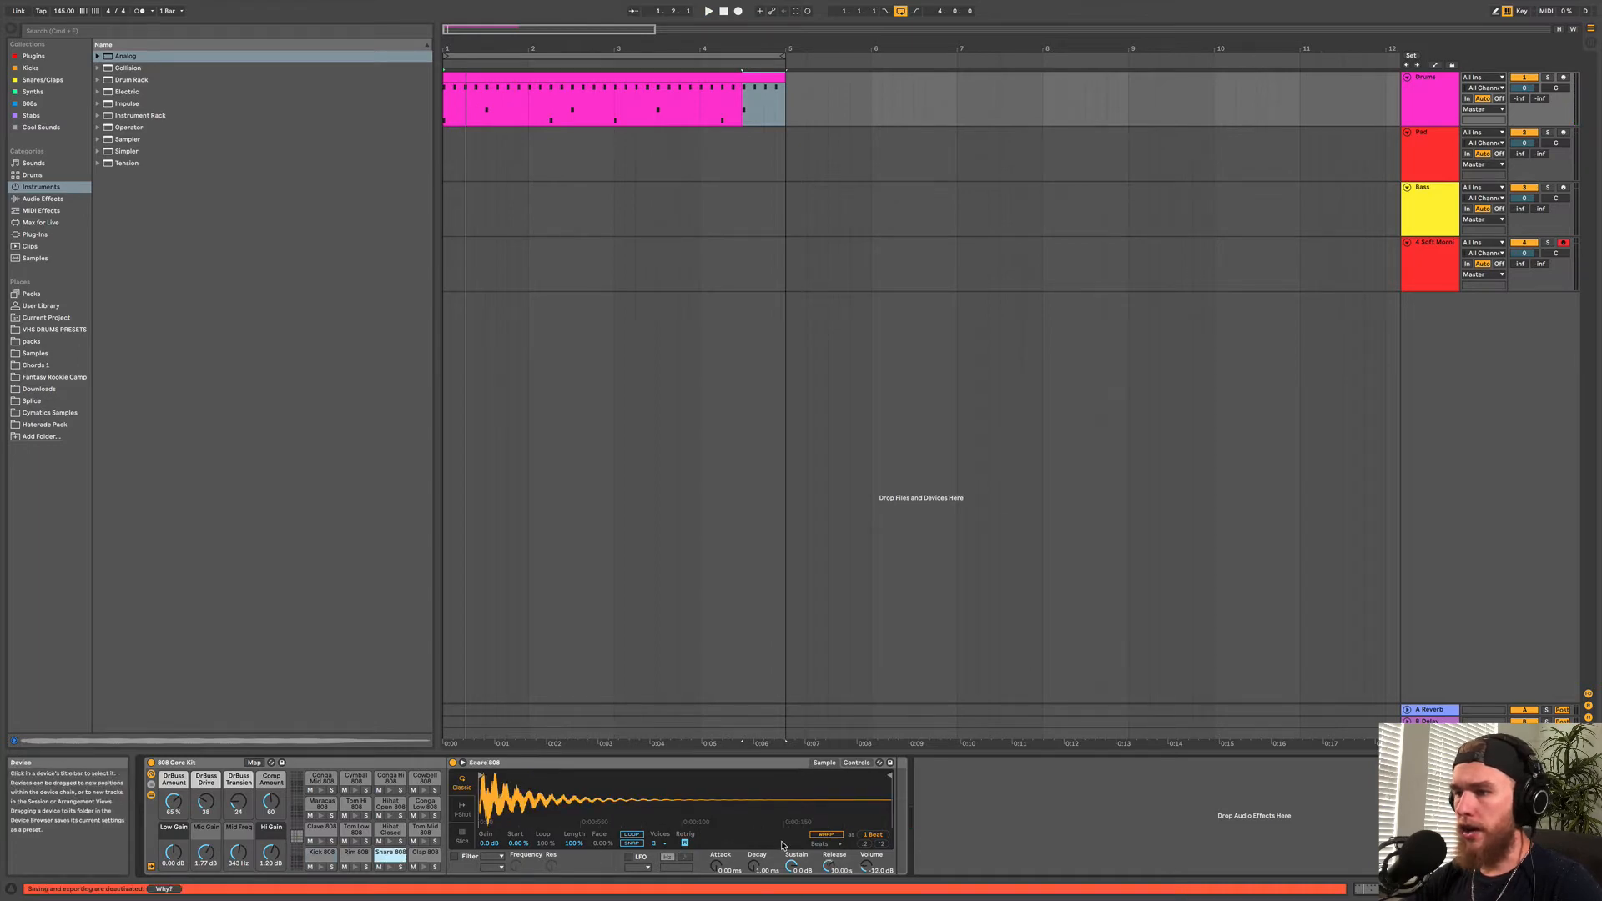
click(856, 763)
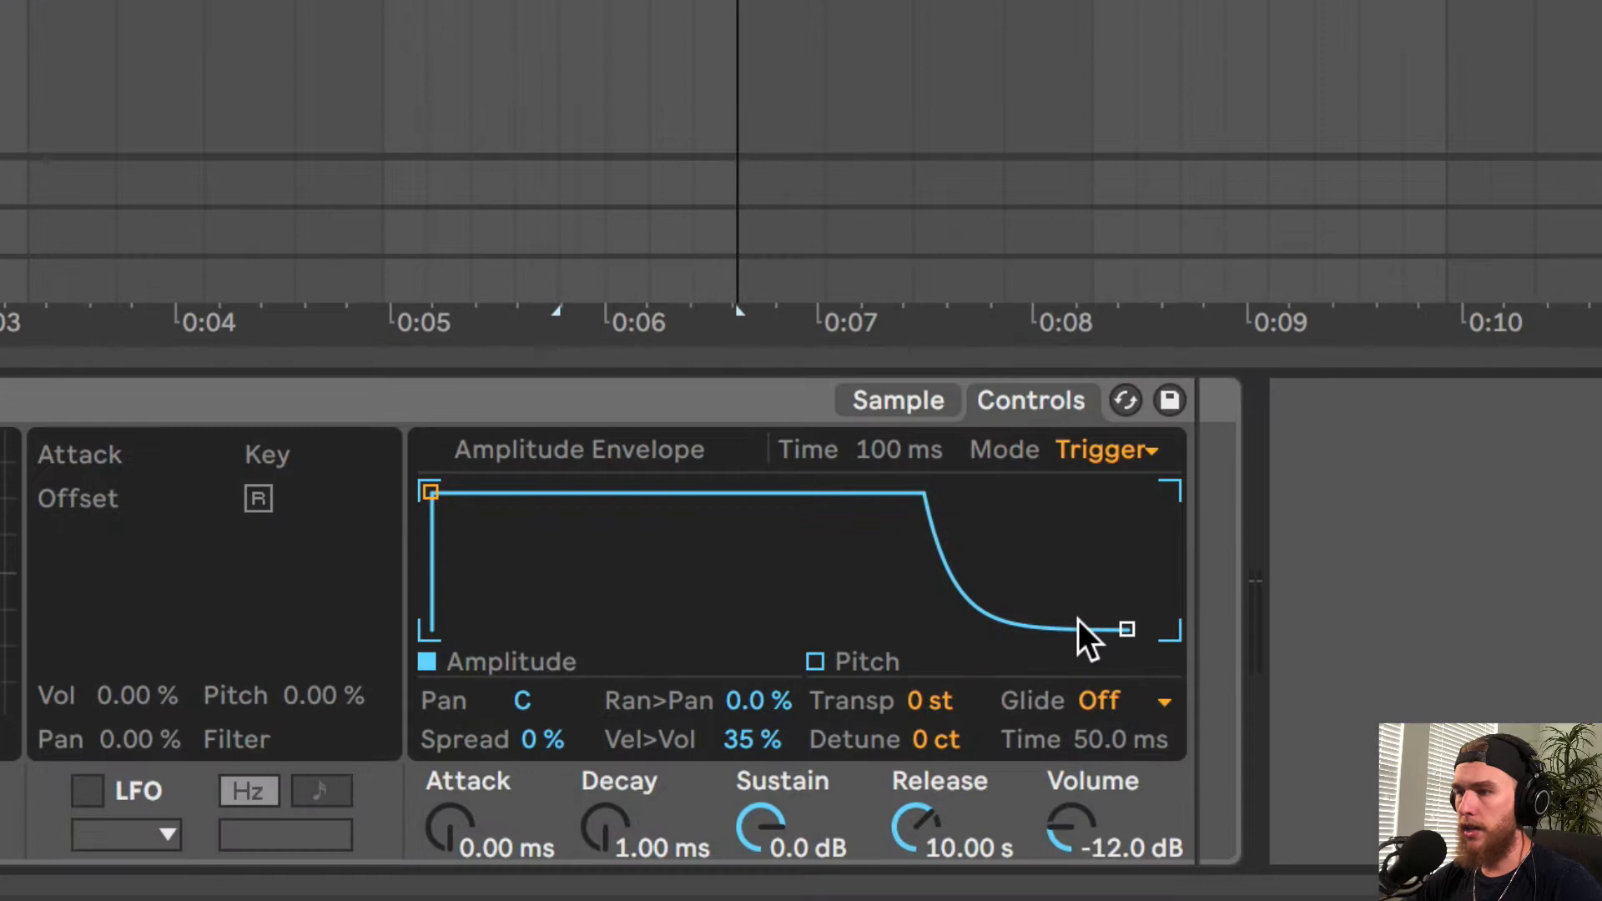
click(920, 711)
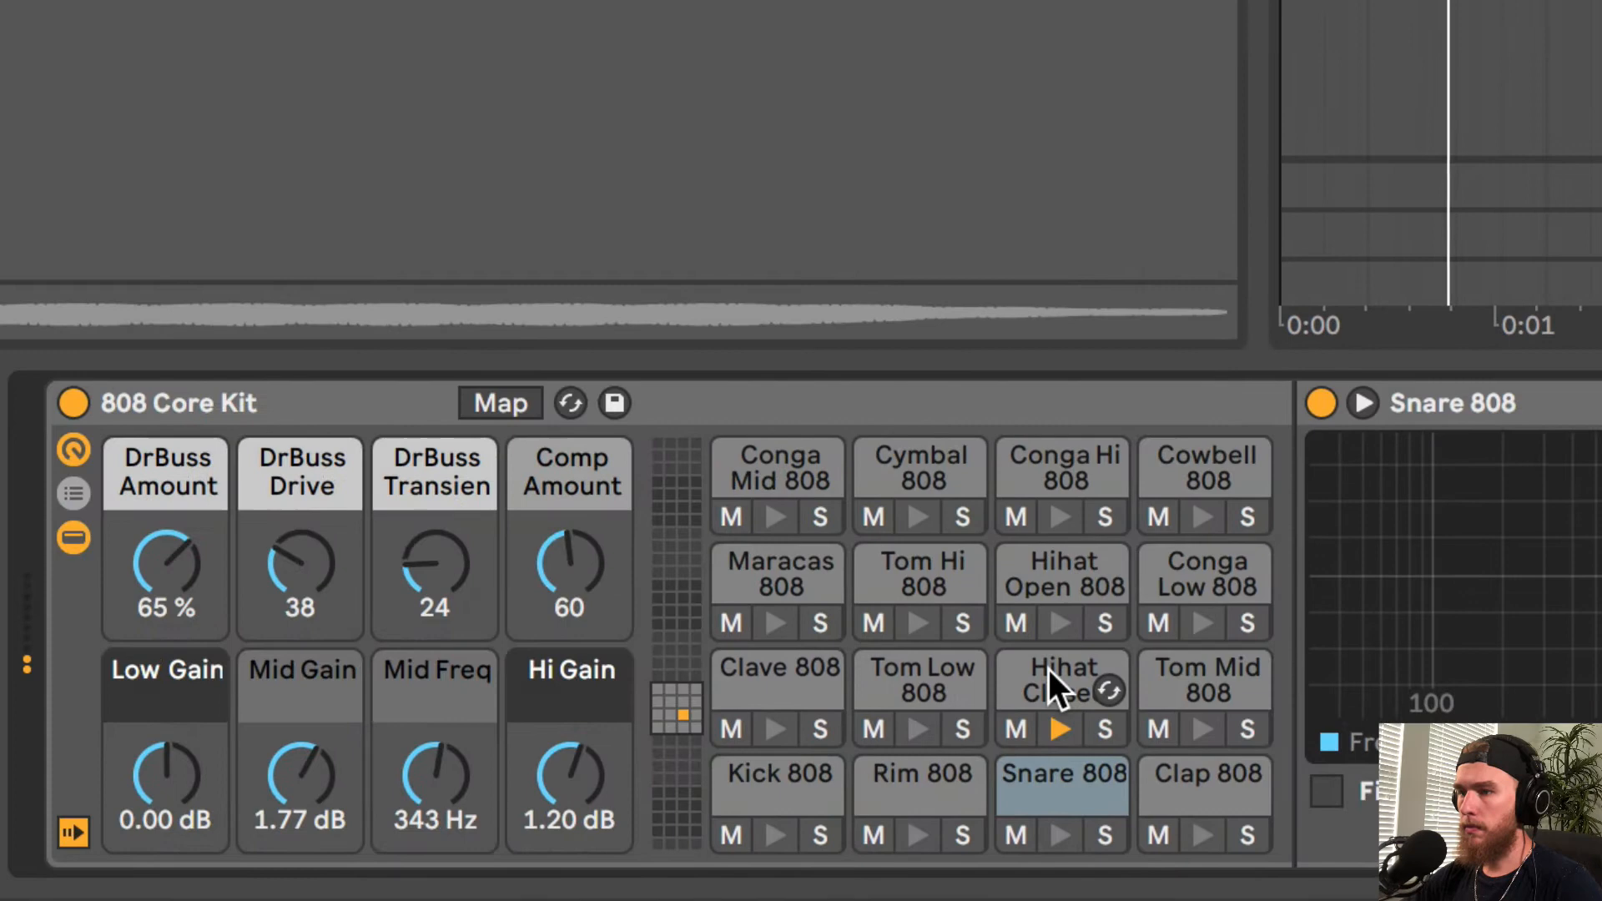
Set the Hihat Closed 808 pad's volume to about -19.4 dB during playback.
click(1048, 669)
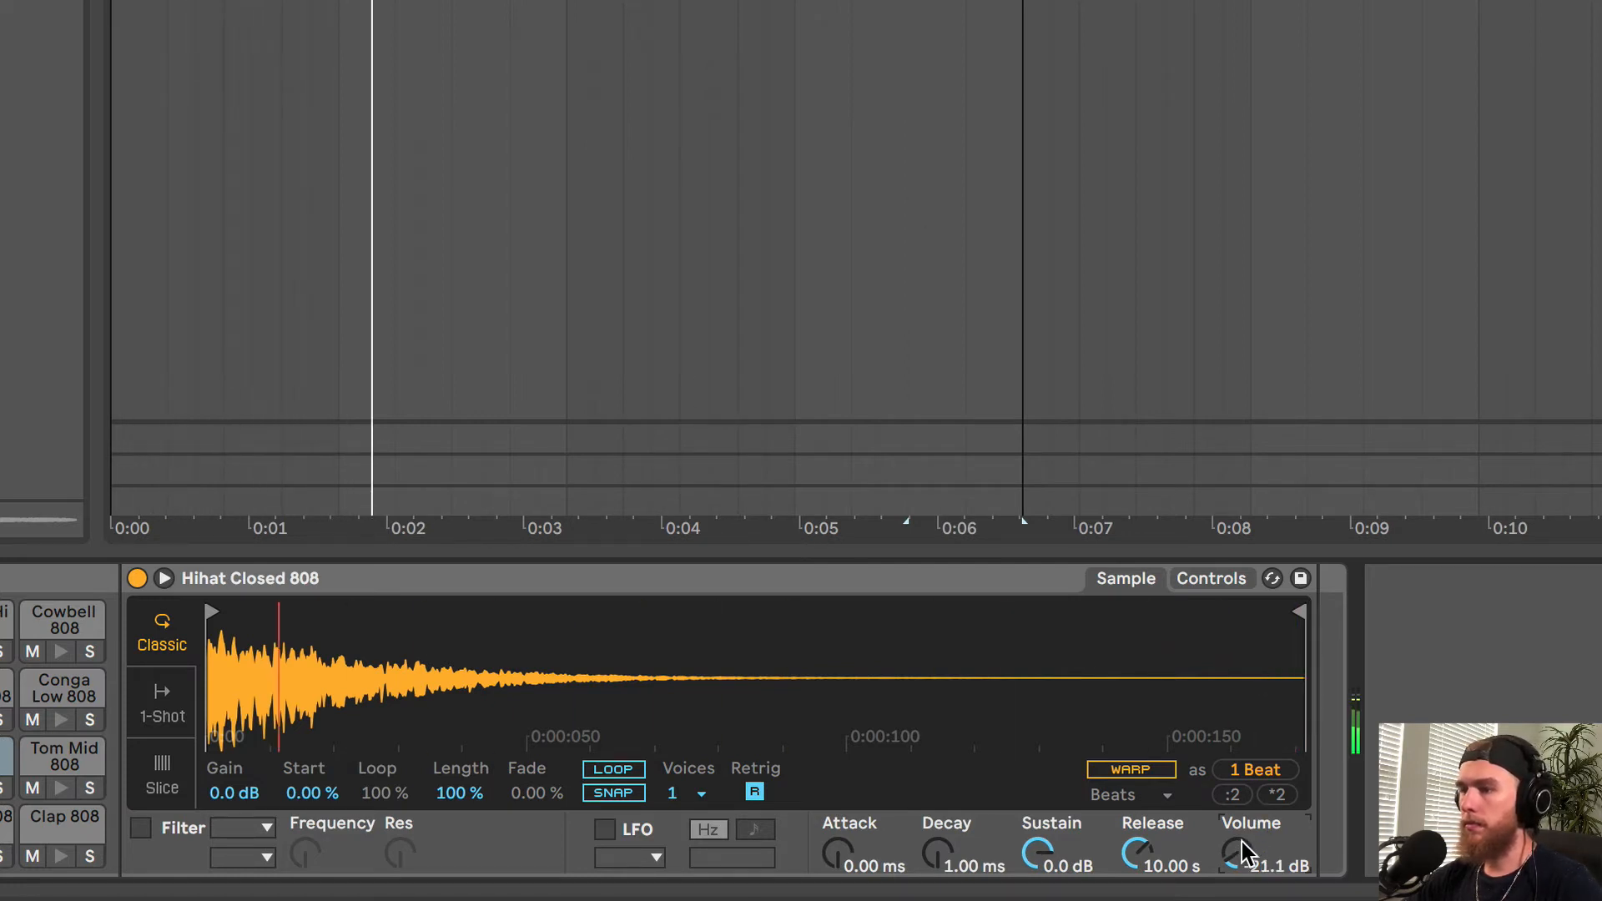
scroll(1243, 853, up, 3)
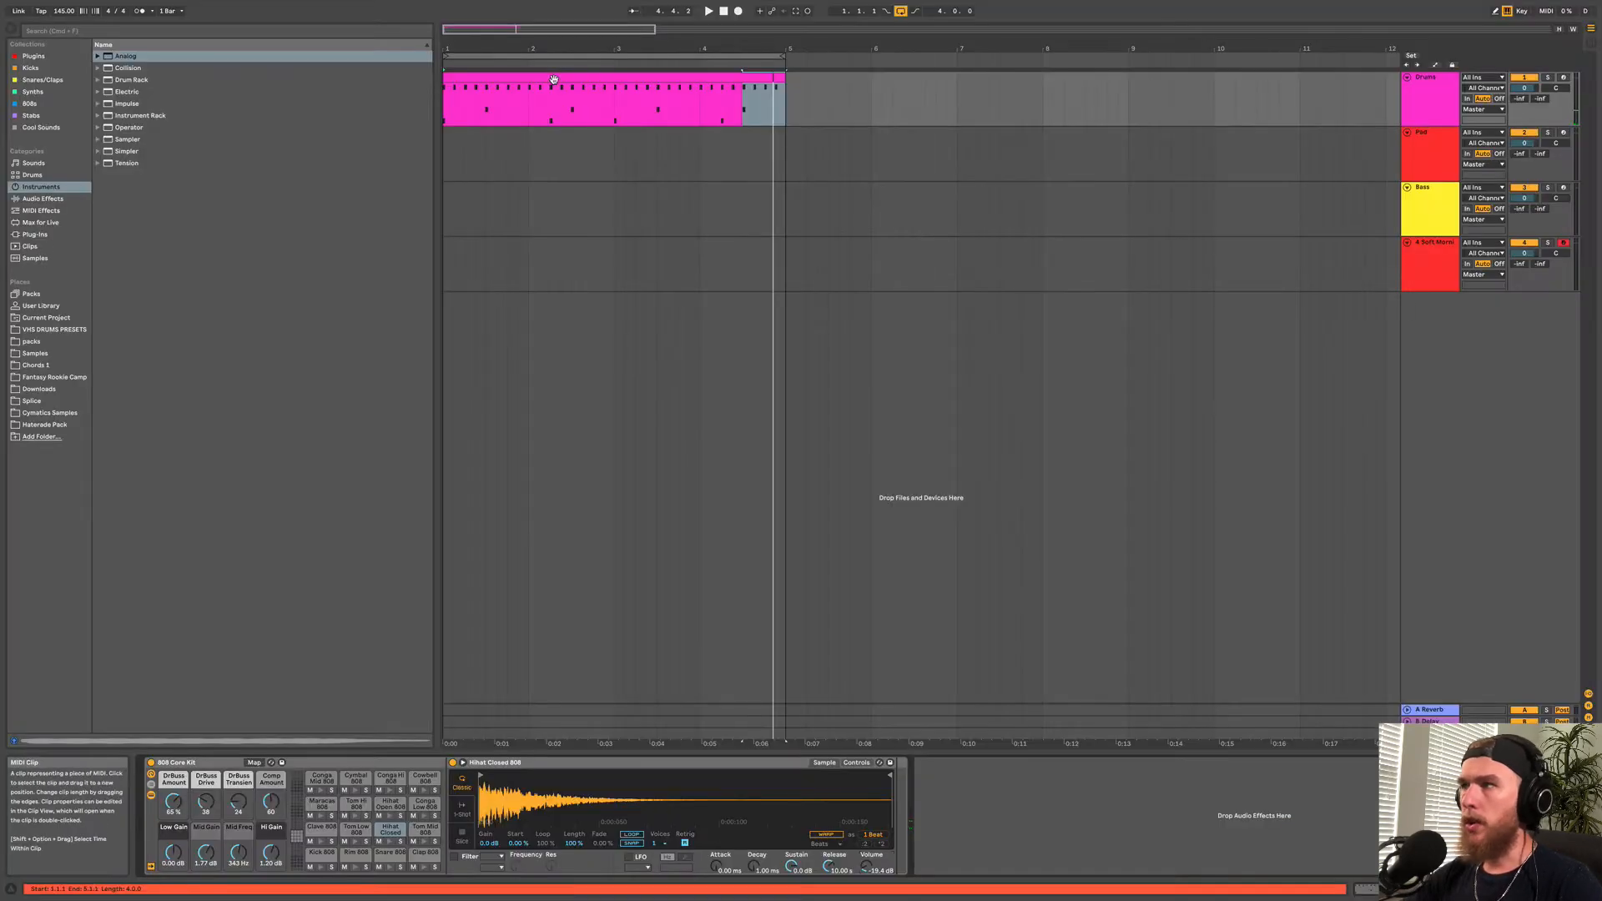
Create an empty MIDI clip spanning the first four bars of the Pad track.
click(554, 78)
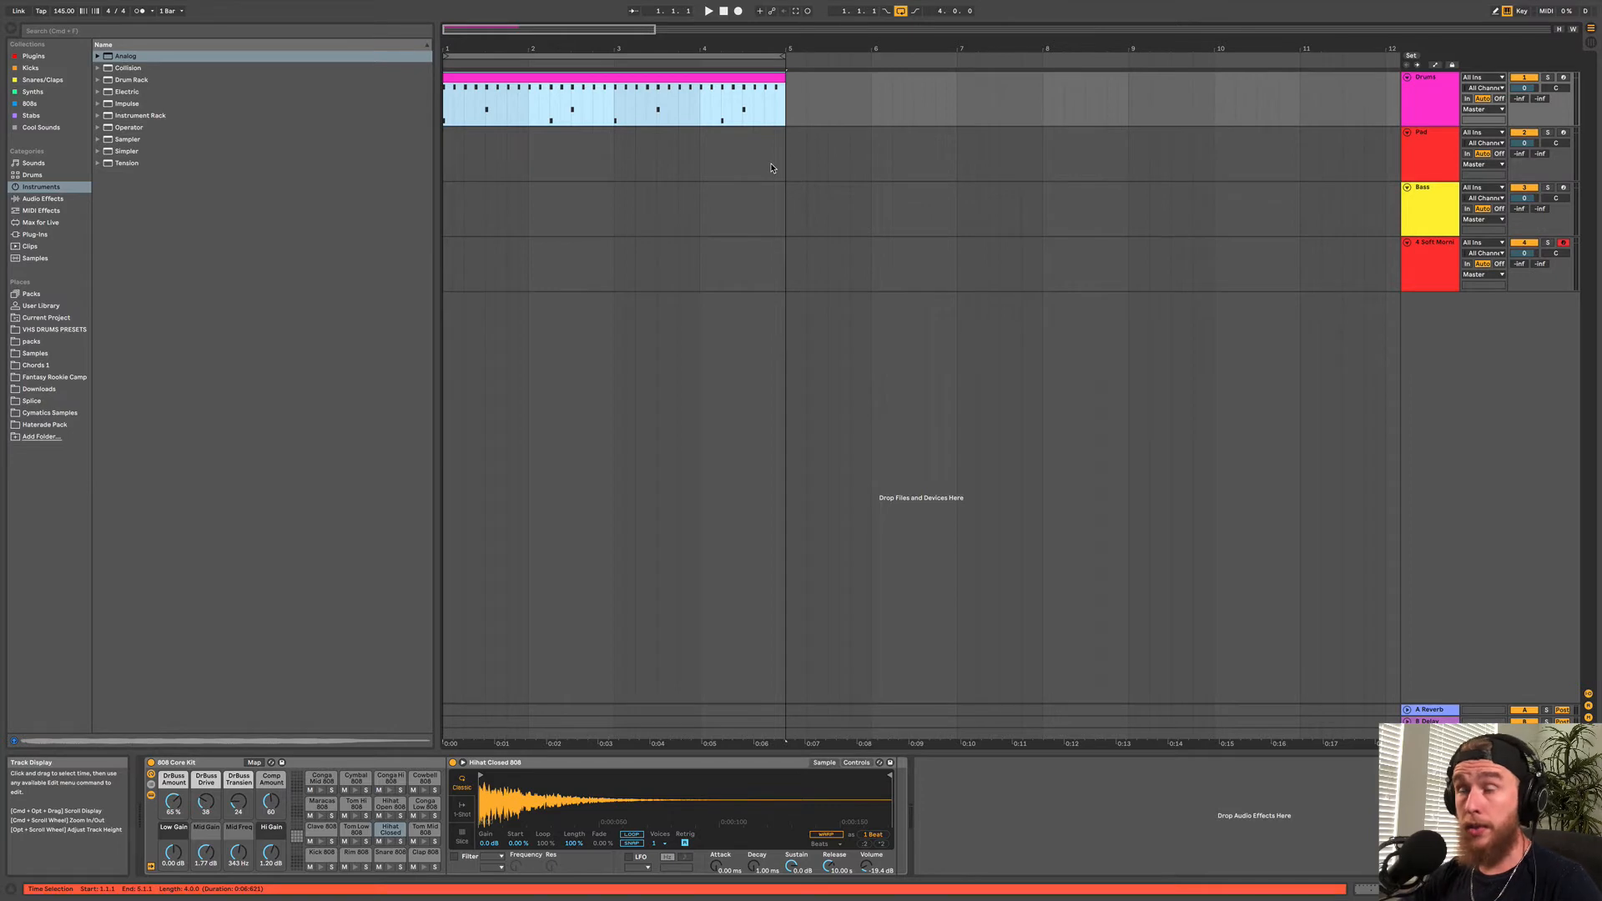
drag(784, 160, 443, 164)
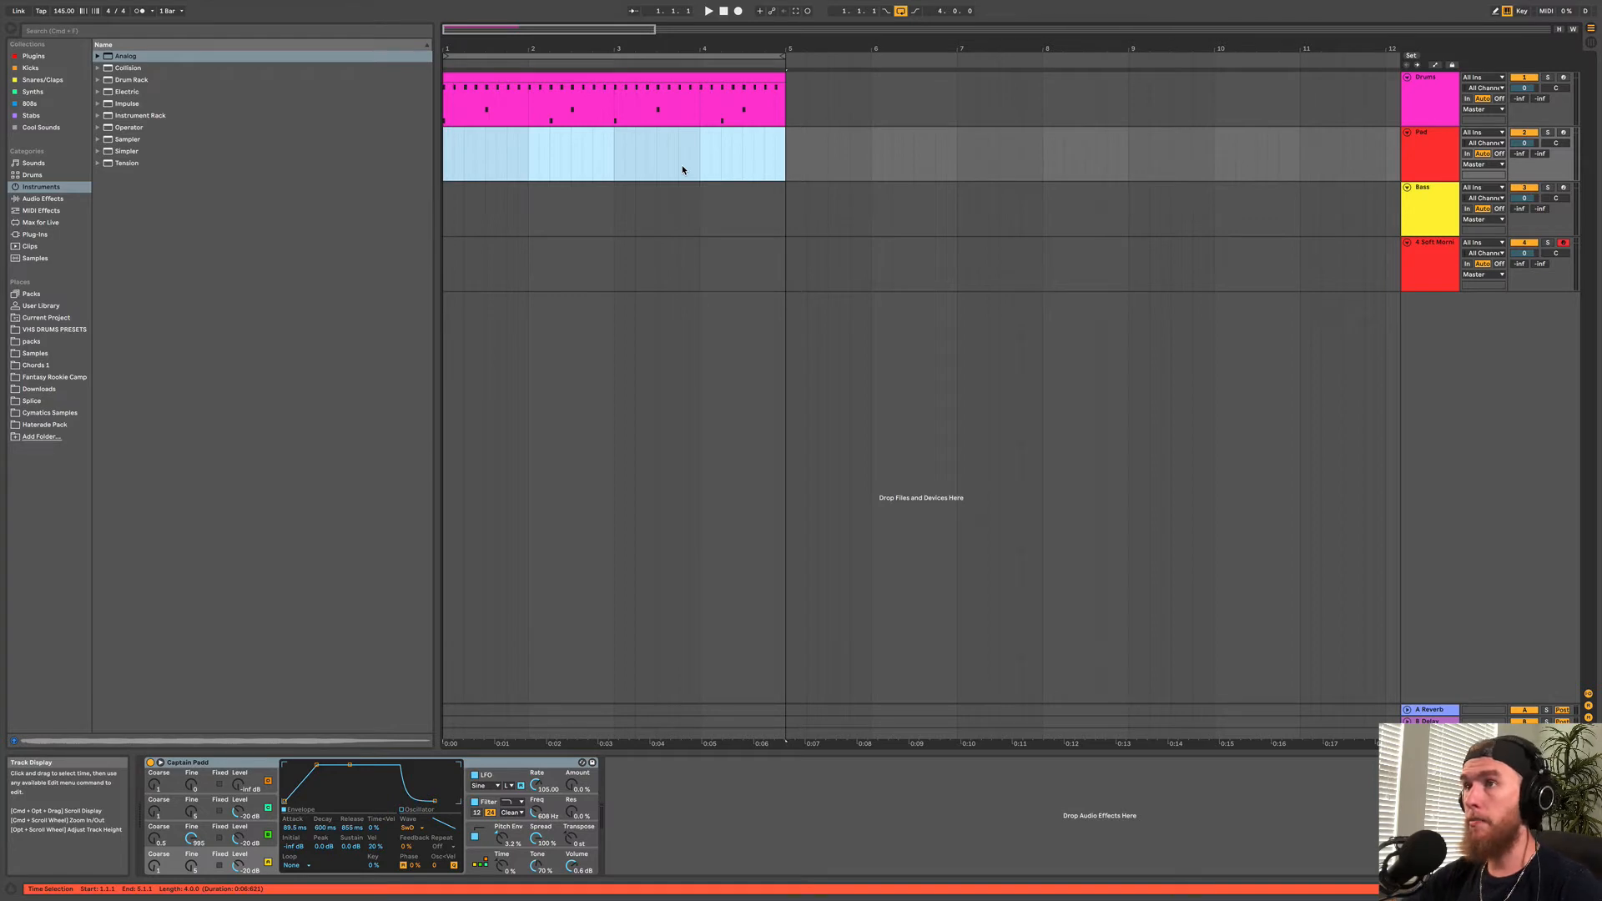
double_click(683, 169)
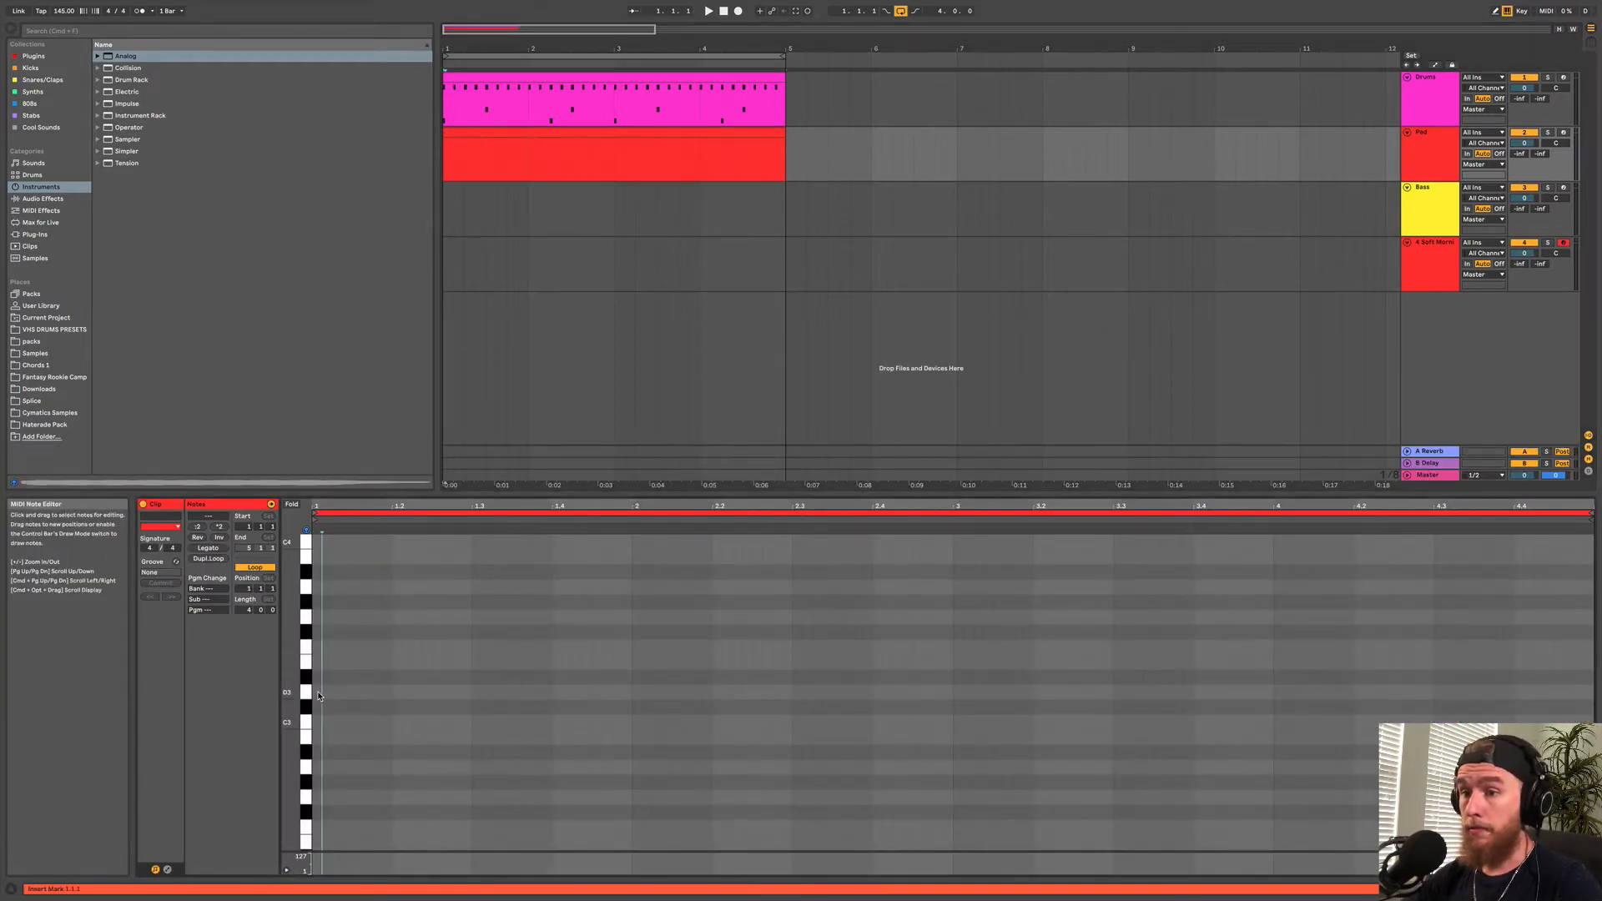
Add a two-beat chord of D3, F3 and A3 at the start of the Pad clip.
double_click(402, 725)
double_click(401, 668)
mouse_move(404, 665)
mouse_down()
mouse_move(403, 634)
mouse_move(403, 688)
mouse_up()
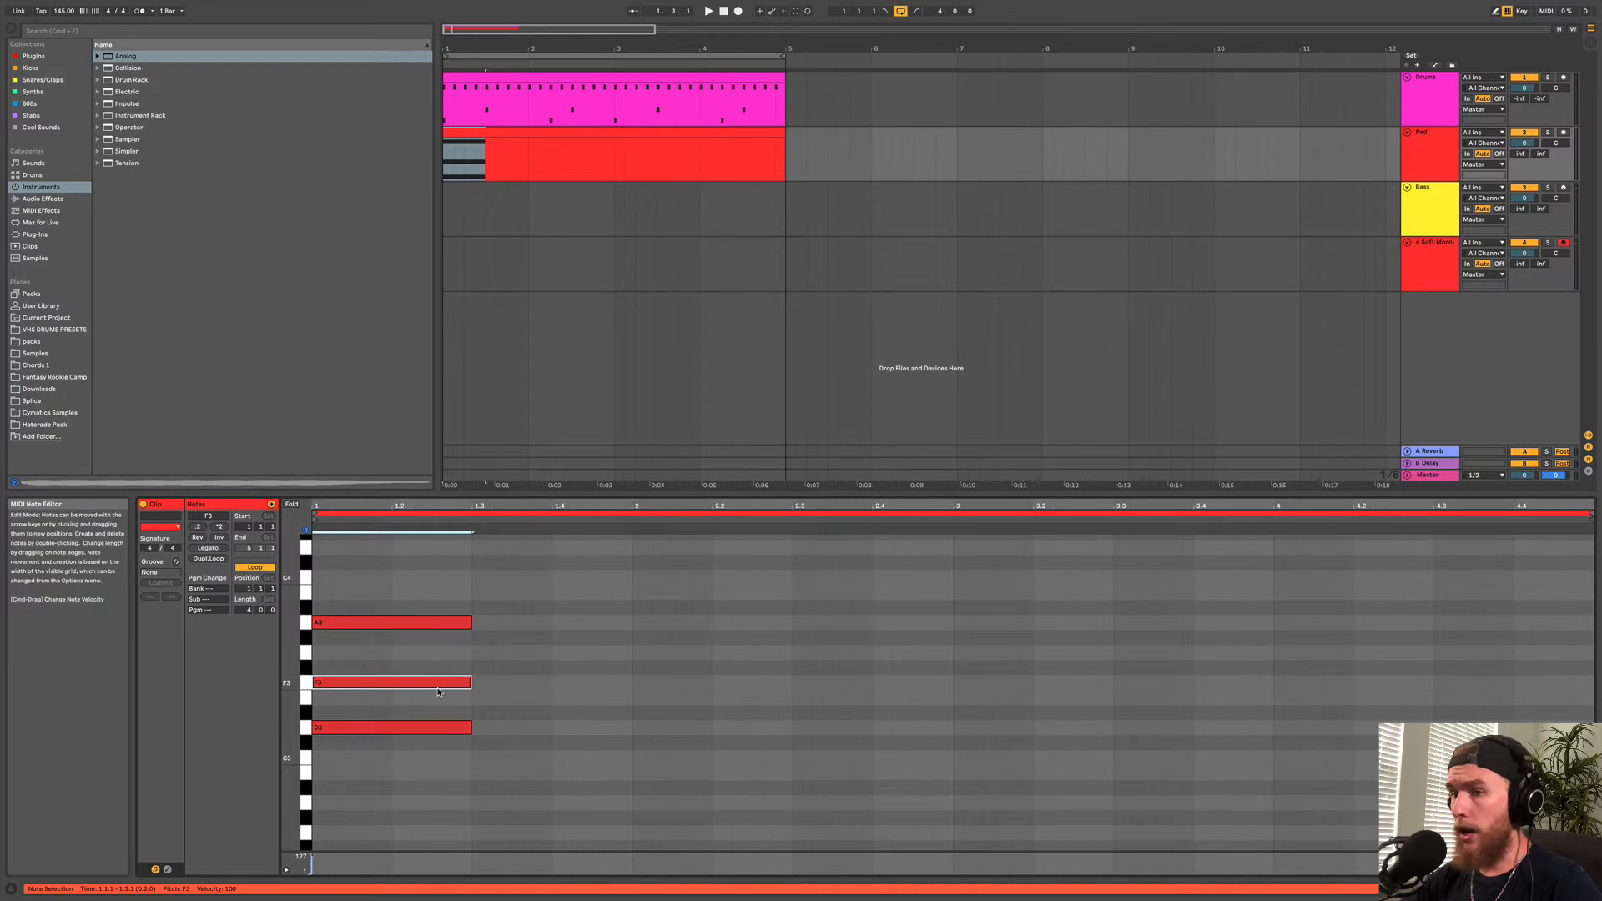
Audition the D3, F3 and A3 notes of the Pad chord individually.
click(359, 729)
click(359, 682)
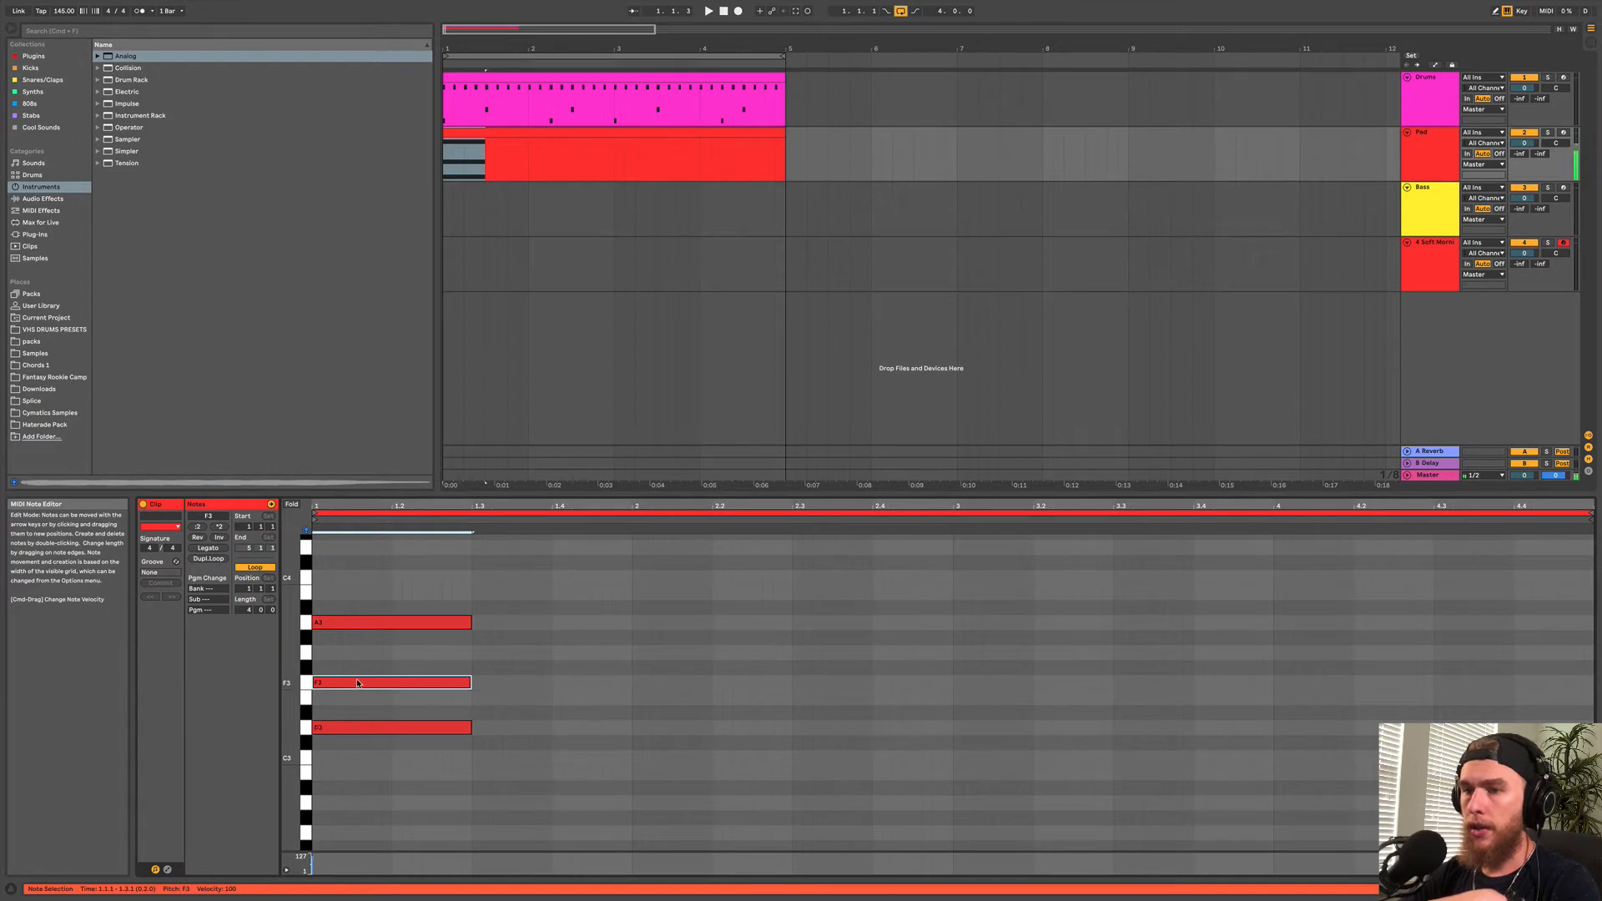
click(354, 622)
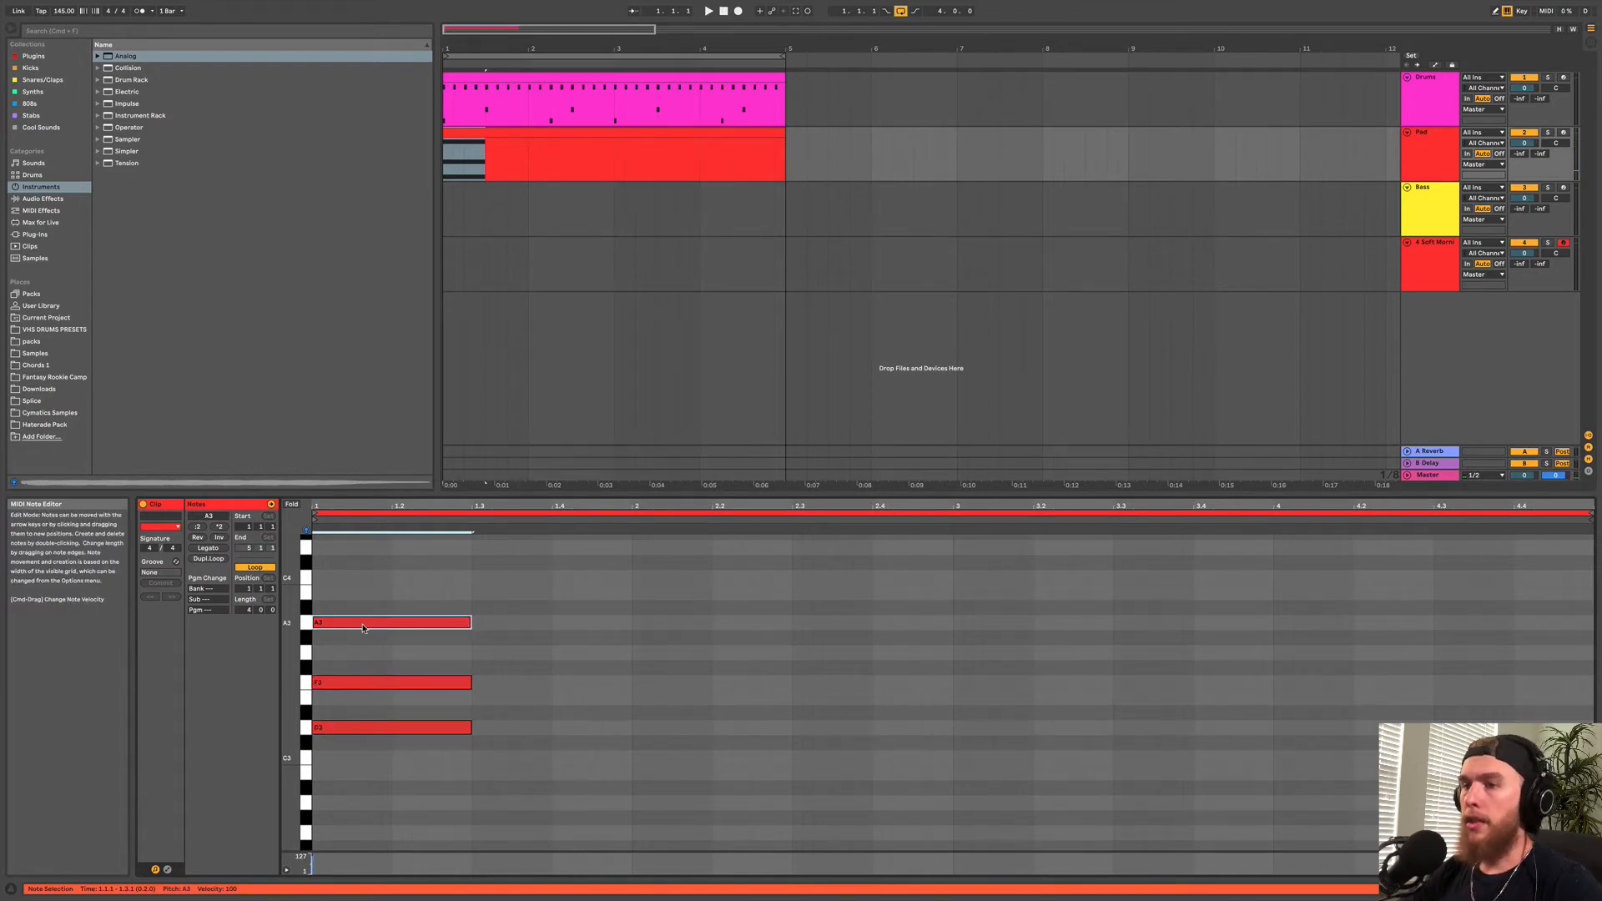
click(372, 682)
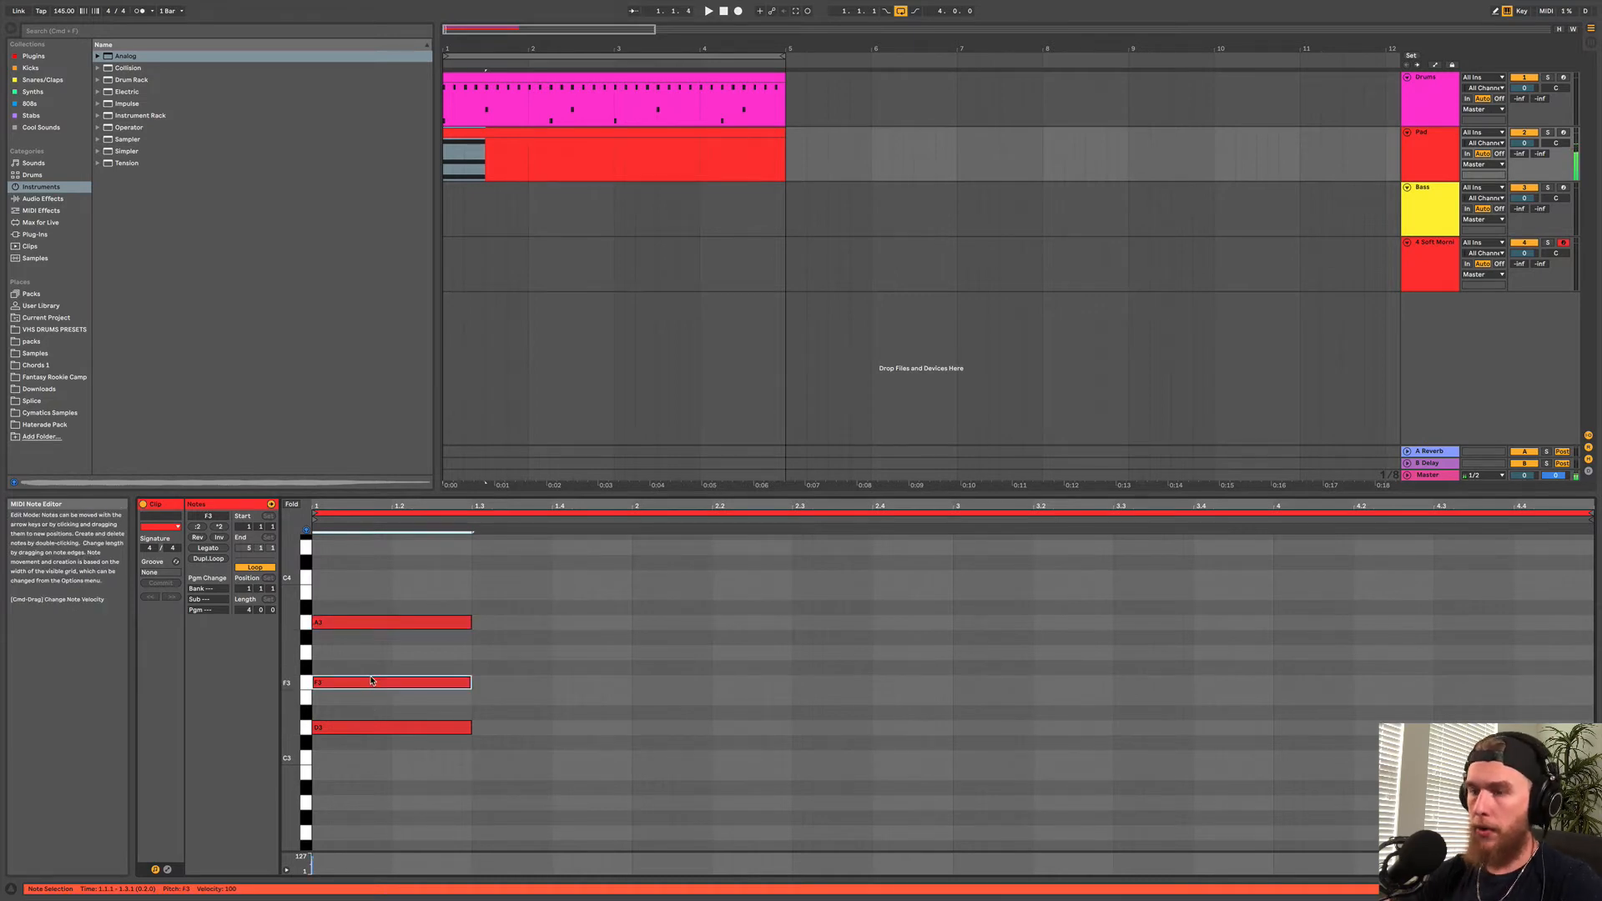
Play the chord with its F3 note deactivated, and reactivate the note.
key(0)
key(space)
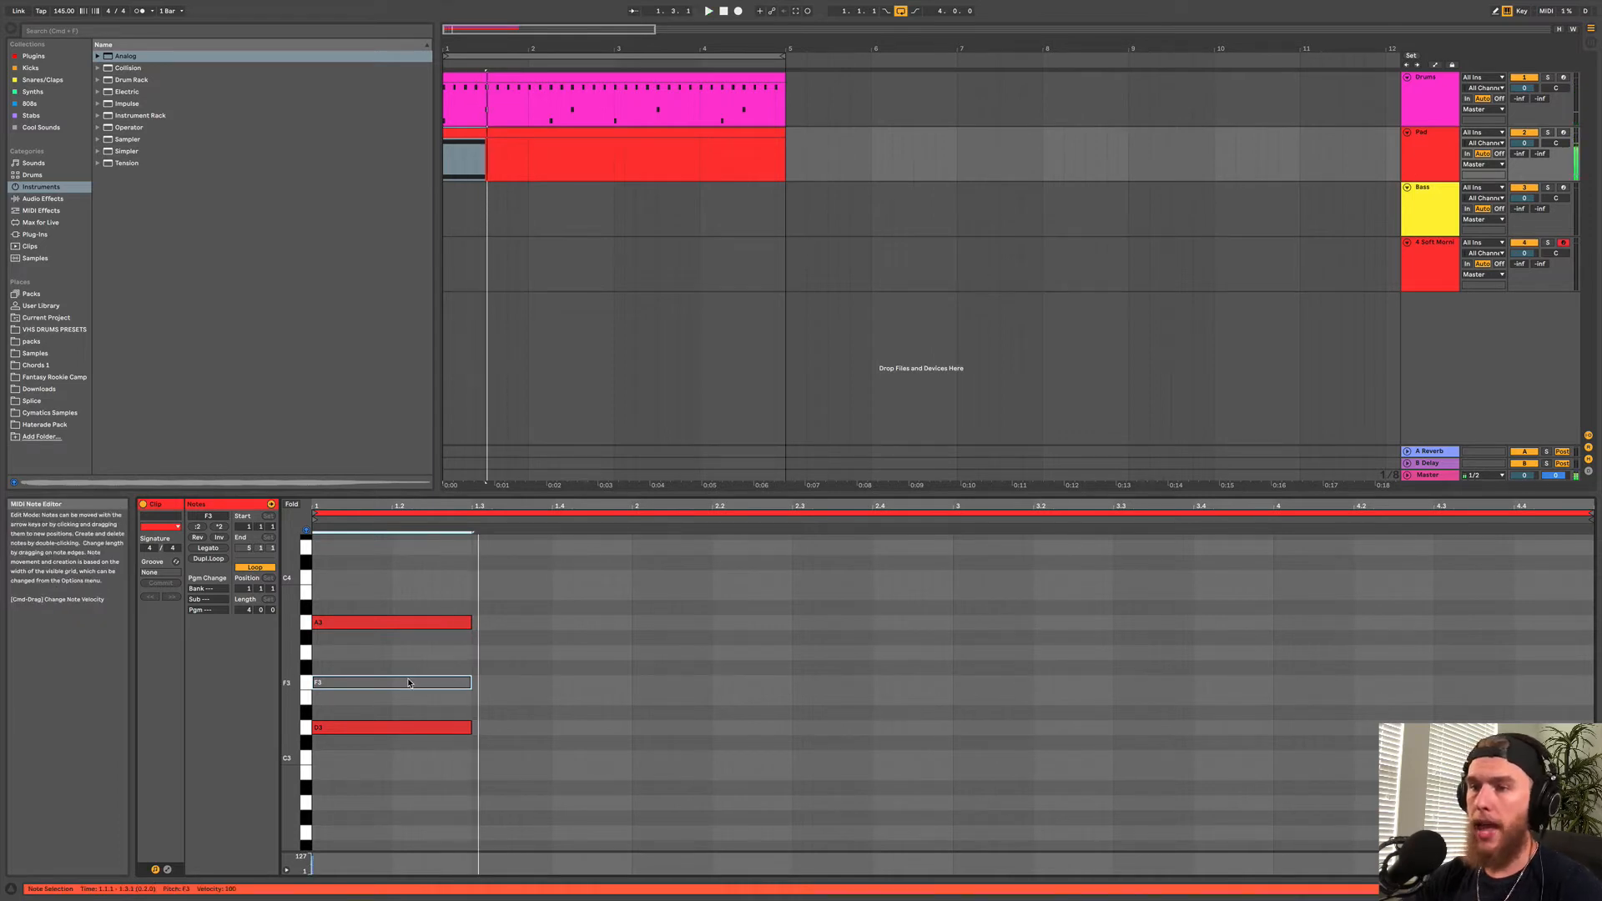
key(0)
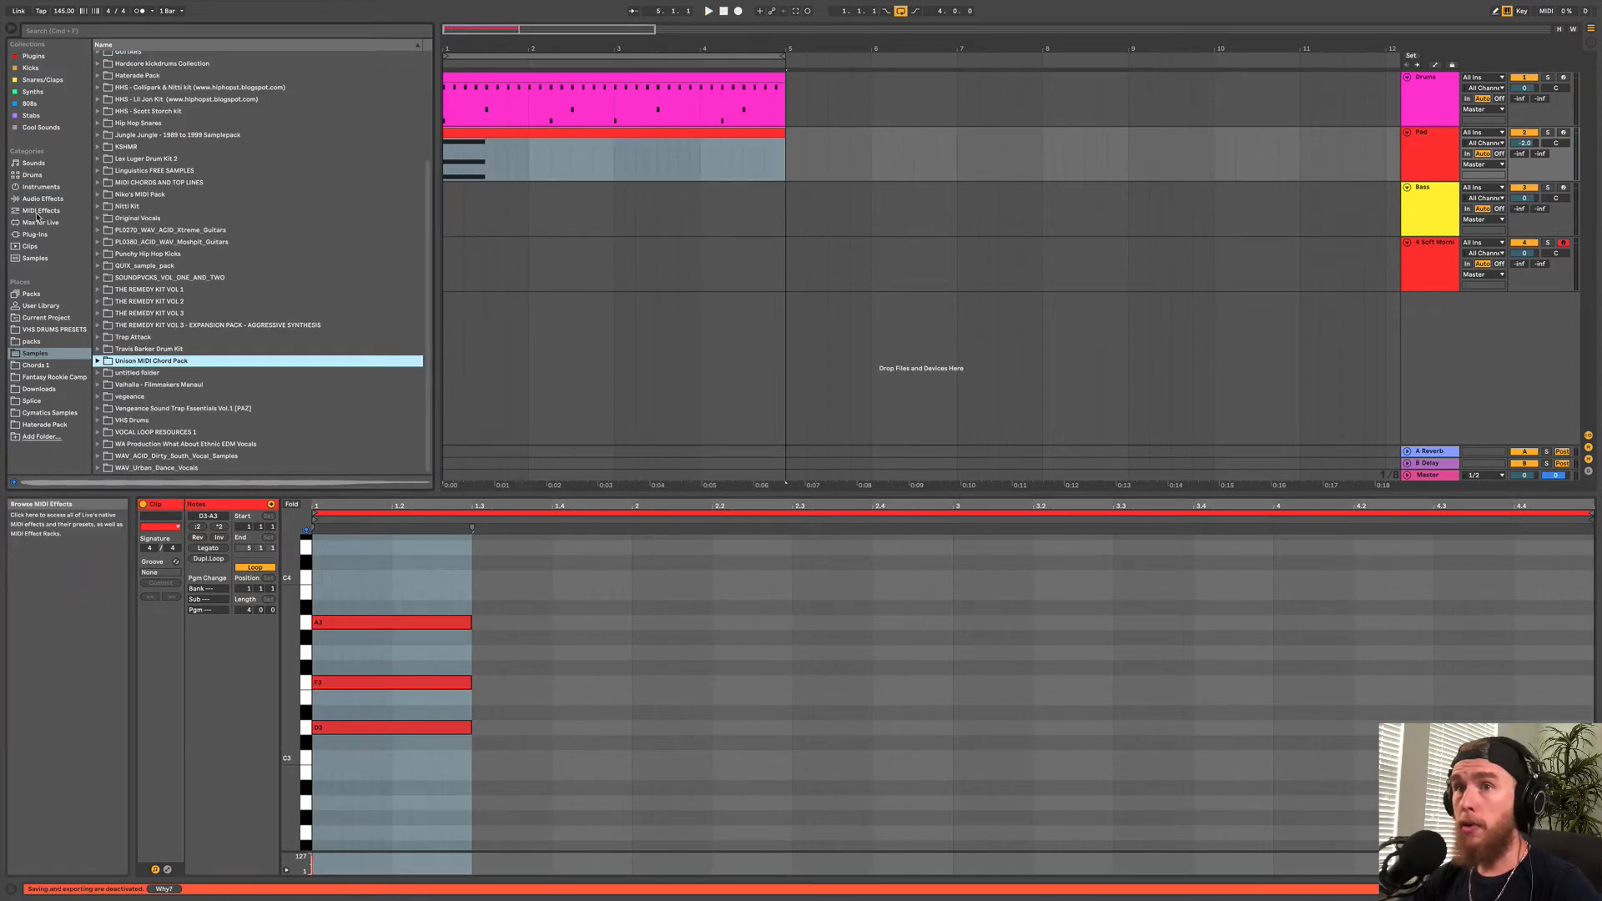
Load the C Minor preset of the Scale MIDI effect onto the Pad track and set its base to D.
click(40, 211)
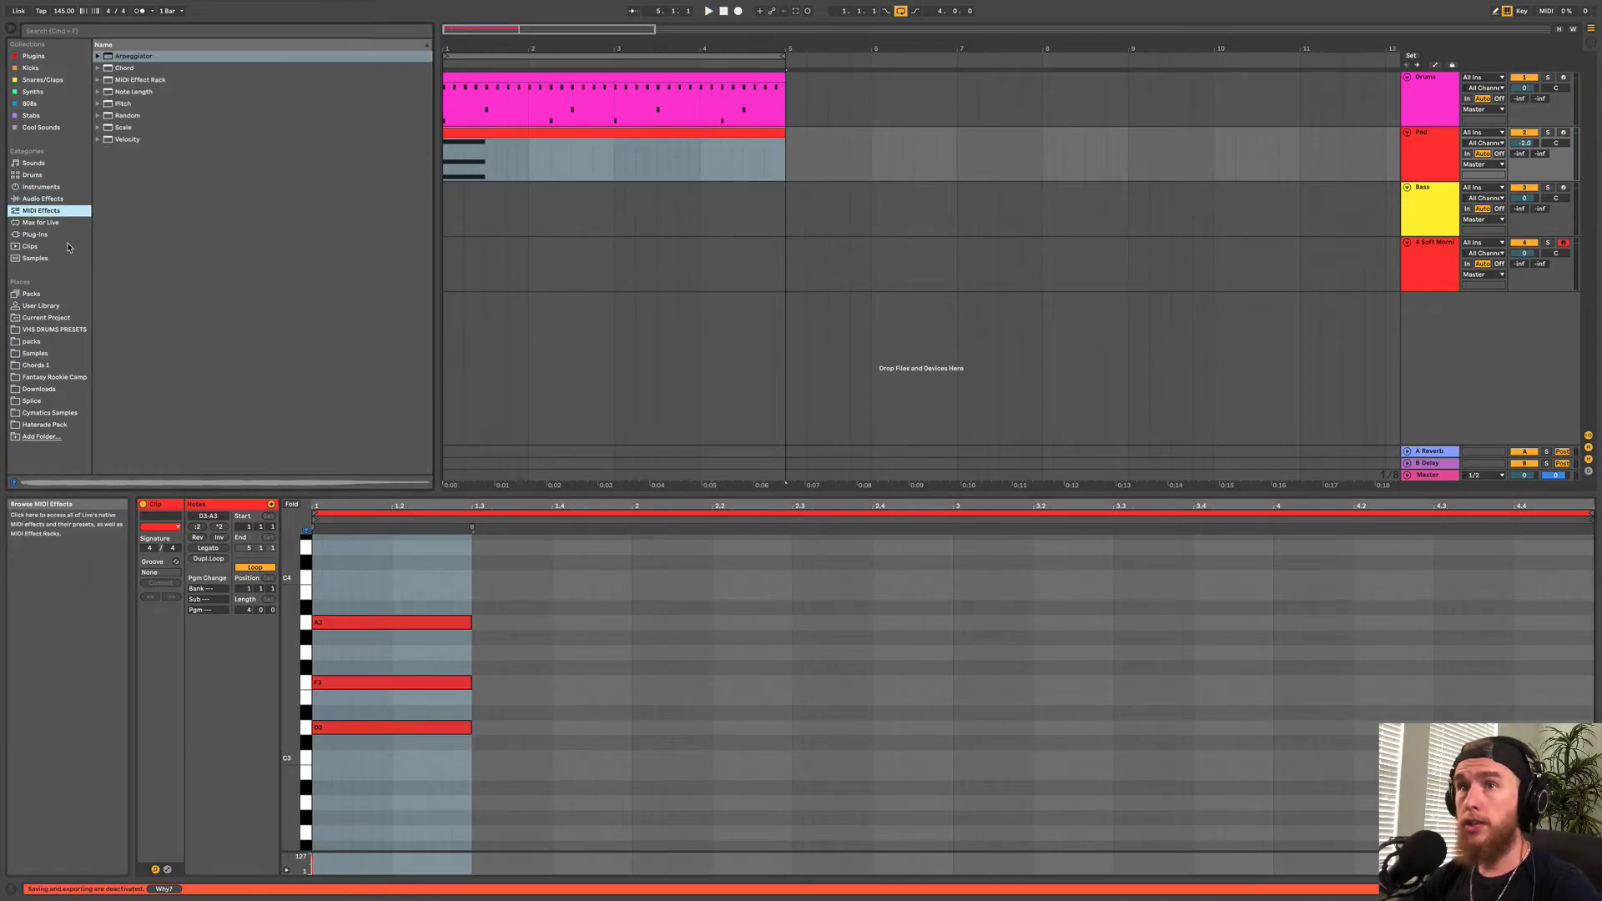
click(97, 128)
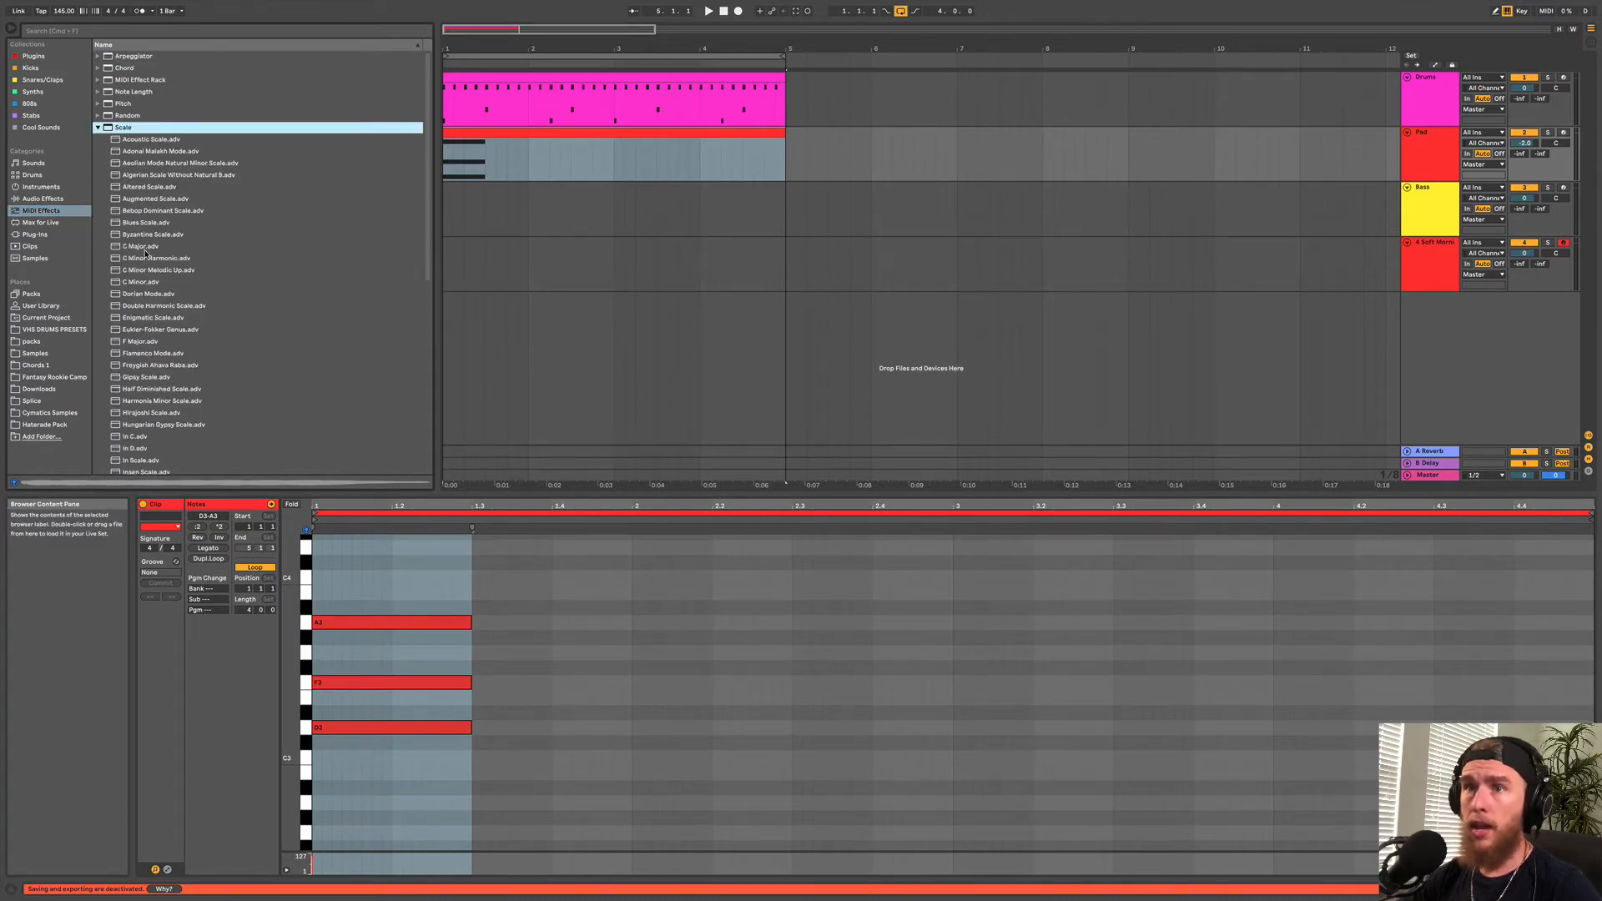
double_click(145, 283)
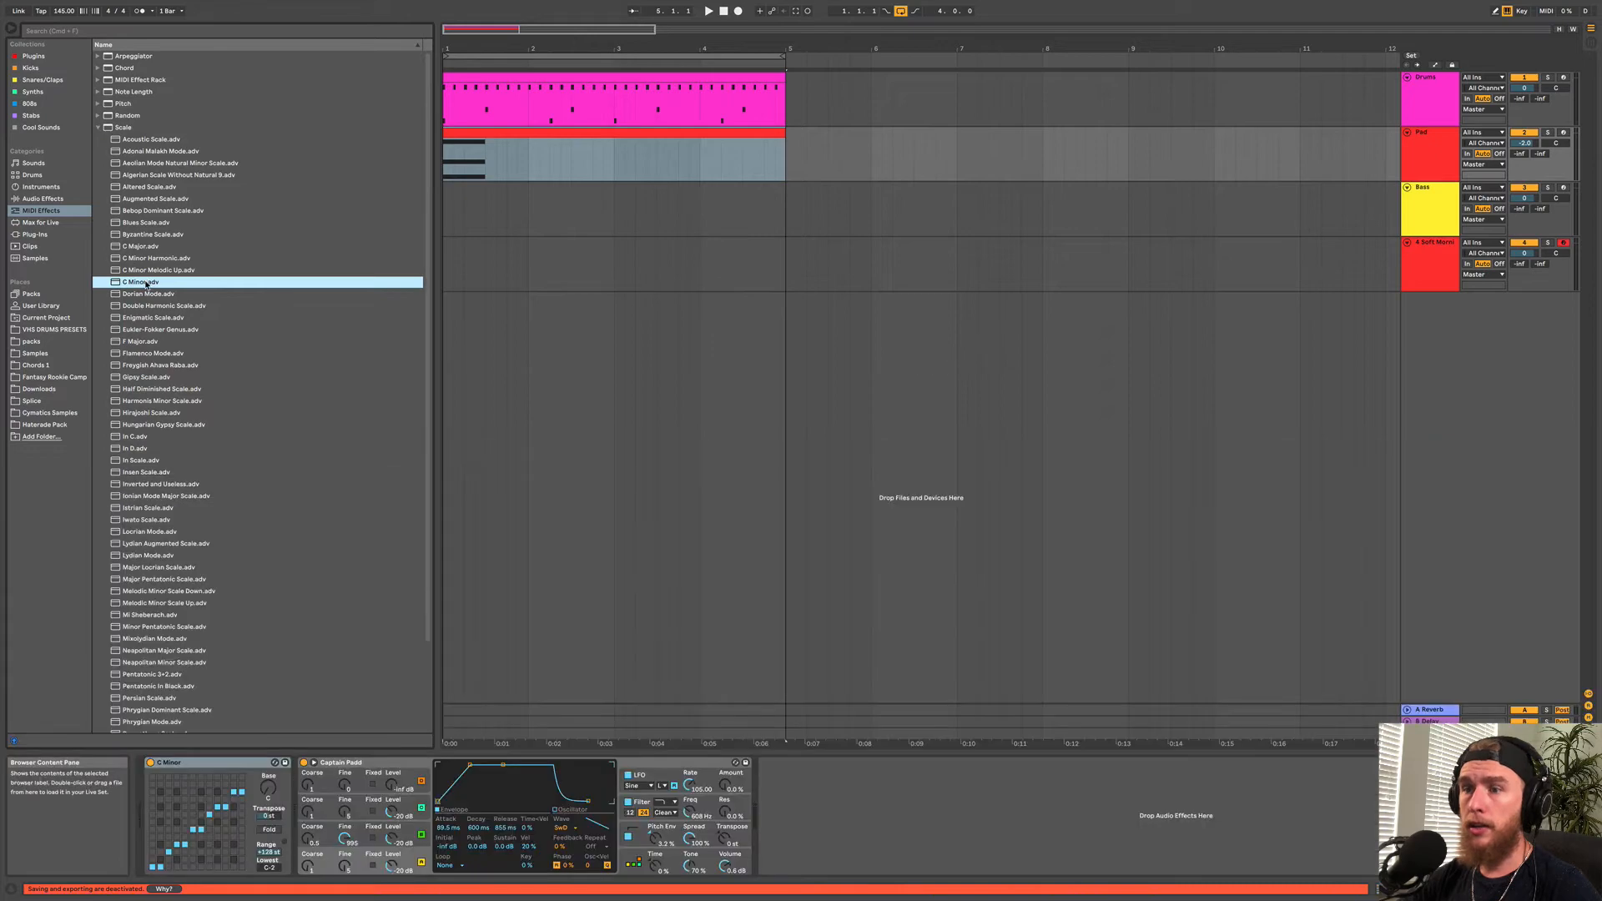
click(259, 791)
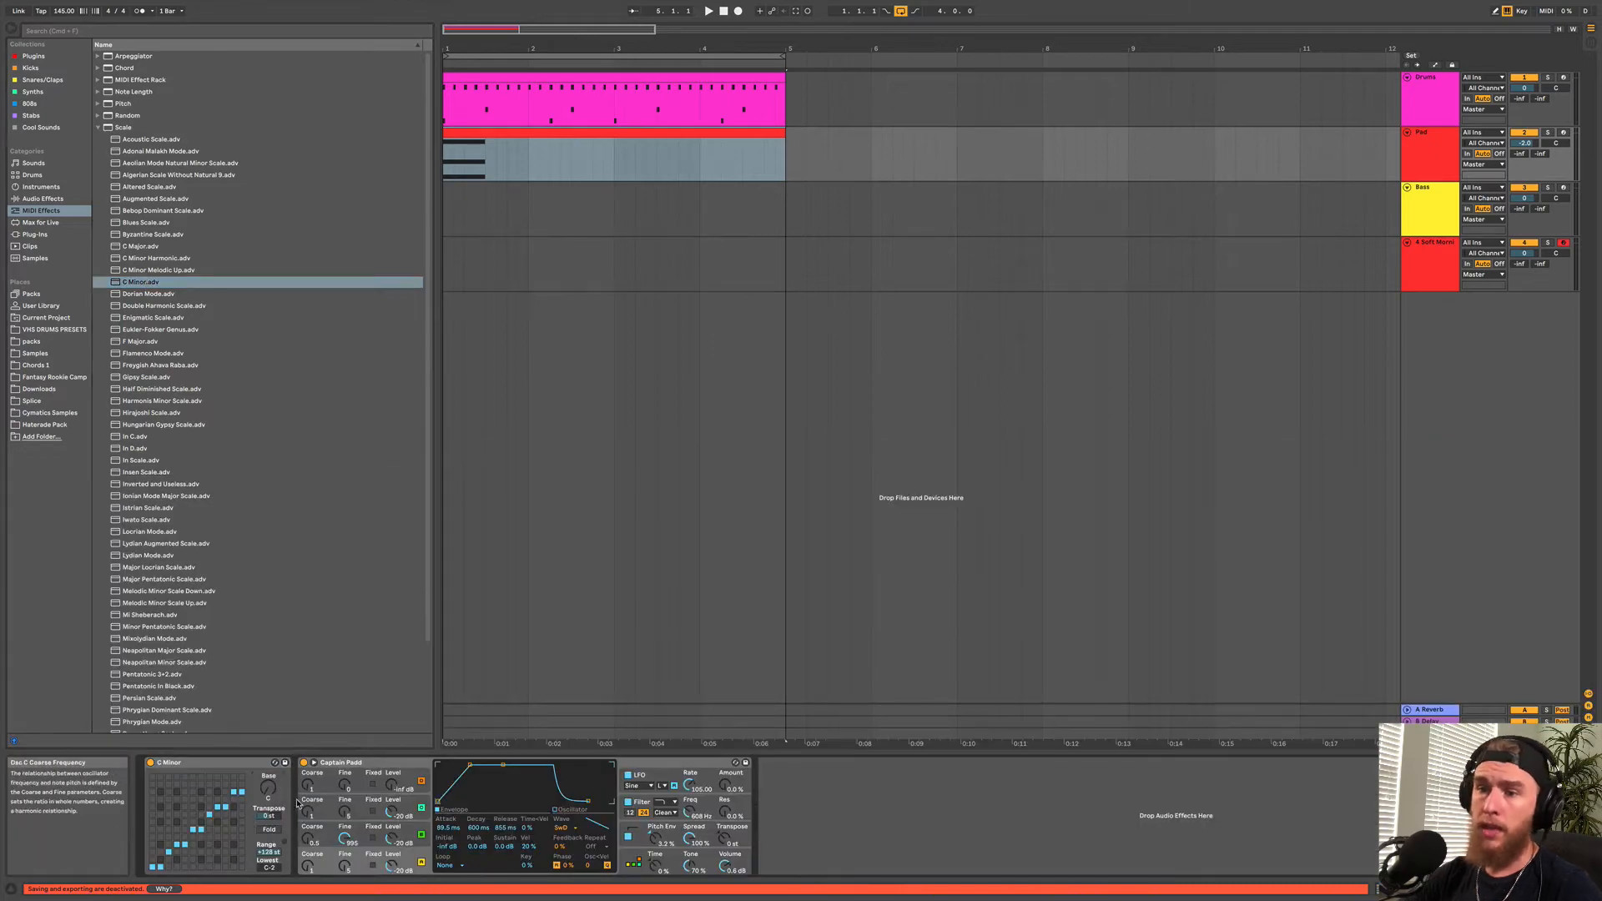
key(Up)
key(Up)
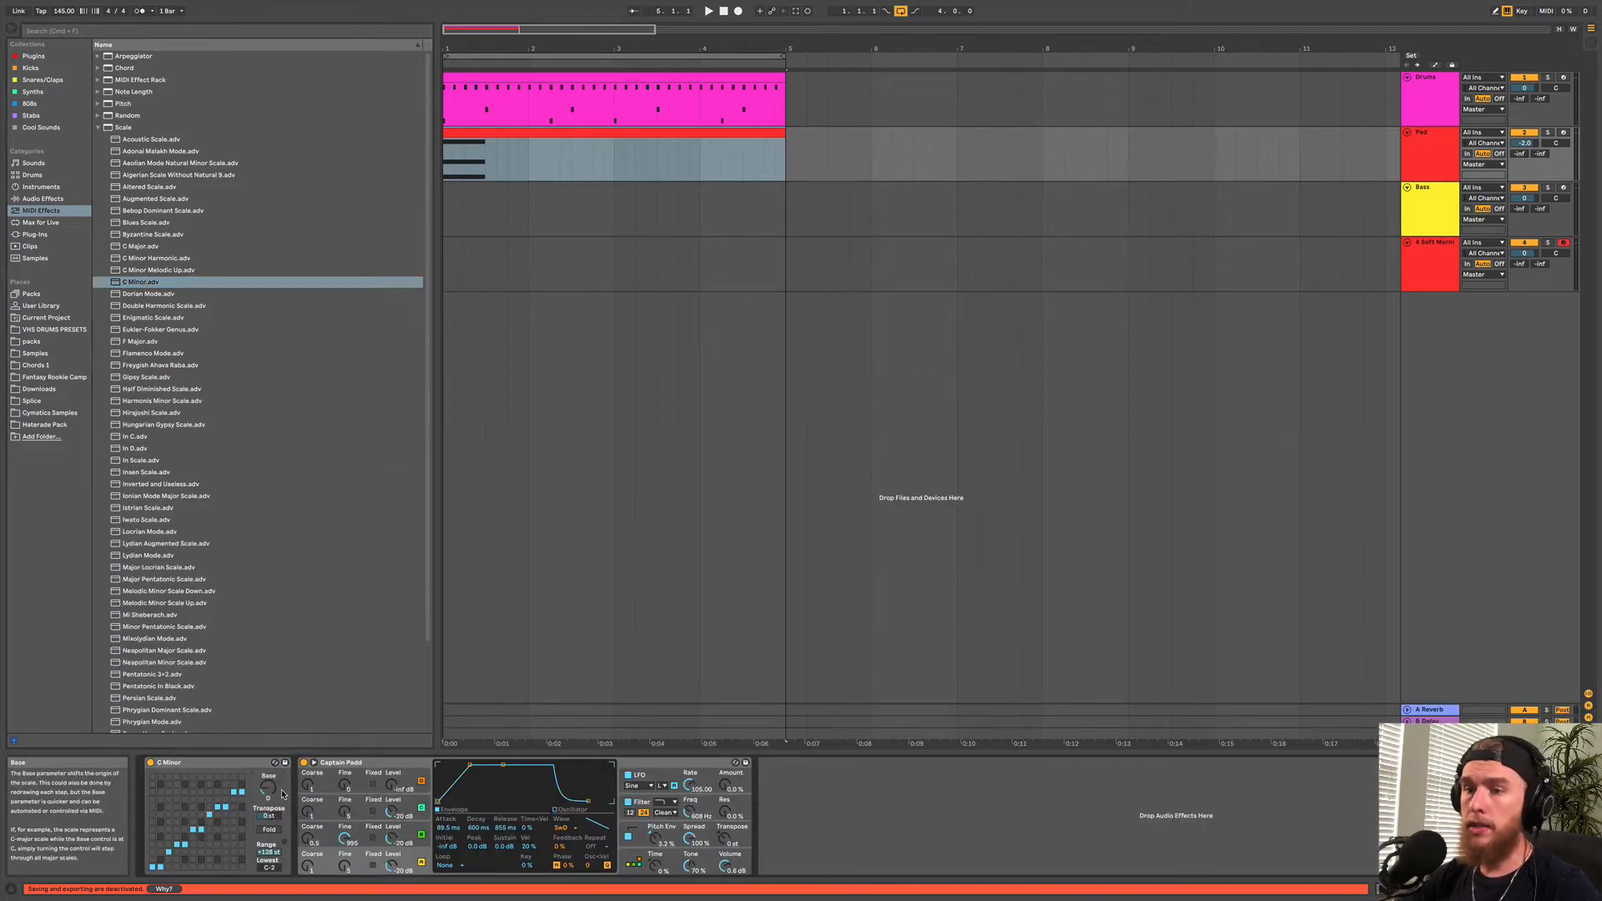
Open the Pad clip, play it, and lengthen all notes of the first chord to three beats.
double_click(480, 134)
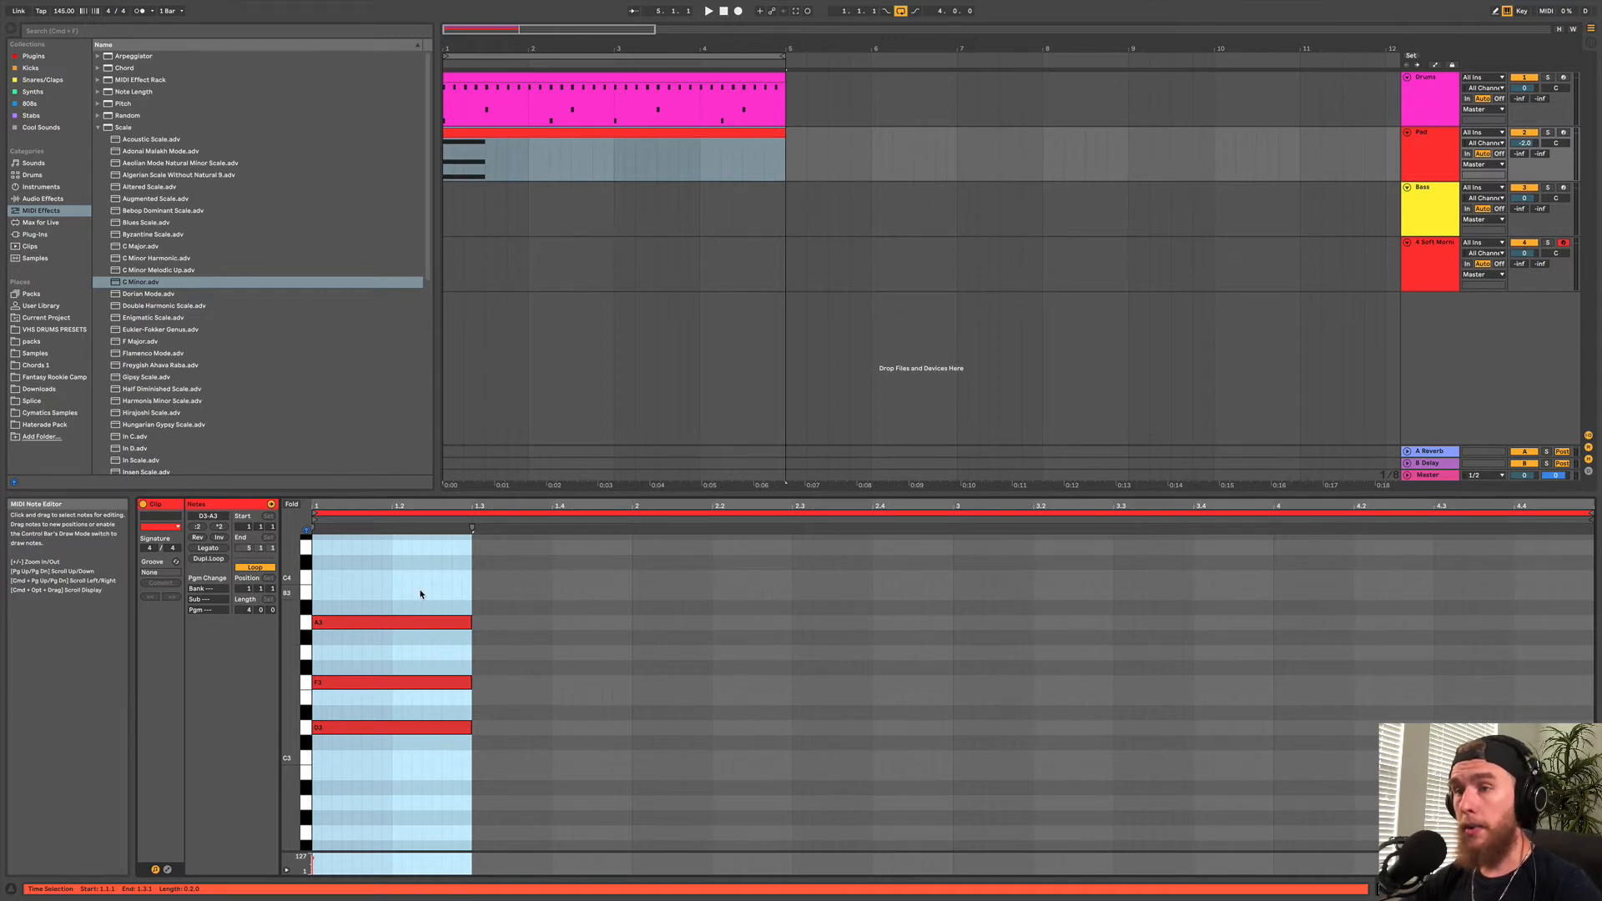
key(super+a)
key(space)
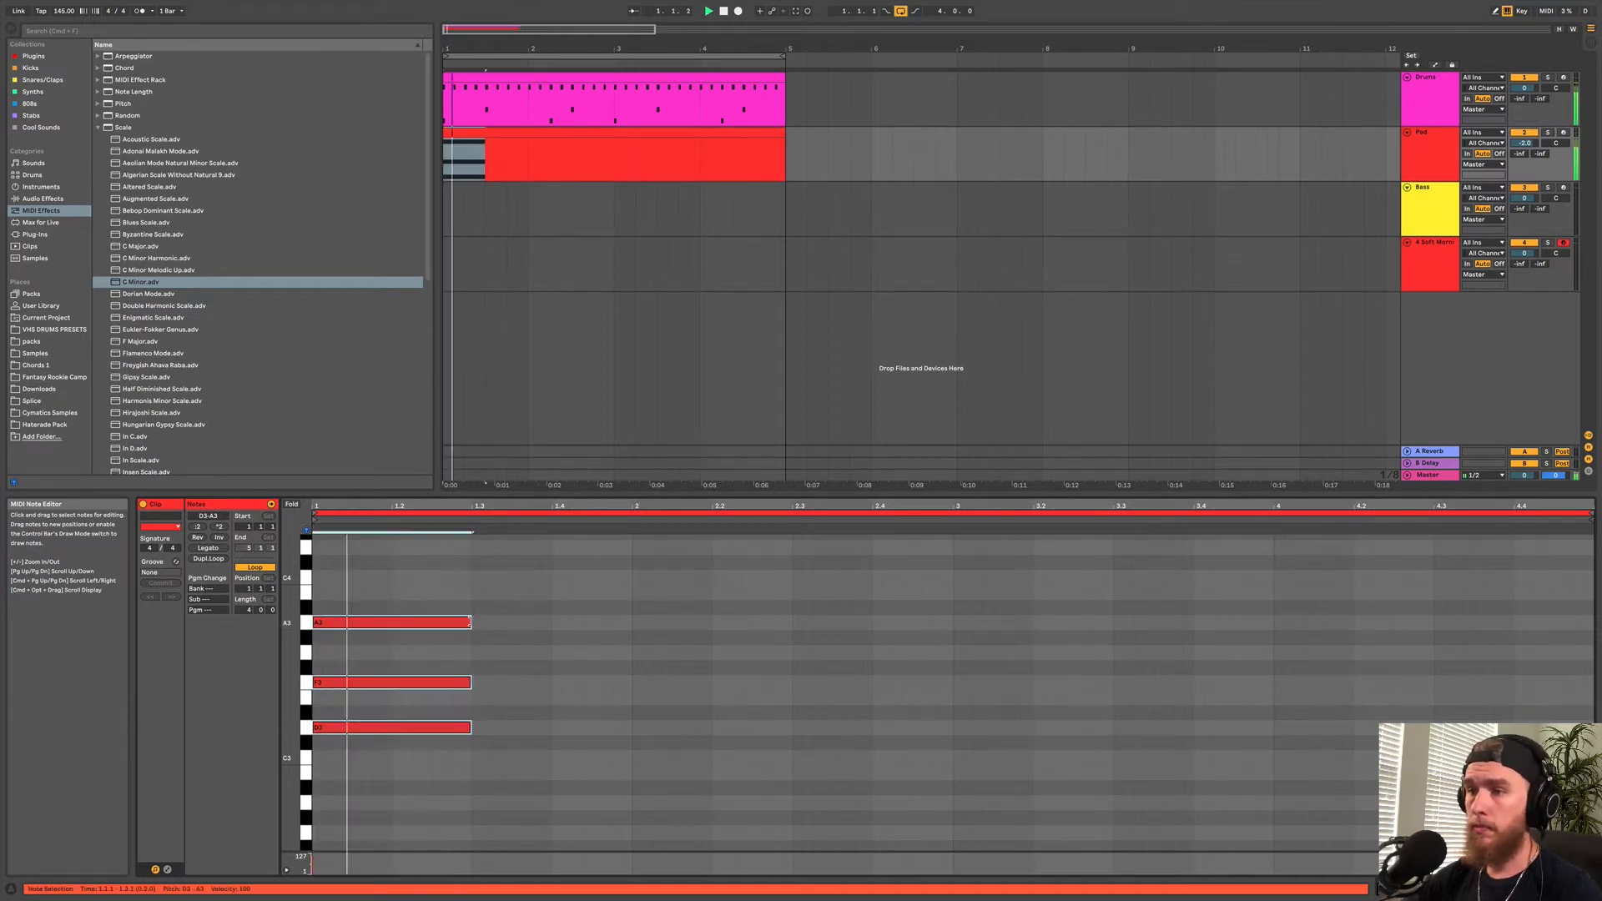
drag(470, 623, 551, 626)
Duplicate the chord, transpose the copy down three semitones to B2, D3 and F#3, and extend it to bar 3.
key(super+d)
key(Down)
key(Down)
key(Down)
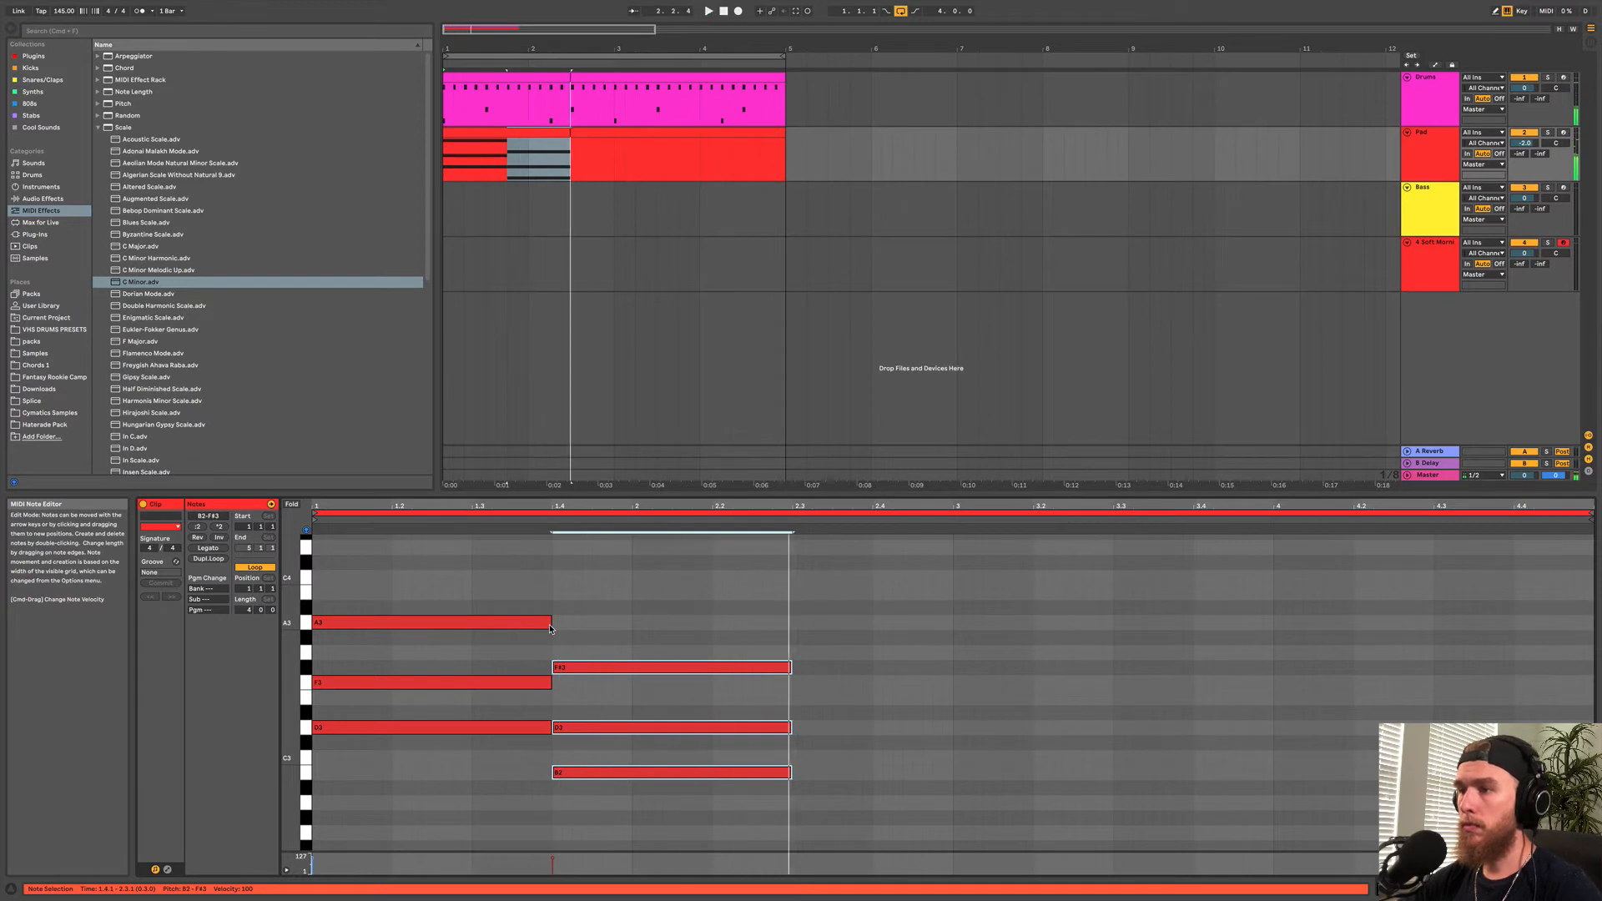
key(shift+Right)
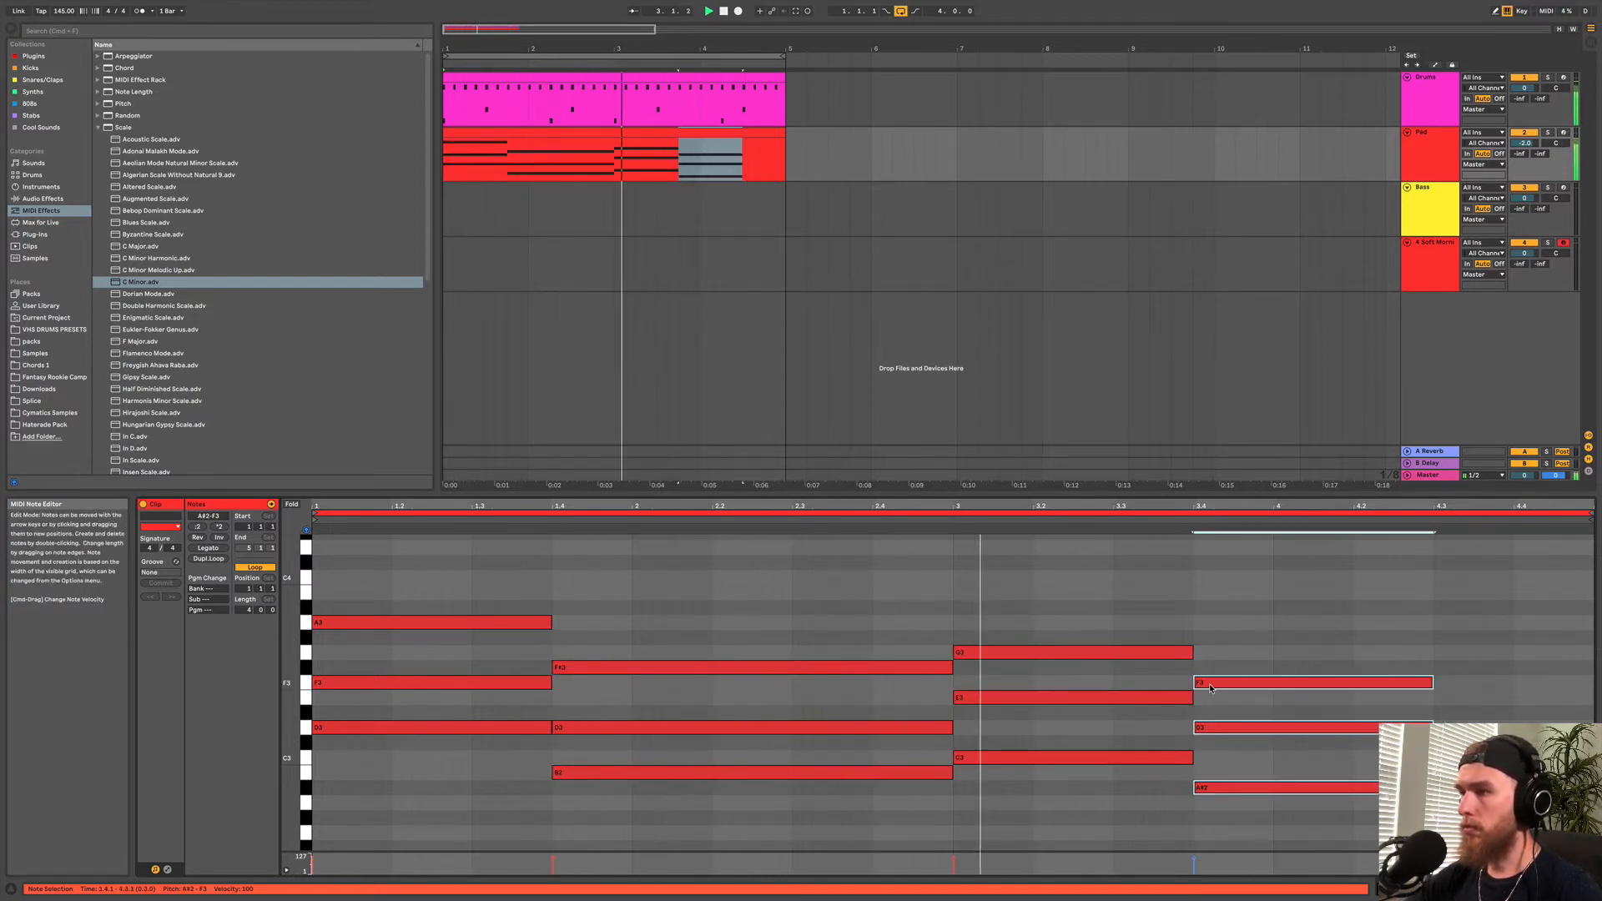
Revoice the last Pad chord as G2, A#2 and D3, checking it in playback.
drag(1210, 690, 1213, 719)
key(space)
click(1215, 820)
key(space)
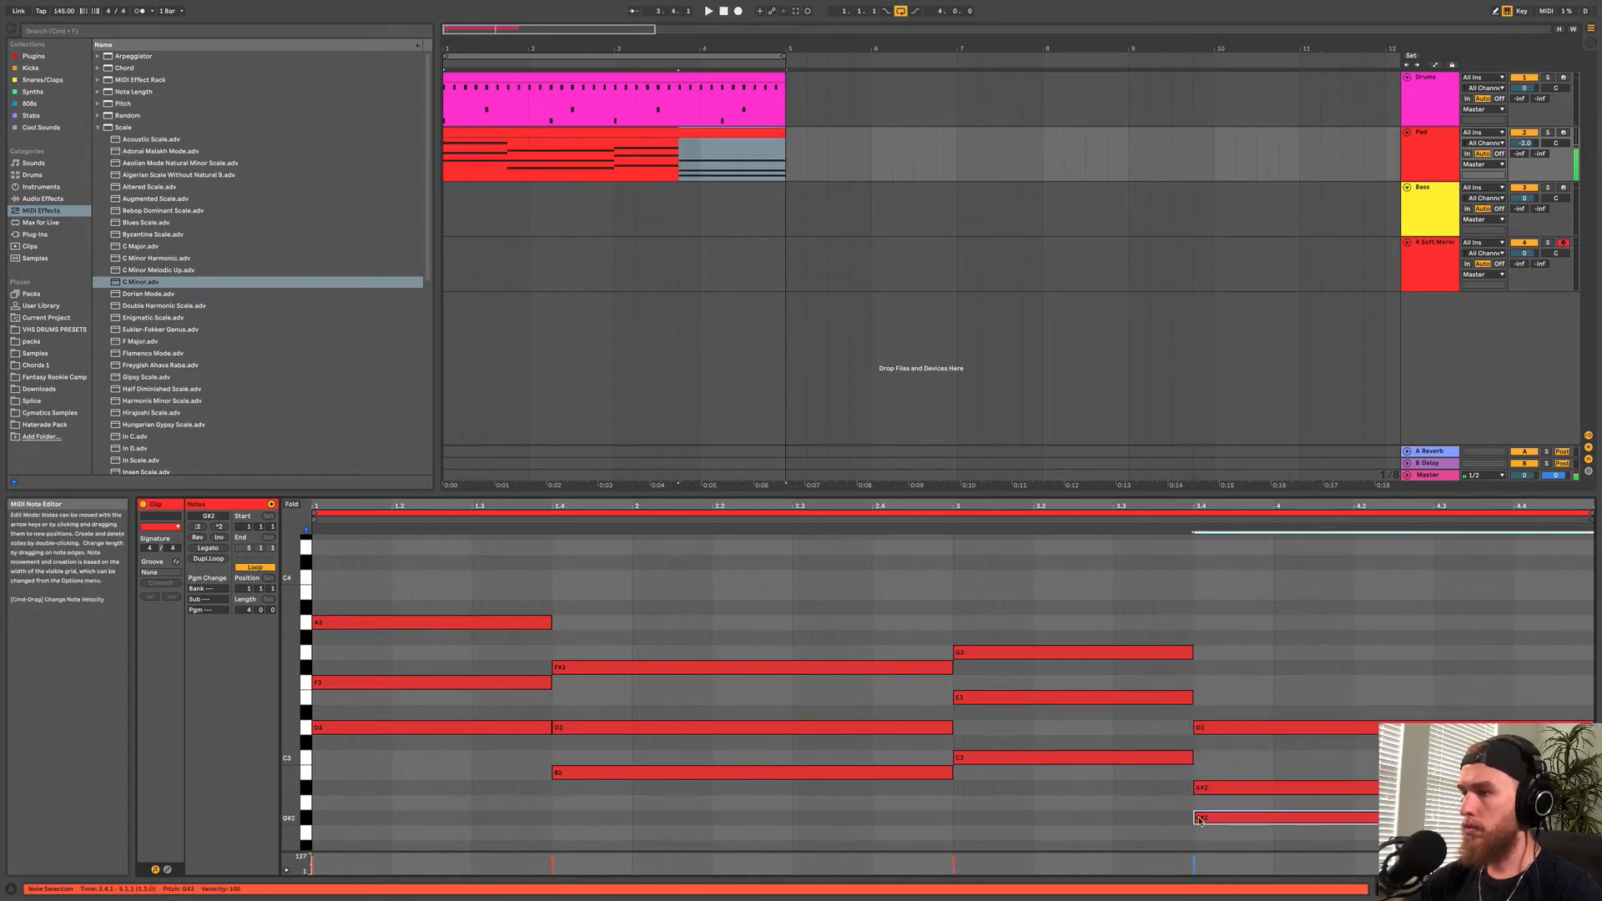
drag(1200, 820, 1201, 834)
key(space)
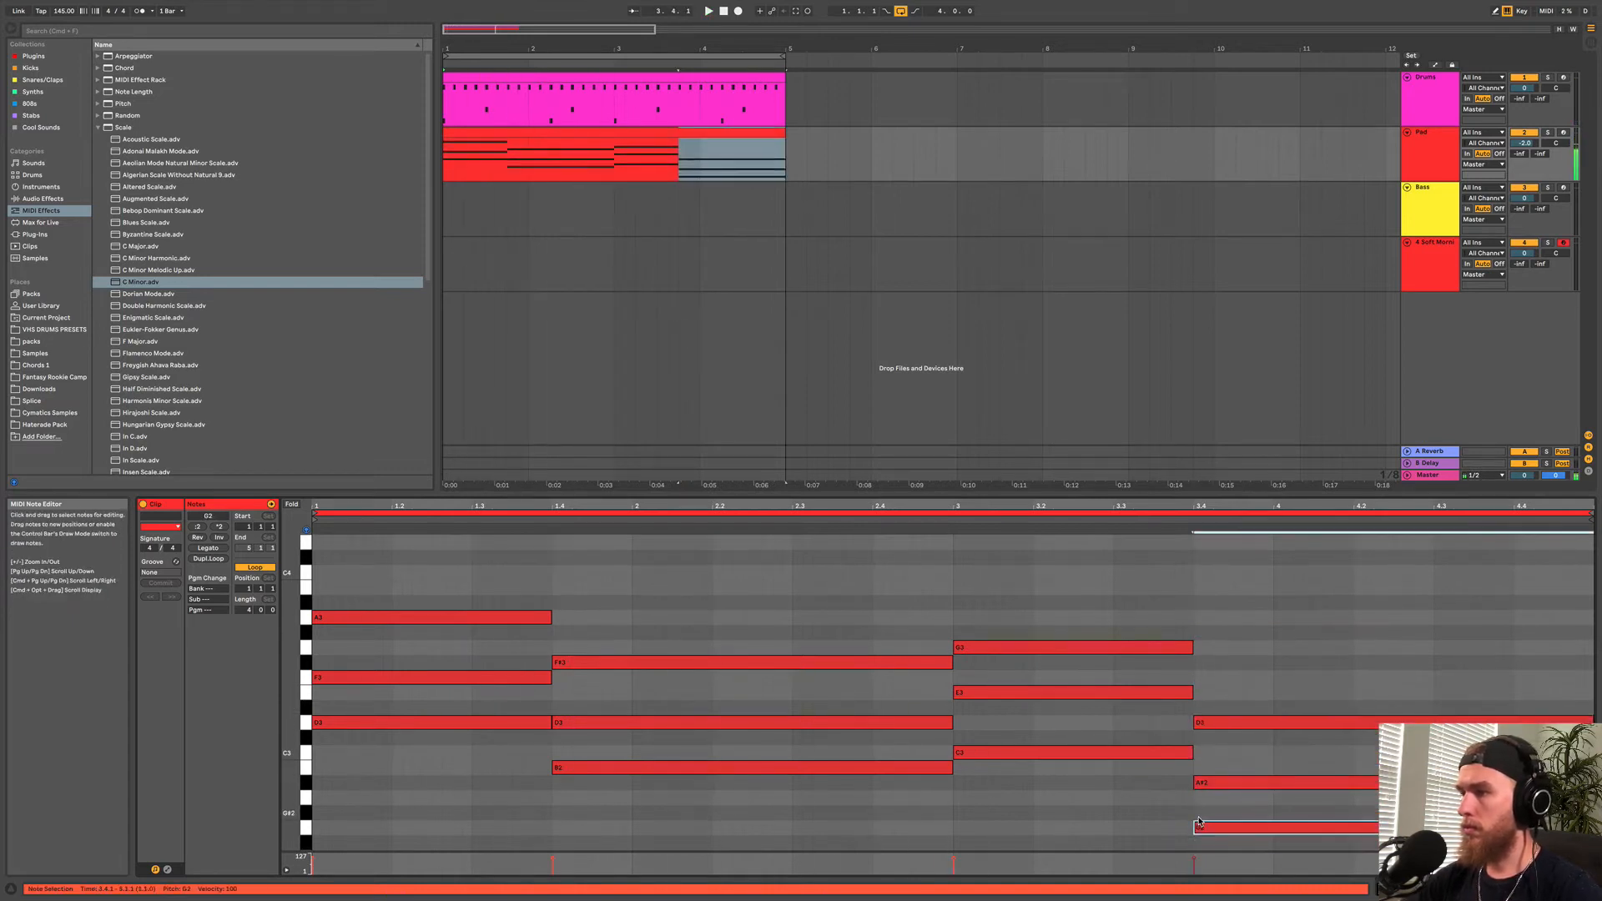
key(shift+Up)
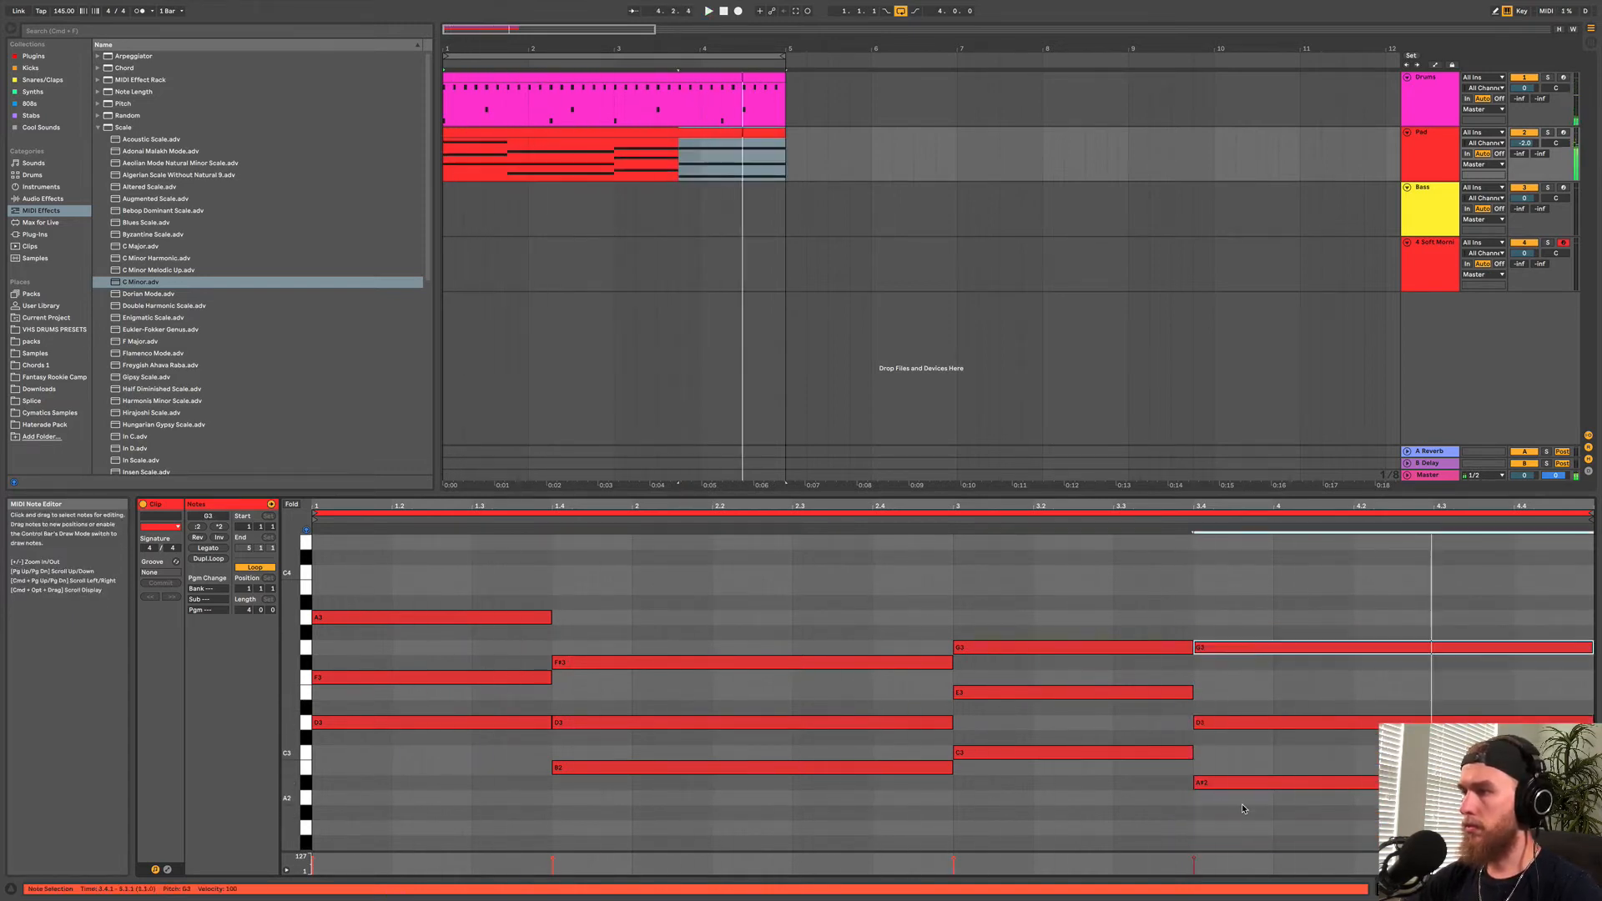
key(shift+Down)
key(space)
Add a B2 note beneath the first Pad chord, matching the chord's length.
click(448, 617)
drag(447, 617, 448, 590)
key(shift+Down)
Add an A3 note to the second Pad chord and lower its D3 note to C#3.
click(681, 766)
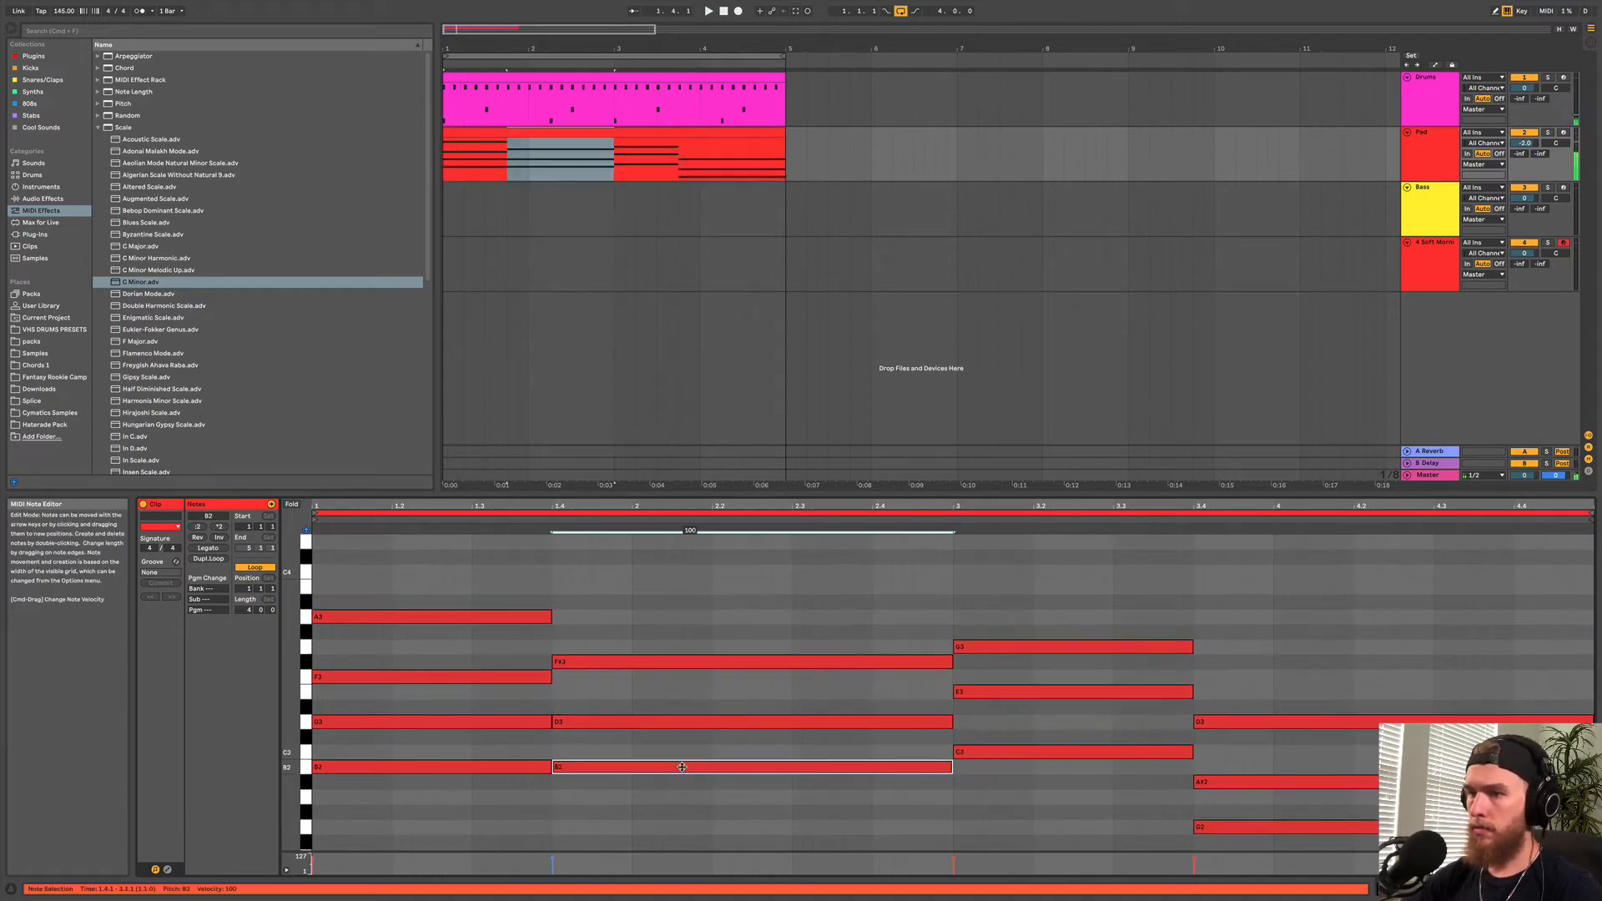
drag(681, 766, 684, 793)
key(space)
key(shift+Up)
click(652, 723)
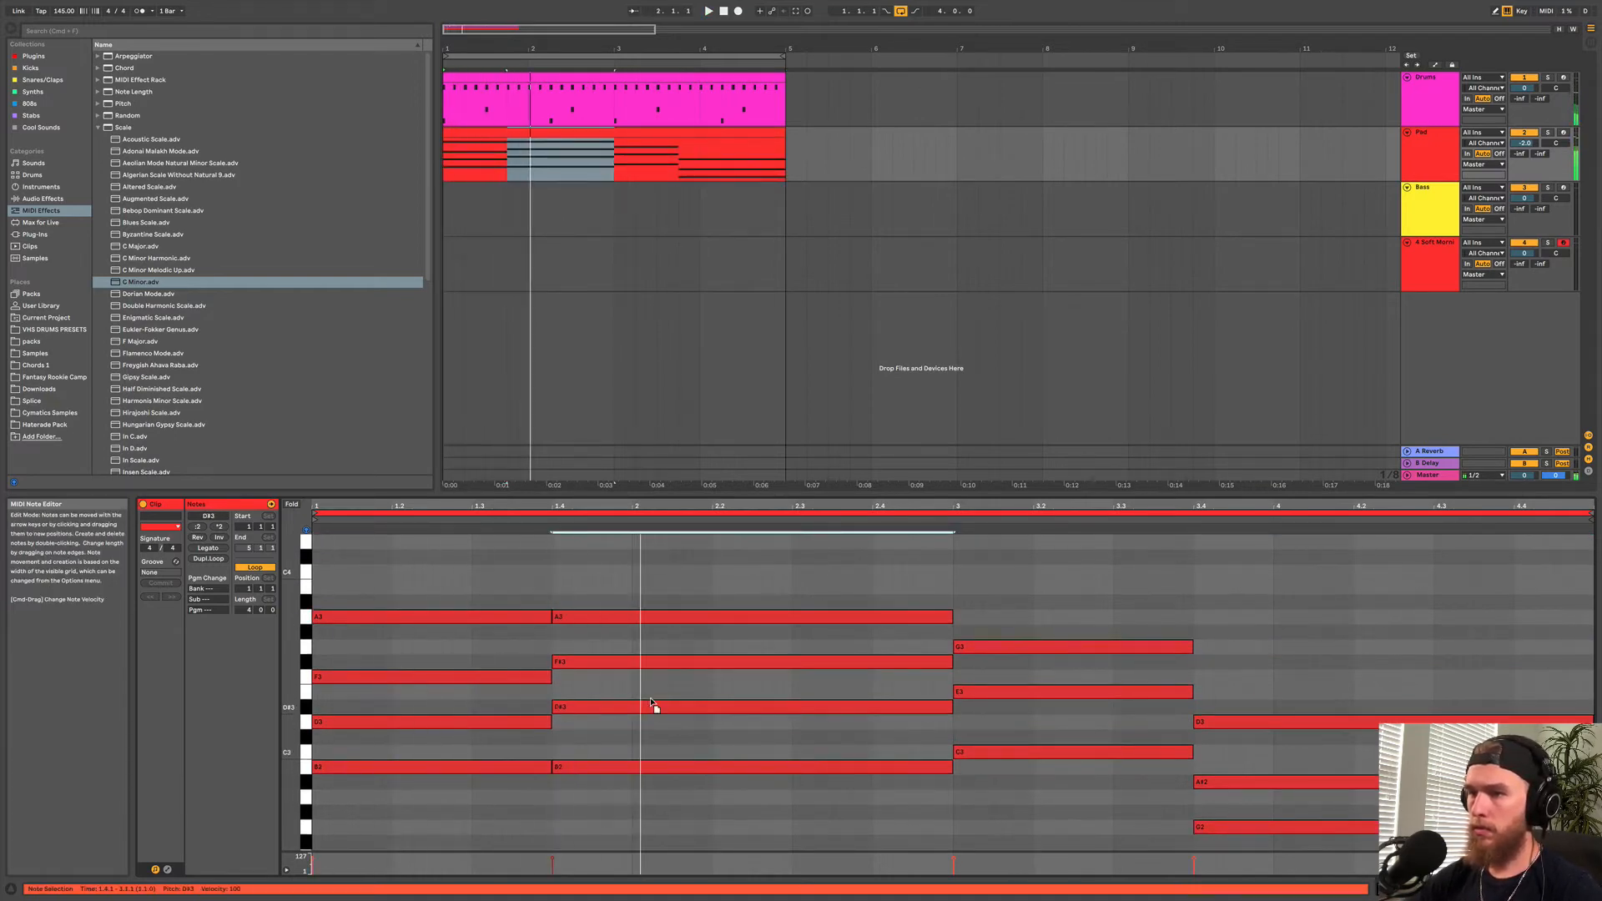
key(Down)
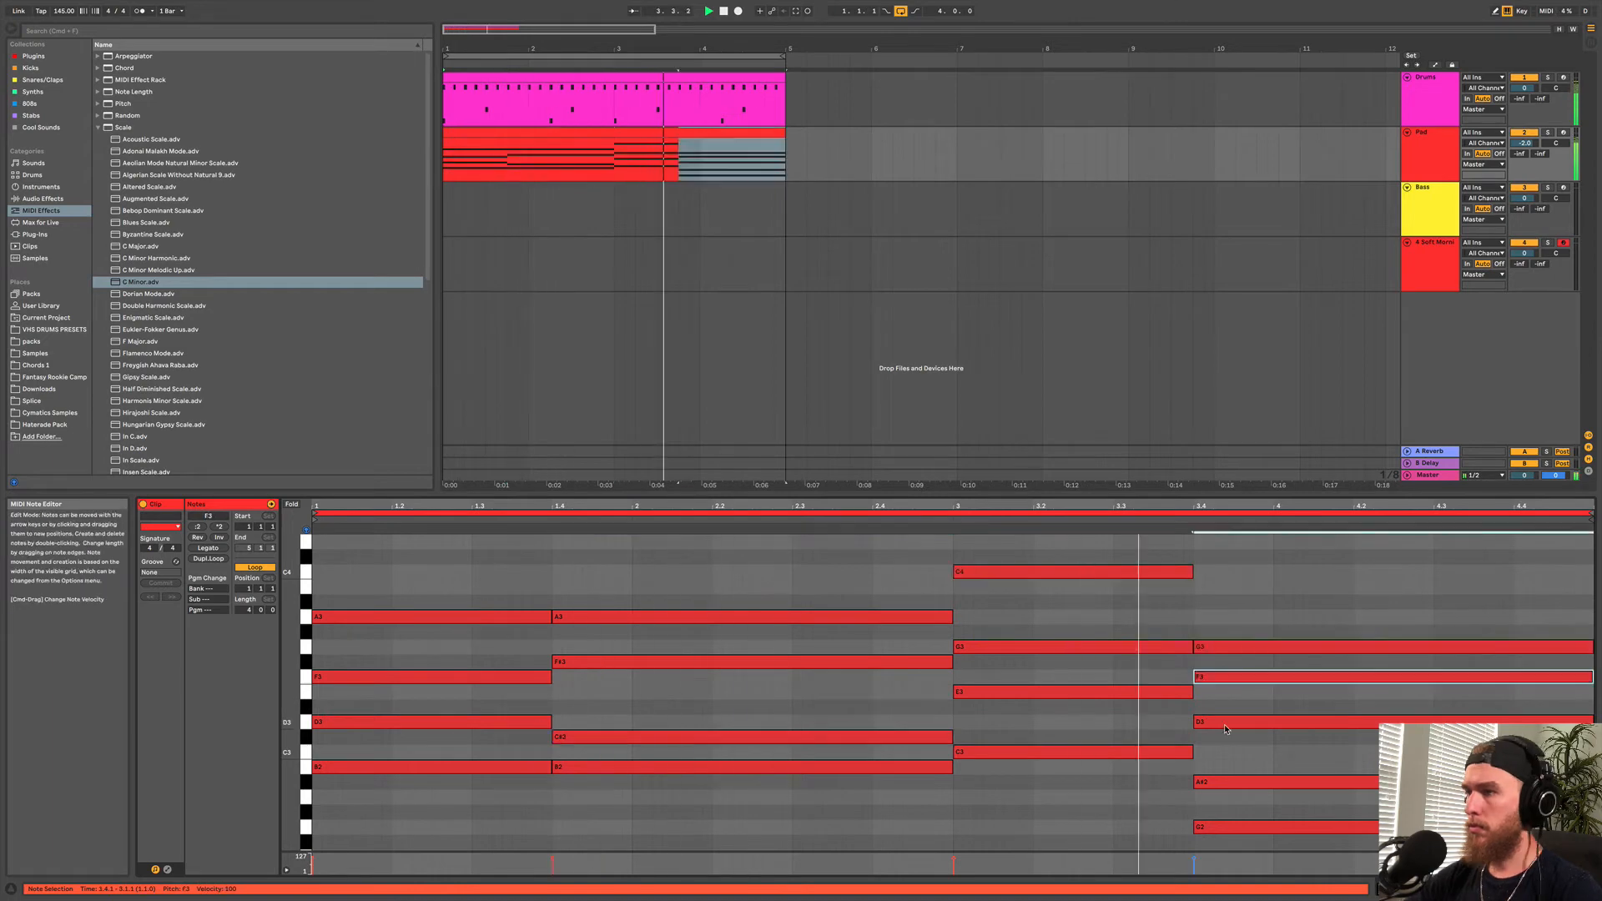
Try other octaves and an A#2 for the third chord's added note, and return it to C4.
click(1116, 569)
key(shift+Down)
key(space)
key(shift+Down)
key(shift+Up)
drag(1055, 664, 1054, 690)
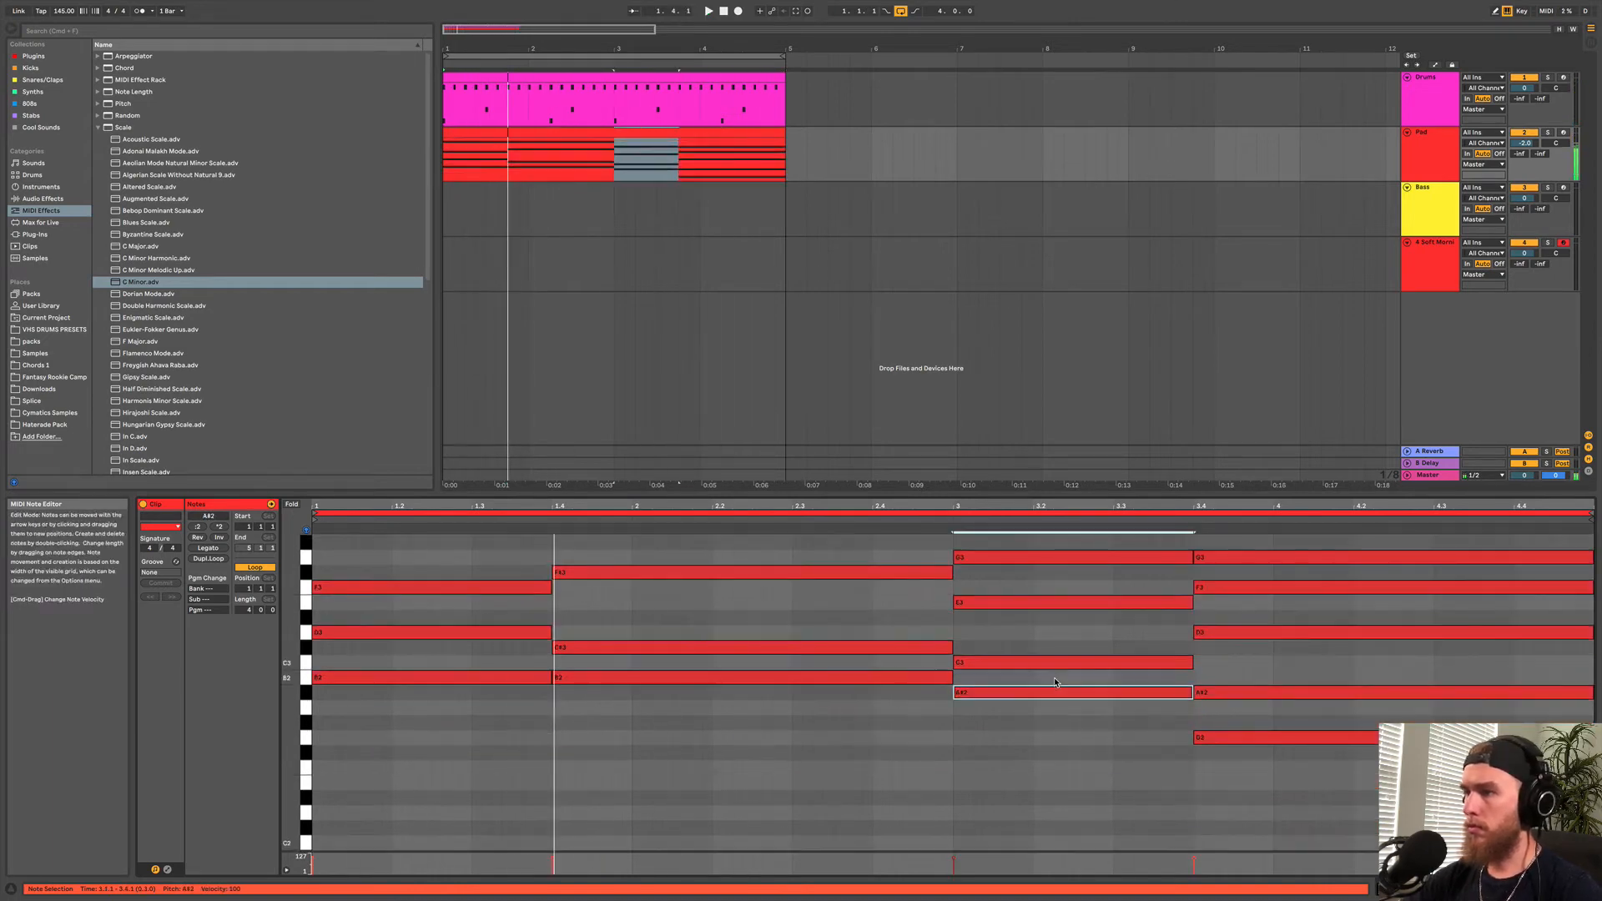
key(shift+Up)
key(space)
scroll(1054, 680, up, 3)
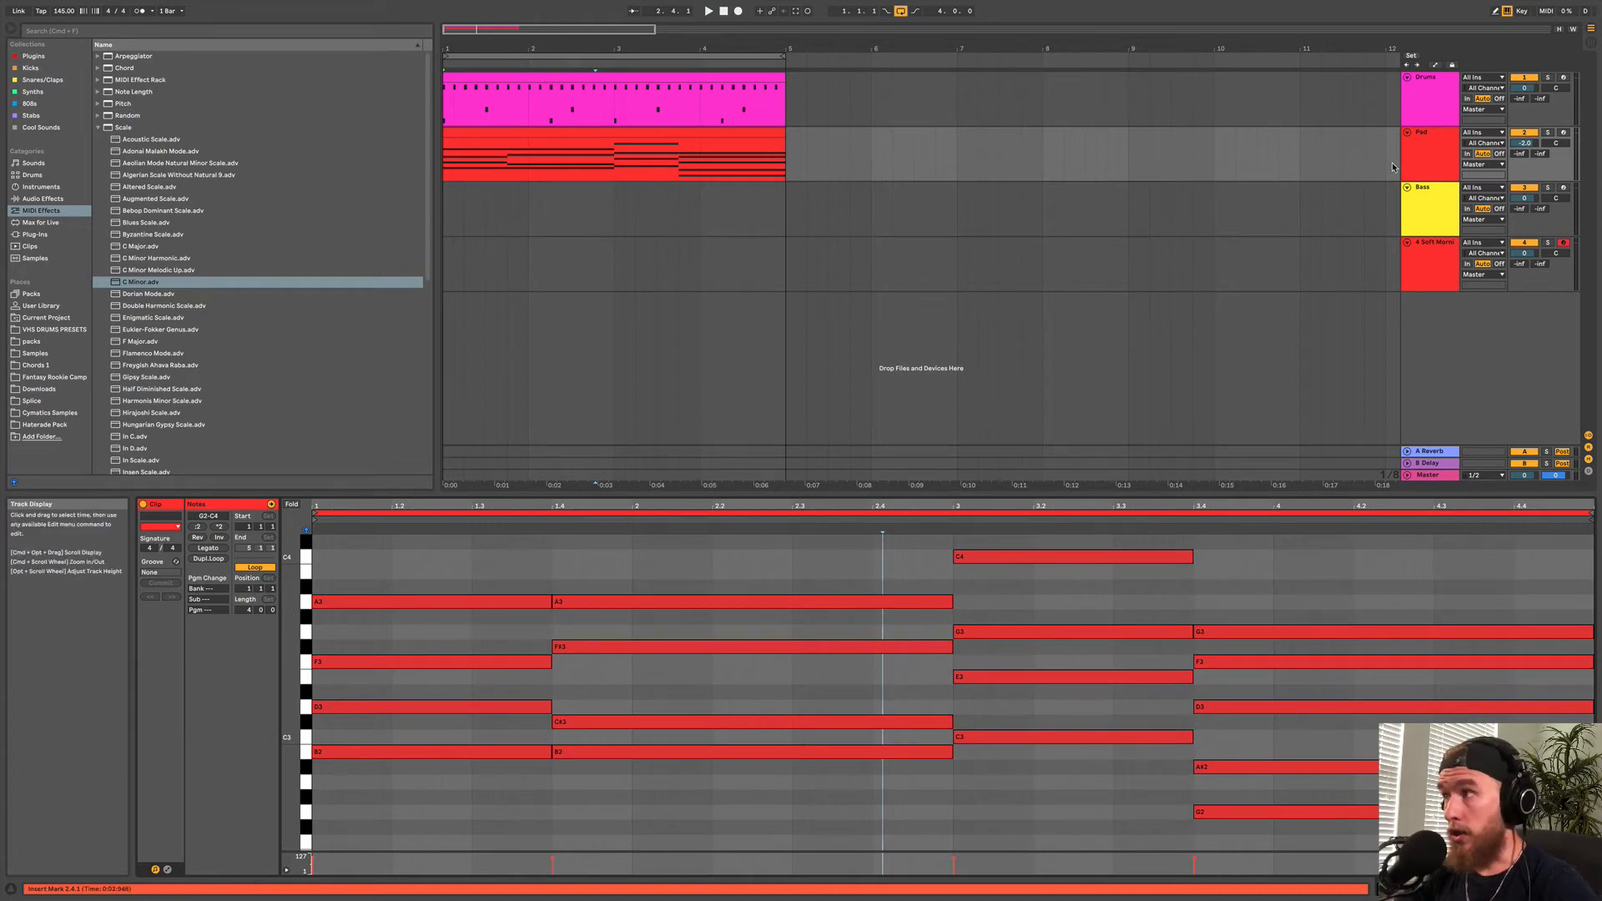
Compare the Pad loop in playback with the C Minor scale device bypassed and enabled.
double_click(1424, 158)
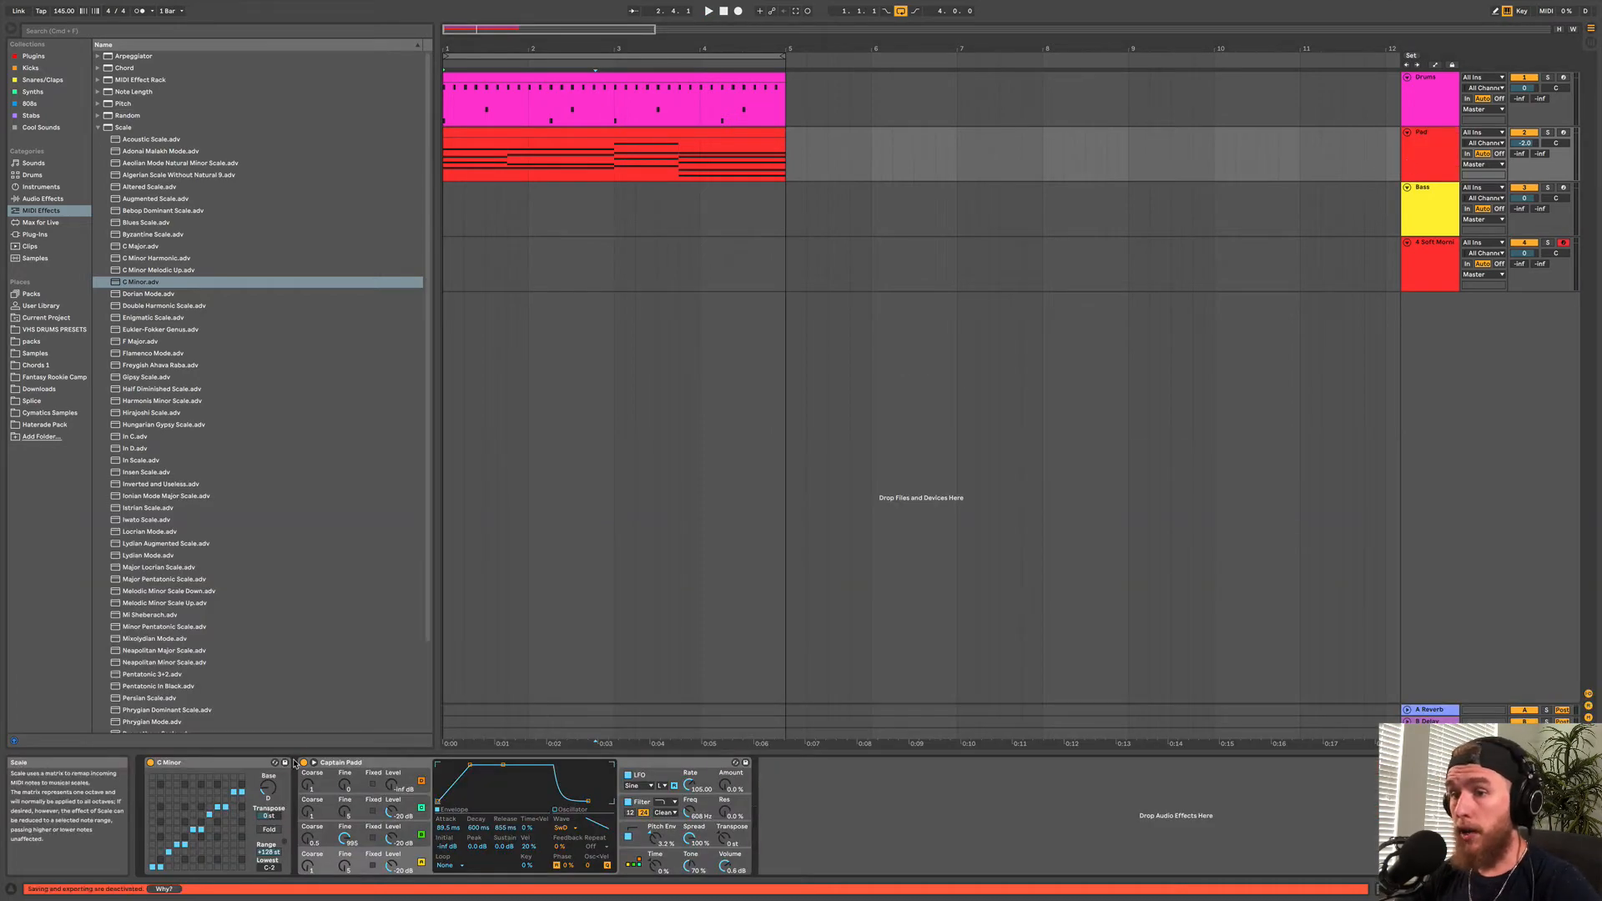
key(space)
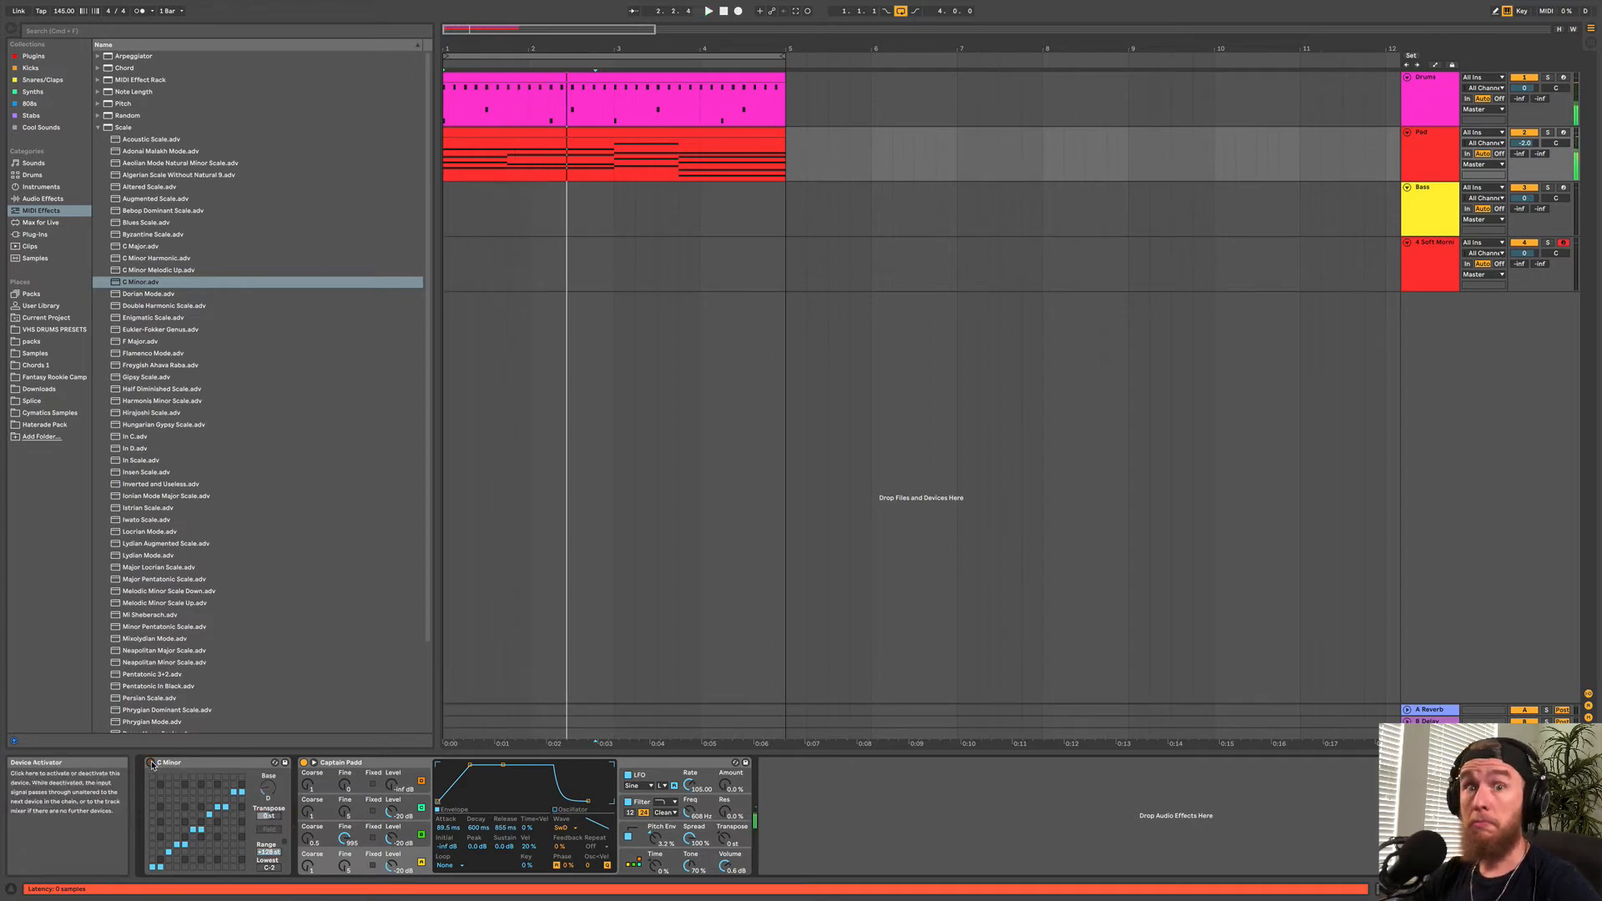
click(504, 144)
key(space)
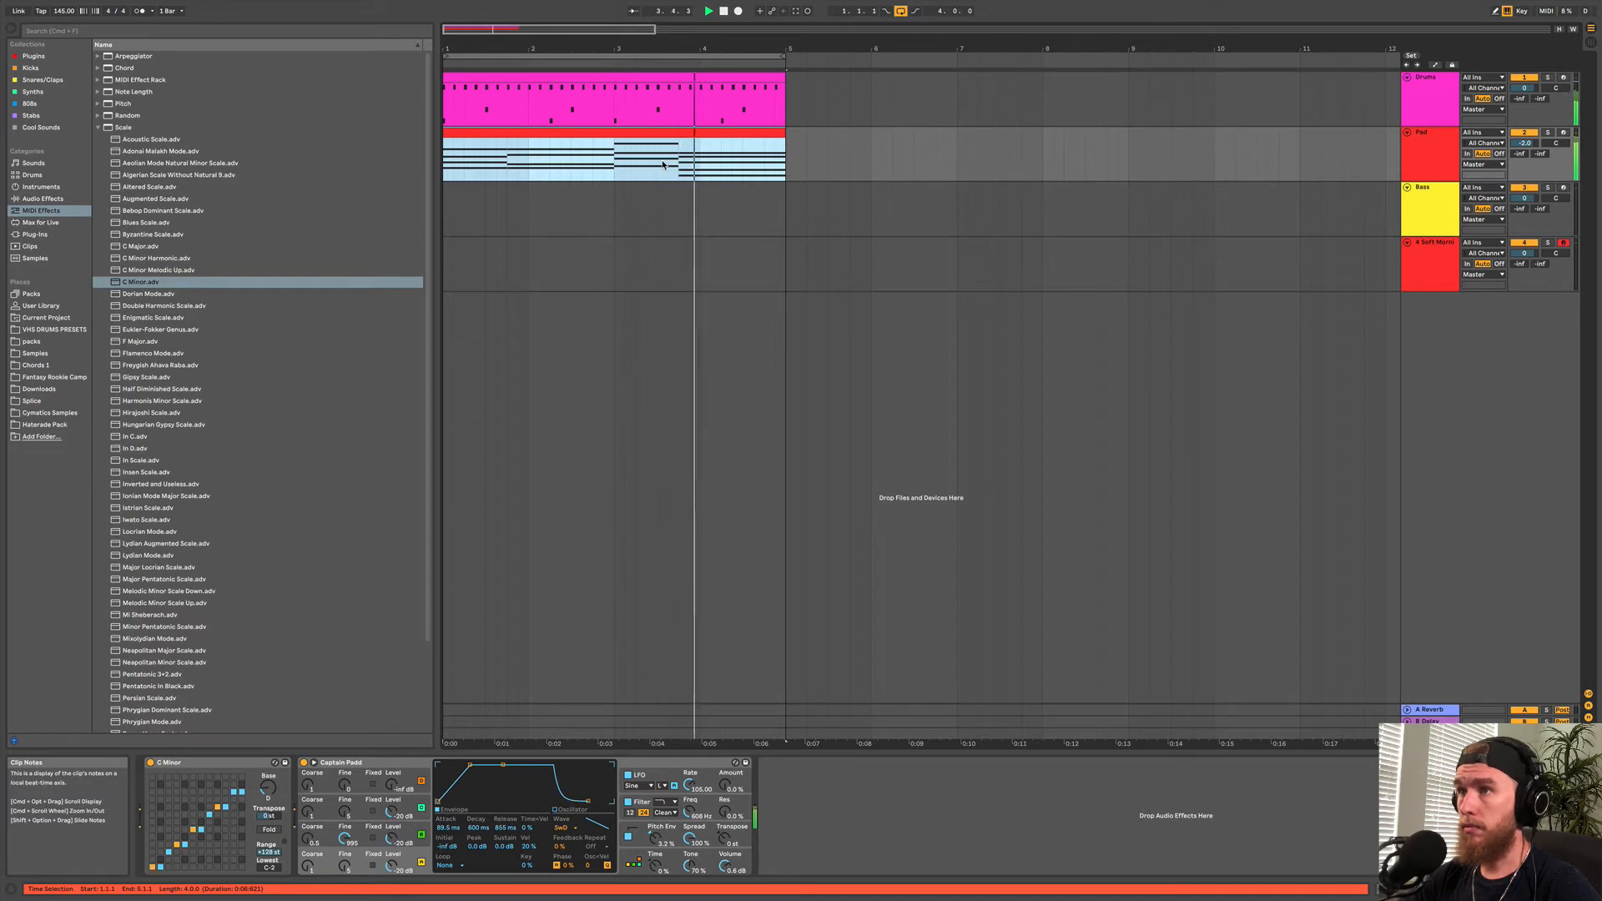
key(space)
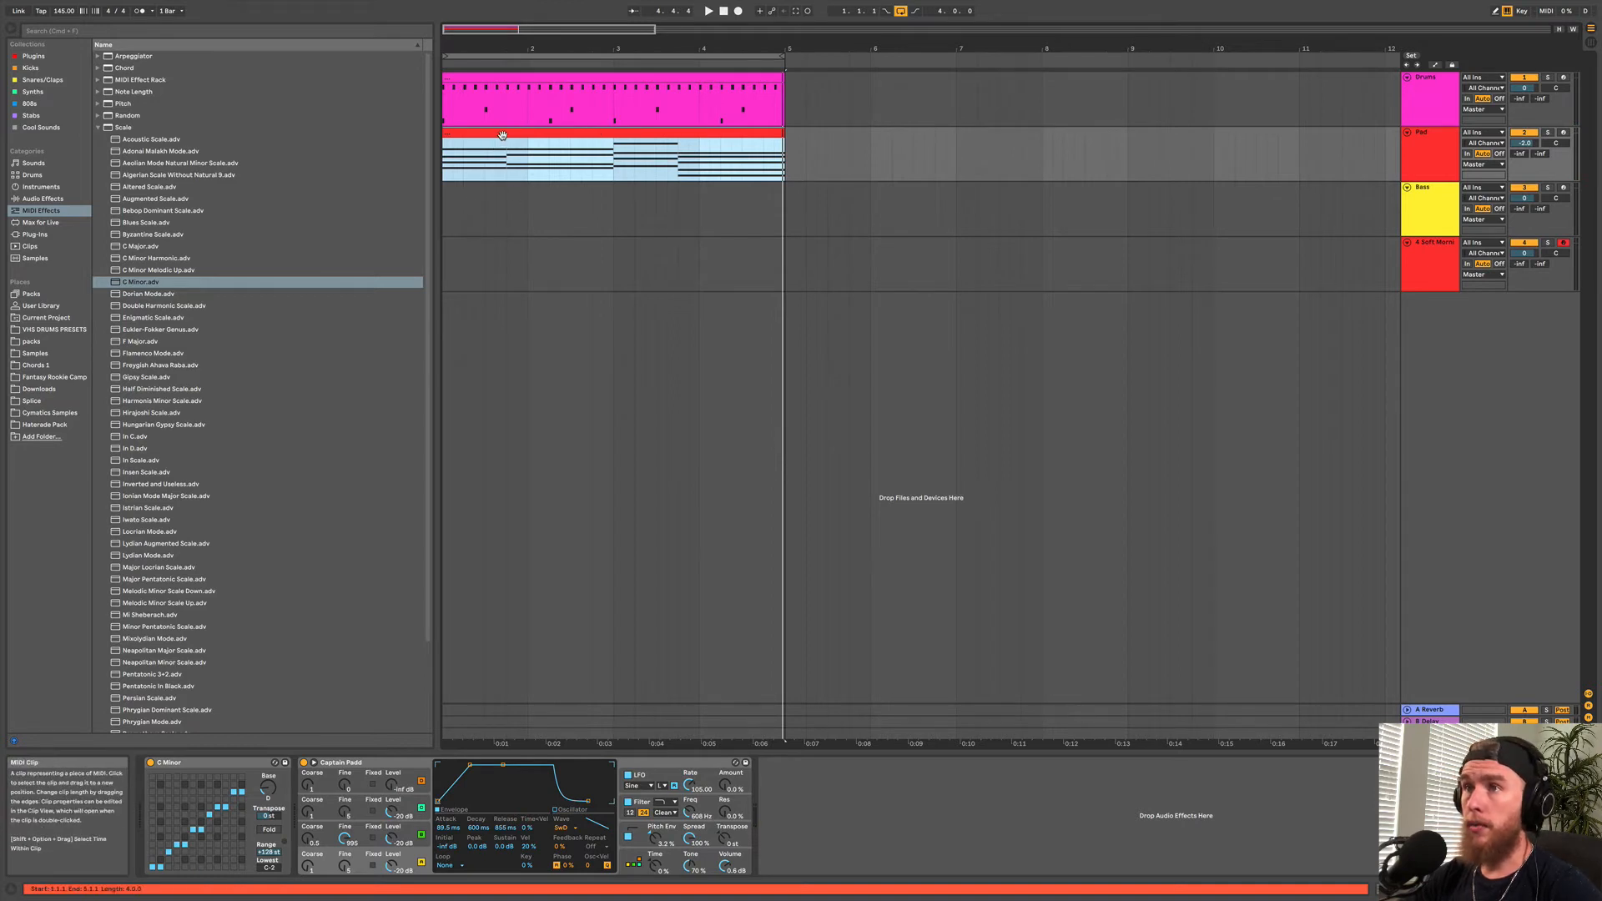
Copy the four-bar Pad clip onto the Bass track and open the copy's notes.
drag(502, 134, 501, 205)
double_click(502, 189)
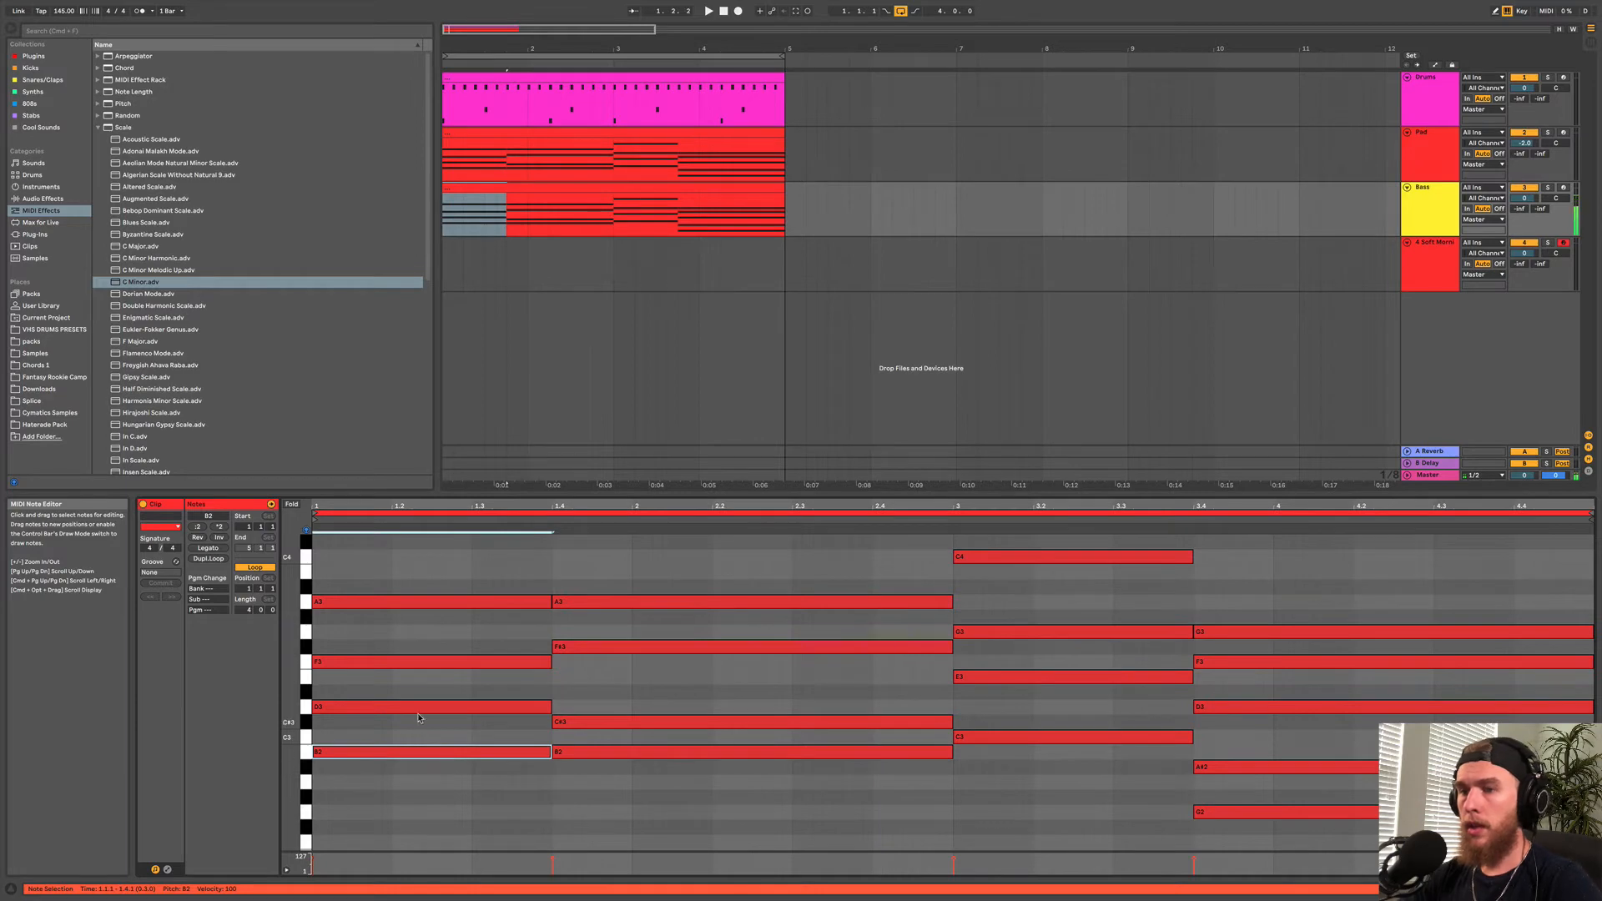
Reduce the Bass clip to one note per chord and transpose them down three octaves to D0, D0, C0 and G0.
key(Delete)
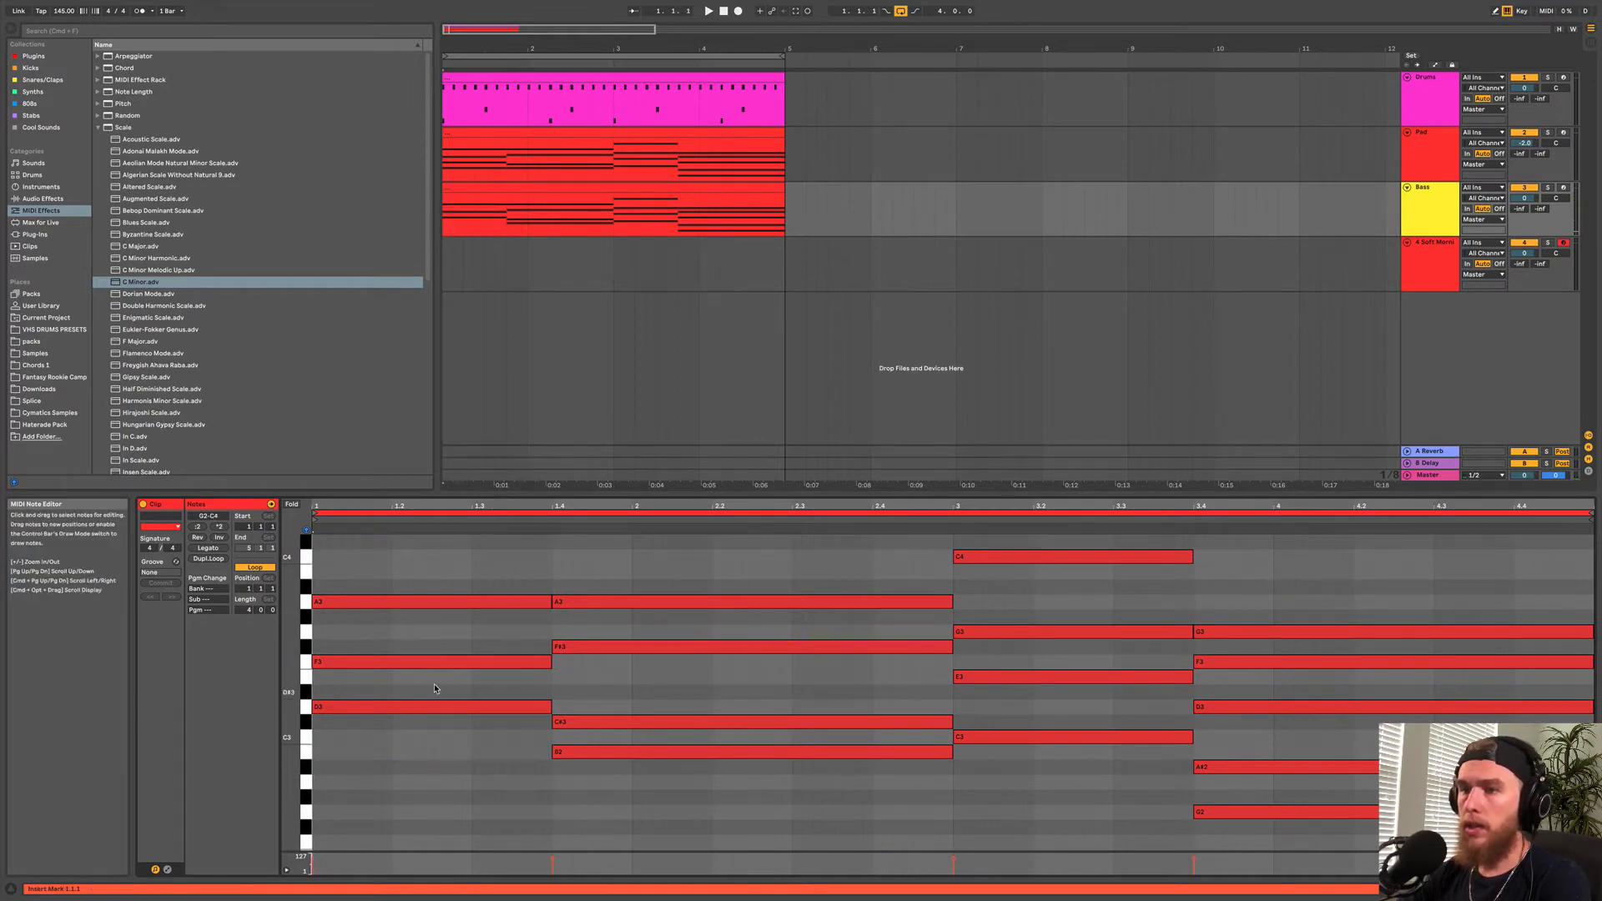
drag(434, 683, 547, 572)
key(Delete)
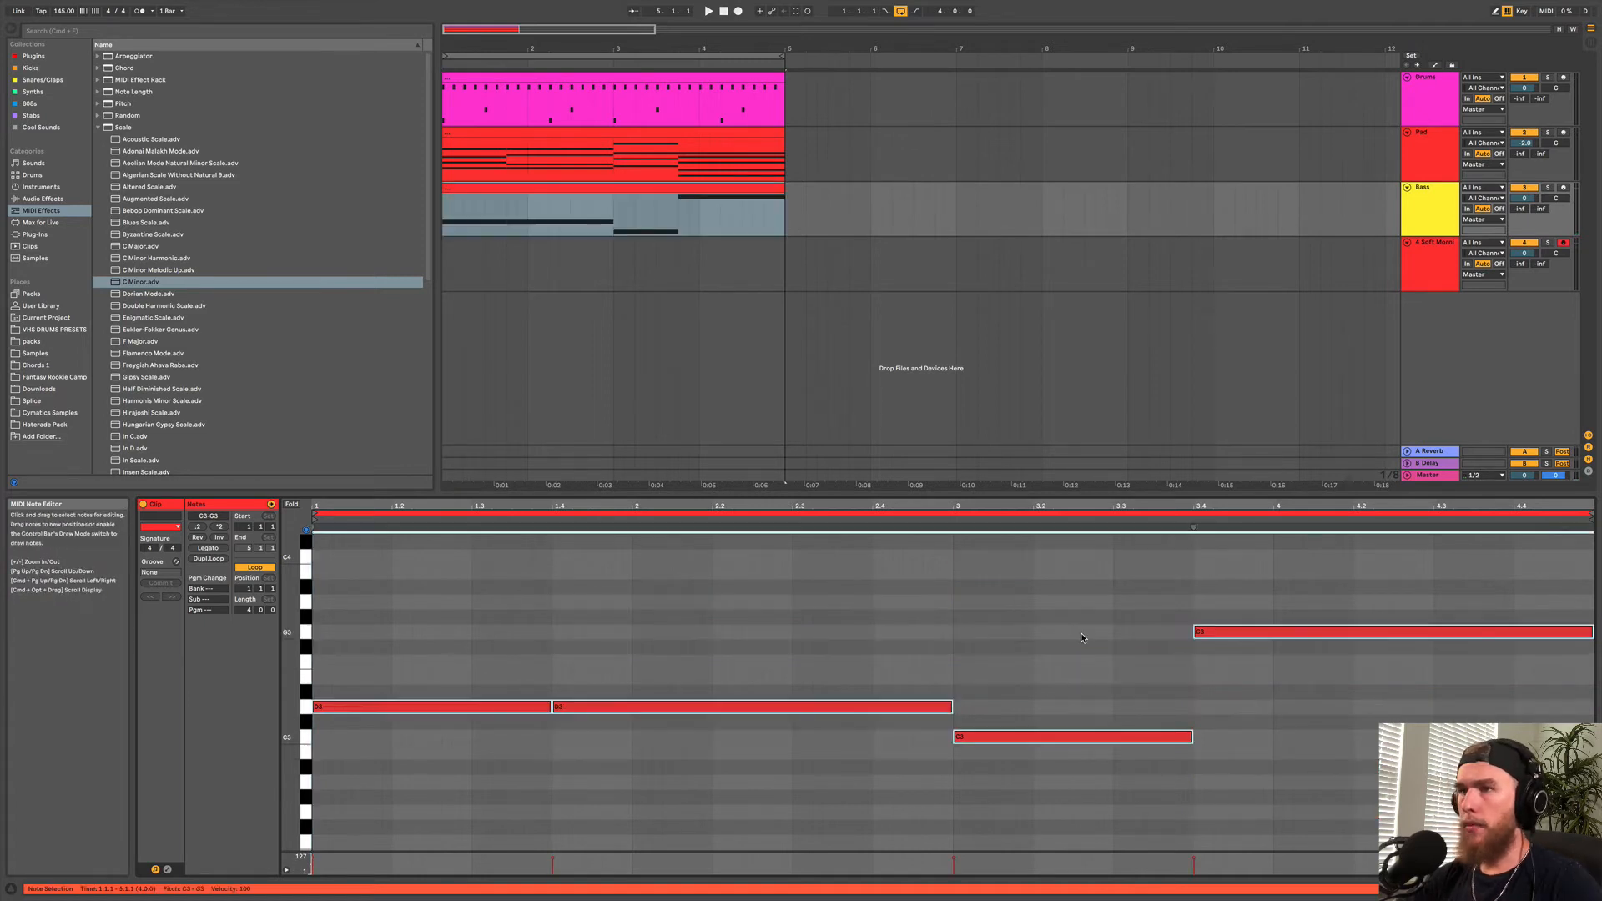
key(shift+Down)
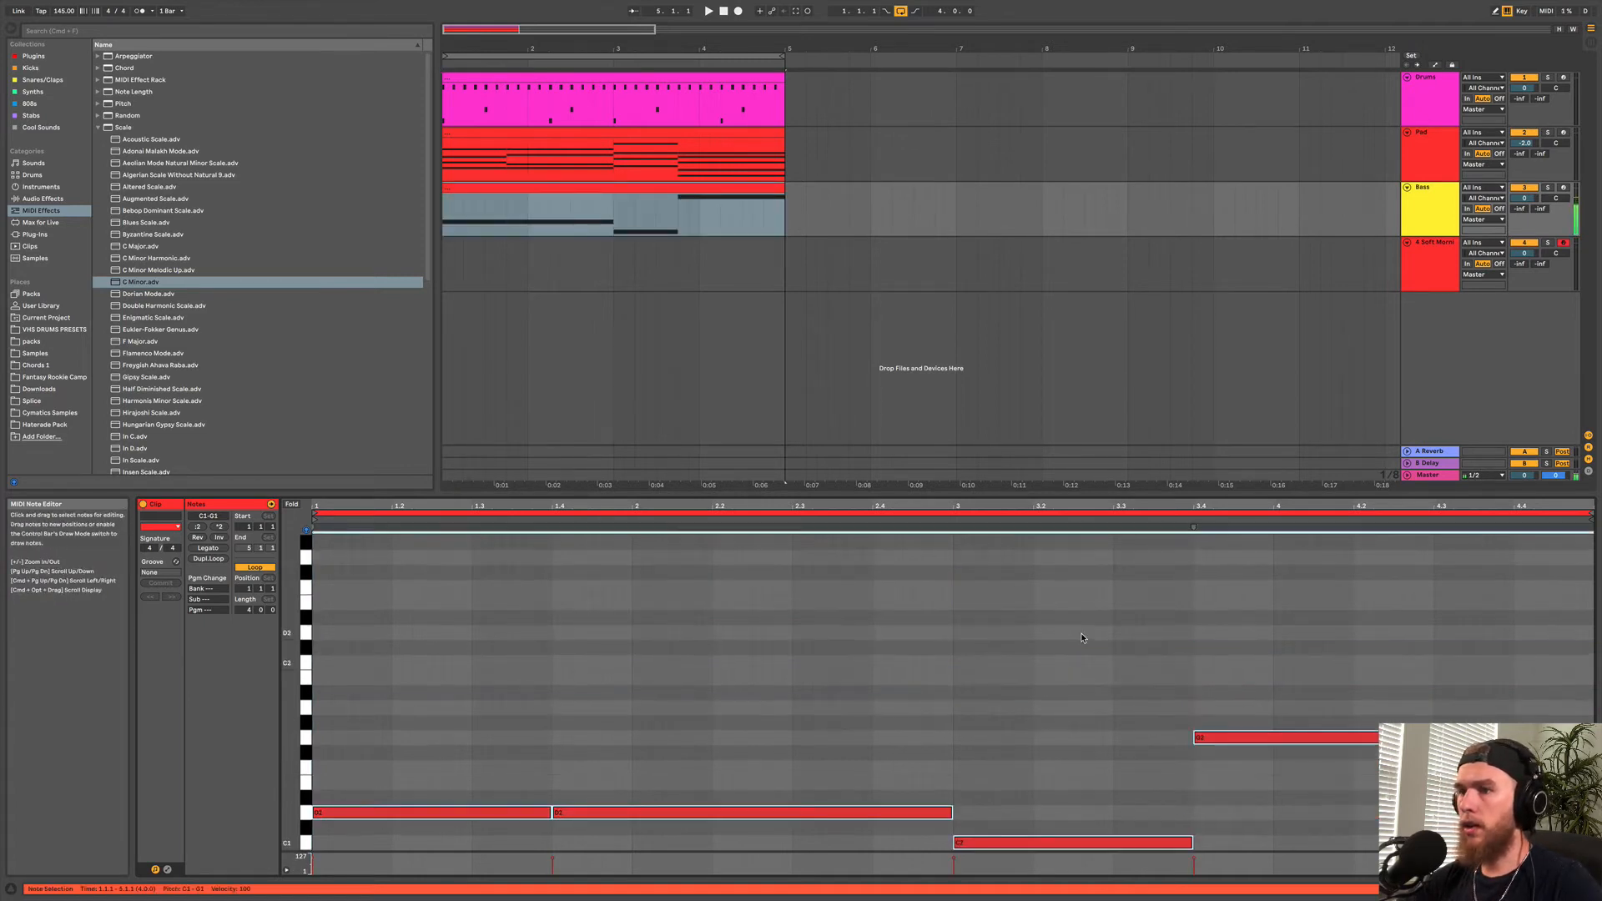
key(shift+Down)
Start the second bass note at 2.2 with a three-beat length and the last note at 4.2, and play the loop.
drag(665, 811, 829, 812)
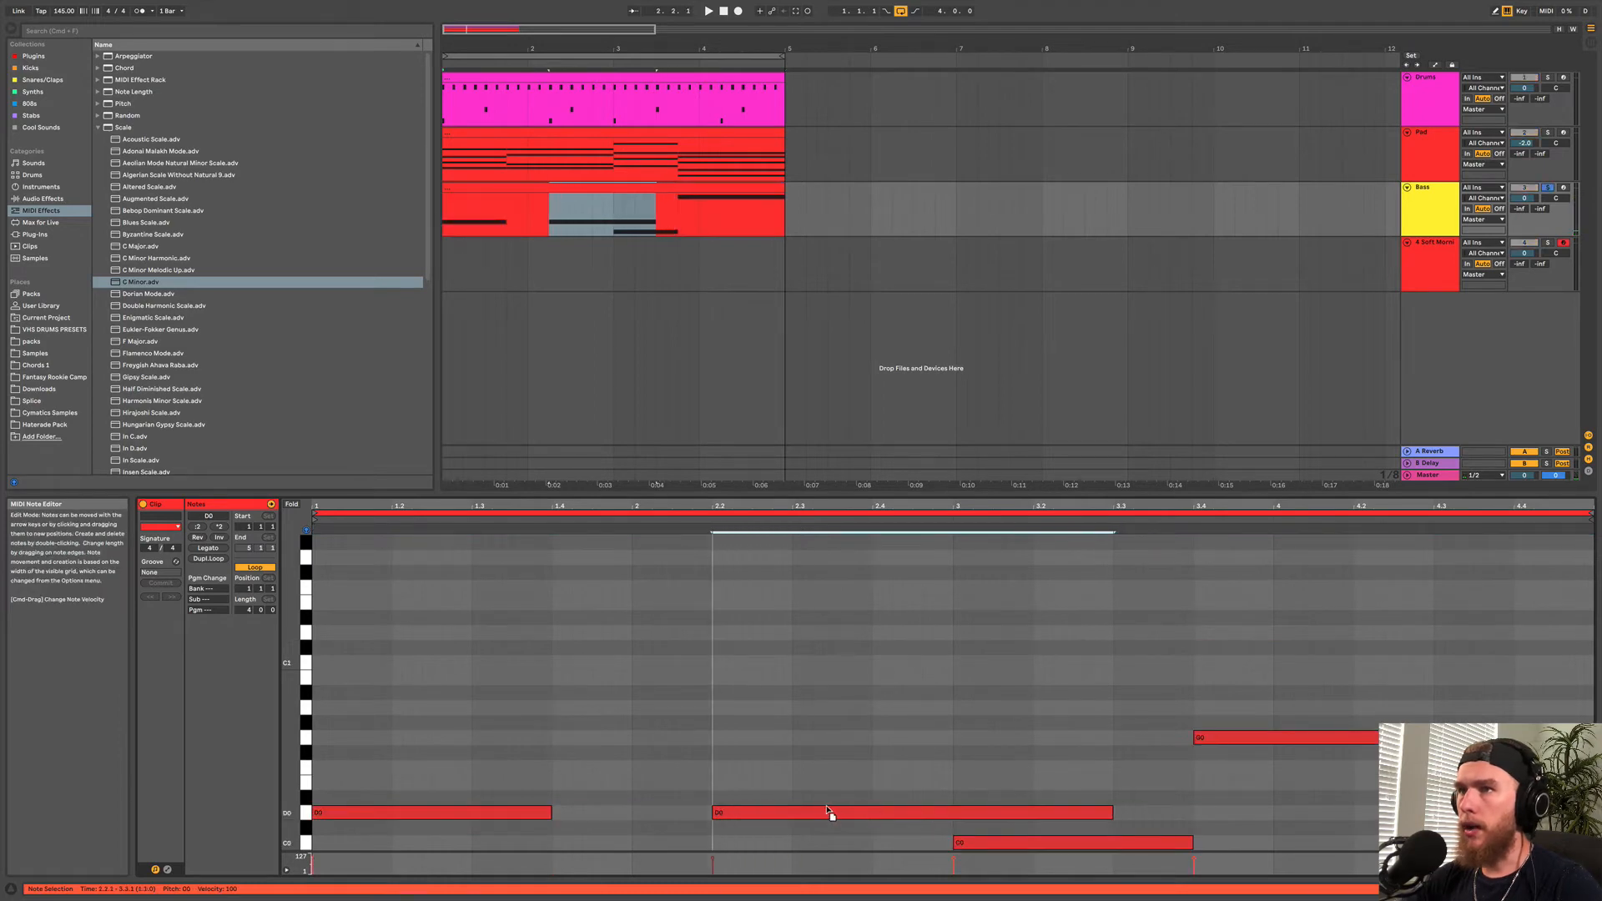
drag(1112, 812, 947, 811)
drag(1243, 738, 1389, 746)
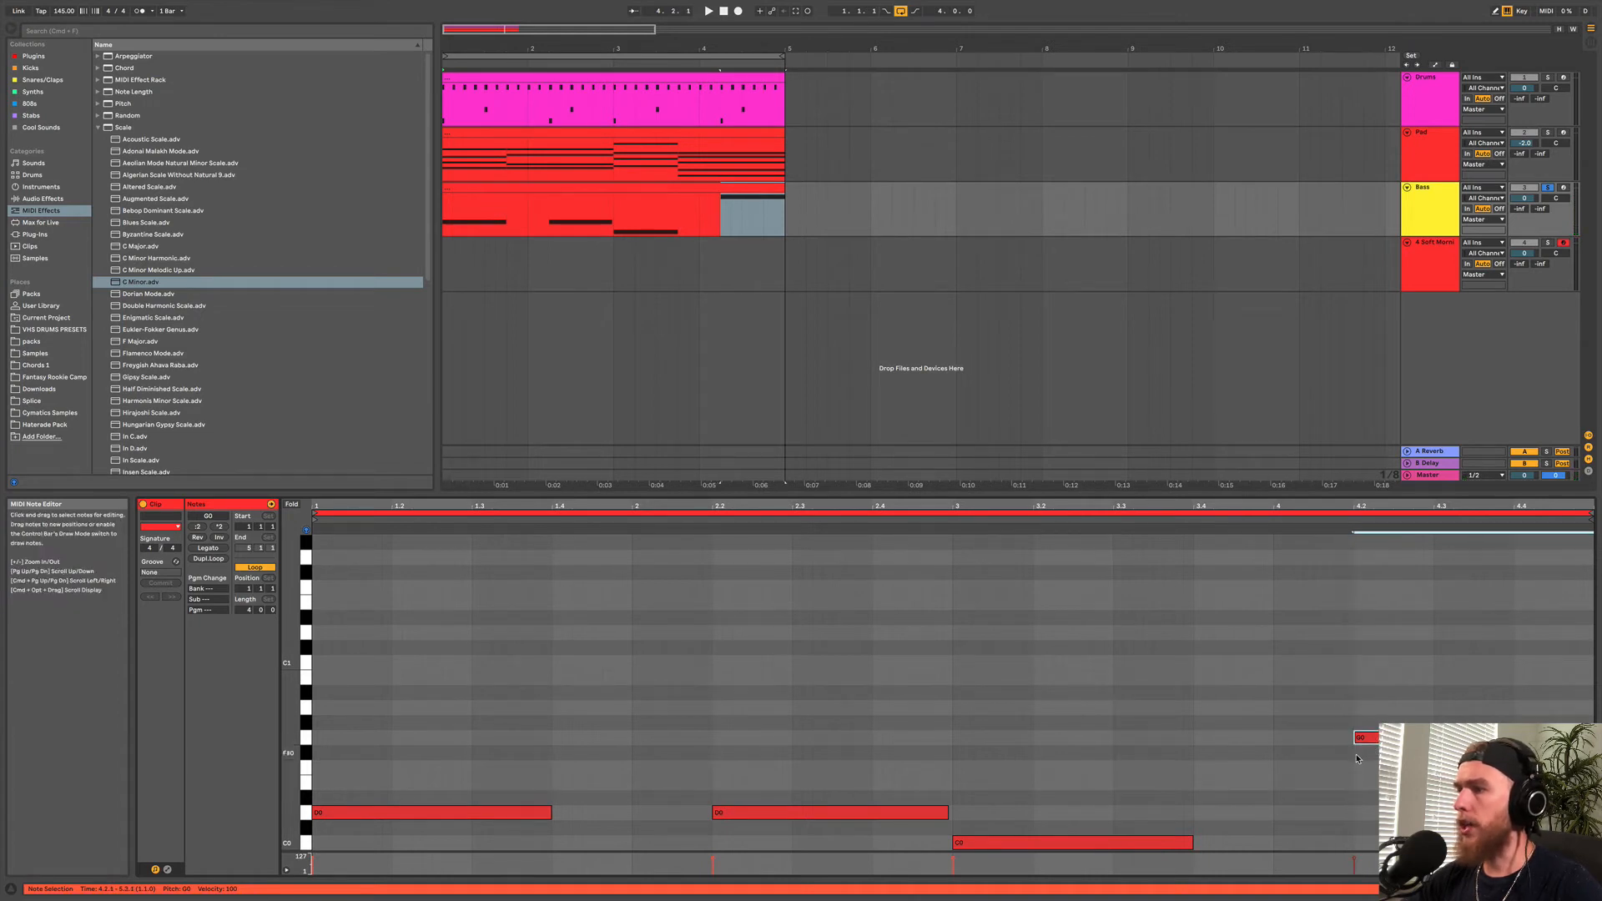
key(space)
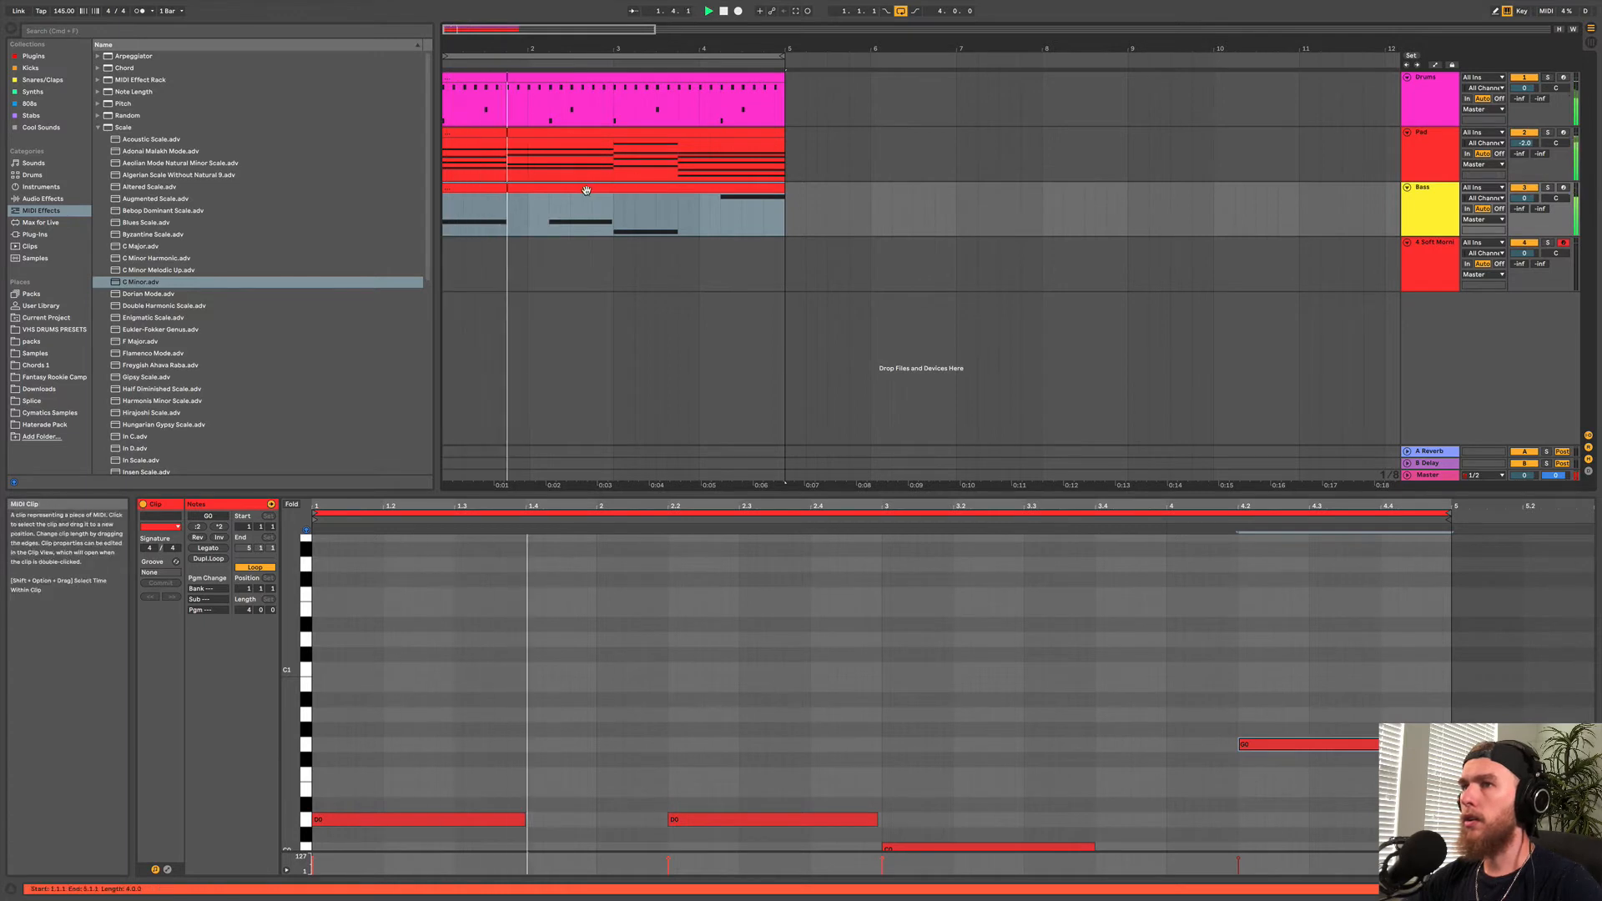
click(617, 188)
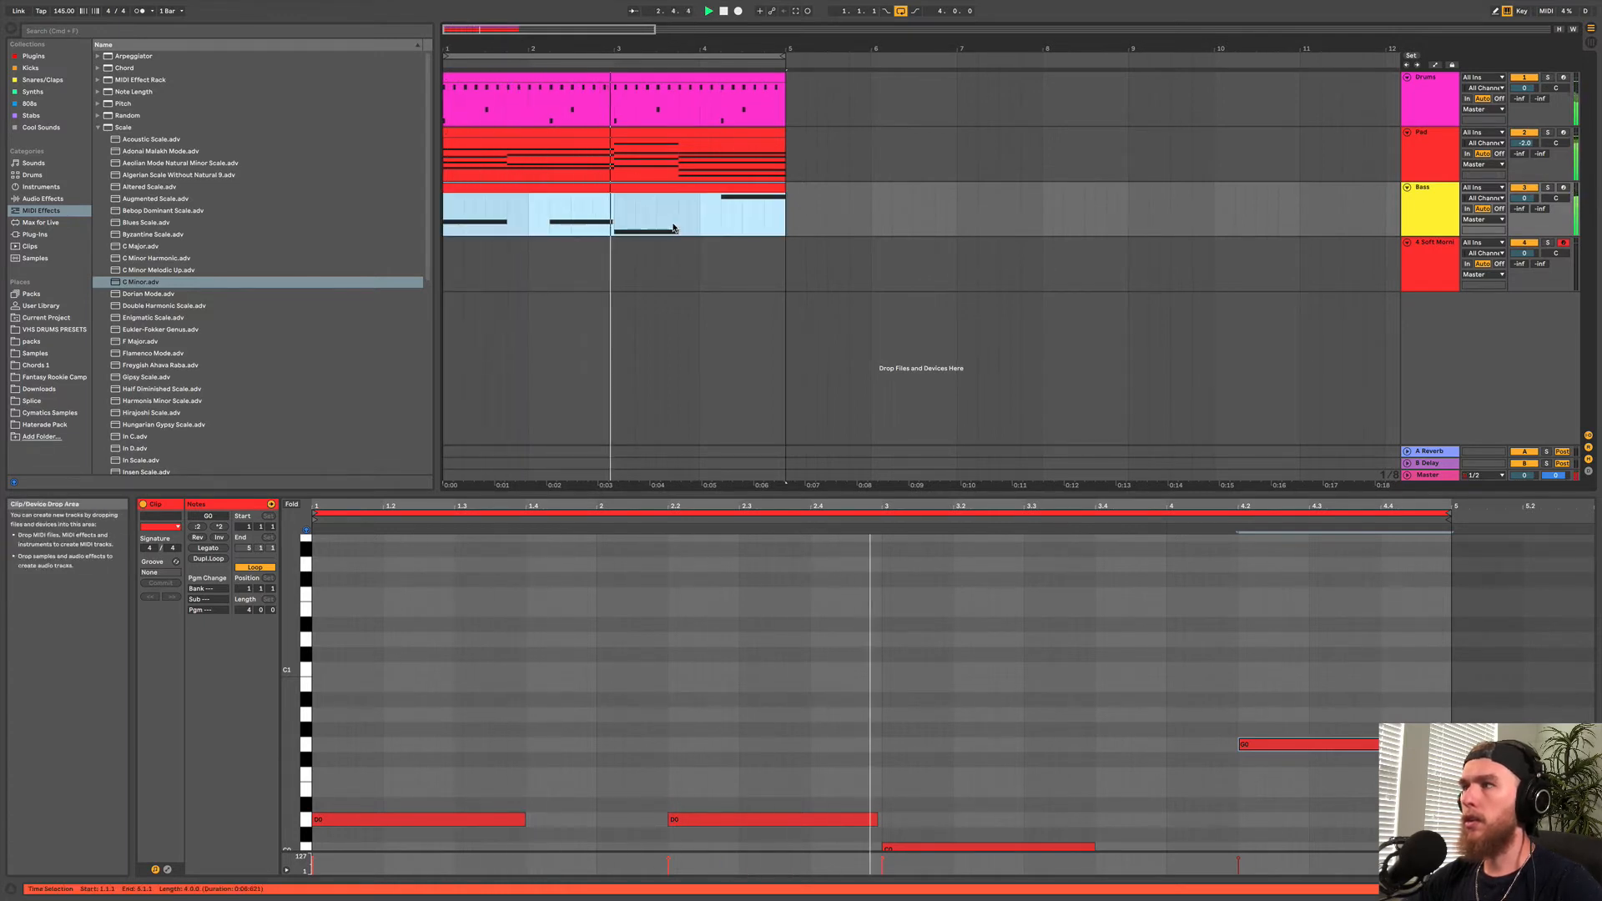
Stop playback, select the Drums, Pad and Bass tracks together and lower their volumes by about 3 dB.
key(space)
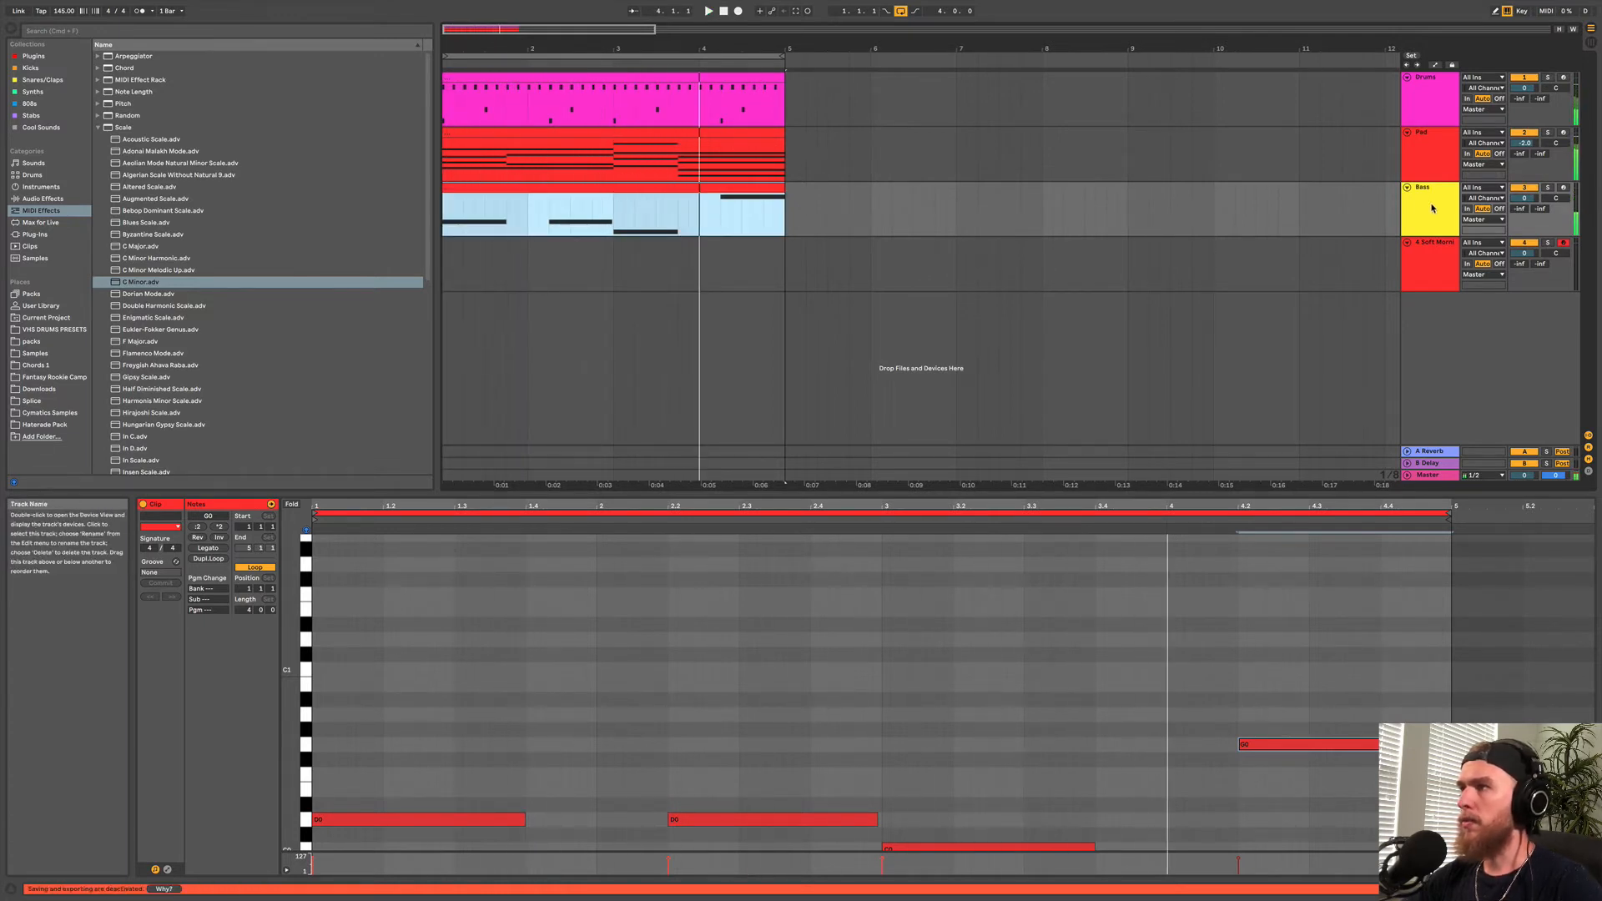
click(1433, 206)
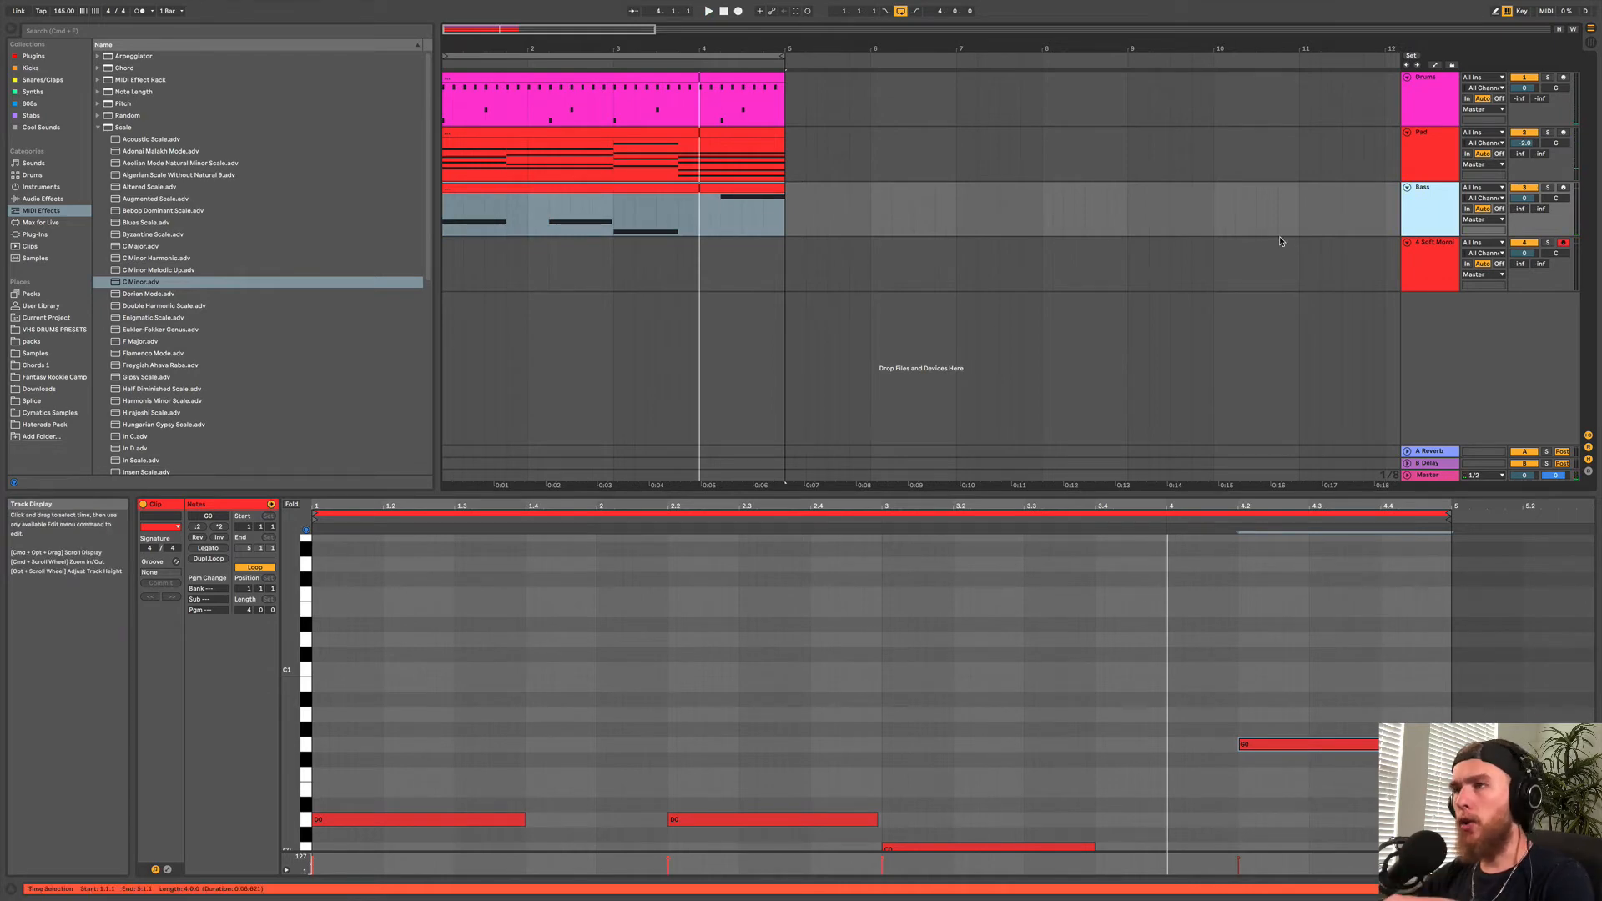
click(1427, 171)
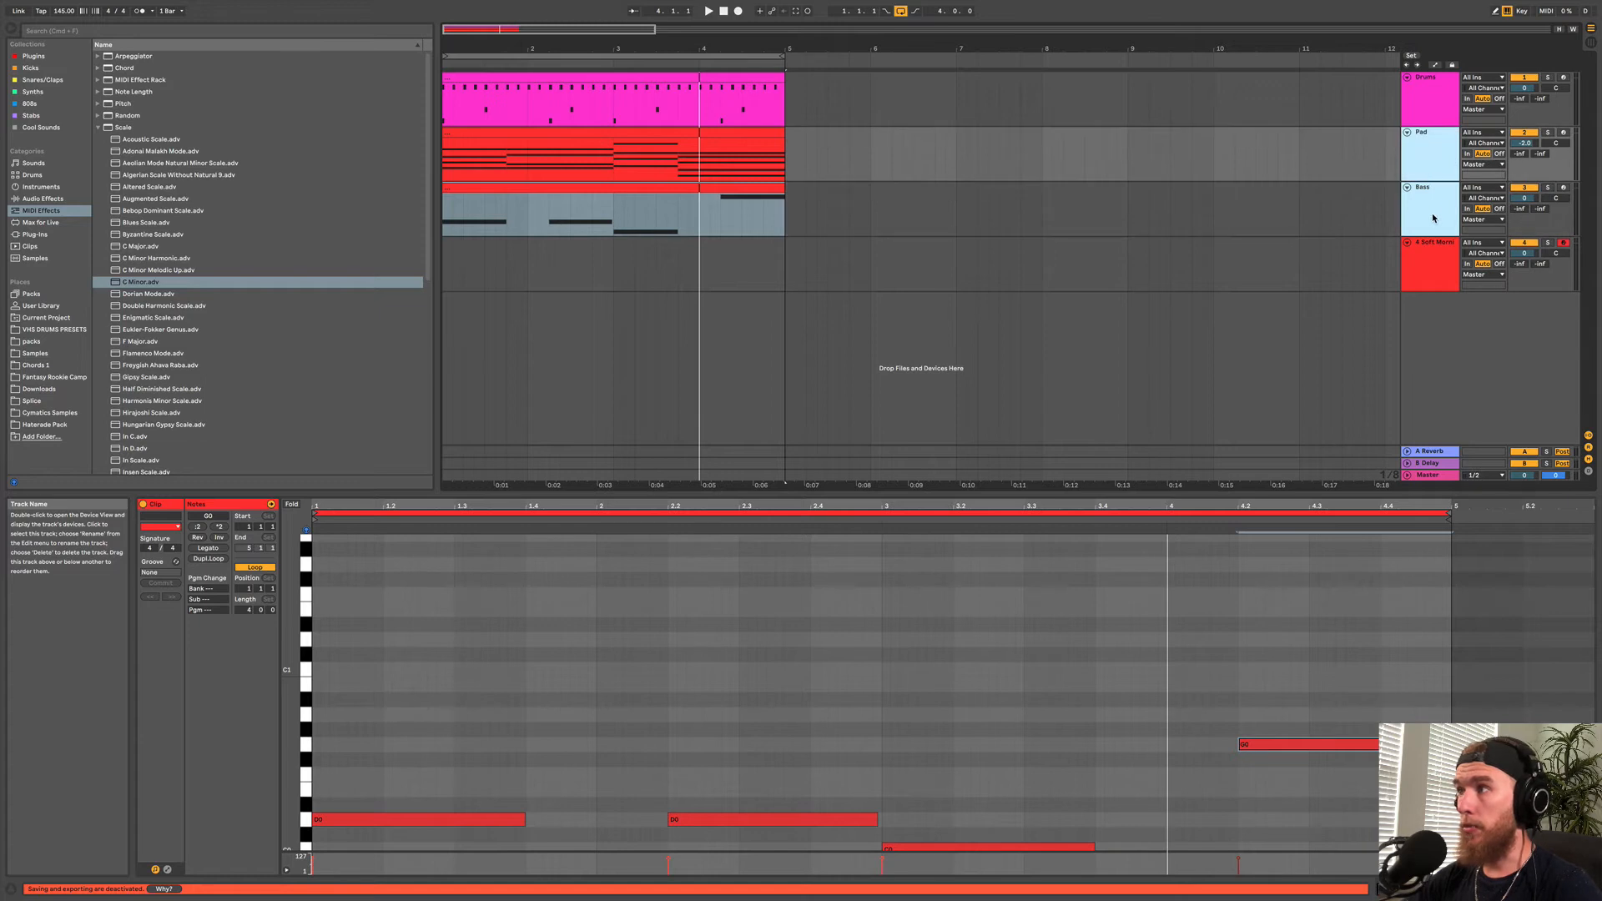
click(1434, 218)
click(1440, 165)
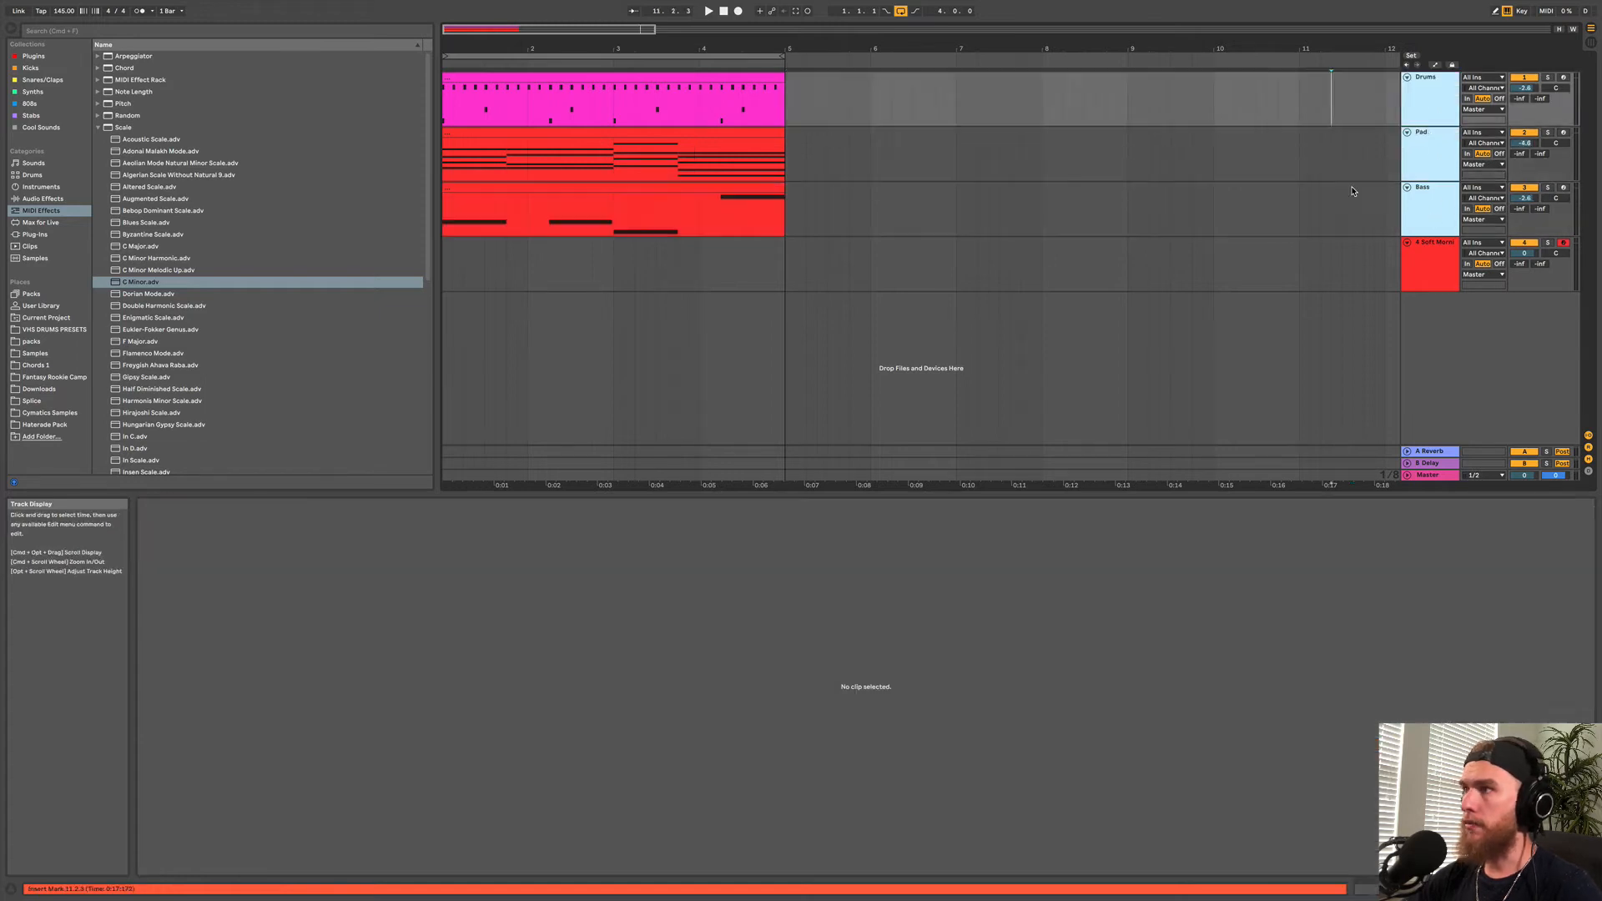
click(1355, 199)
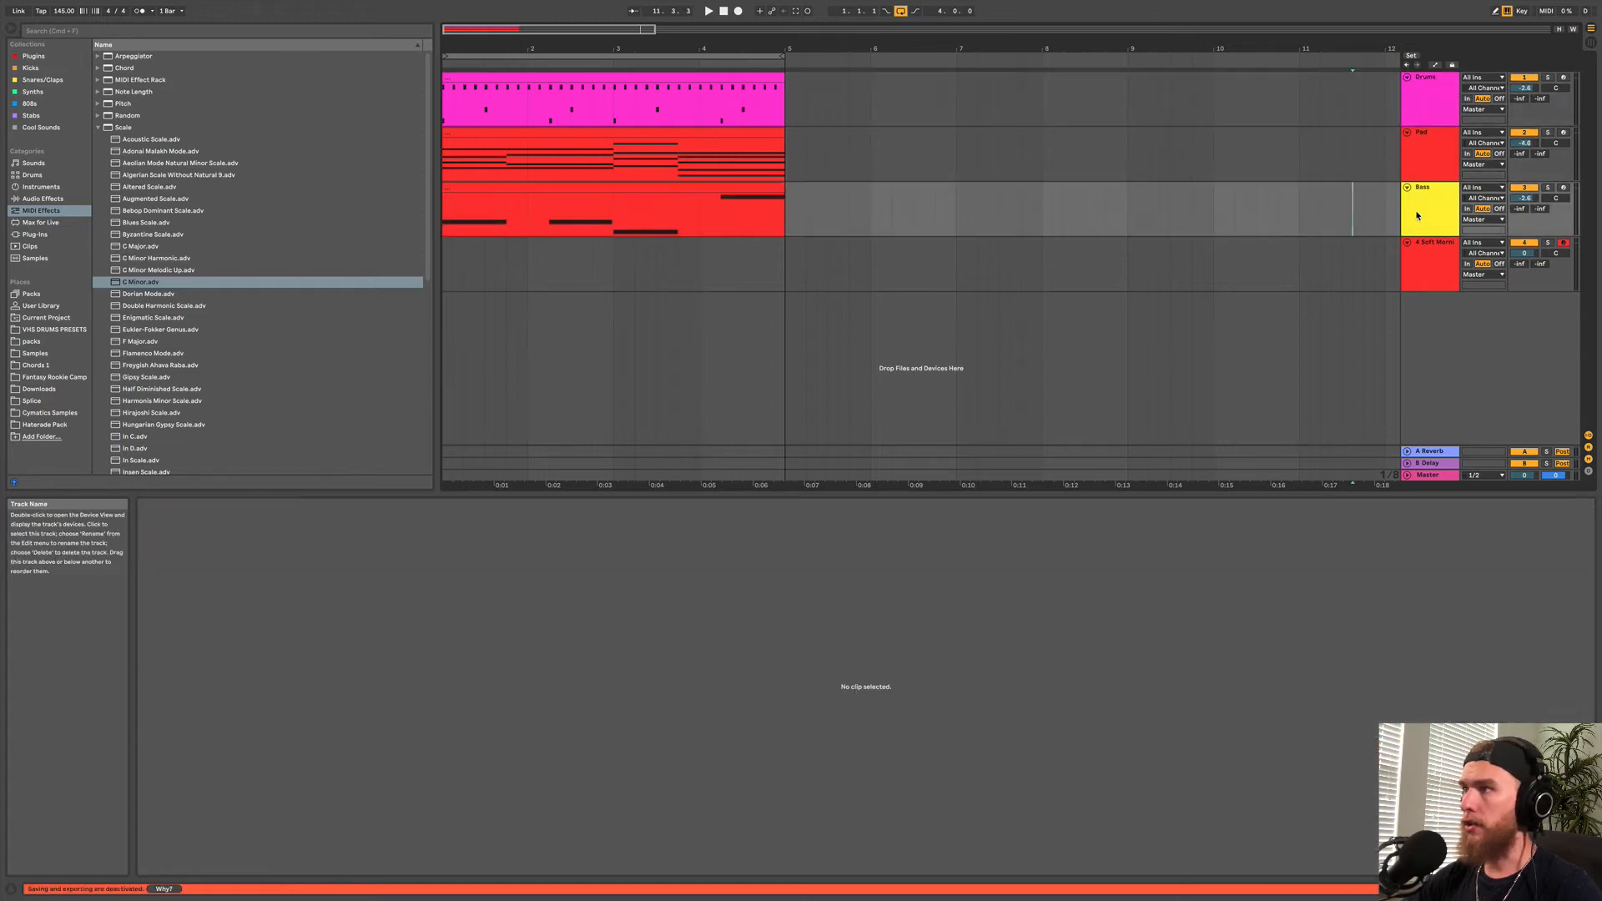
shift+click(1433, 106)
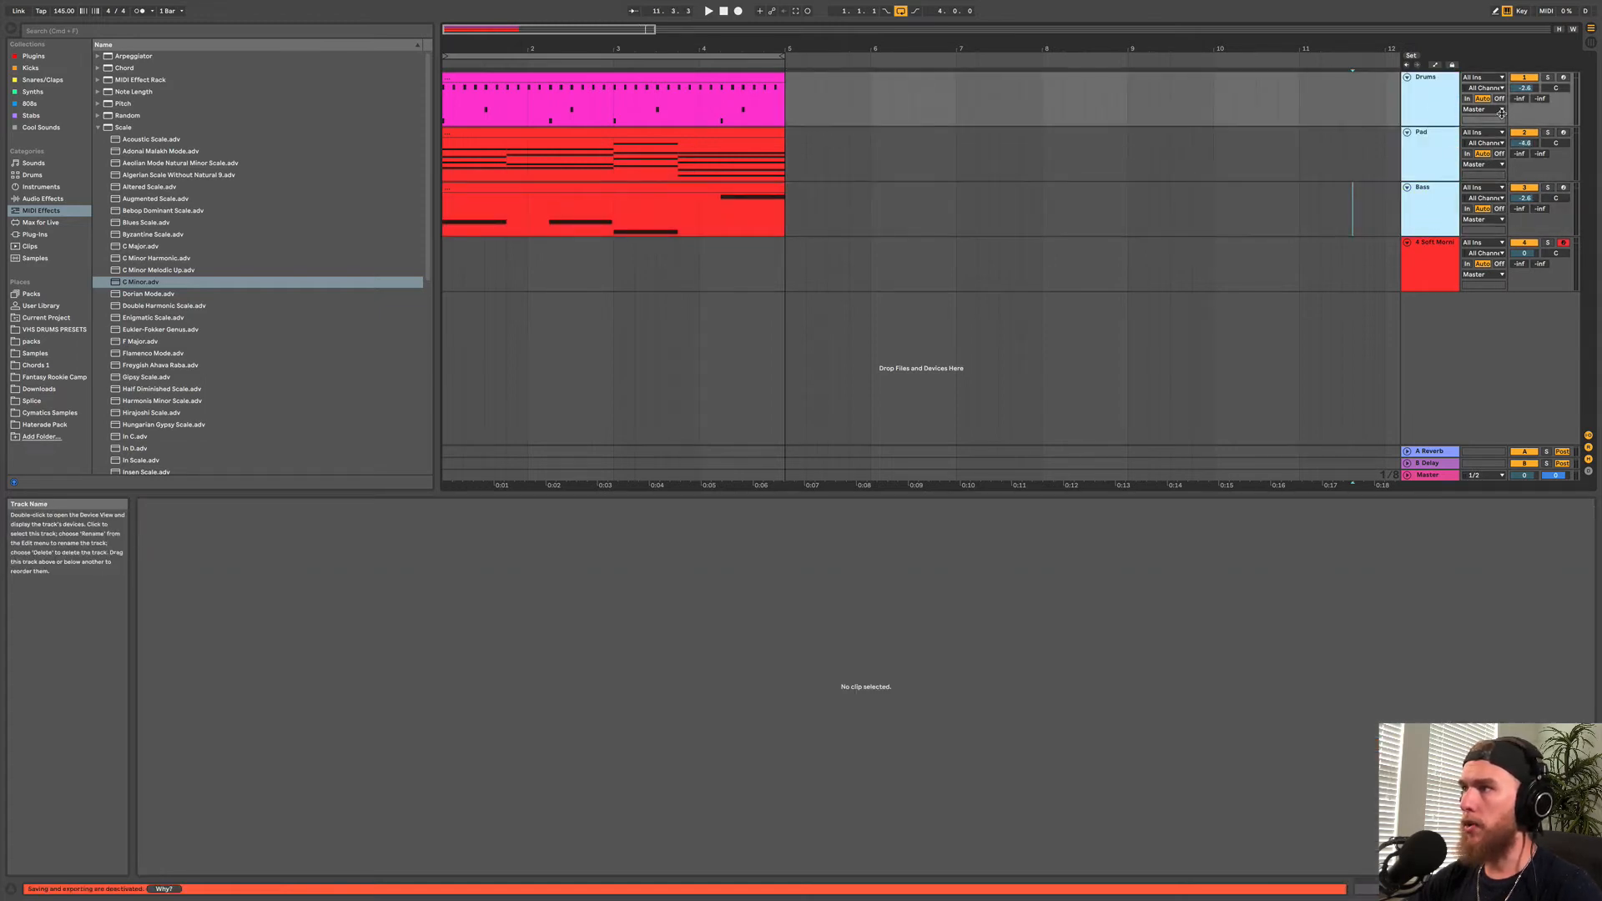
click(1531, 89)
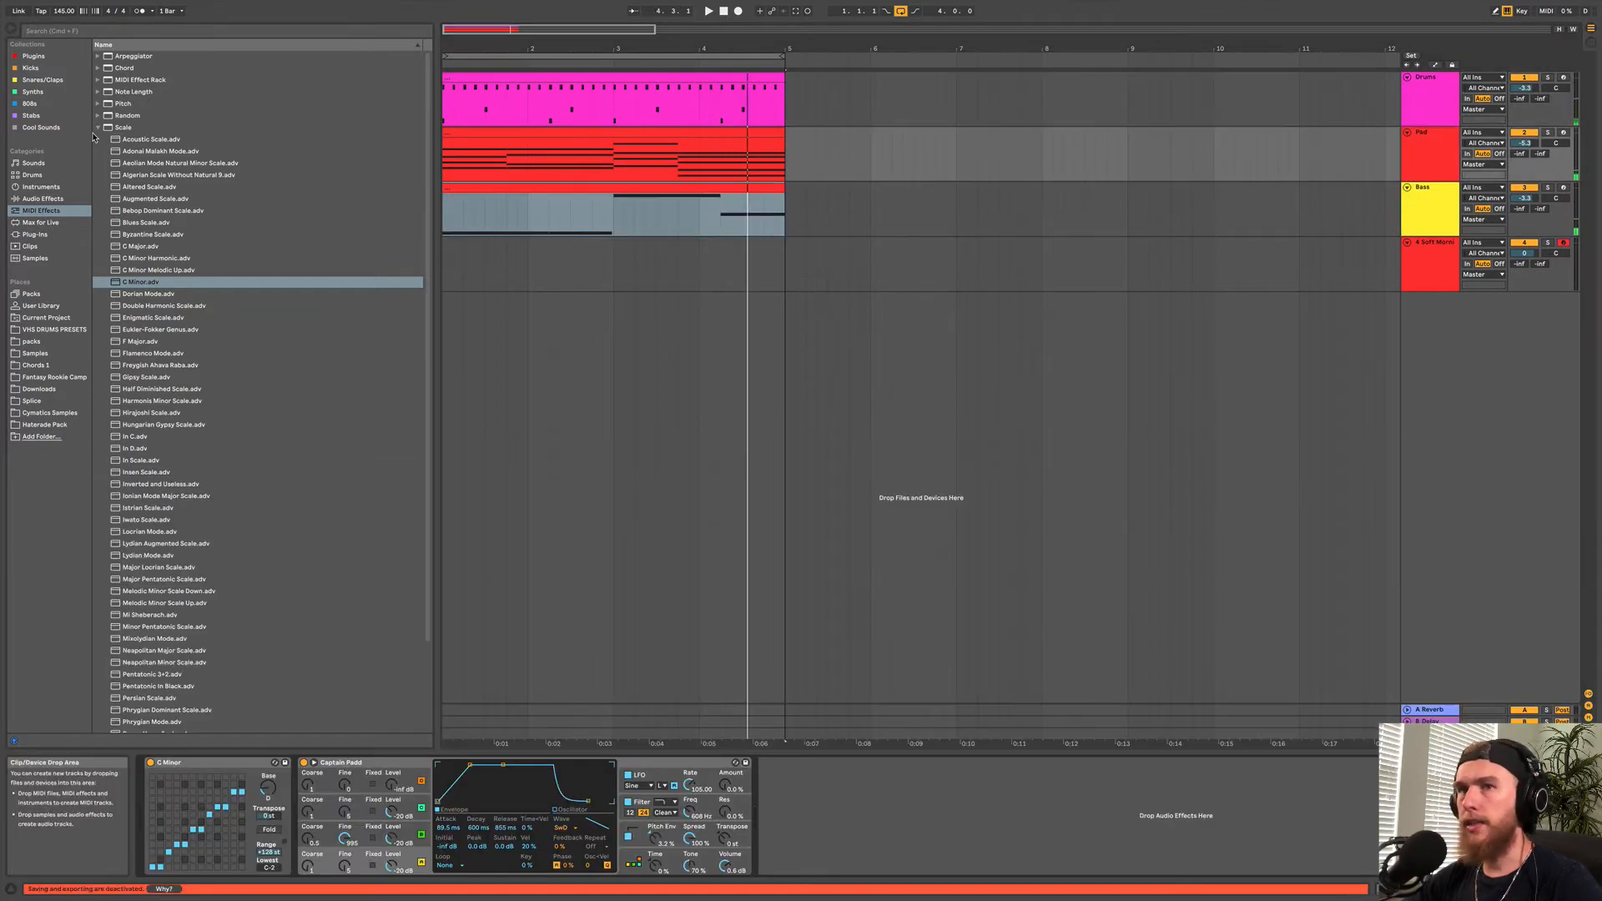
Add a Reverb to the Pad track with High quality and Dry/Wet at 100%.
click(42, 198)
double_click(125, 211)
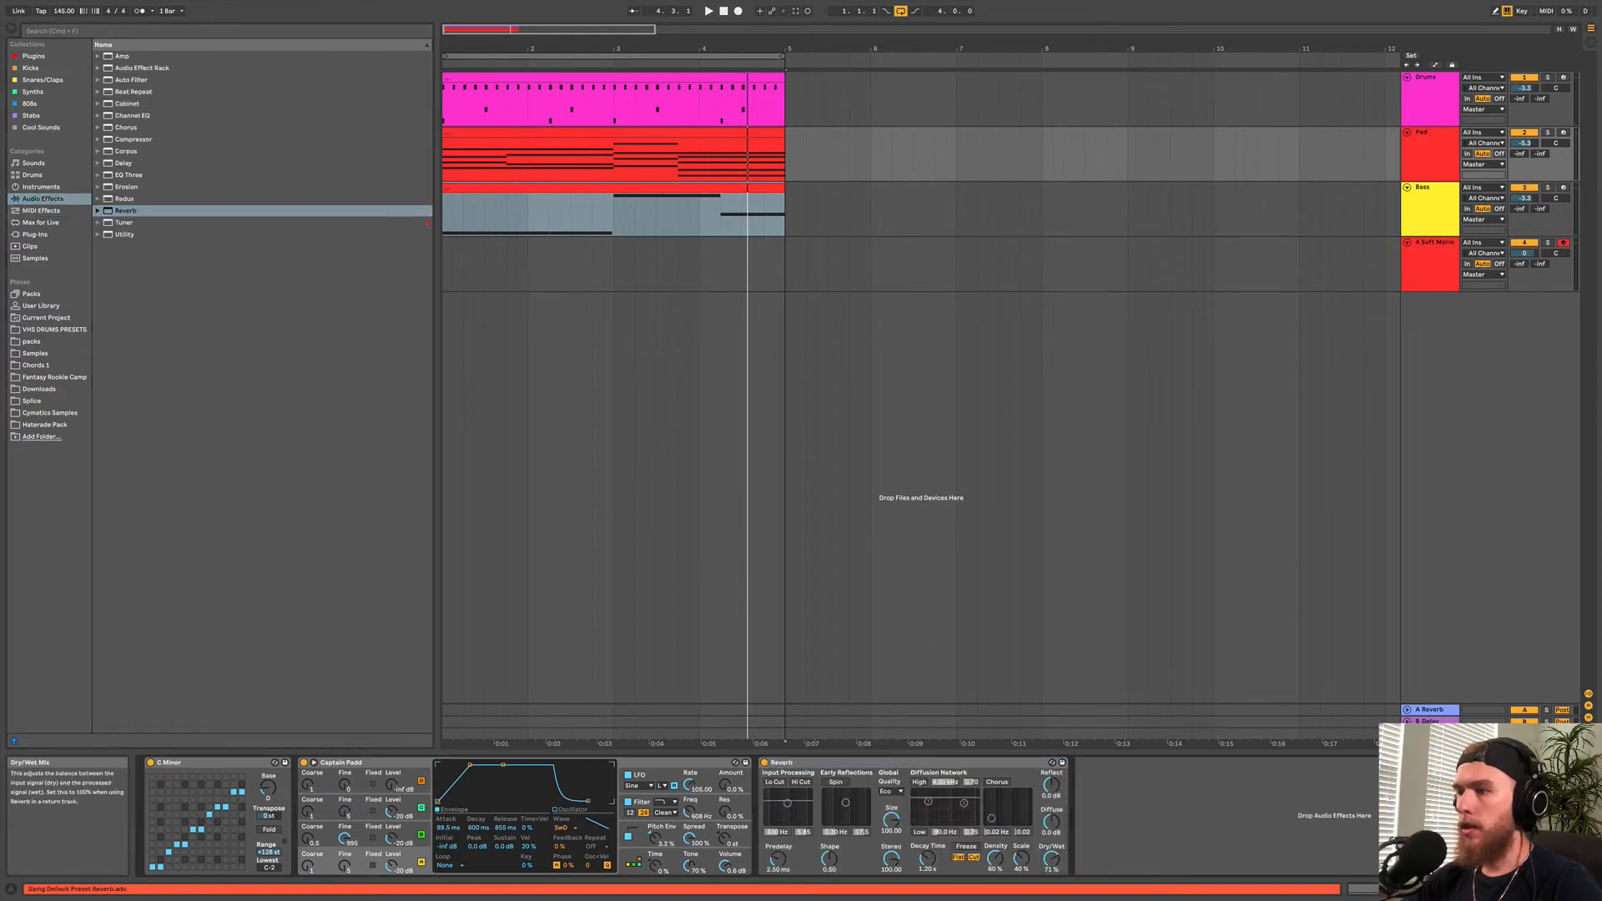
click(889, 791)
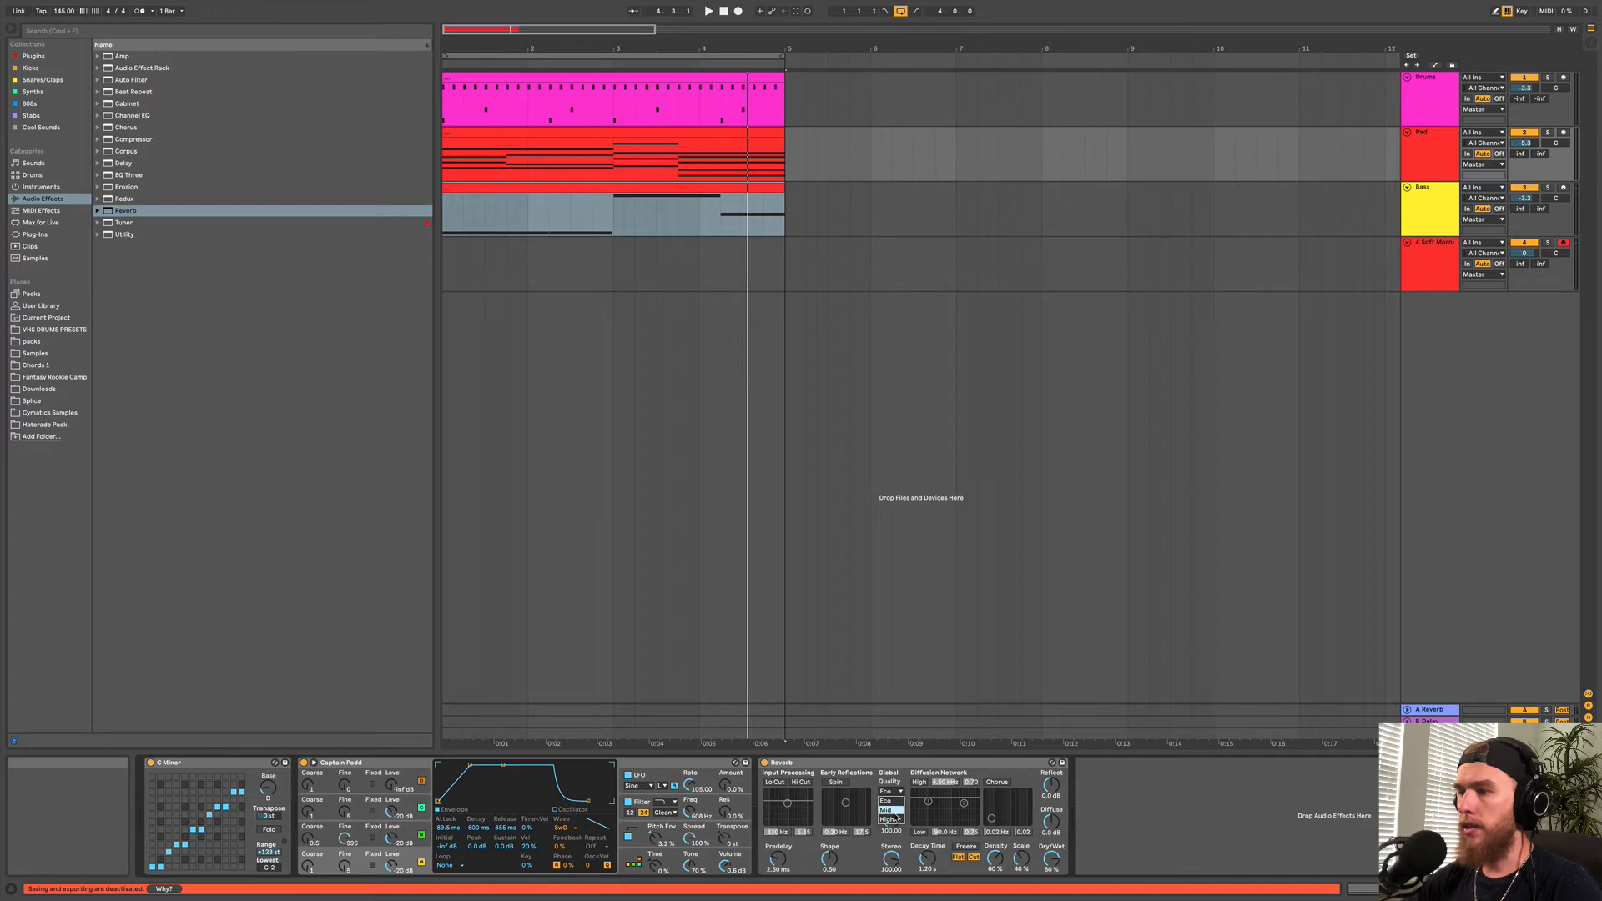
click(895, 819)
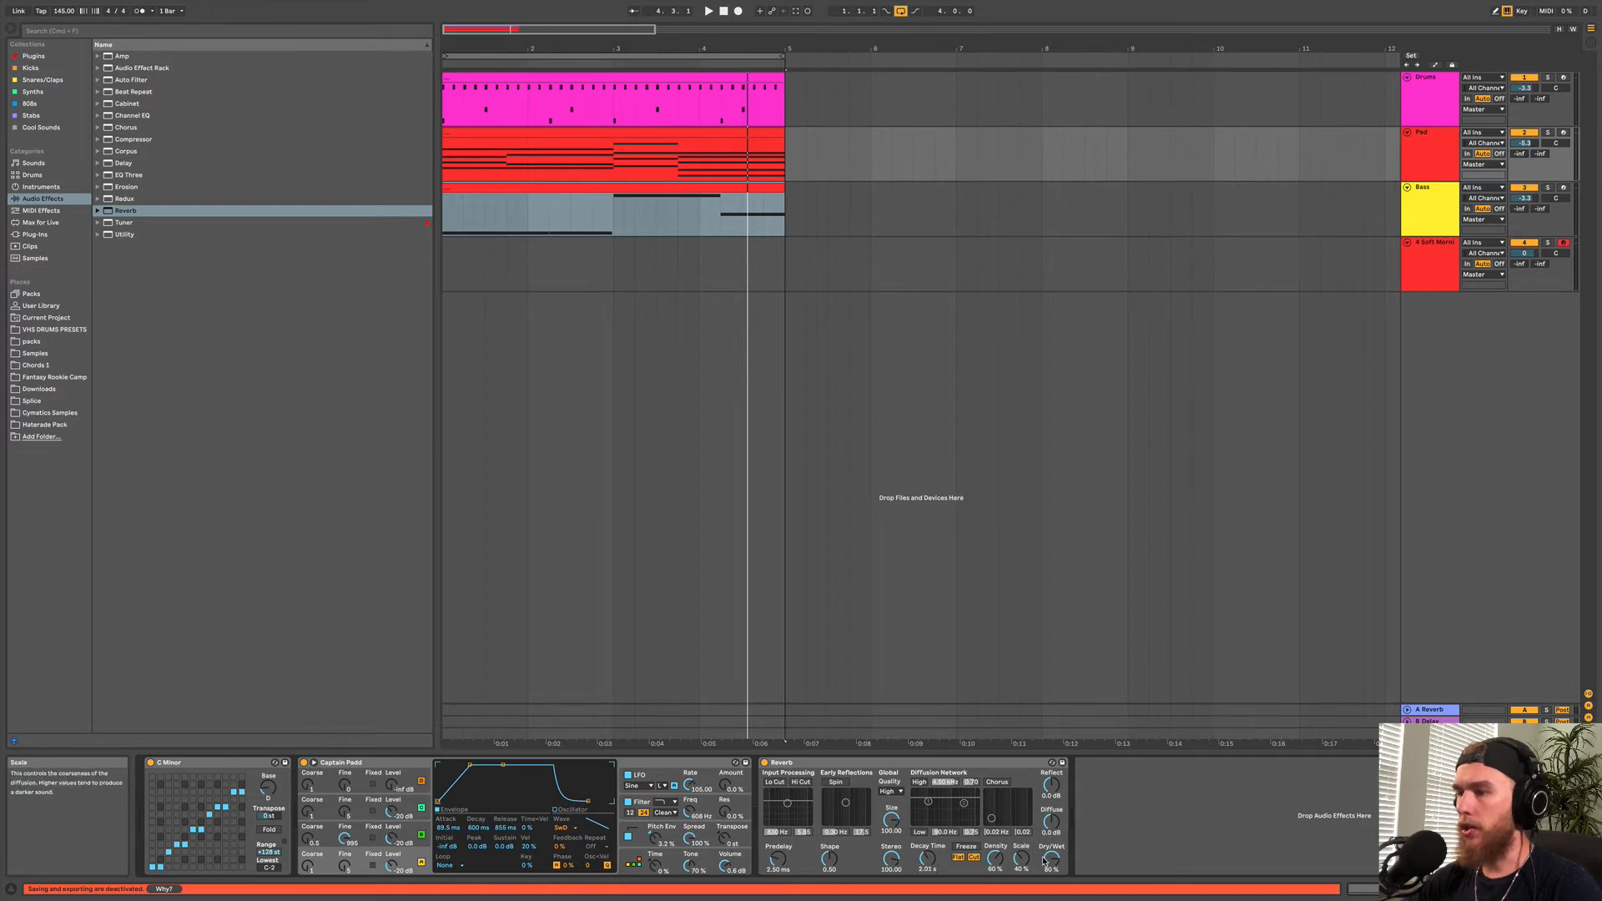
drag(1044, 861, 1044, 849)
Enable the Pad reverb's Hi Cut and Lo Cut input filters, center them at 1.82 kHz and lengthen the decay time.
click(801, 782)
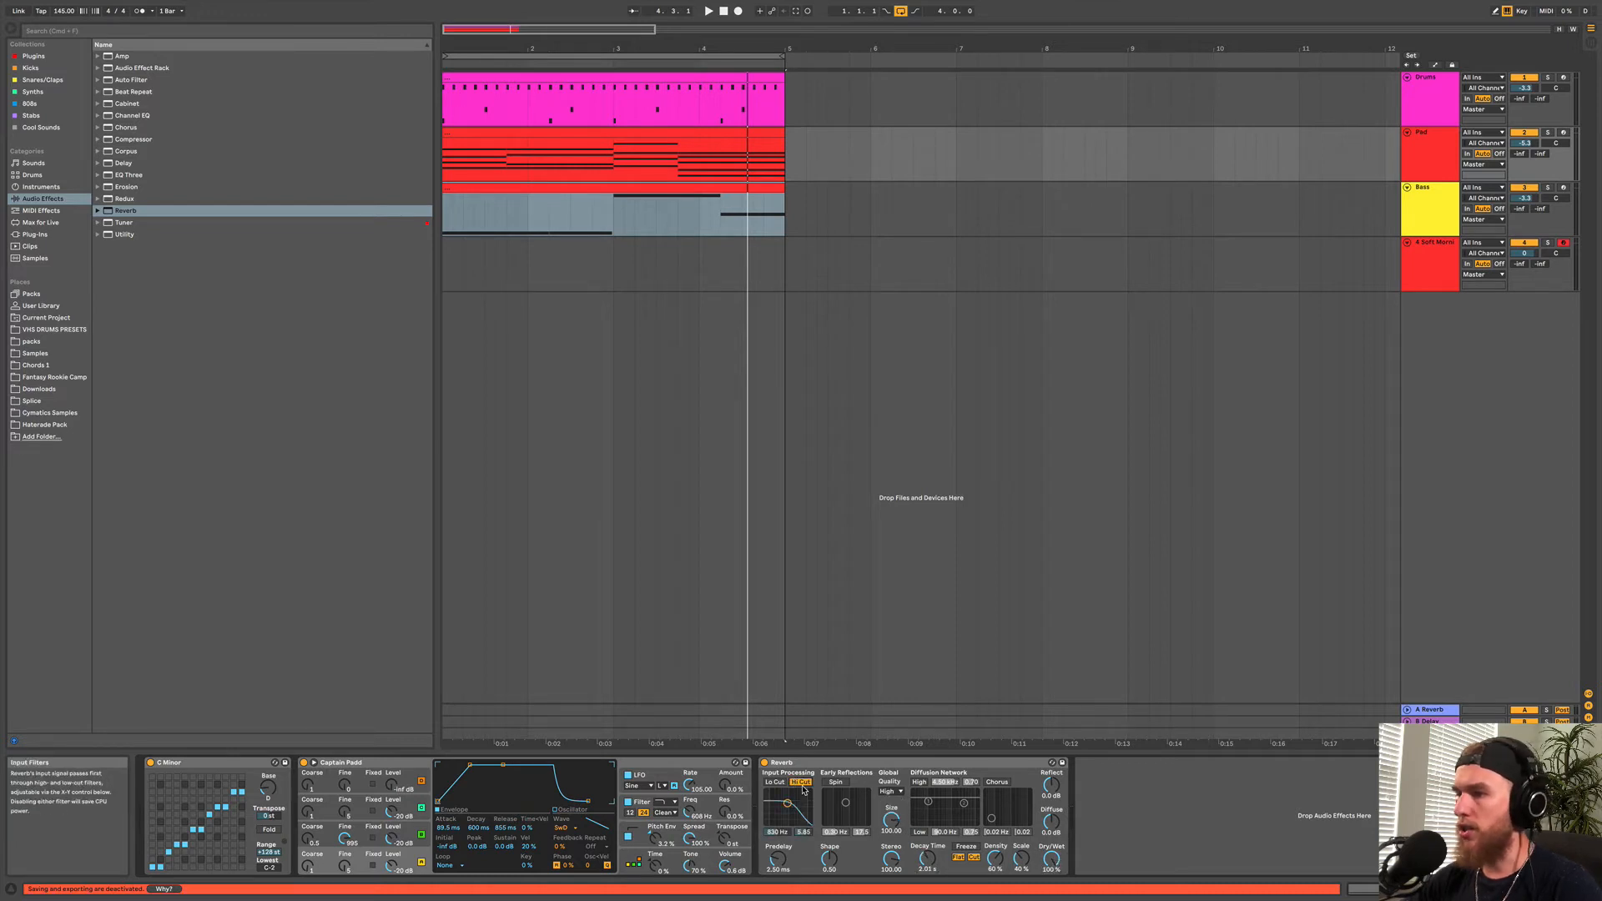
click(774, 781)
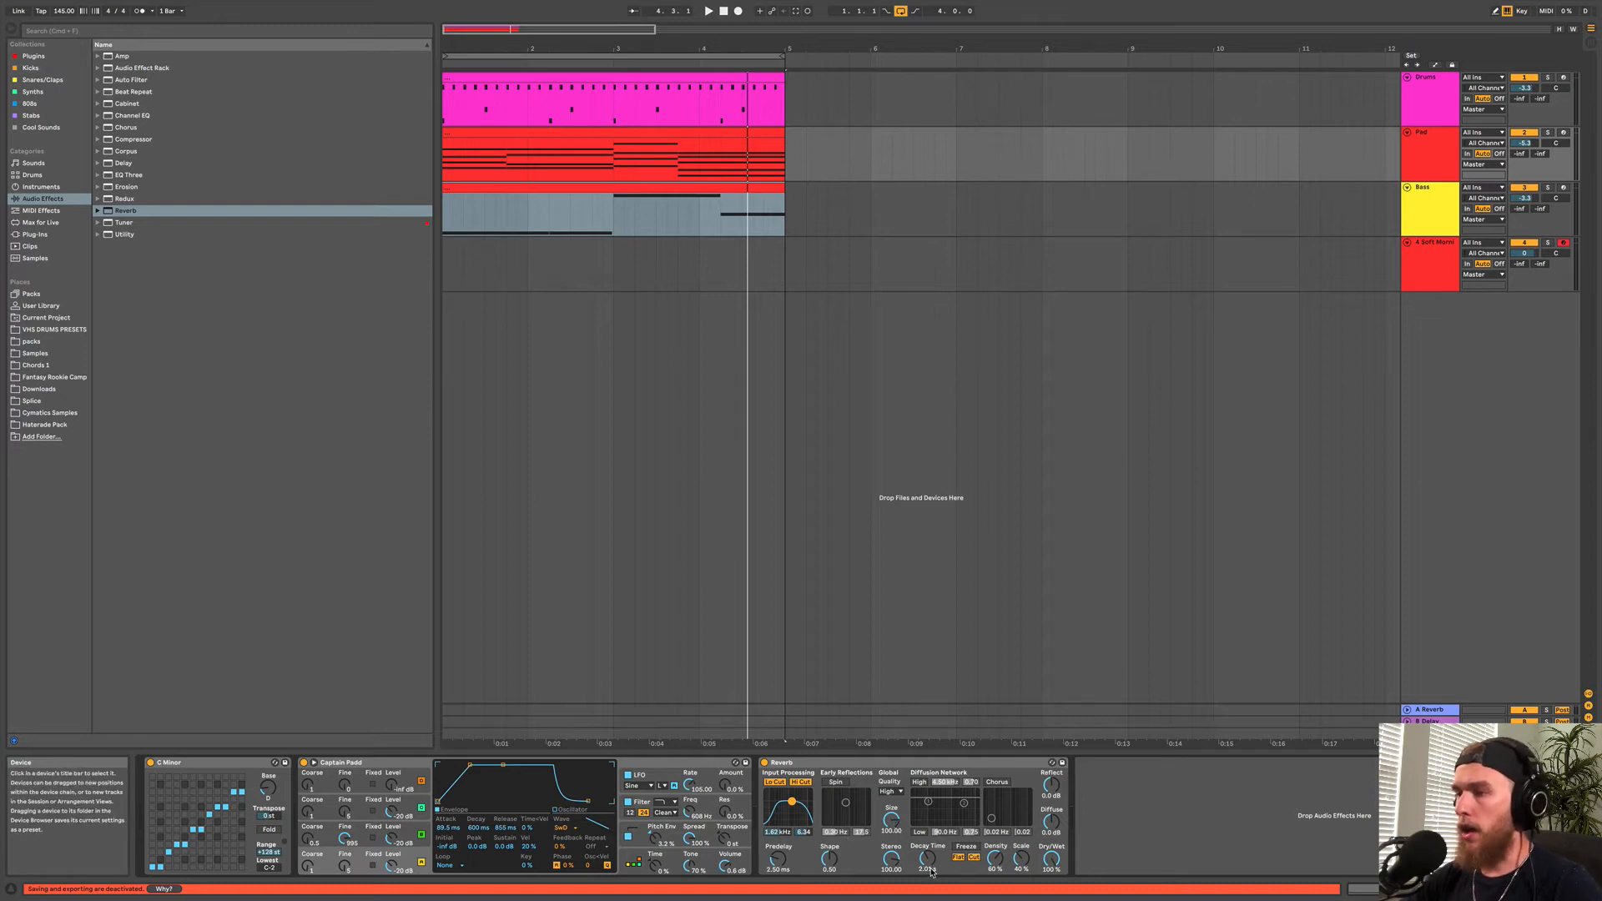
drag(929, 860, 929, 854)
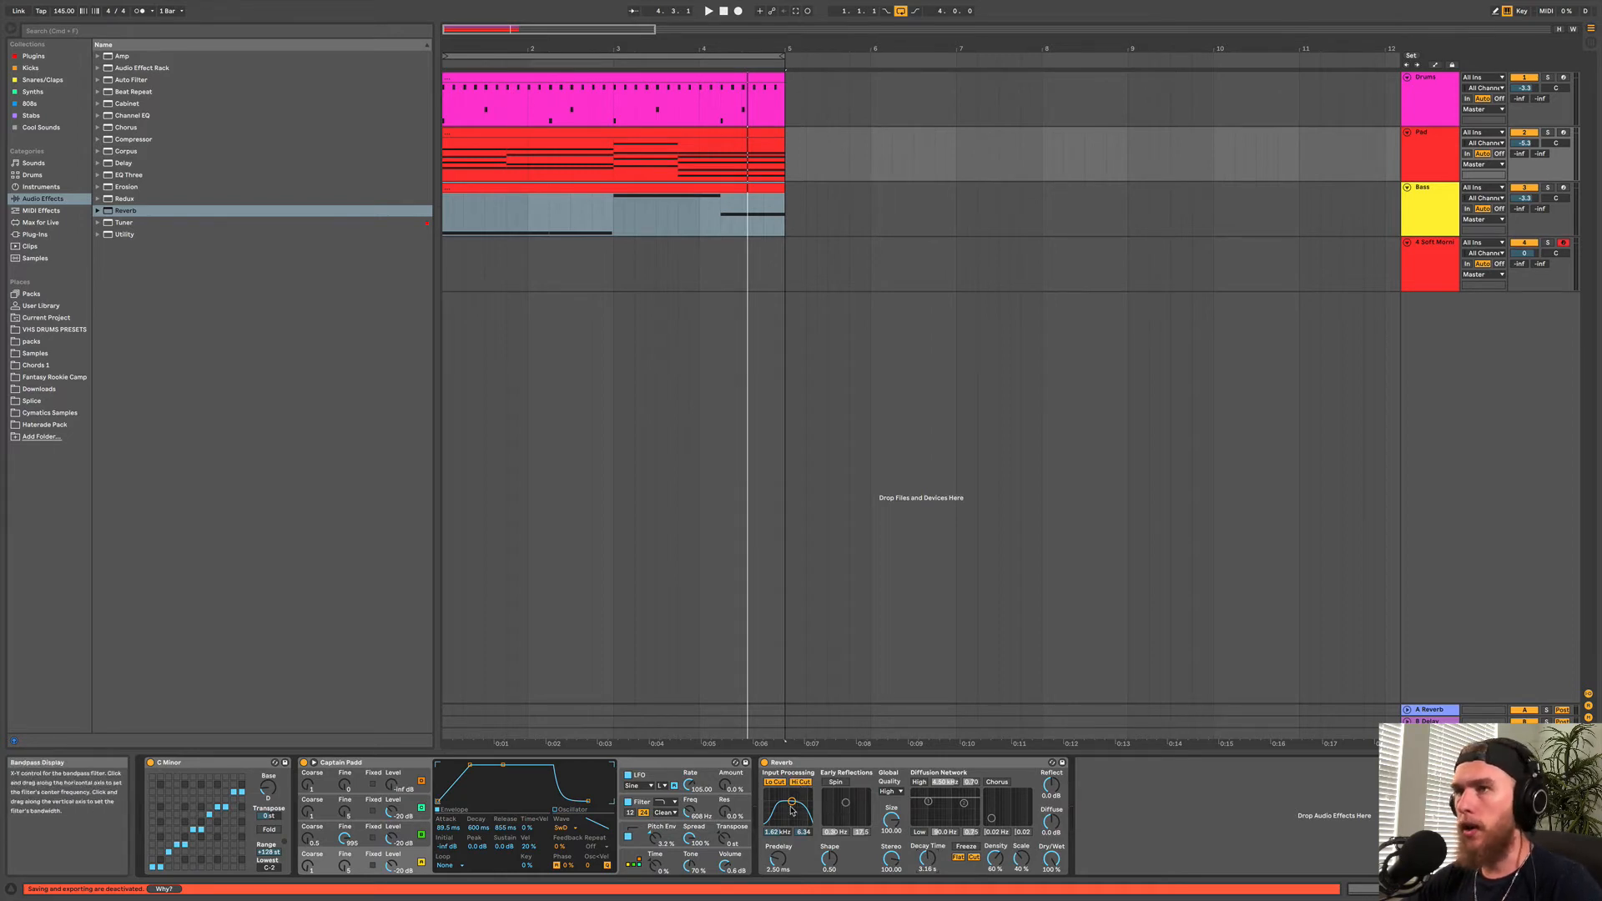
Play the loop and raise the Pad track's volume slightly to balance the reverb.
key(space)
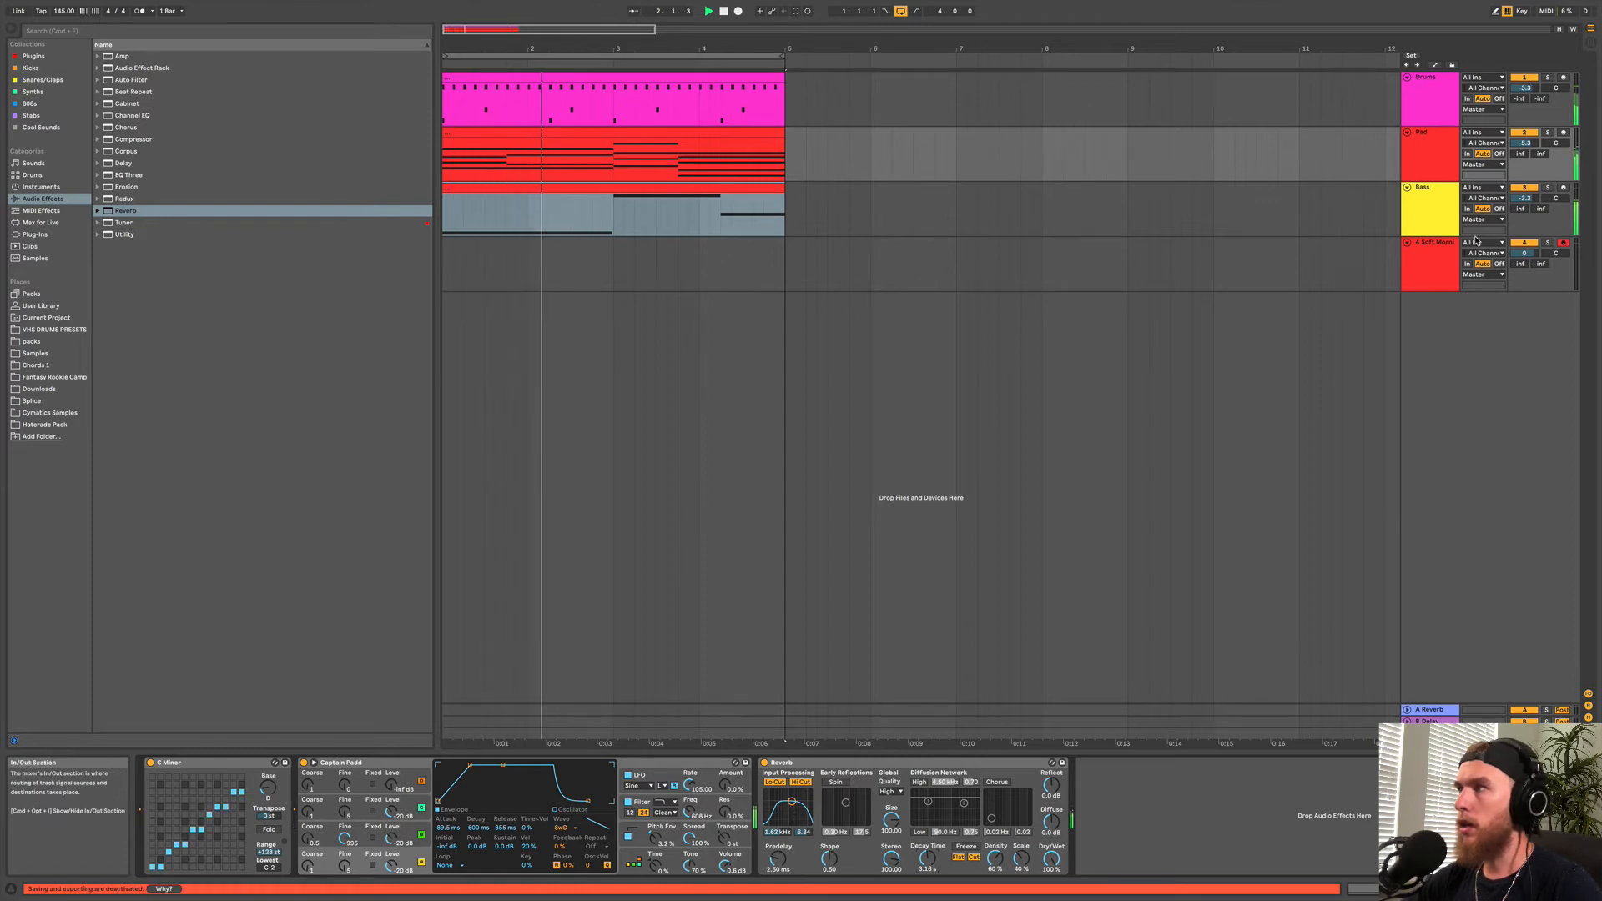
drag(1525, 144, 1525, 133)
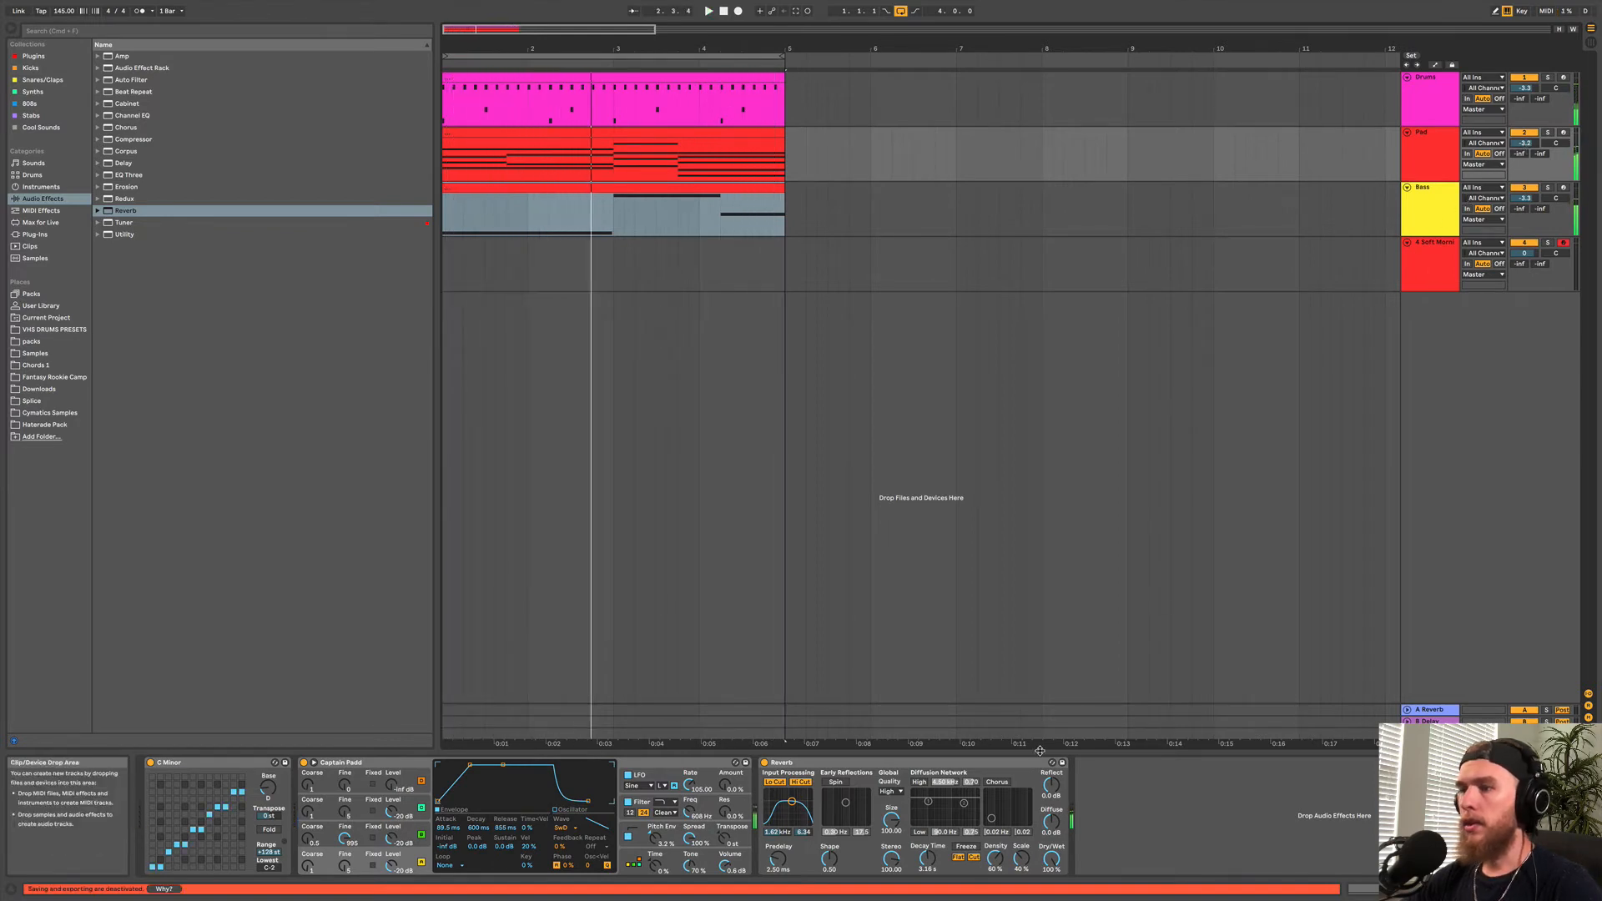
click(1439, 150)
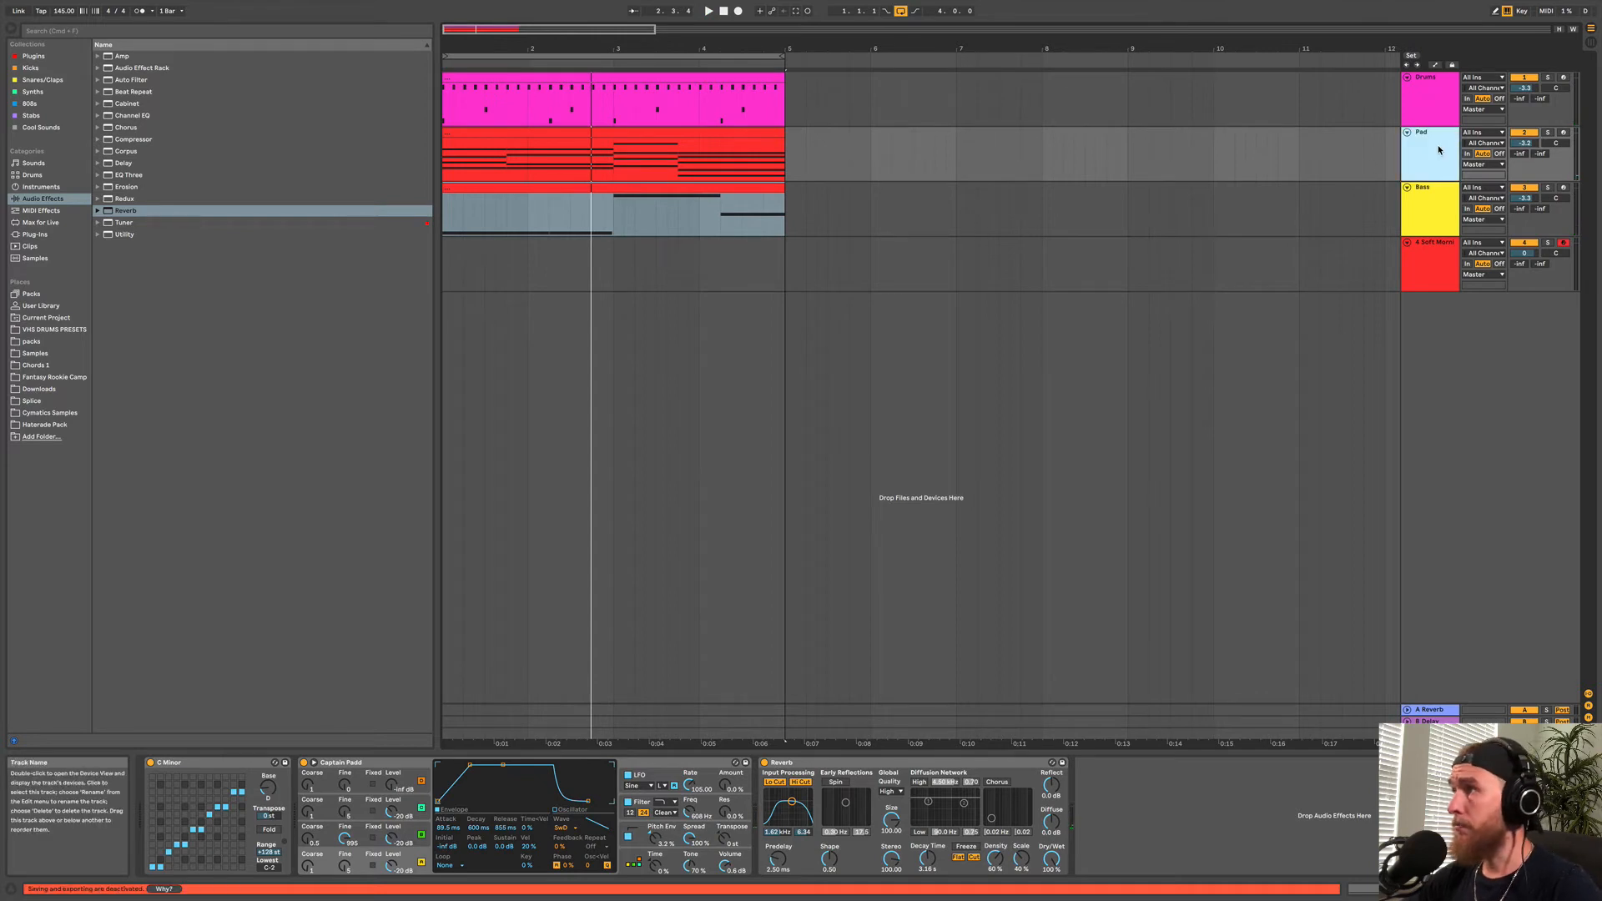
Lower the Pad reverb's input filter frequency, turn off its Hi Cut and play the loop.
click(790, 804)
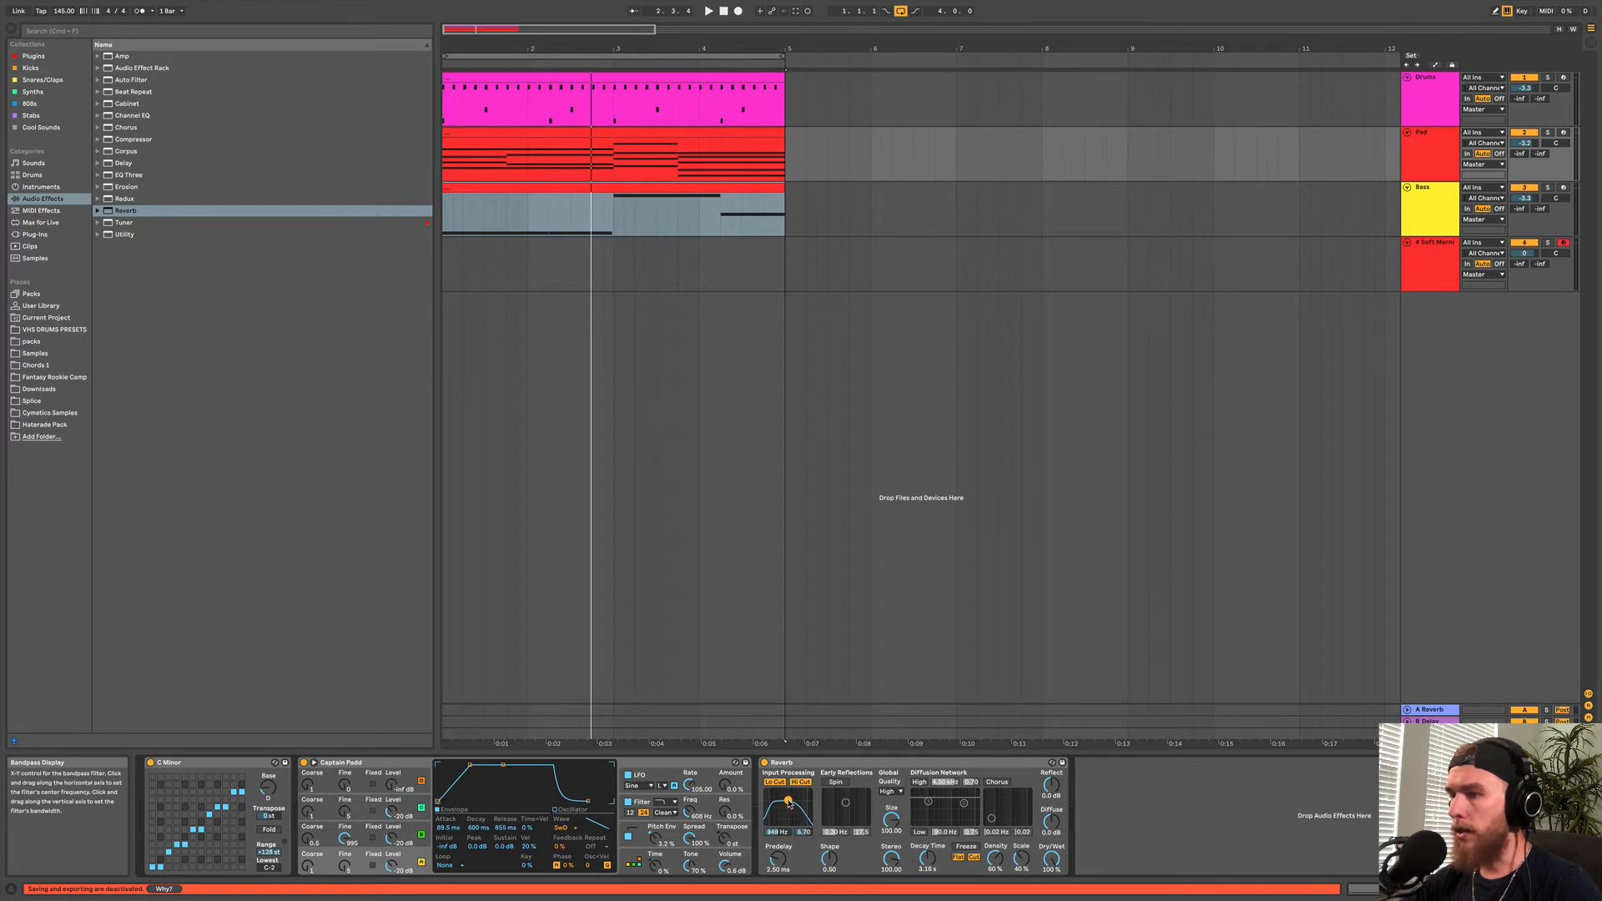
click(800, 783)
key(space)
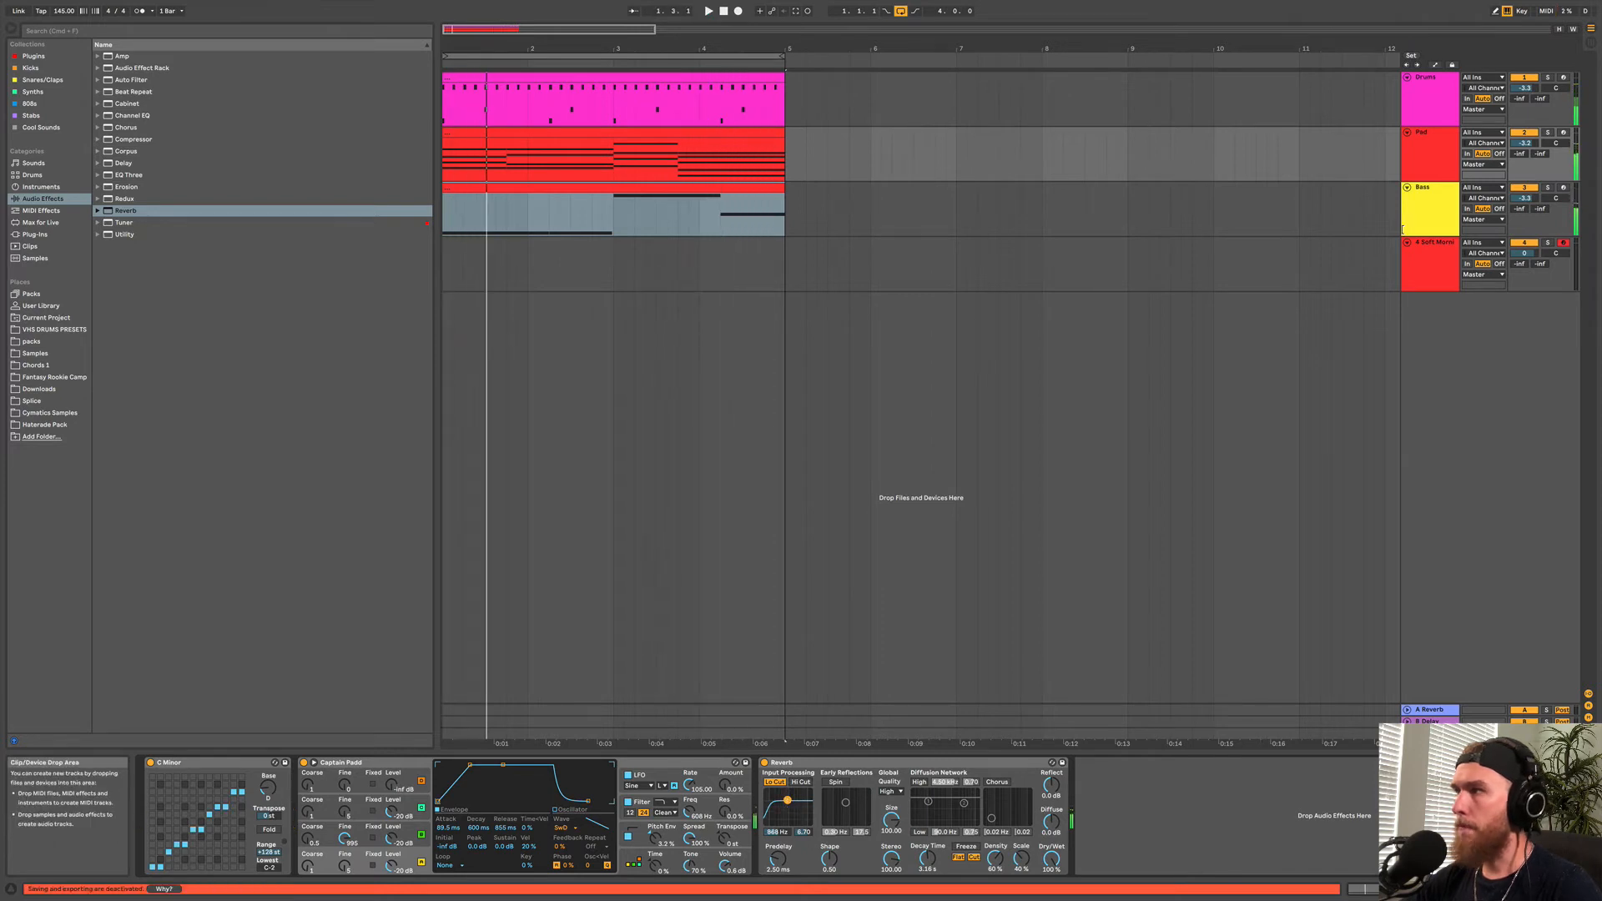
Insert an empty four-bar MIDI clip on the Soft Morning track, from bar 1 to bar 5.
click(1425, 250)
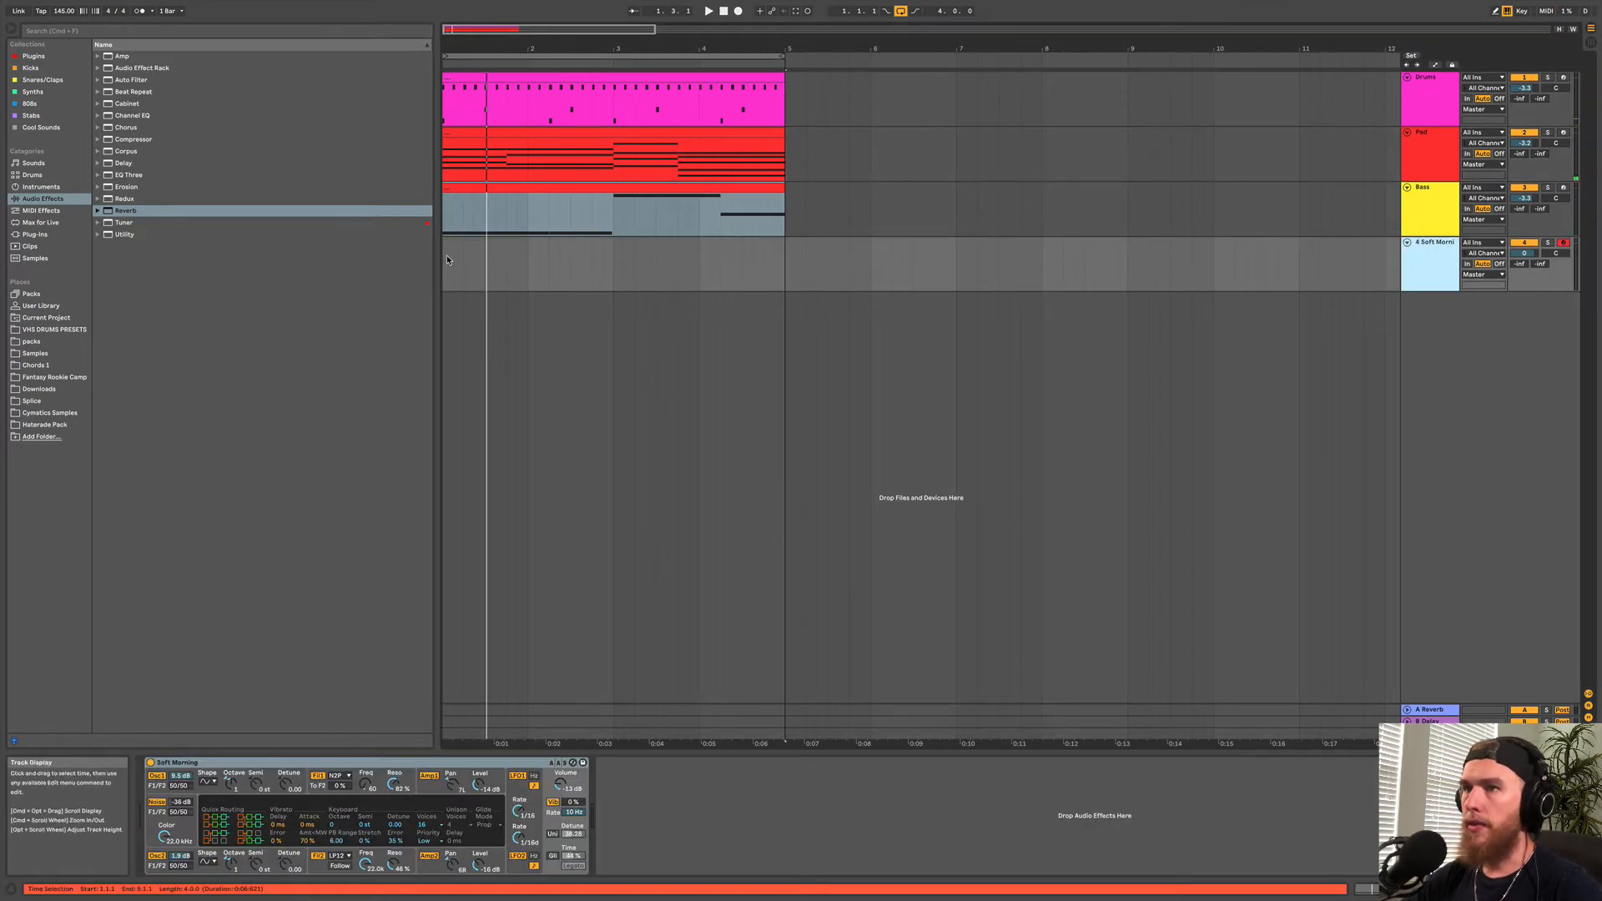
drag(447, 260, 765, 267)
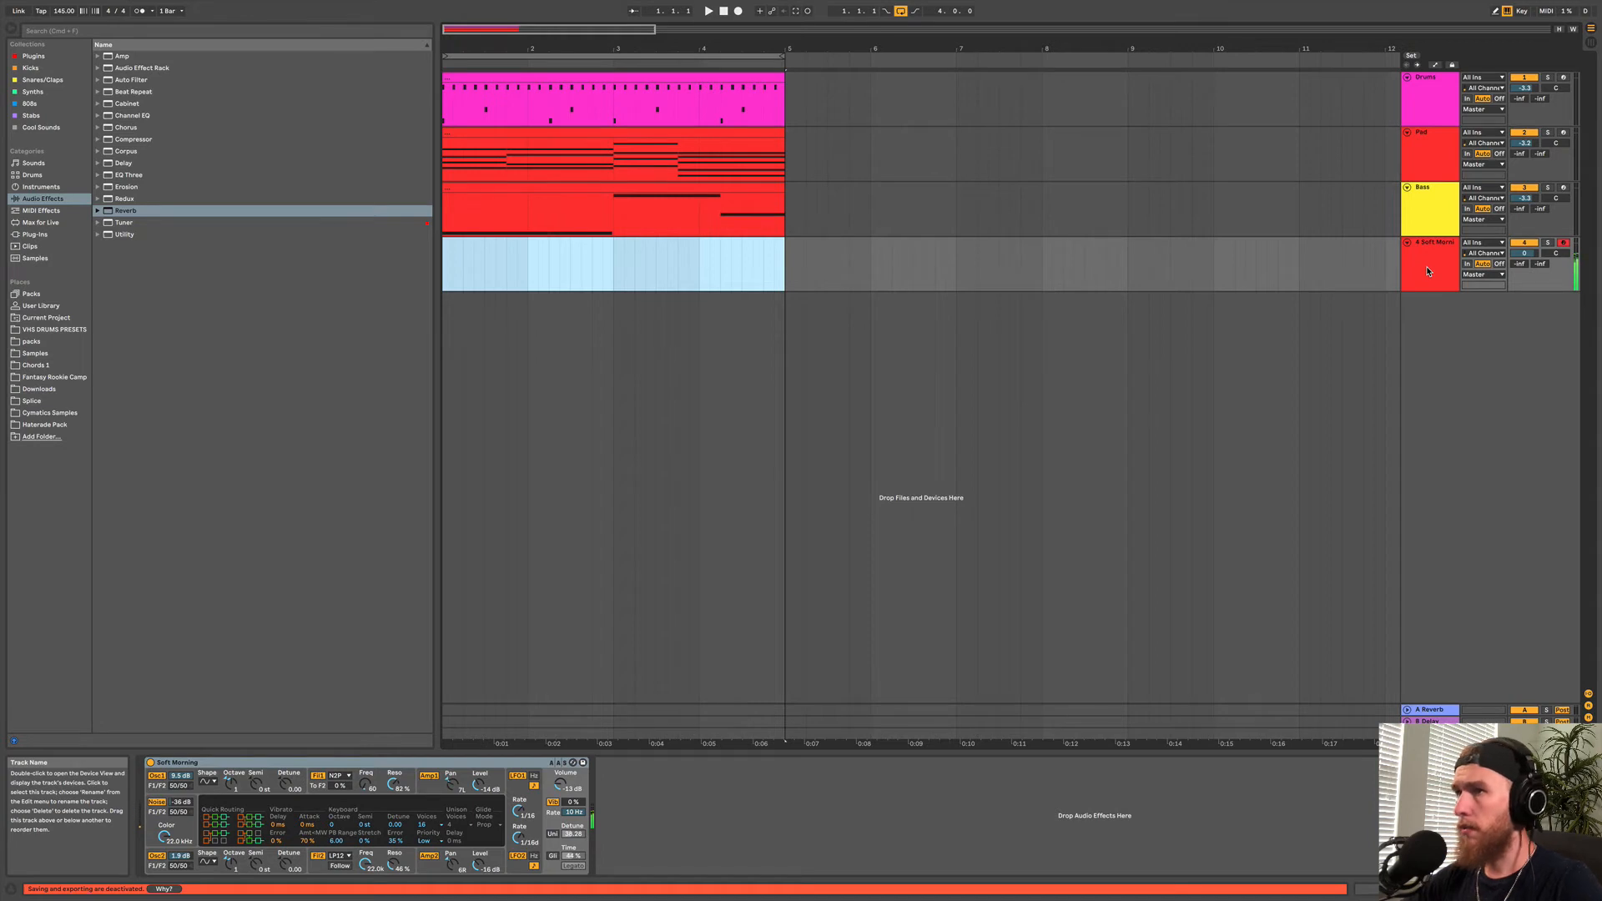
click(714, 258)
drag(784, 267, 445, 263)
key(super+shift+m)
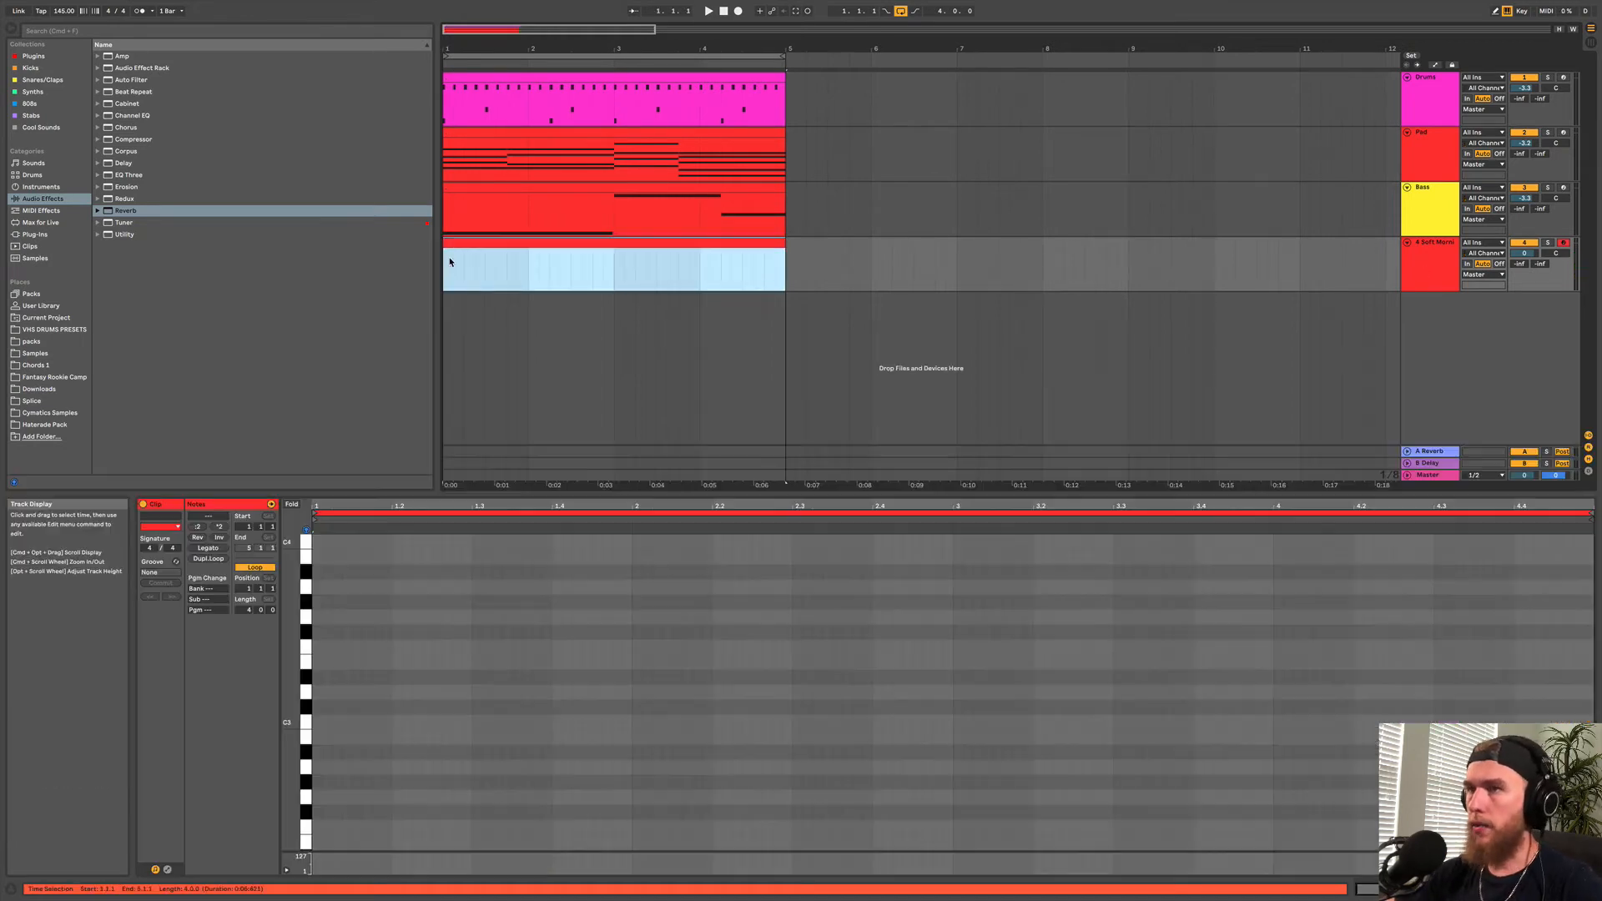
Add the C Minor scale device to the Soft Morning track and adjust its Base note.
click(49, 212)
double_click(142, 282)
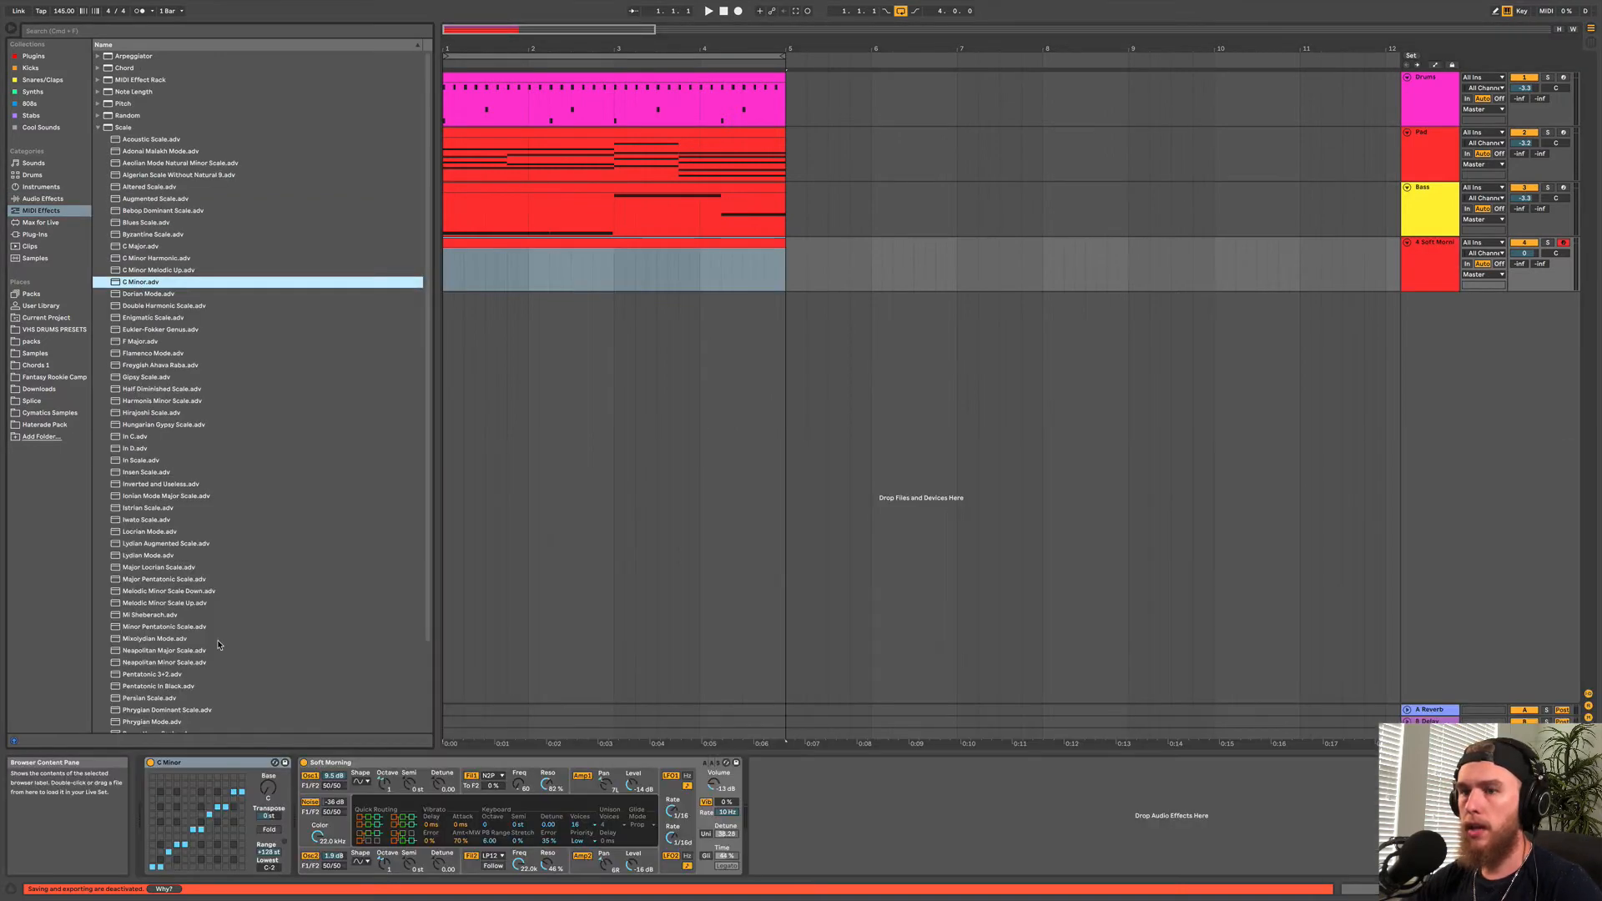
drag(270, 788, 270, 773)
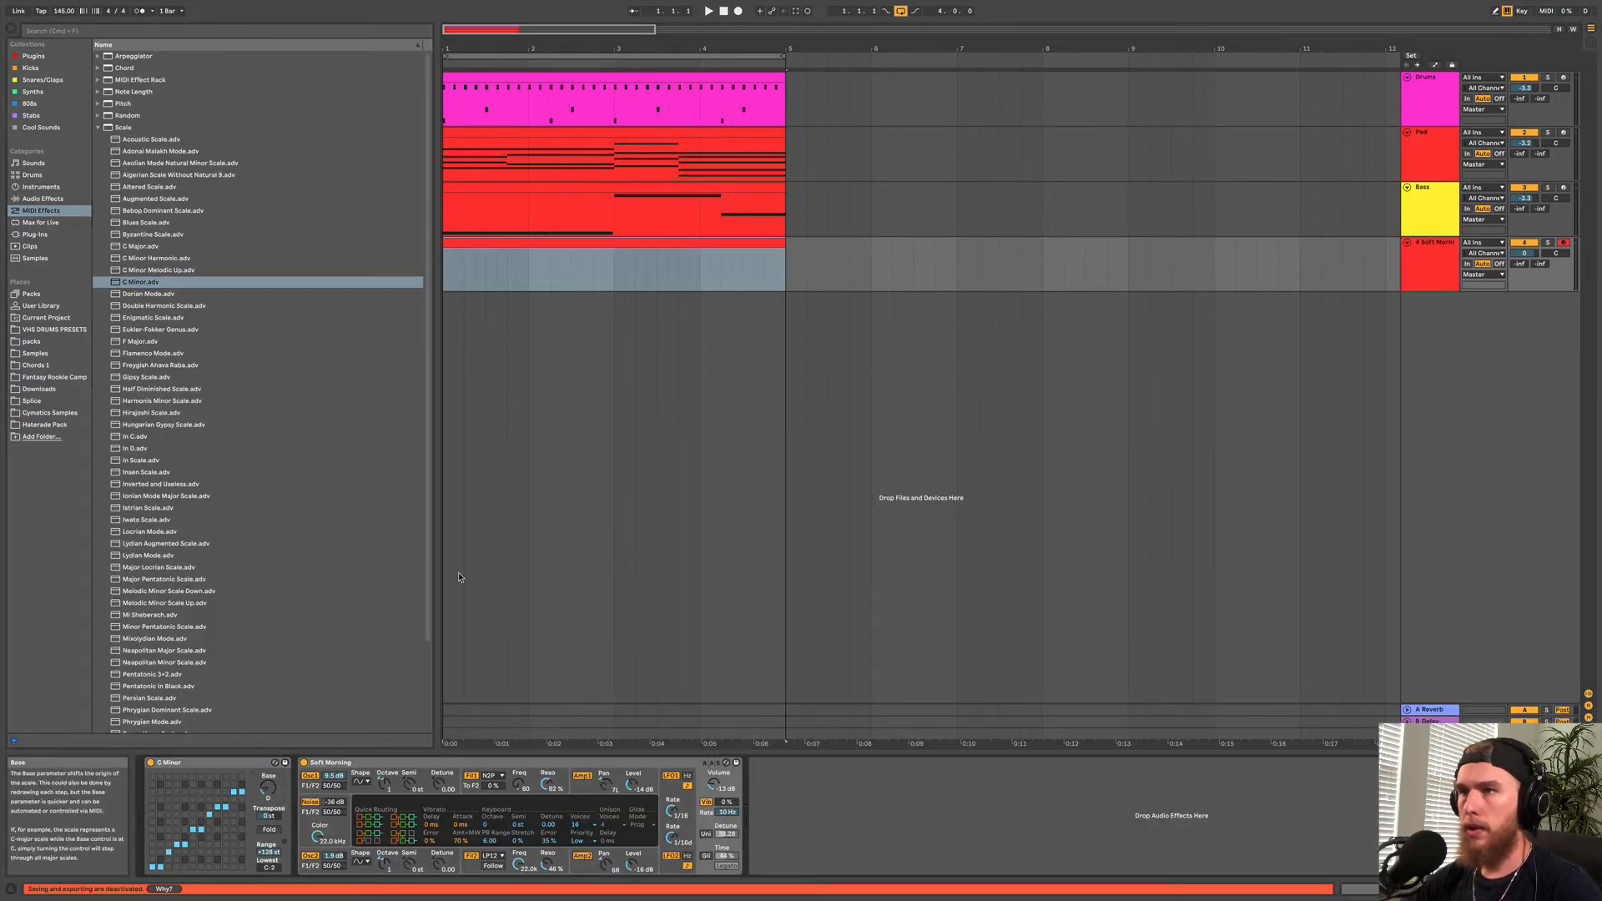
Color the Soft Morning track green and assign the Bass and Soft Morning track colors to their clips.
double_click(555, 243)
right_click(1423, 263)
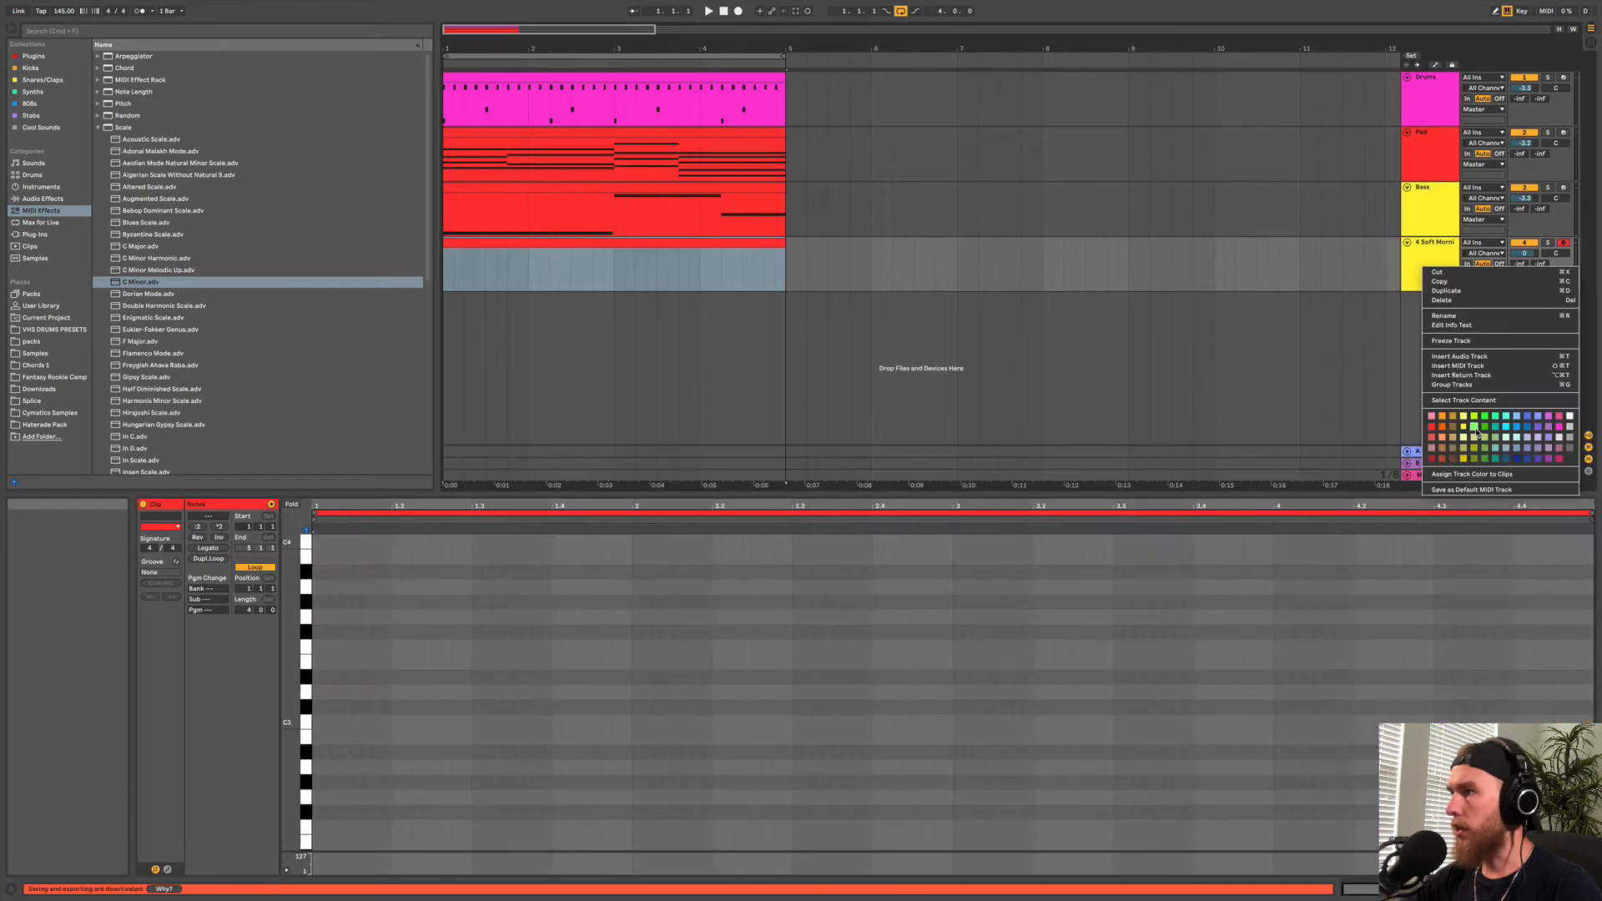
click(1474, 424)
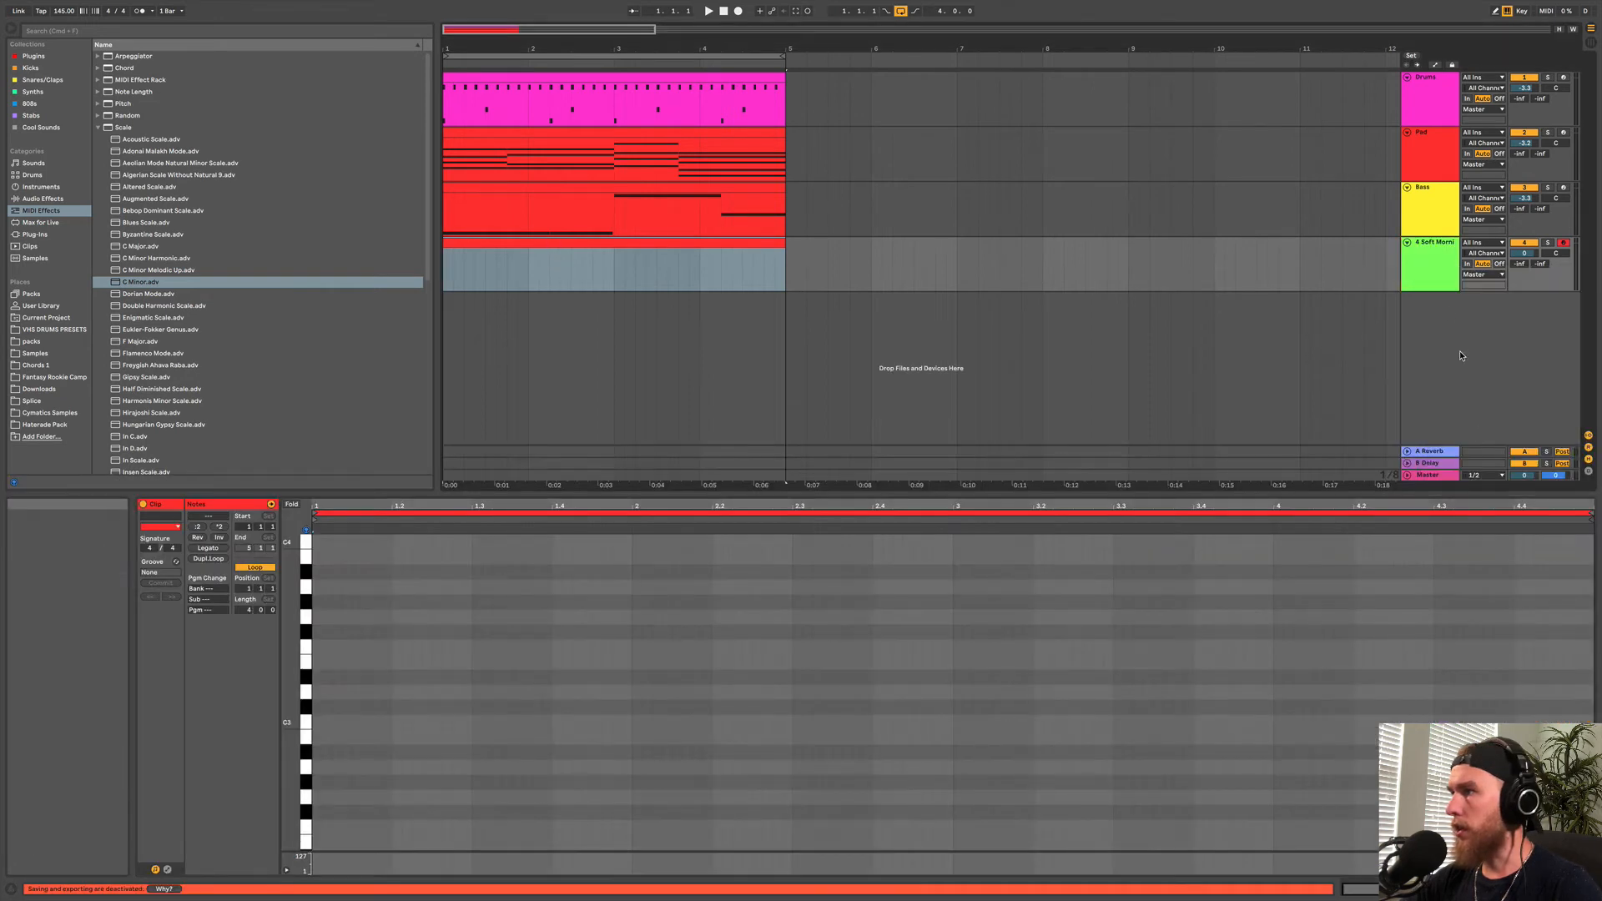
click(1447, 271)
right_click(1438, 221)
click(1494, 425)
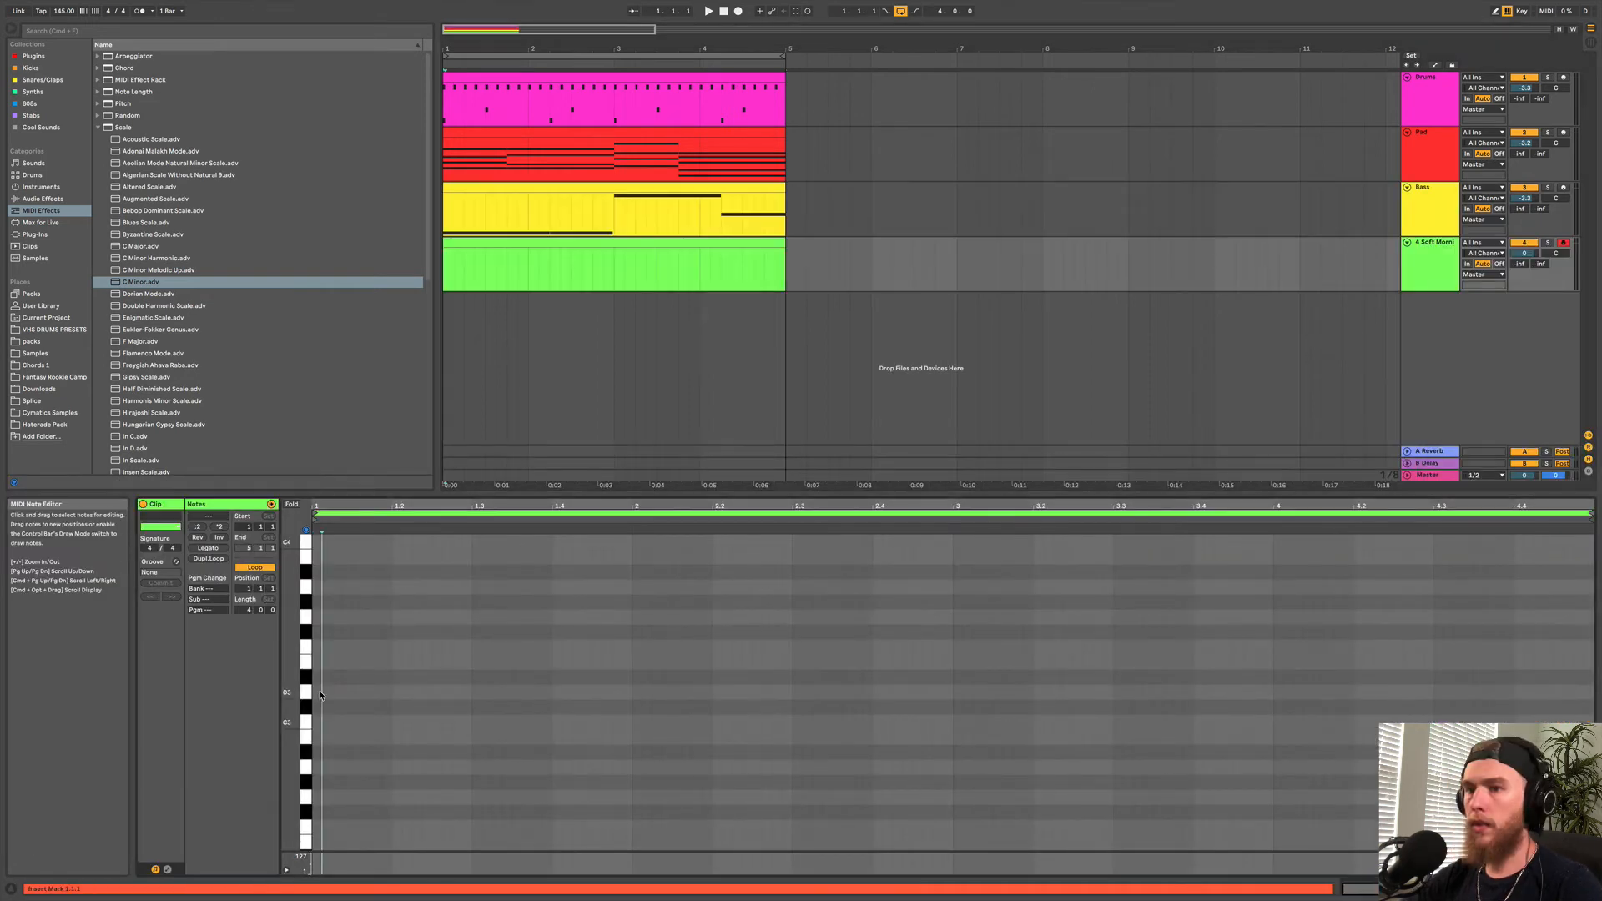
Add a D3 note at the start of the Soft Morning clip, lengthen it to a sixteenth and play it.
double_click(319, 692)
key(space)
drag(321, 692, 332, 692)
key(space)
key(space)
key(space)
key(space)
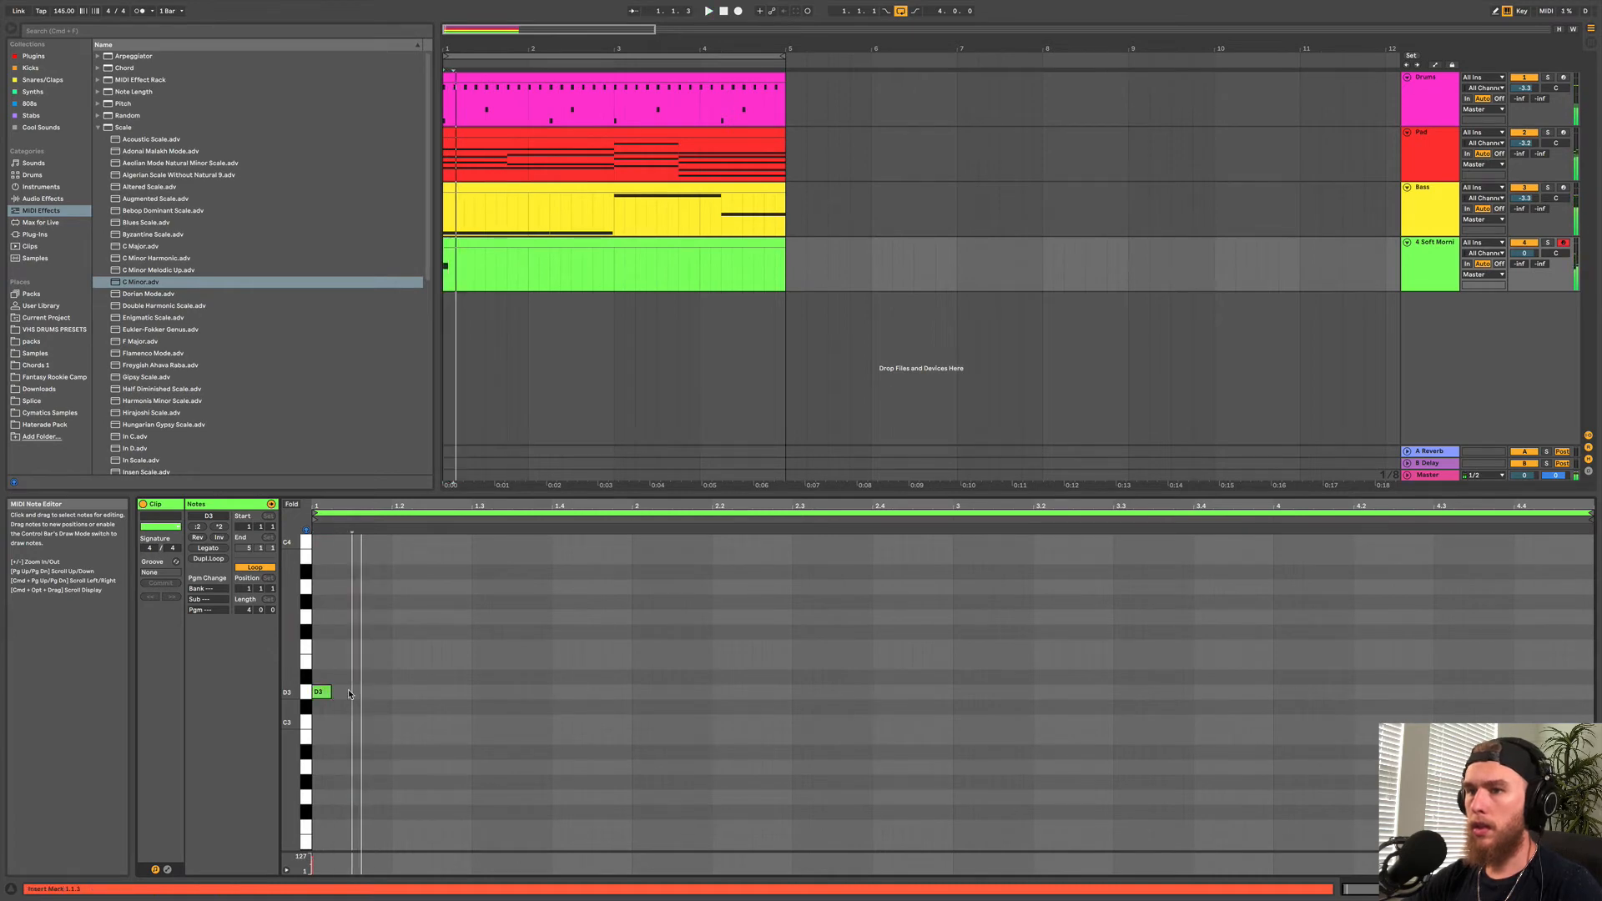
Add a short D3 note at 1.1.3 and continue the melody through F#3, A3, C4 and D4, ending on G3 at 4.4.
double_click(356, 691)
key(space)
key(space)
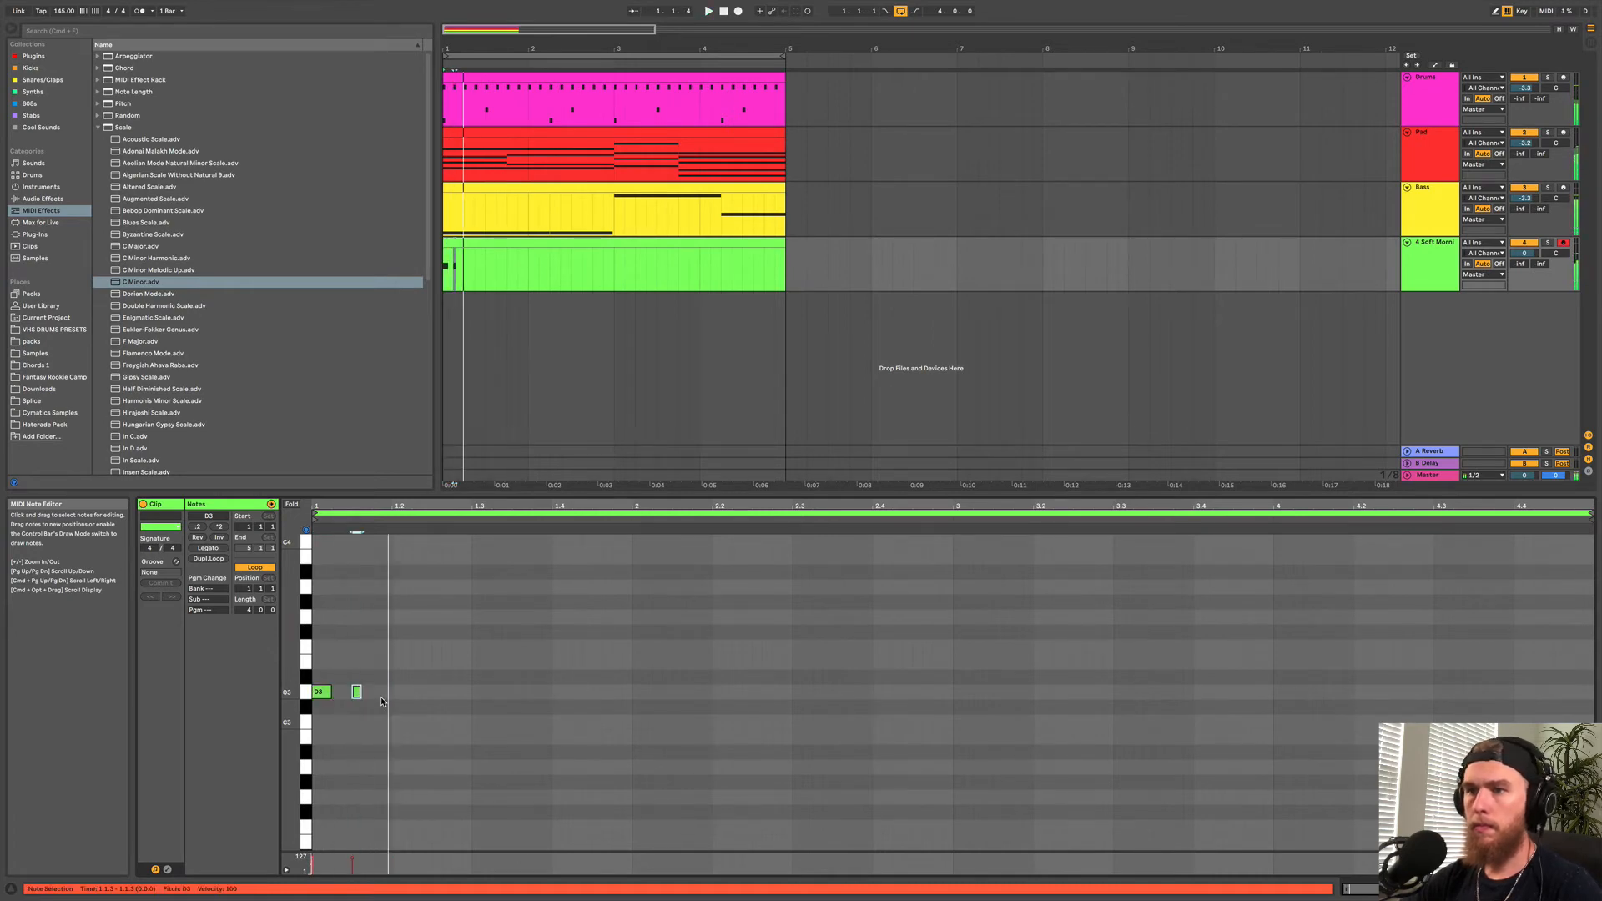
key(space)
drag(361, 691, 372, 692)
key(space)
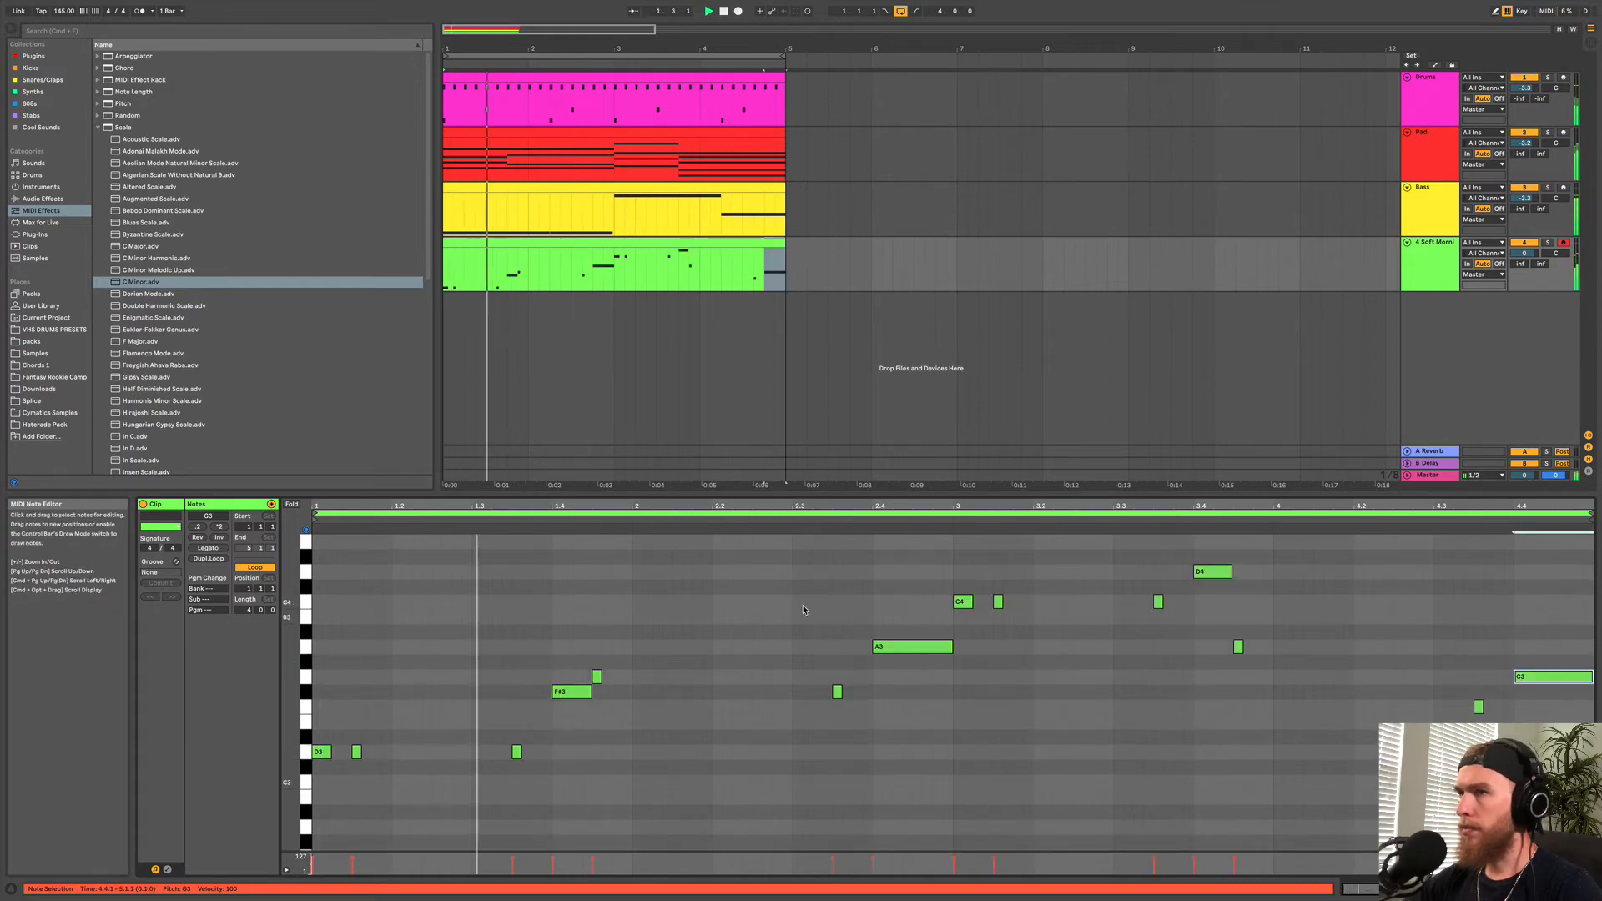
Raise the melody's last note to A3 and the short note at 4.3.3 to G3, checking both in playback.
click(658, 256)
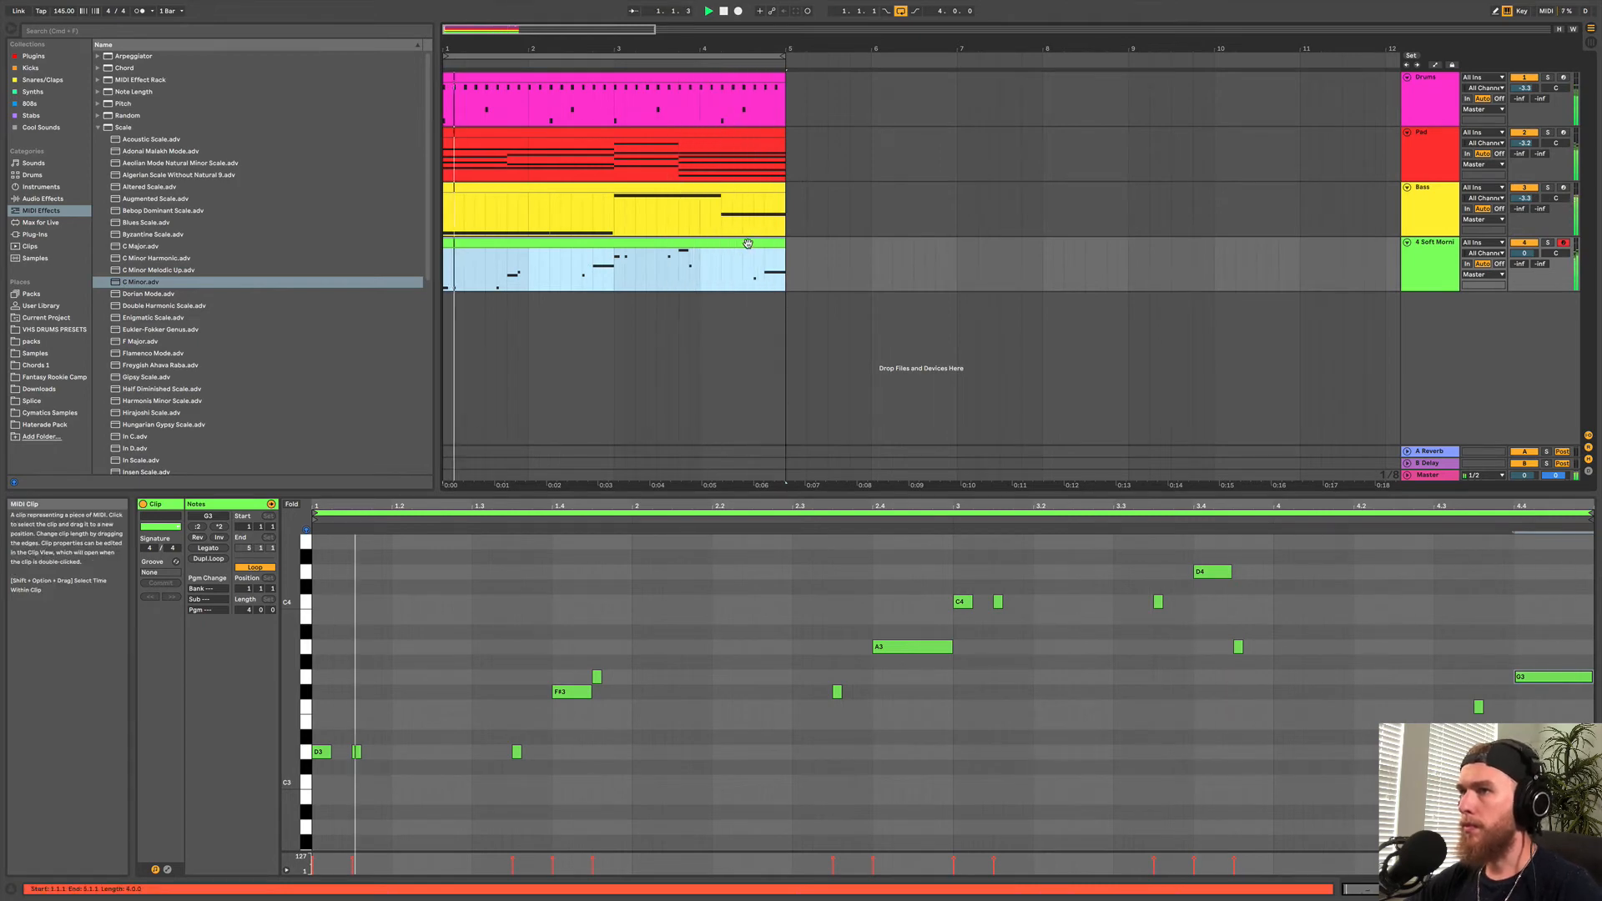
drag(1541, 677, 1541, 655)
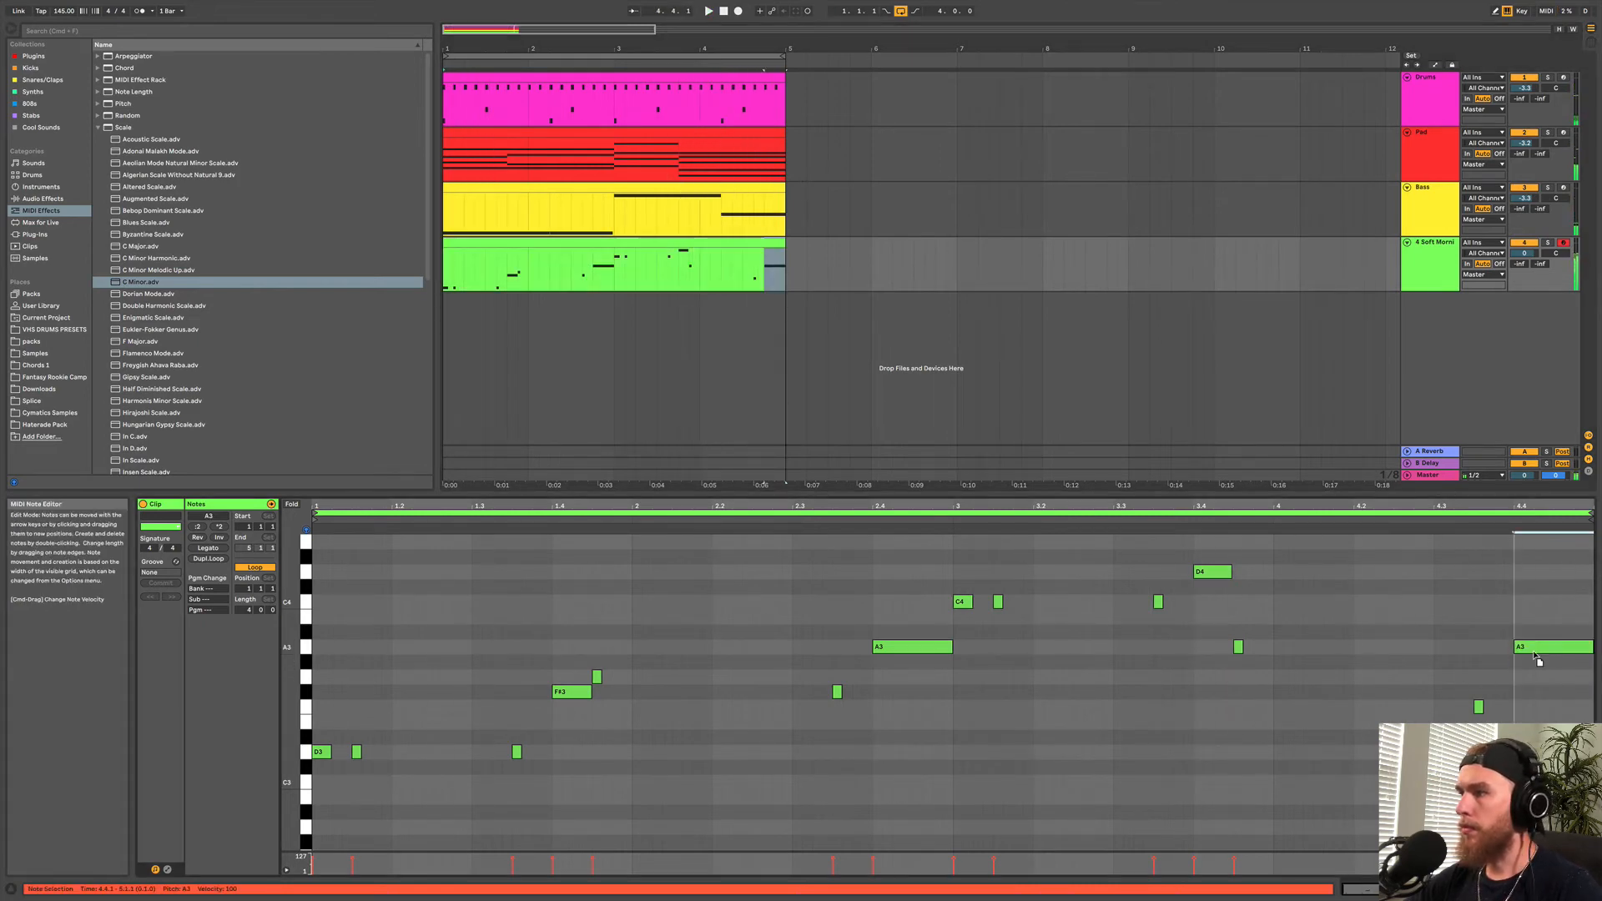
key(space)
drag(1480, 714, 1480, 684)
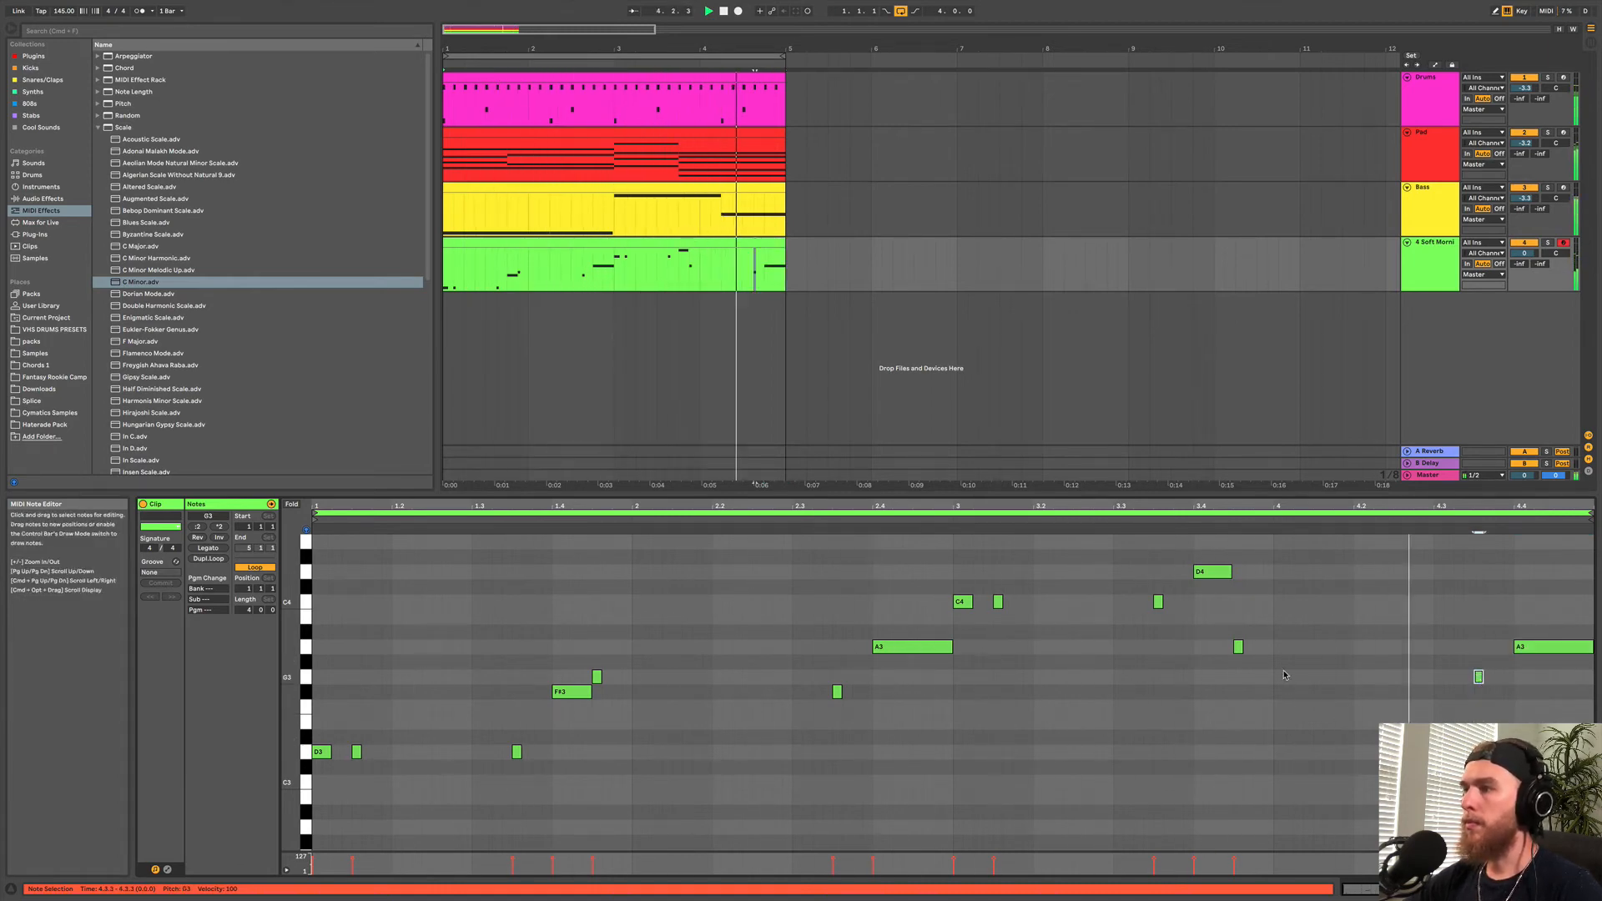
key(space)
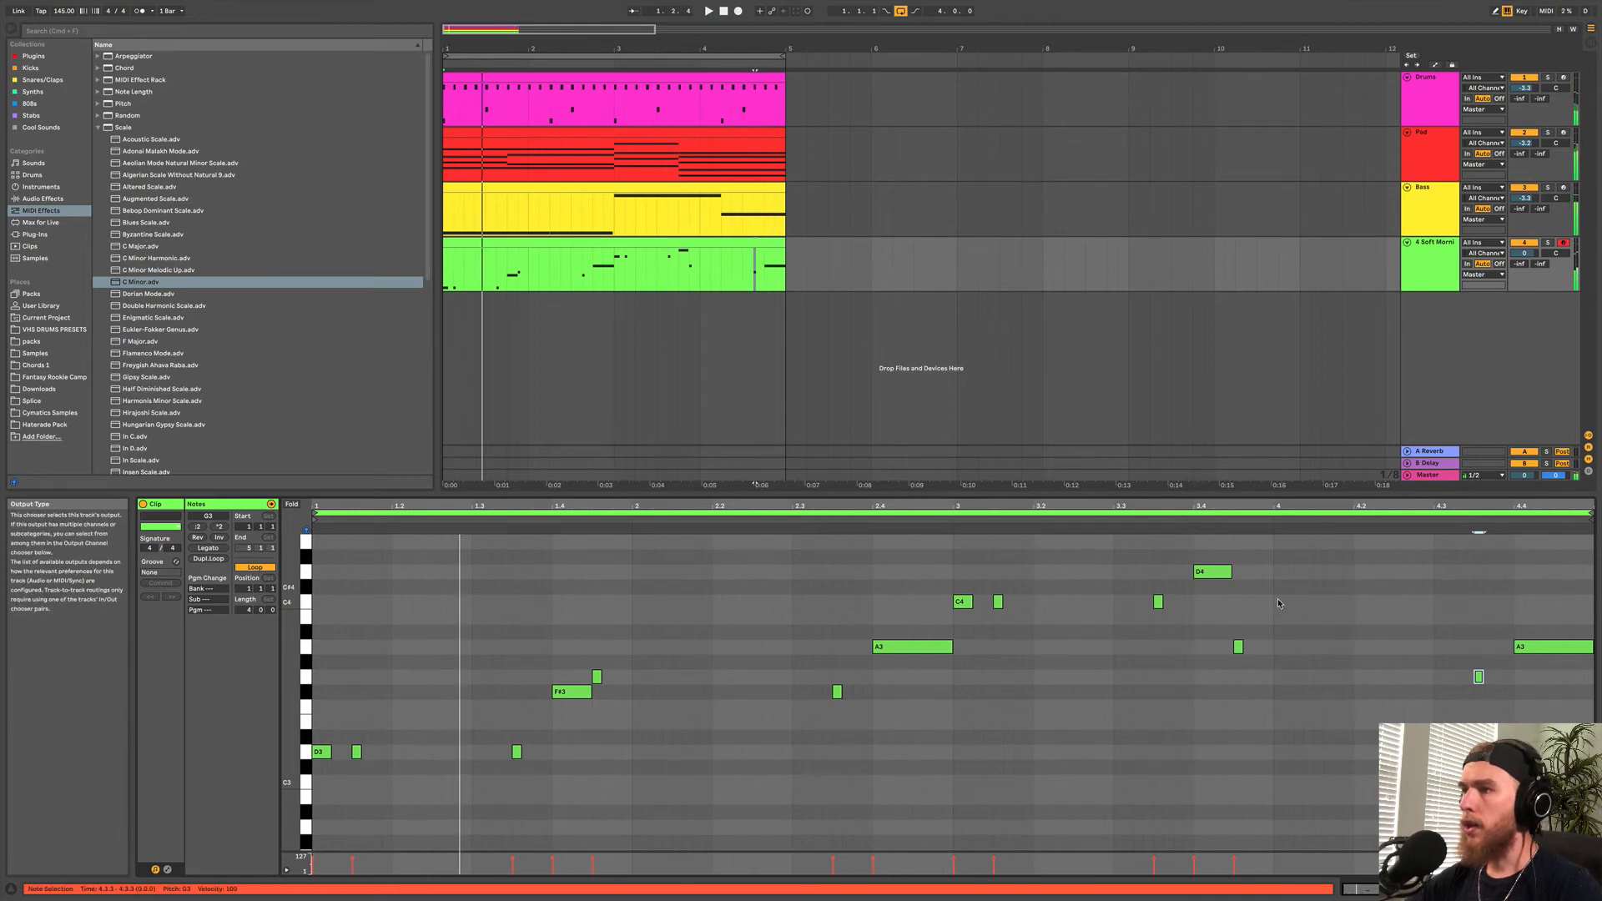
Show the Soft Morning track's devices, add a default Reverb after the instrument and play the loop.
click(1303, 600)
double_click(1444, 264)
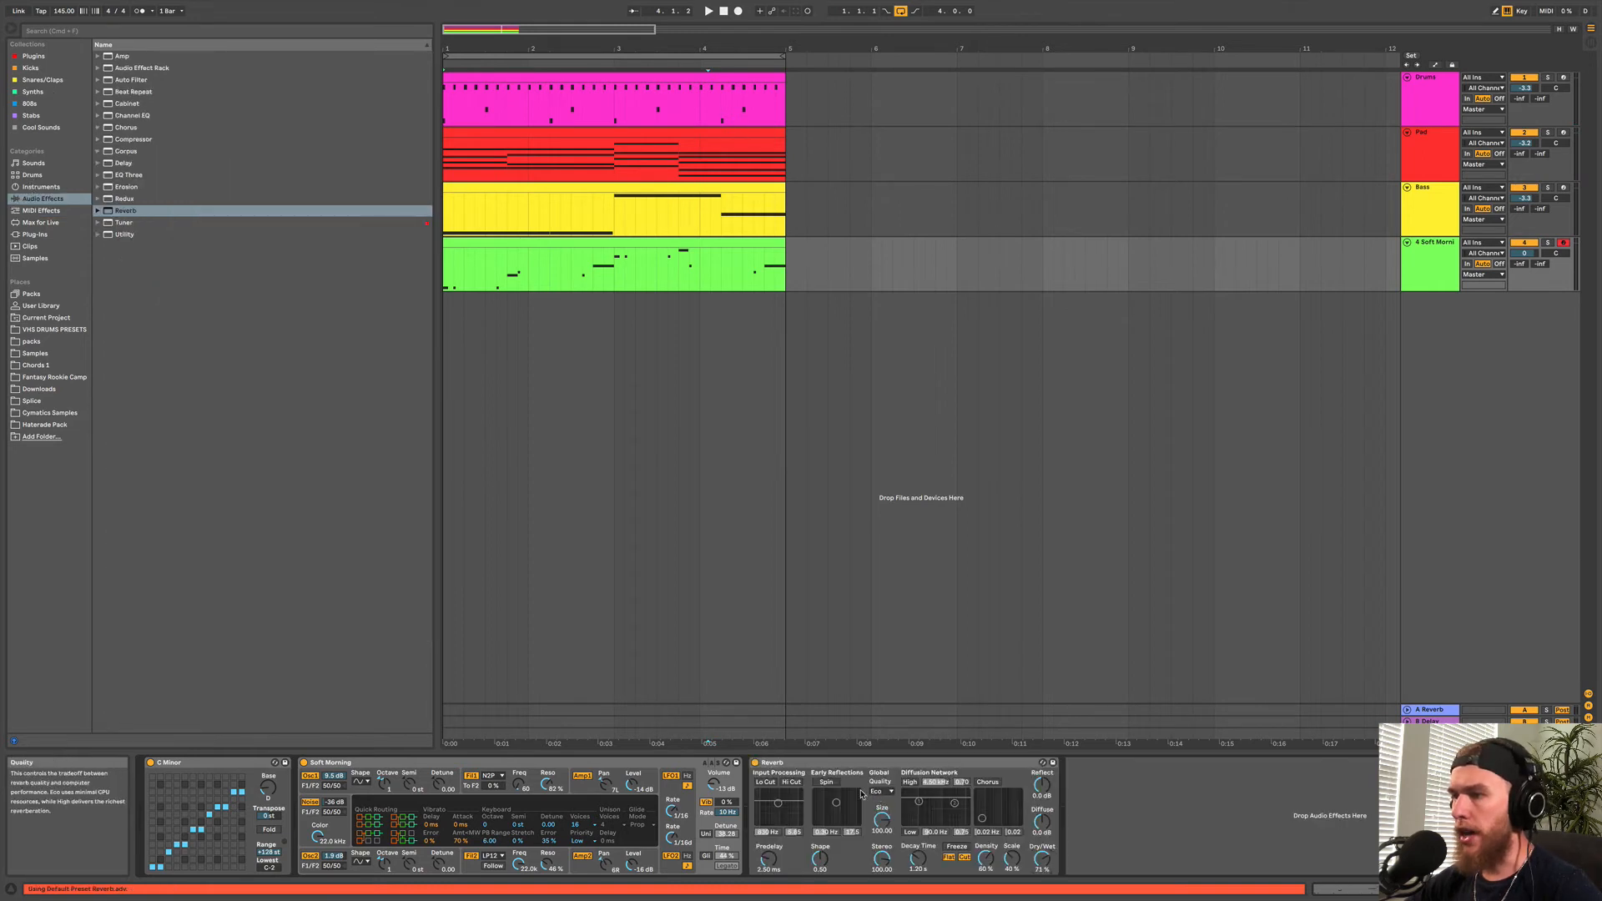
key(space)
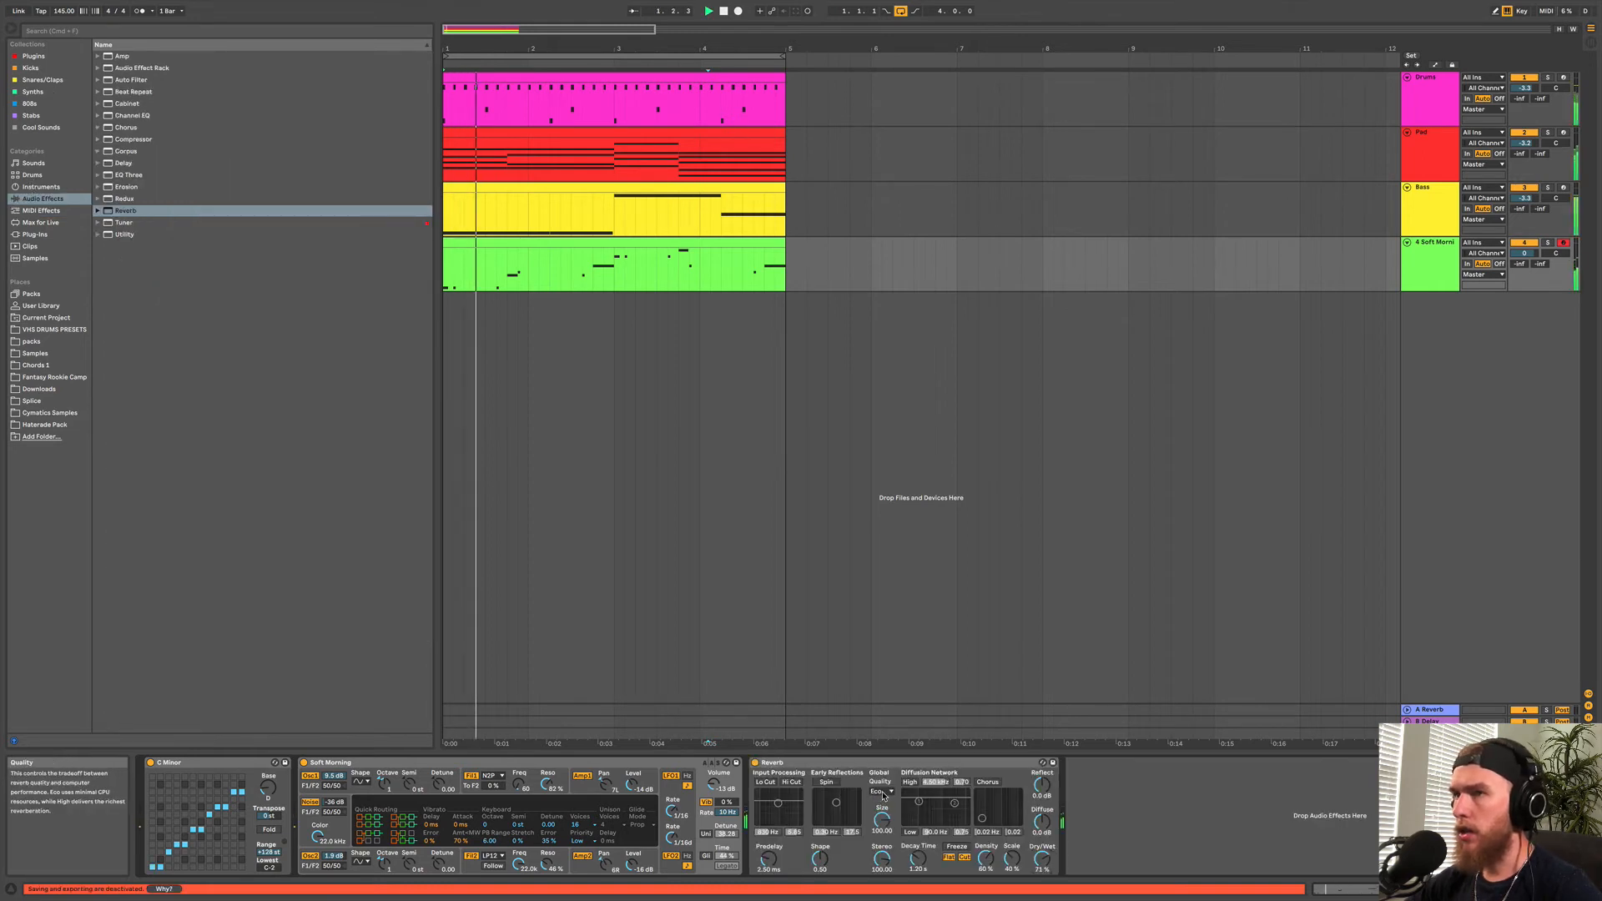
Set the Soft Morning track's Reverb to High quality and raise its decay time to about 3.02 s.
click(883, 794)
click(883, 819)
drag(919, 858, 918, 832)
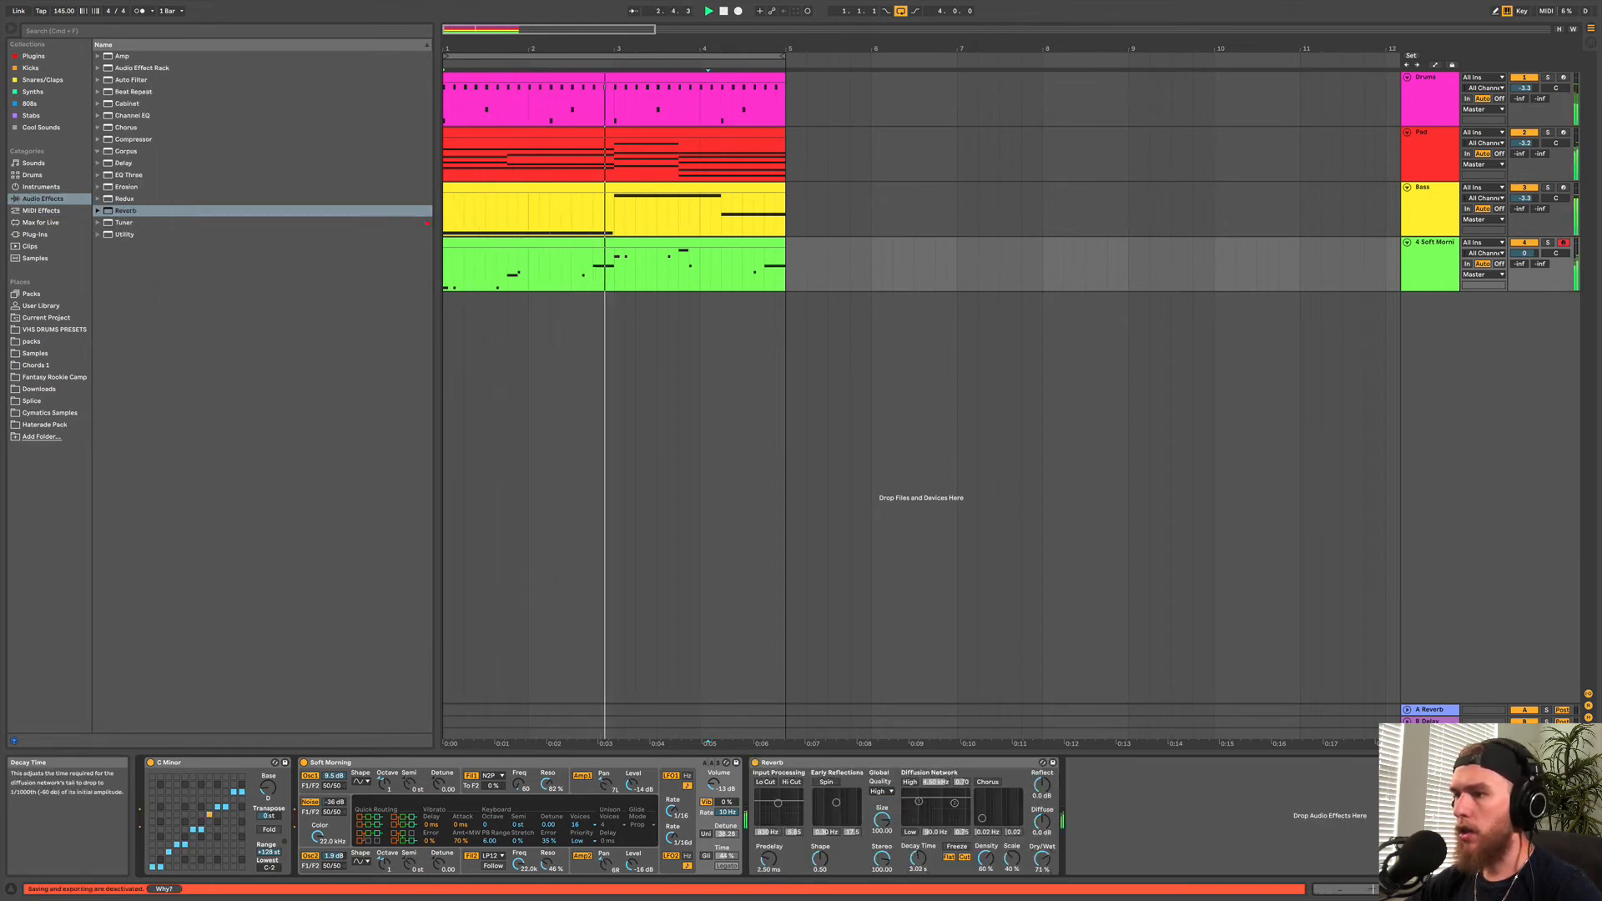
Try the whole Soft Morning melody one octave higher, with its notes spanning D4 to D5.
double_click(682, 241)
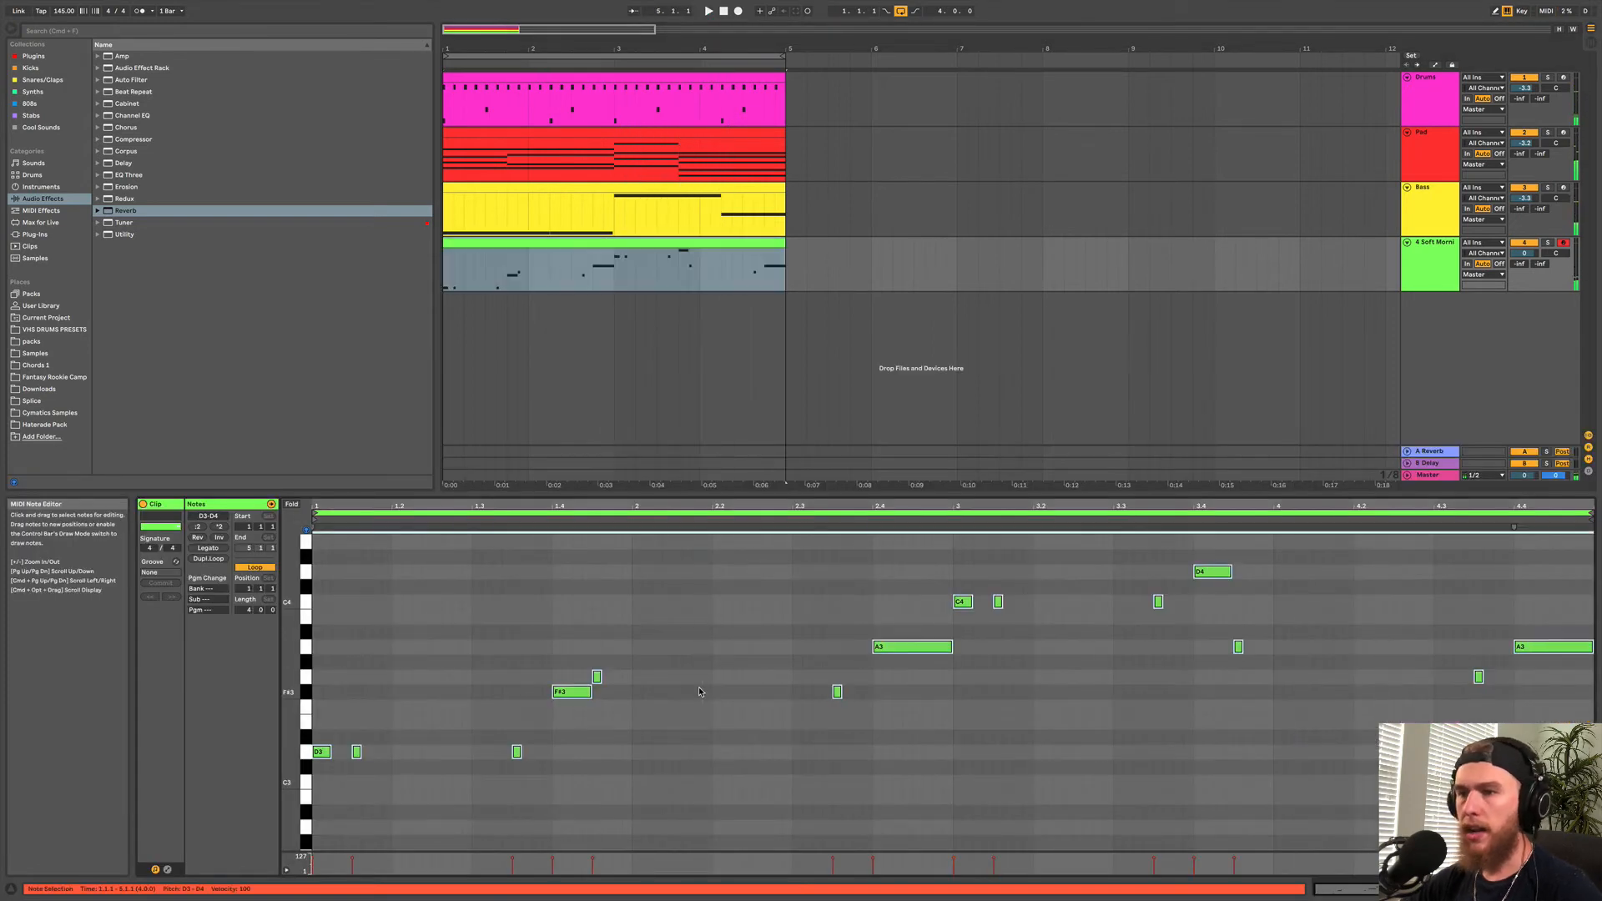
key(shift+Up)
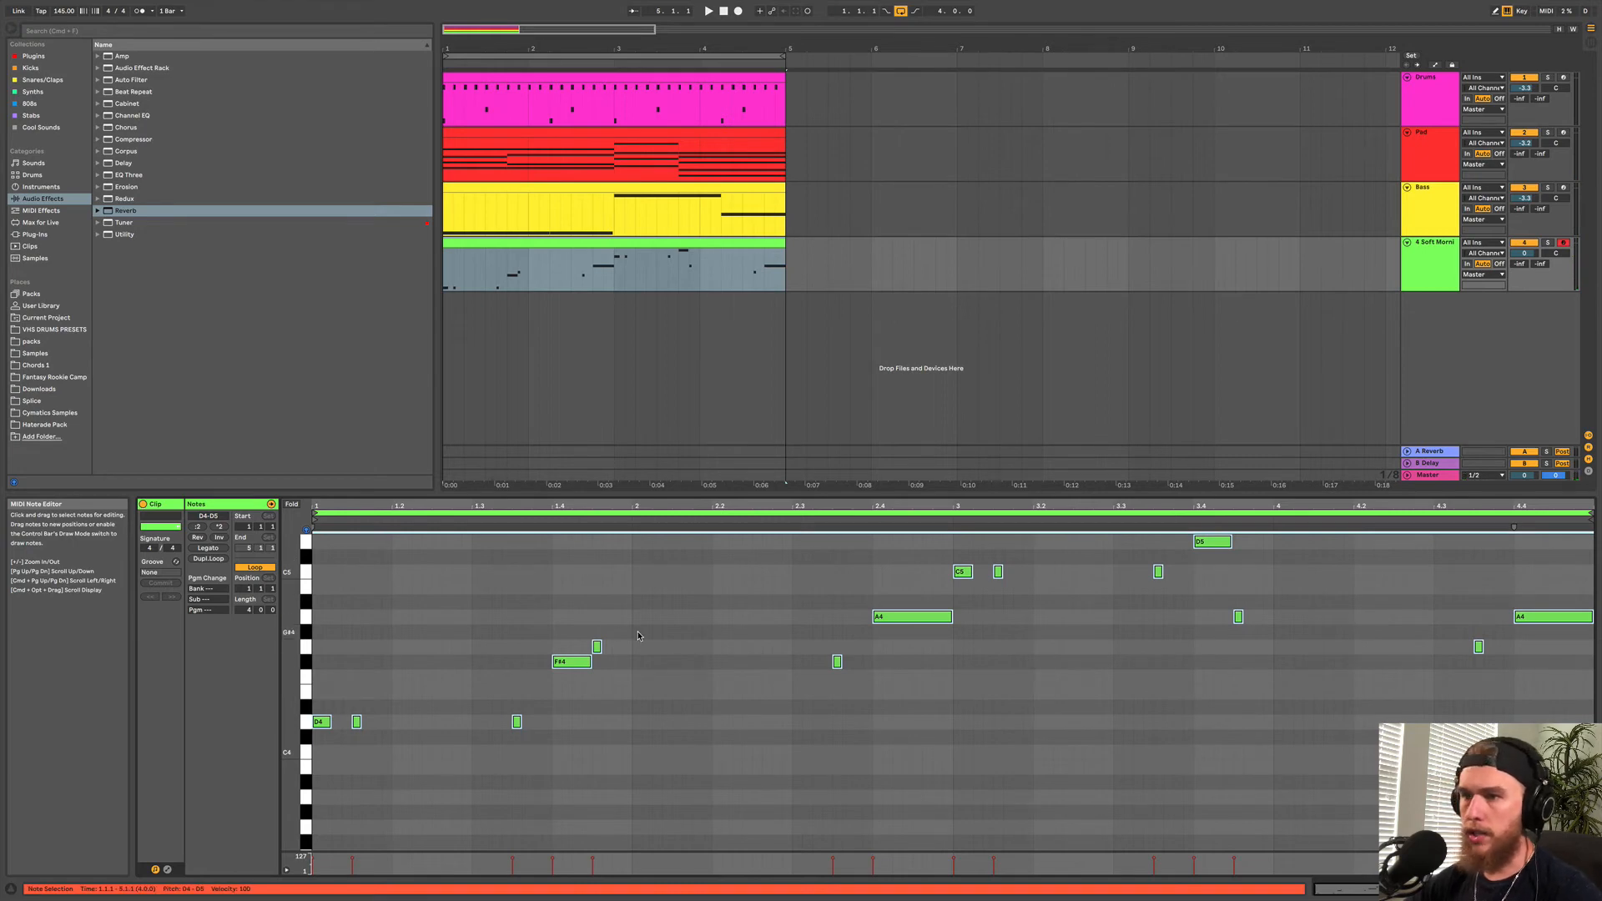
key(shift+Down)
scroll(647, 663, down, 5)
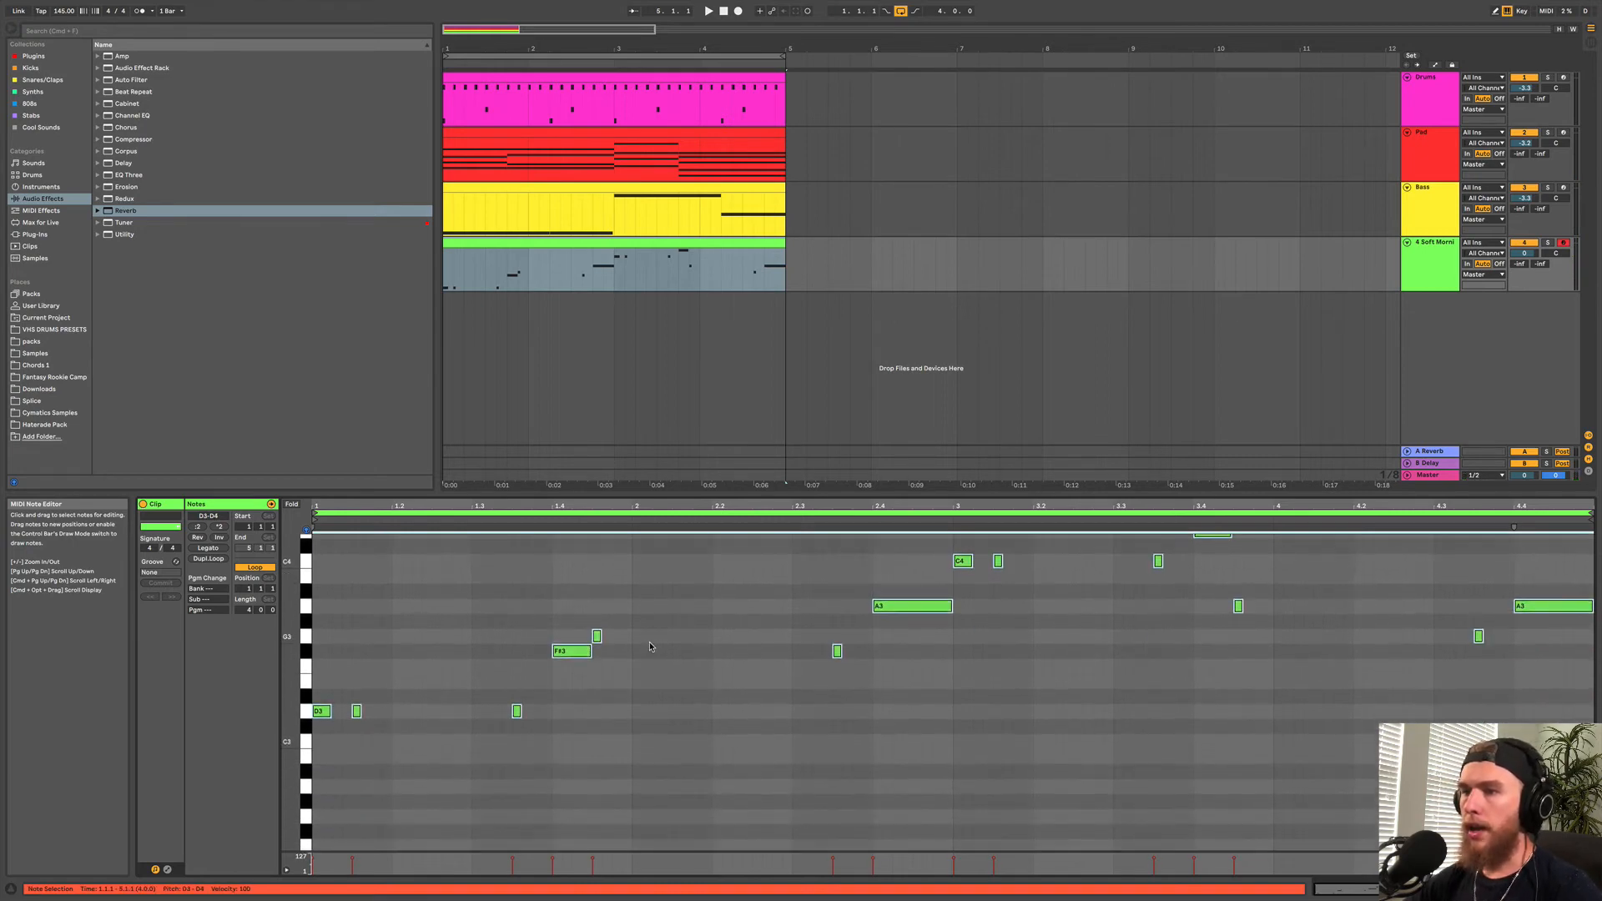
click(653, 659)
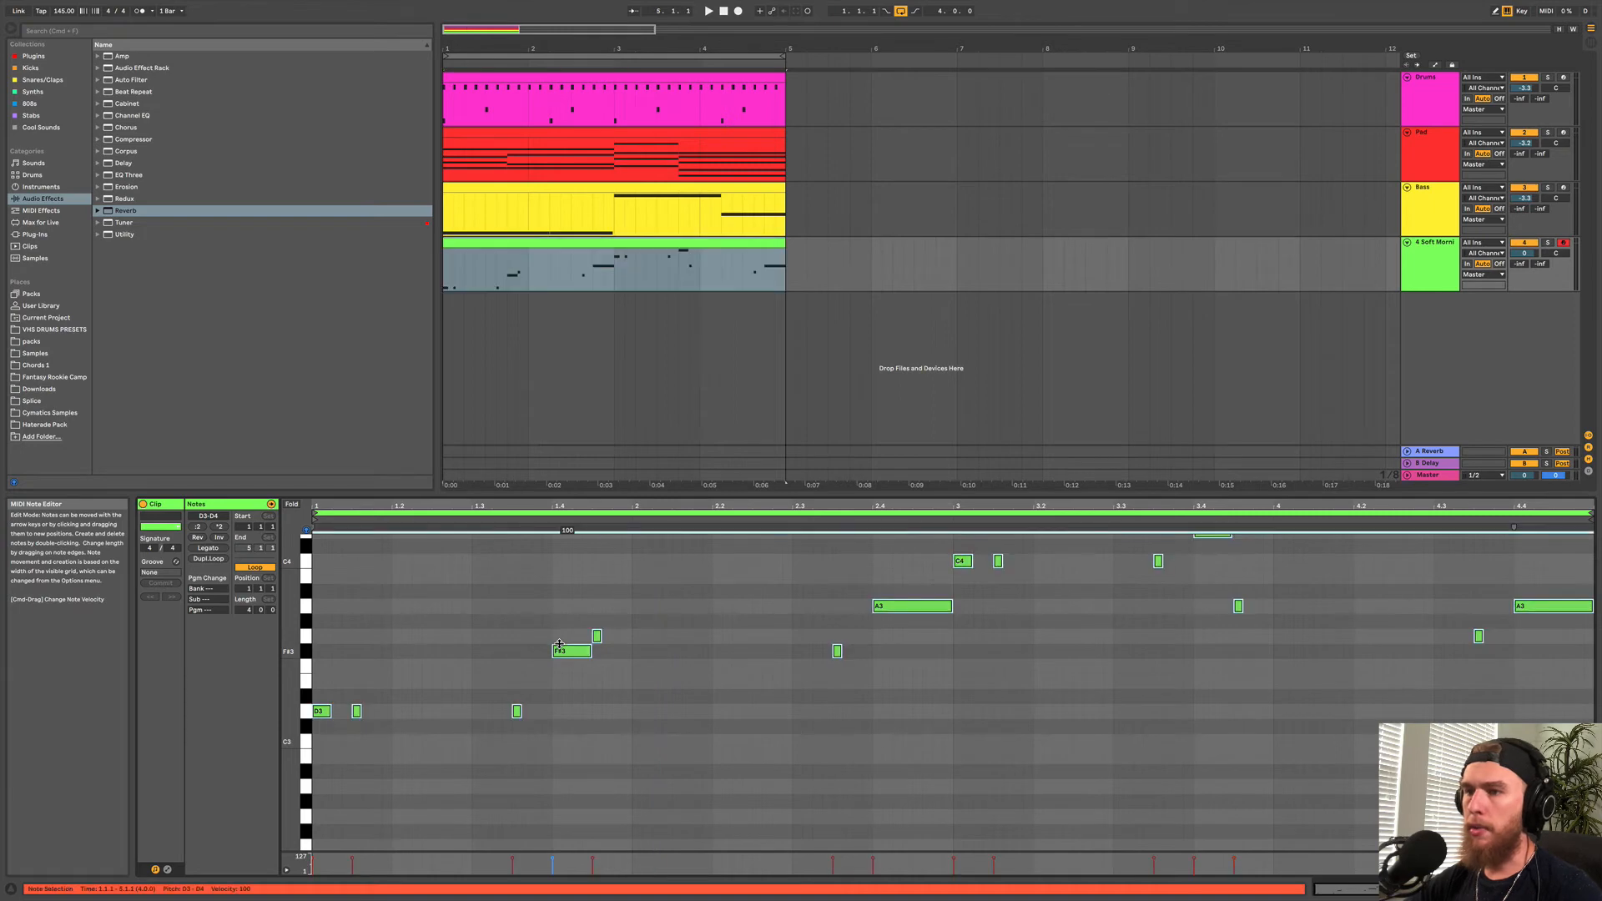
key(super+a)
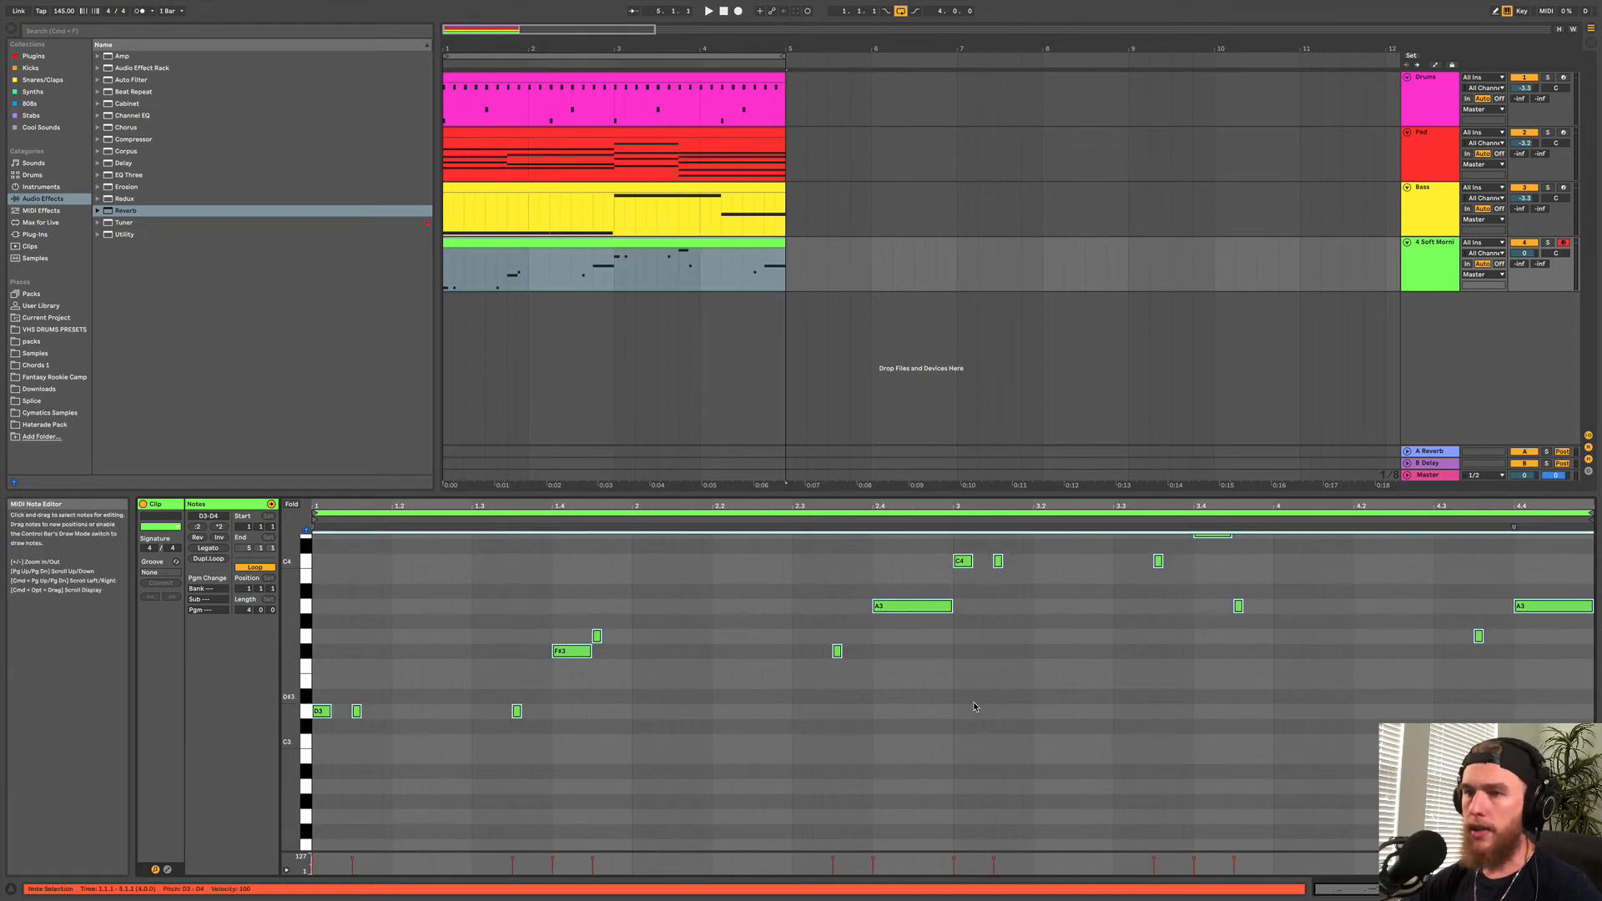
key(shift+Up)
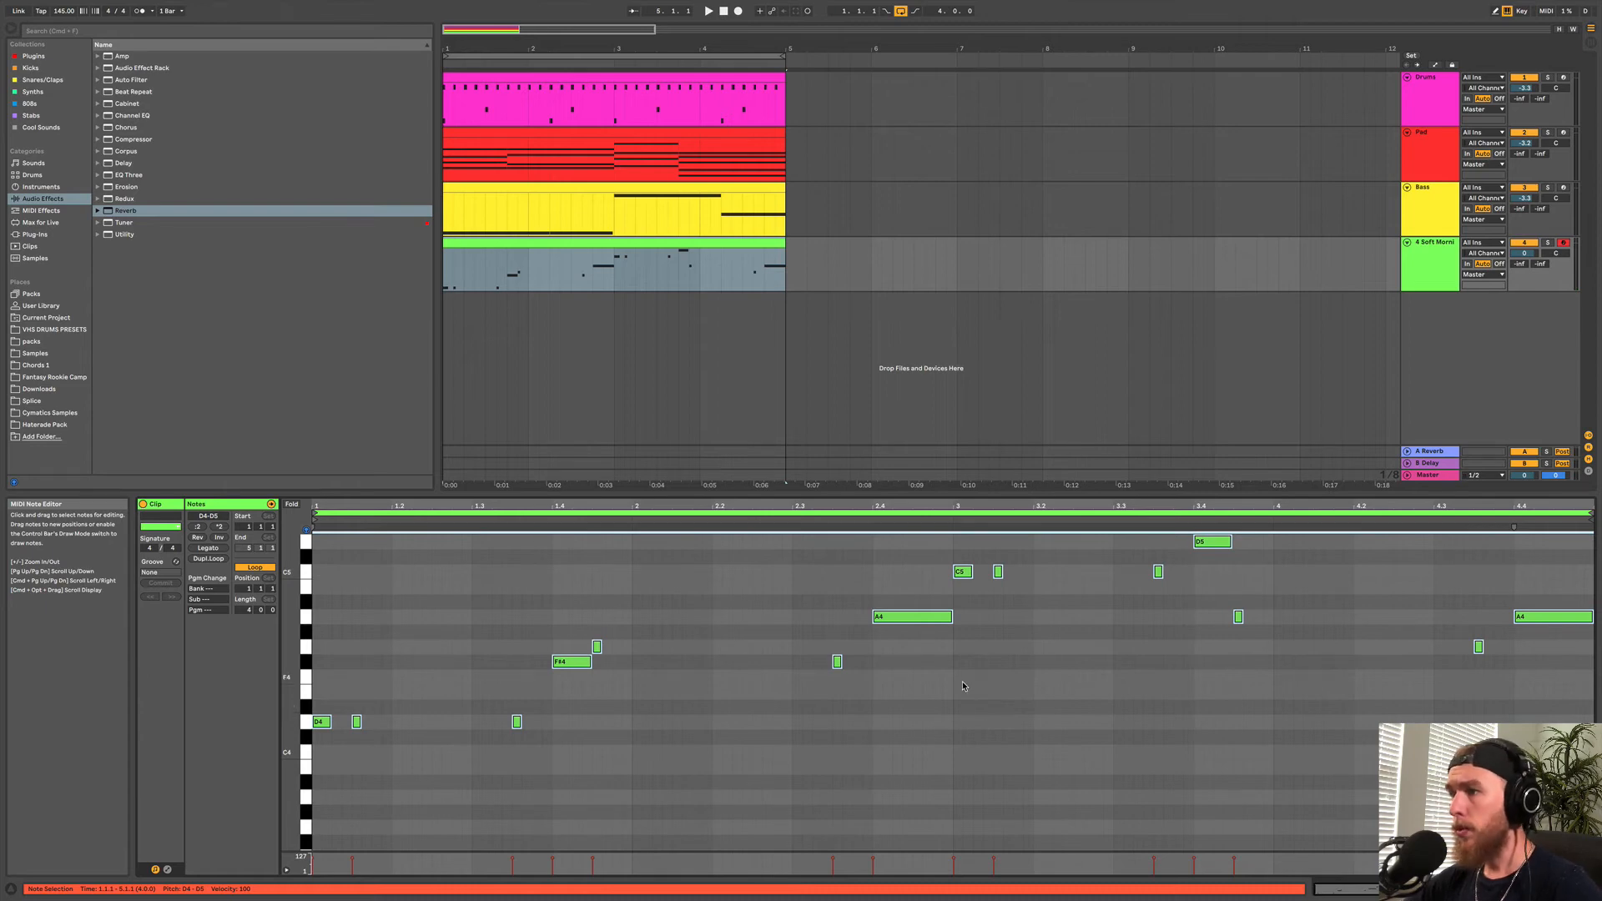
Enable the Reverb's low and high input cuts and centre the filter around 1.48 kHz while the loop plays.
key(shift+Tab)
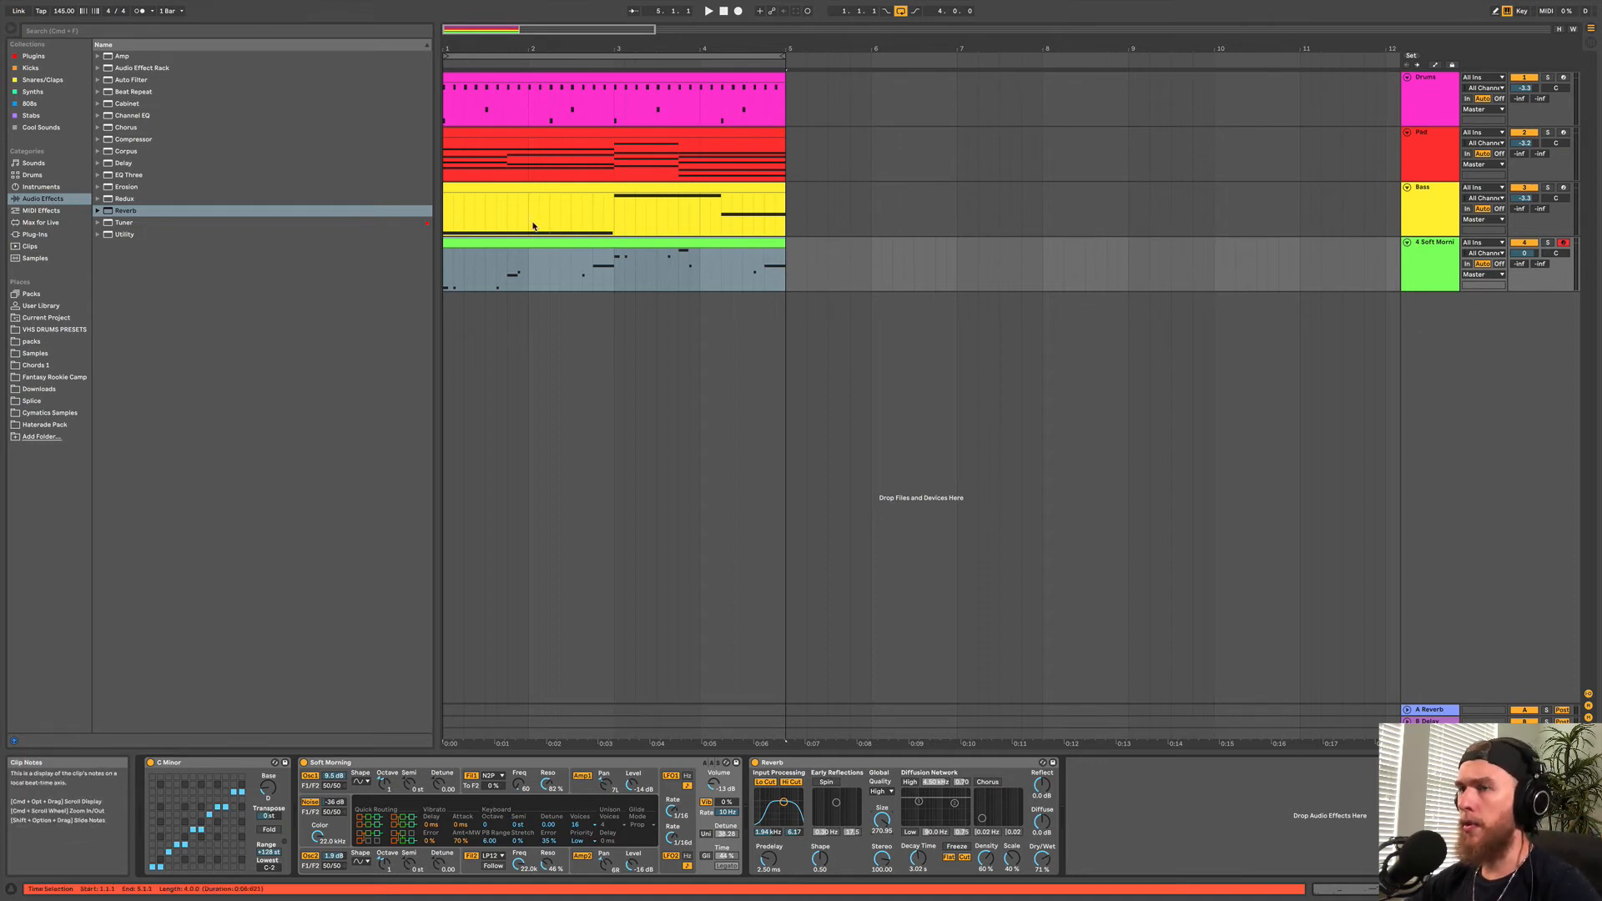
key(space)
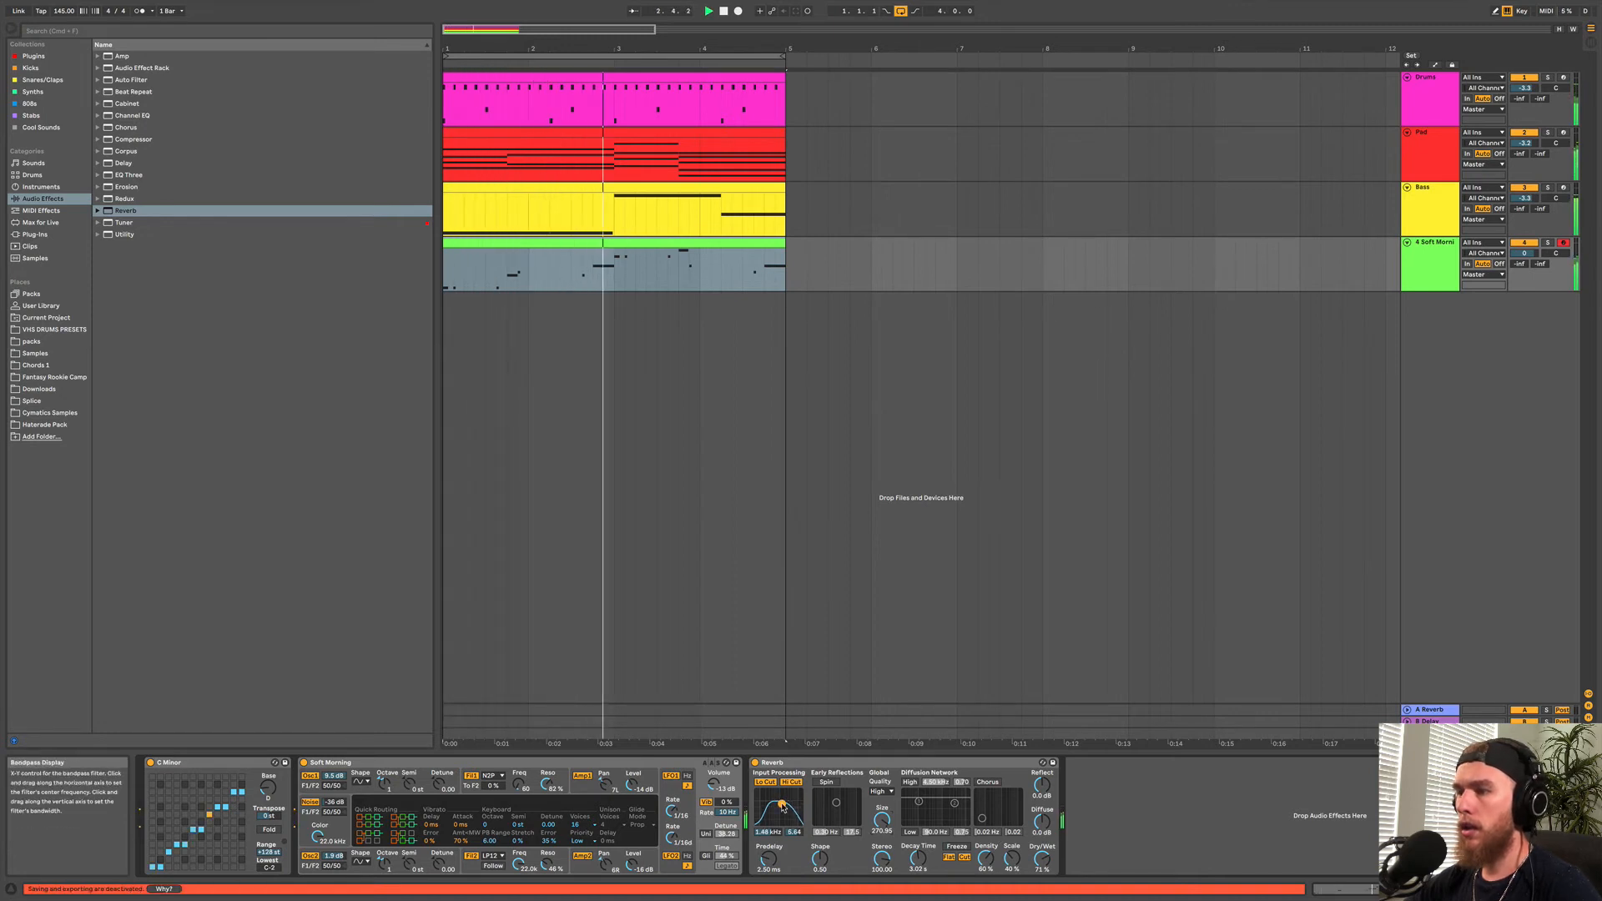
drag(1042, 858, 1042, 825)
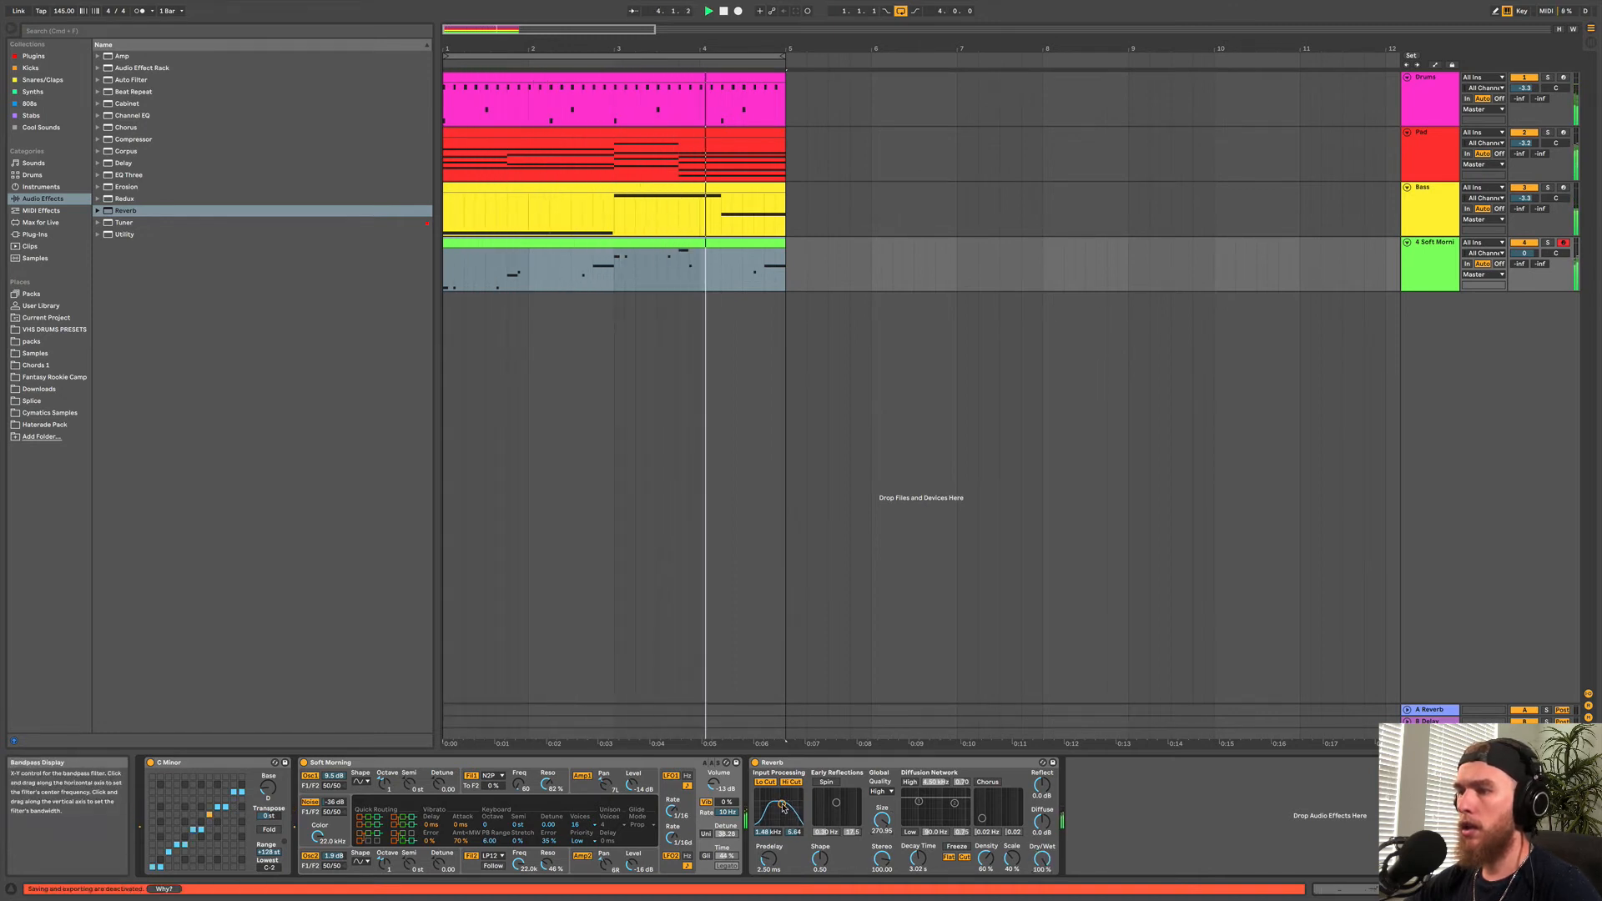
Move all Soft Morning notes back down one octave and play the loop.
click(716, 241)
double_click(716, 241)
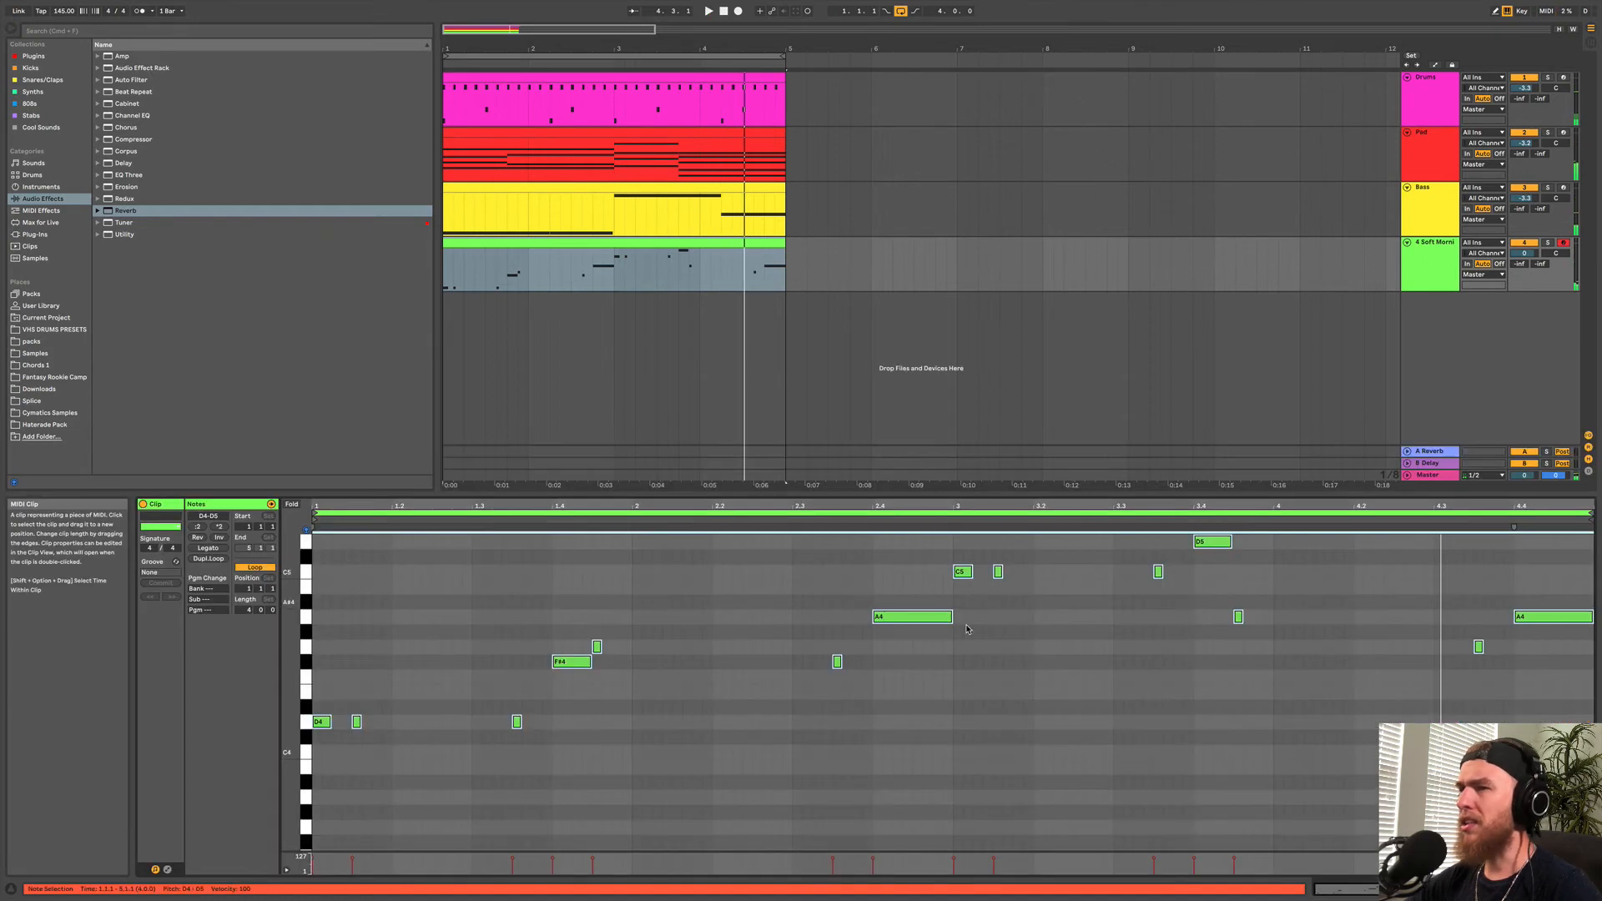
key(shift+Down)
key(space)
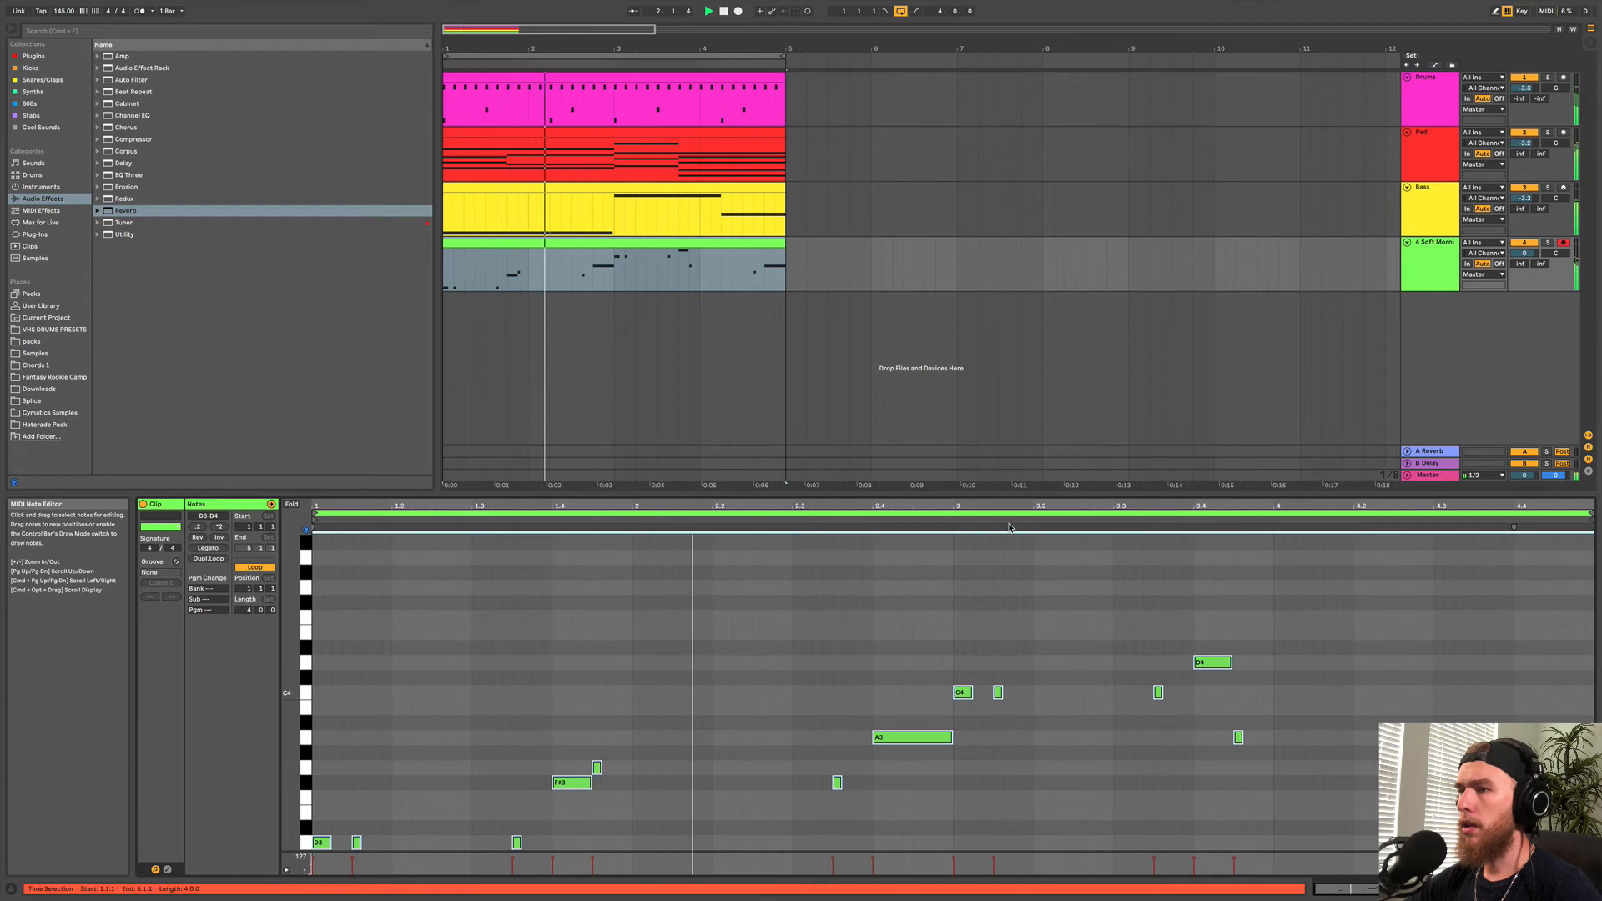
Lower the Soft Morning Reverb's Dry/Wet to 67 %, reduce the track's volume and play the loop.
click(1424, 272)
double_click(1425, 272)
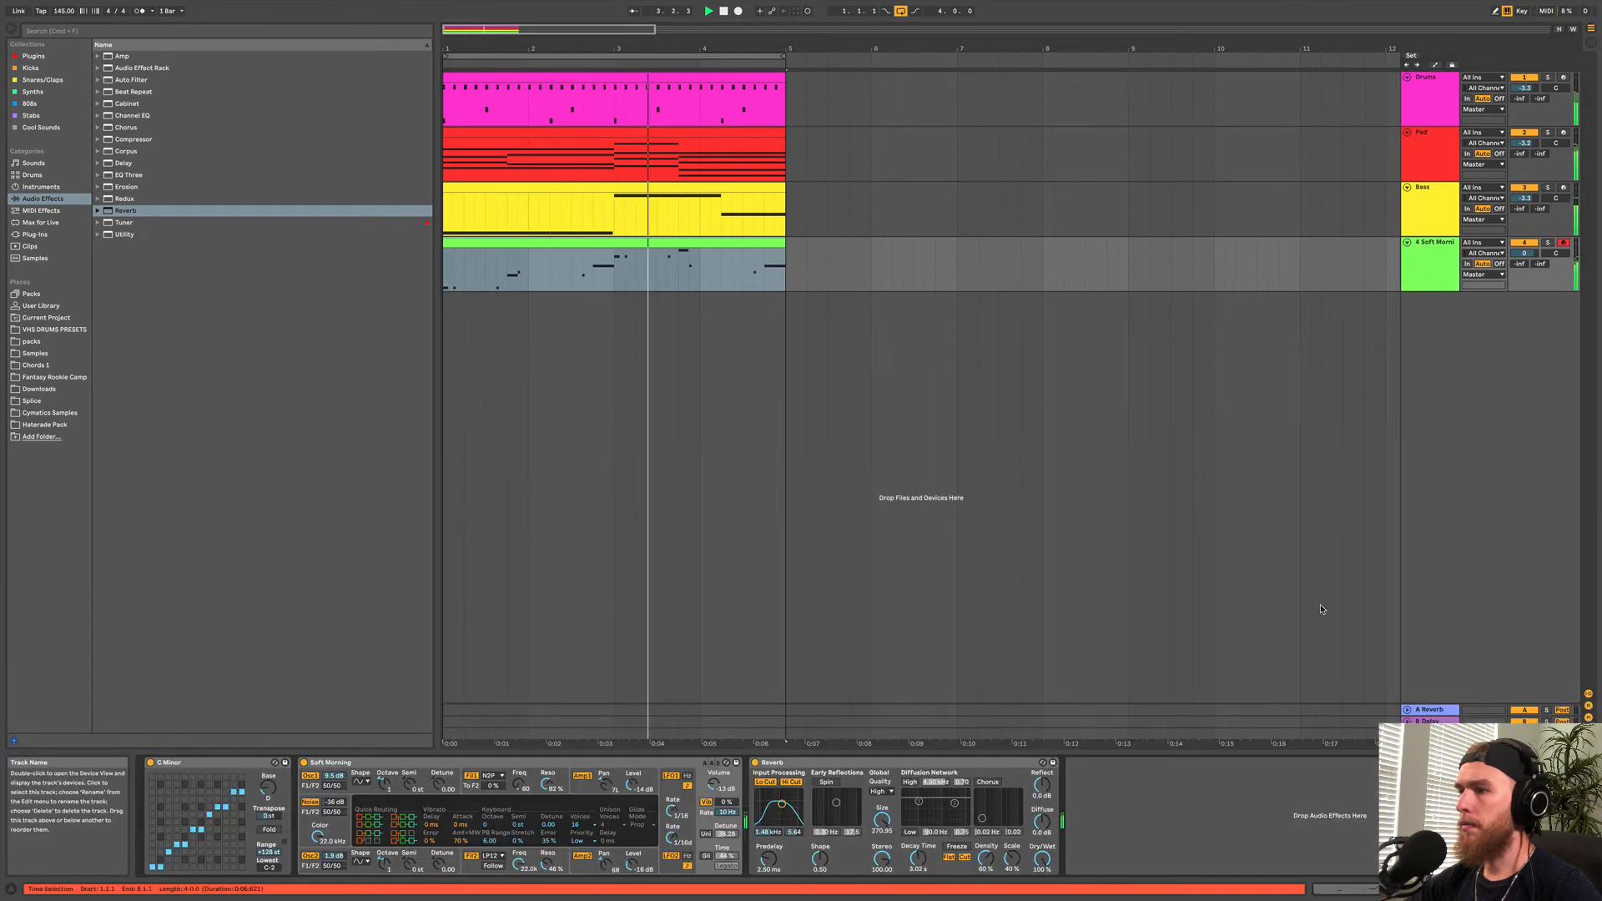
drag(1042, 859, 1042, 869)
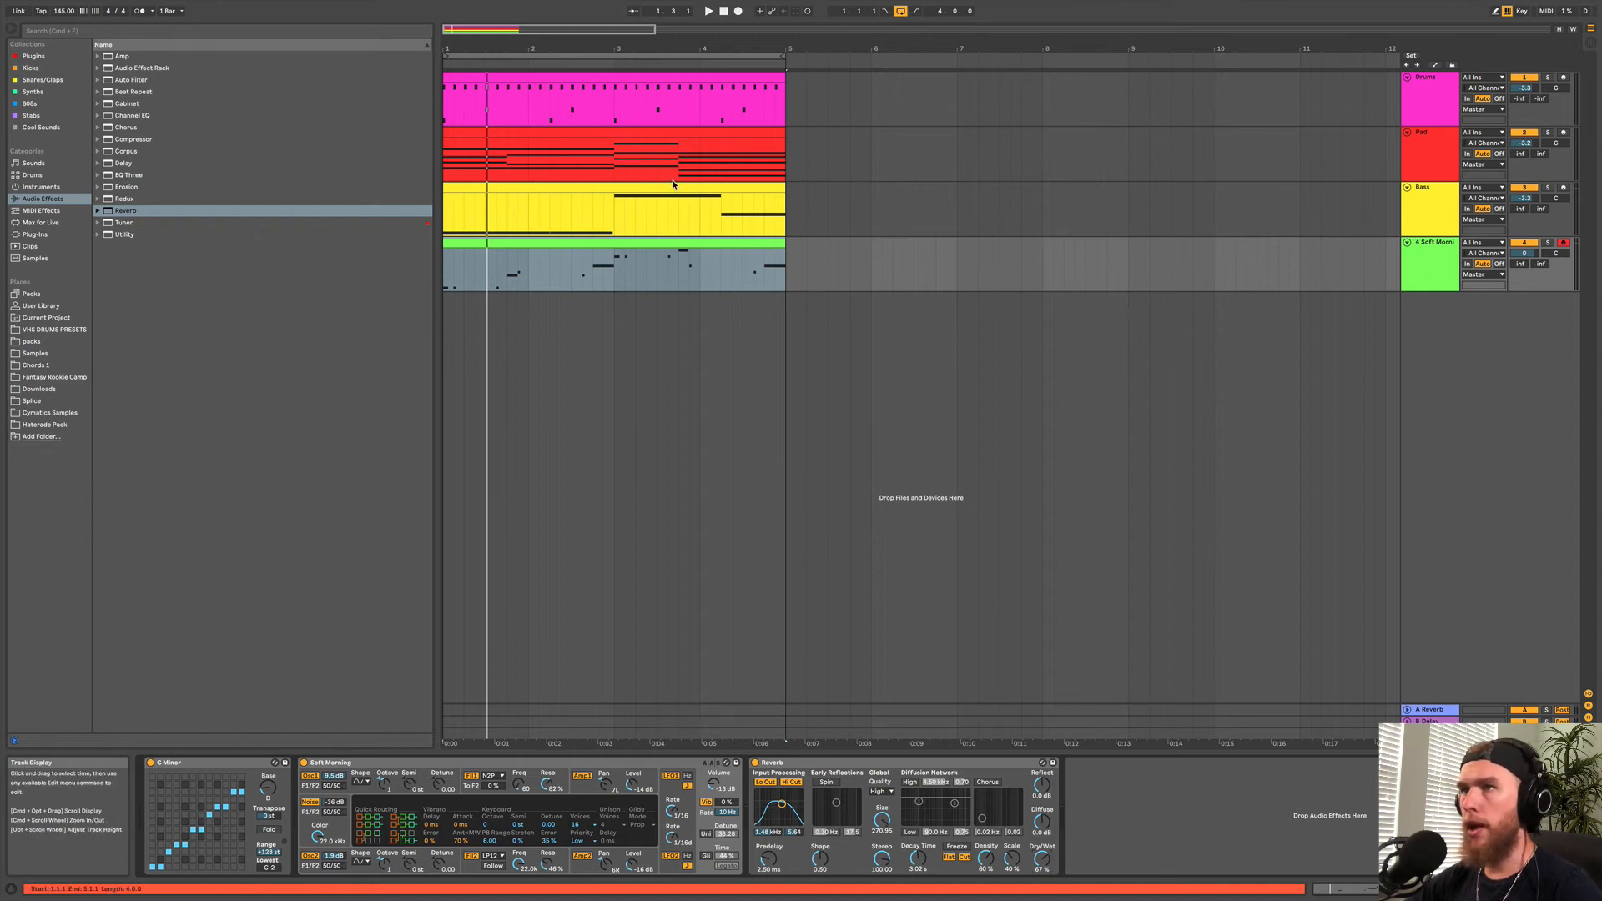
click(1441, 257)
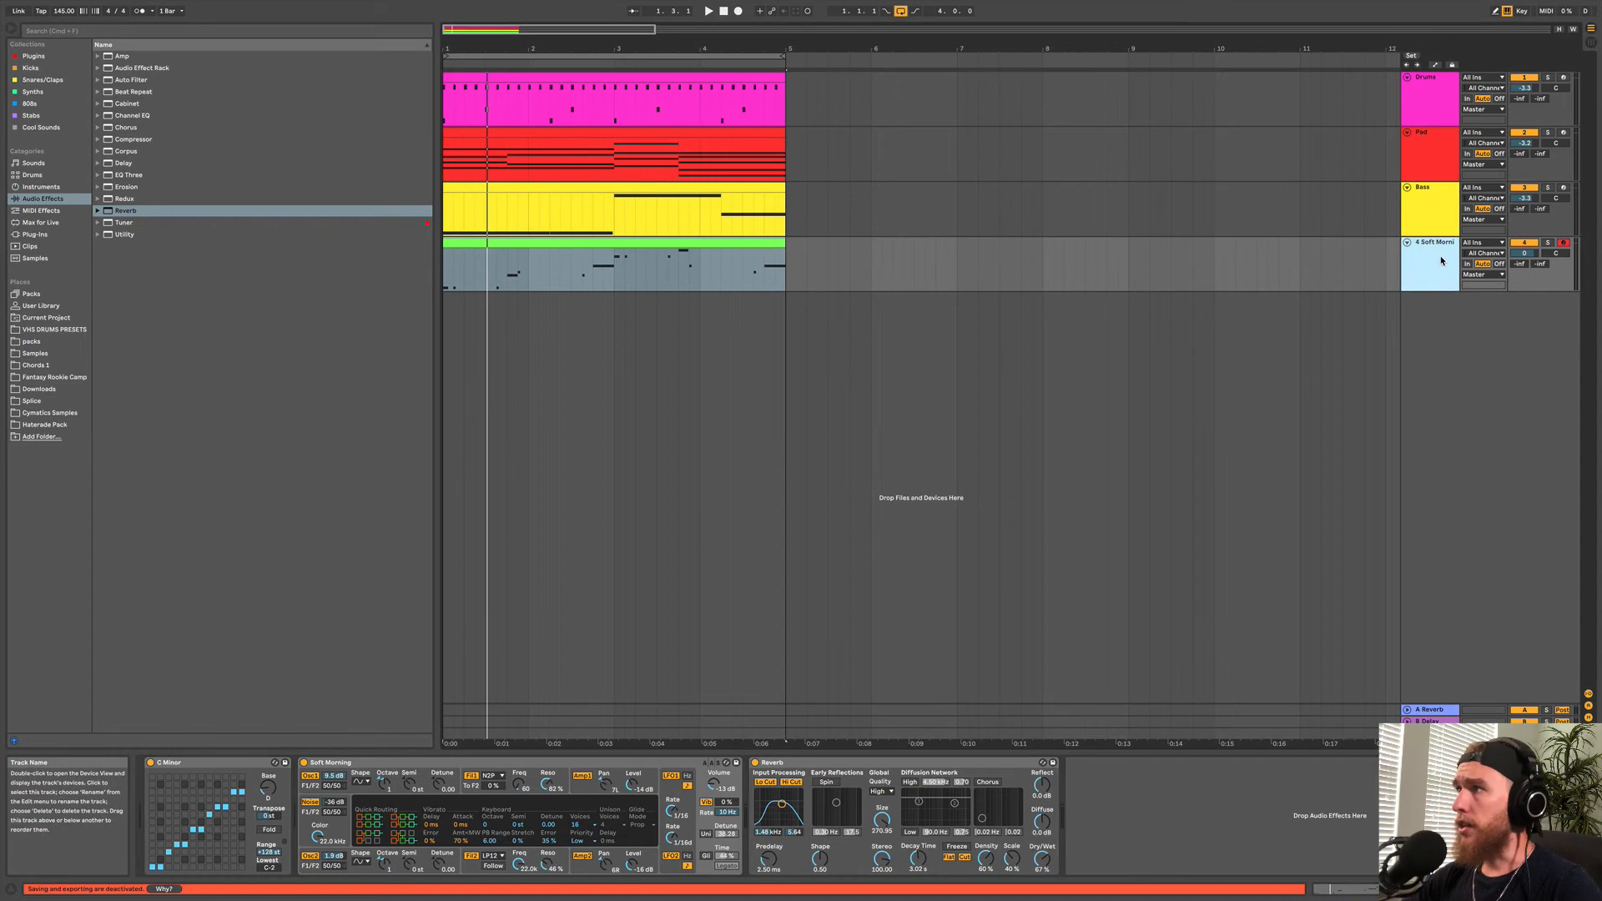
drag(1535, 254, 1536, 265)
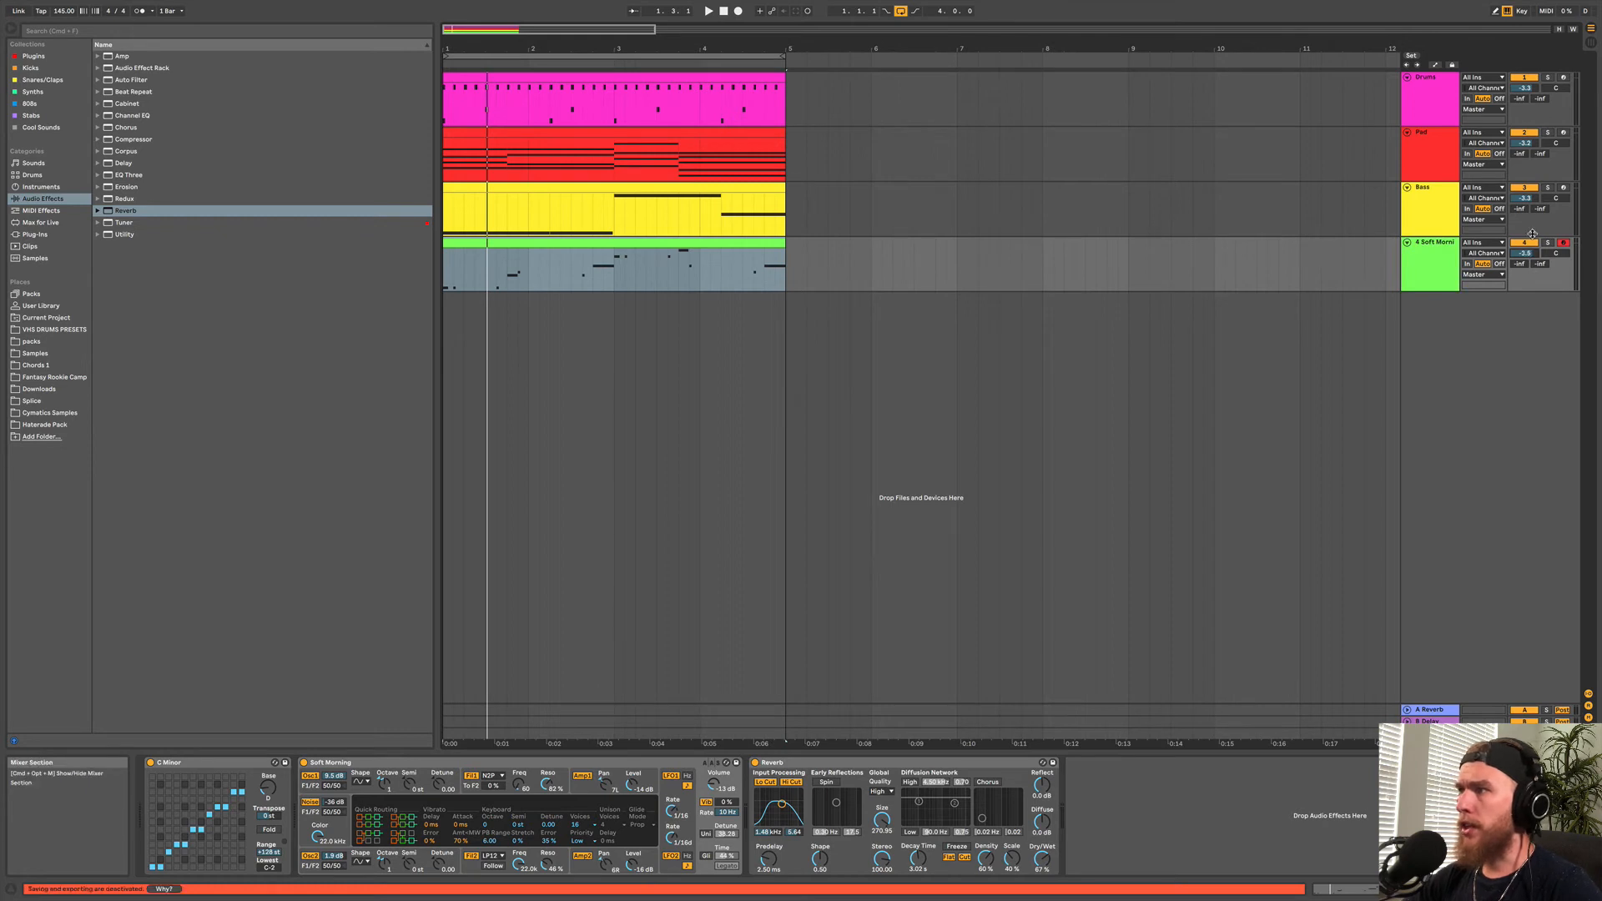
key(space)
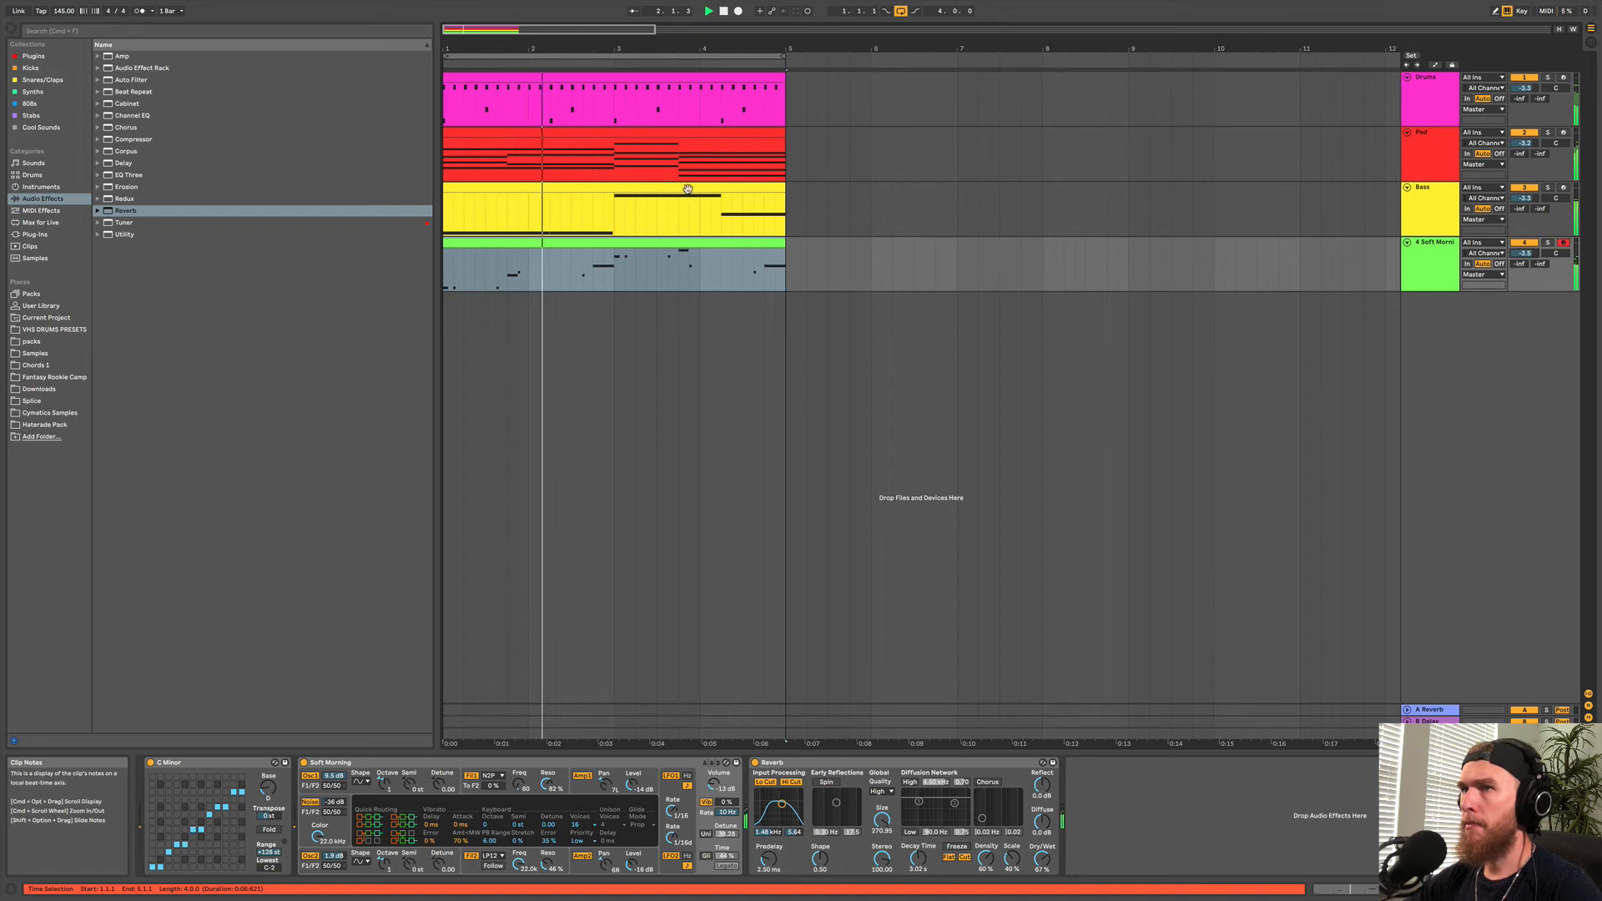
Raise the Kick 808's output volume in the Drums track's 808 Core Kit while the loop plays.
click(1430, 99)
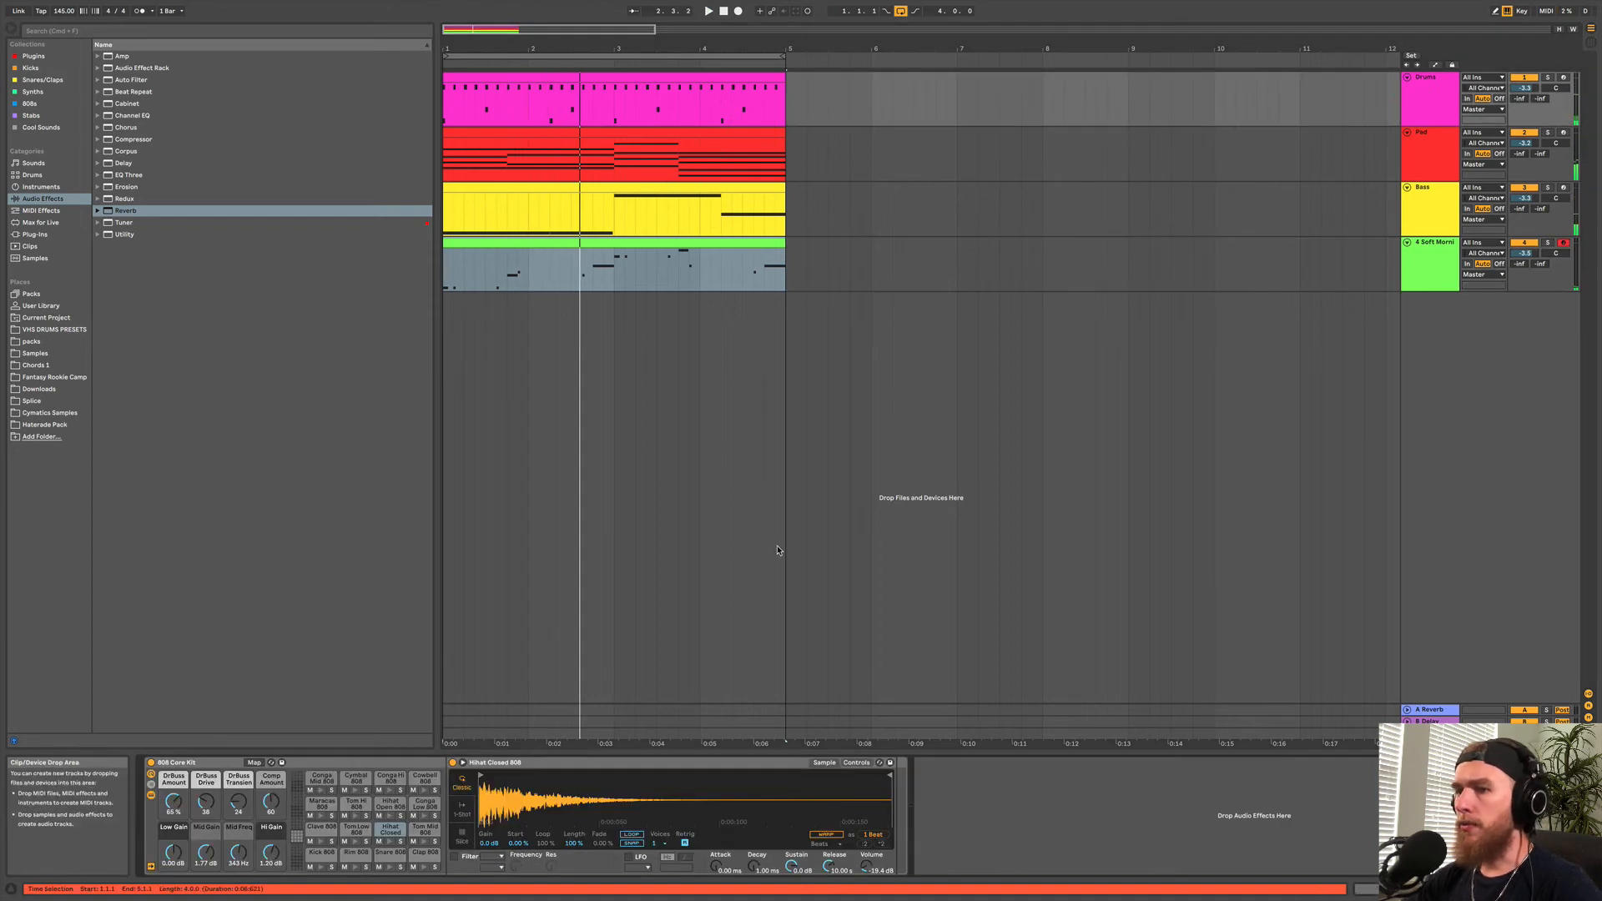
click(322, 854)
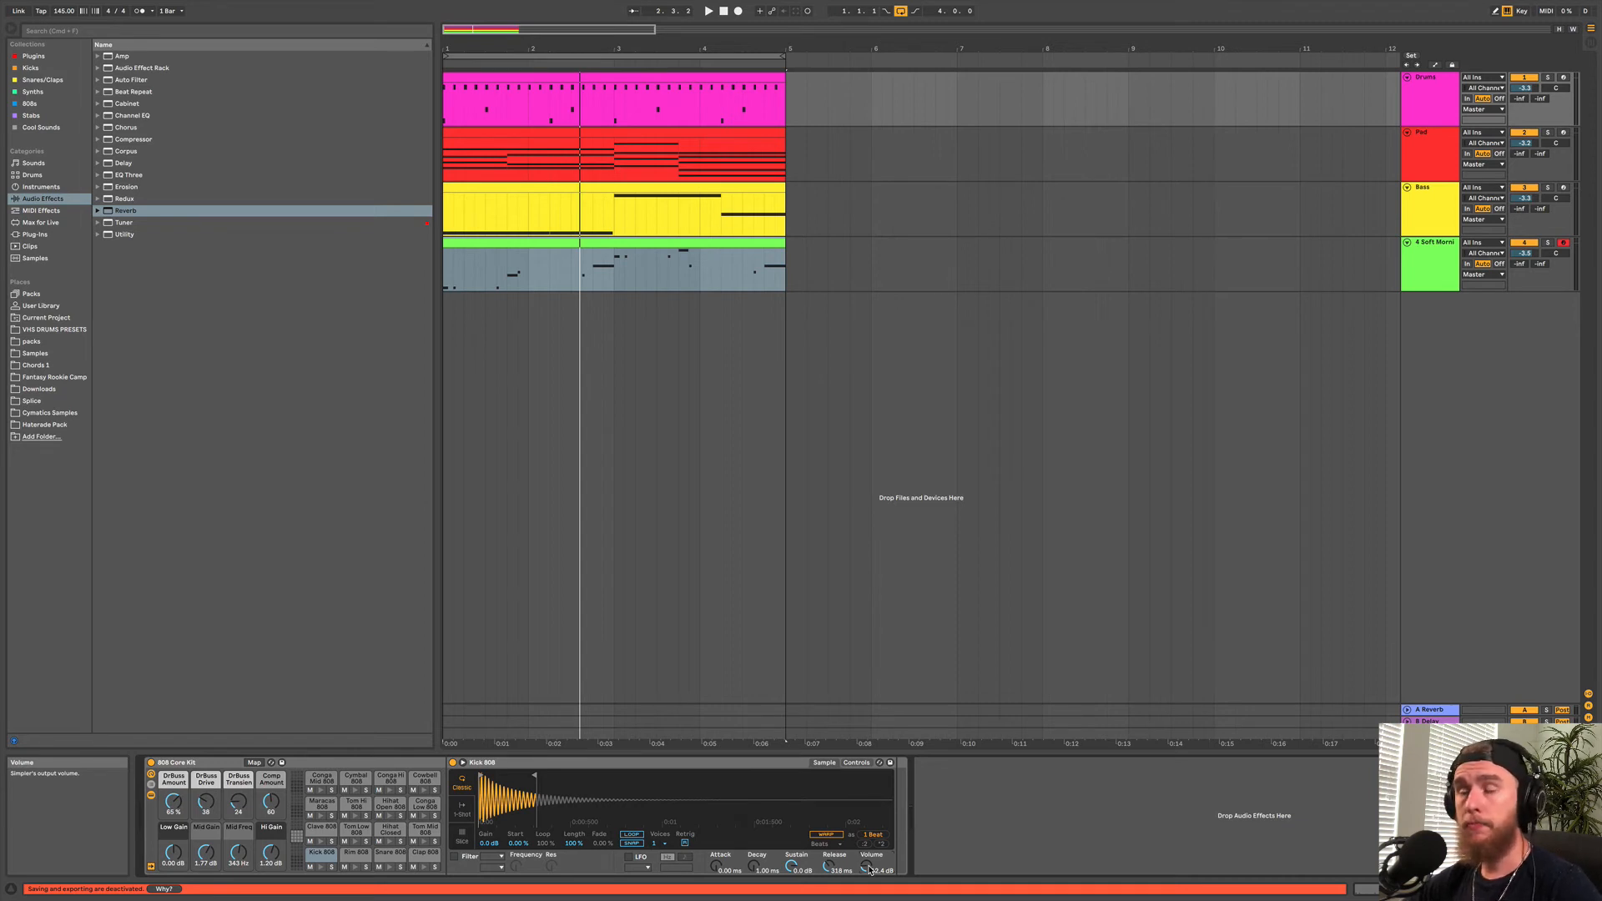
key(space)
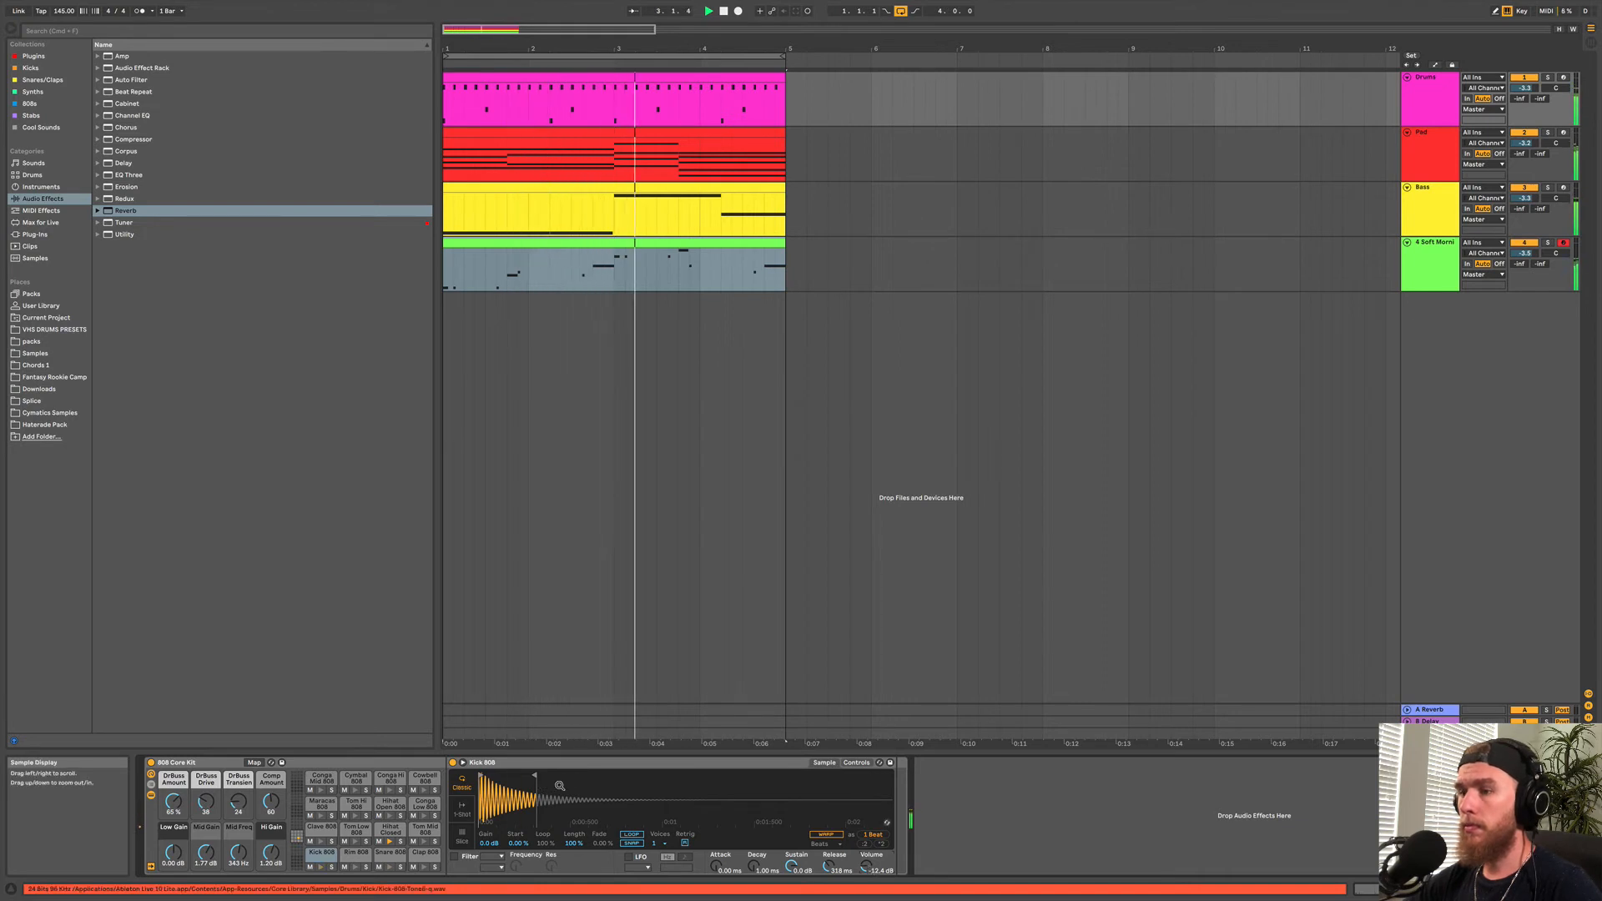
drag(866, 866, 867, 850)
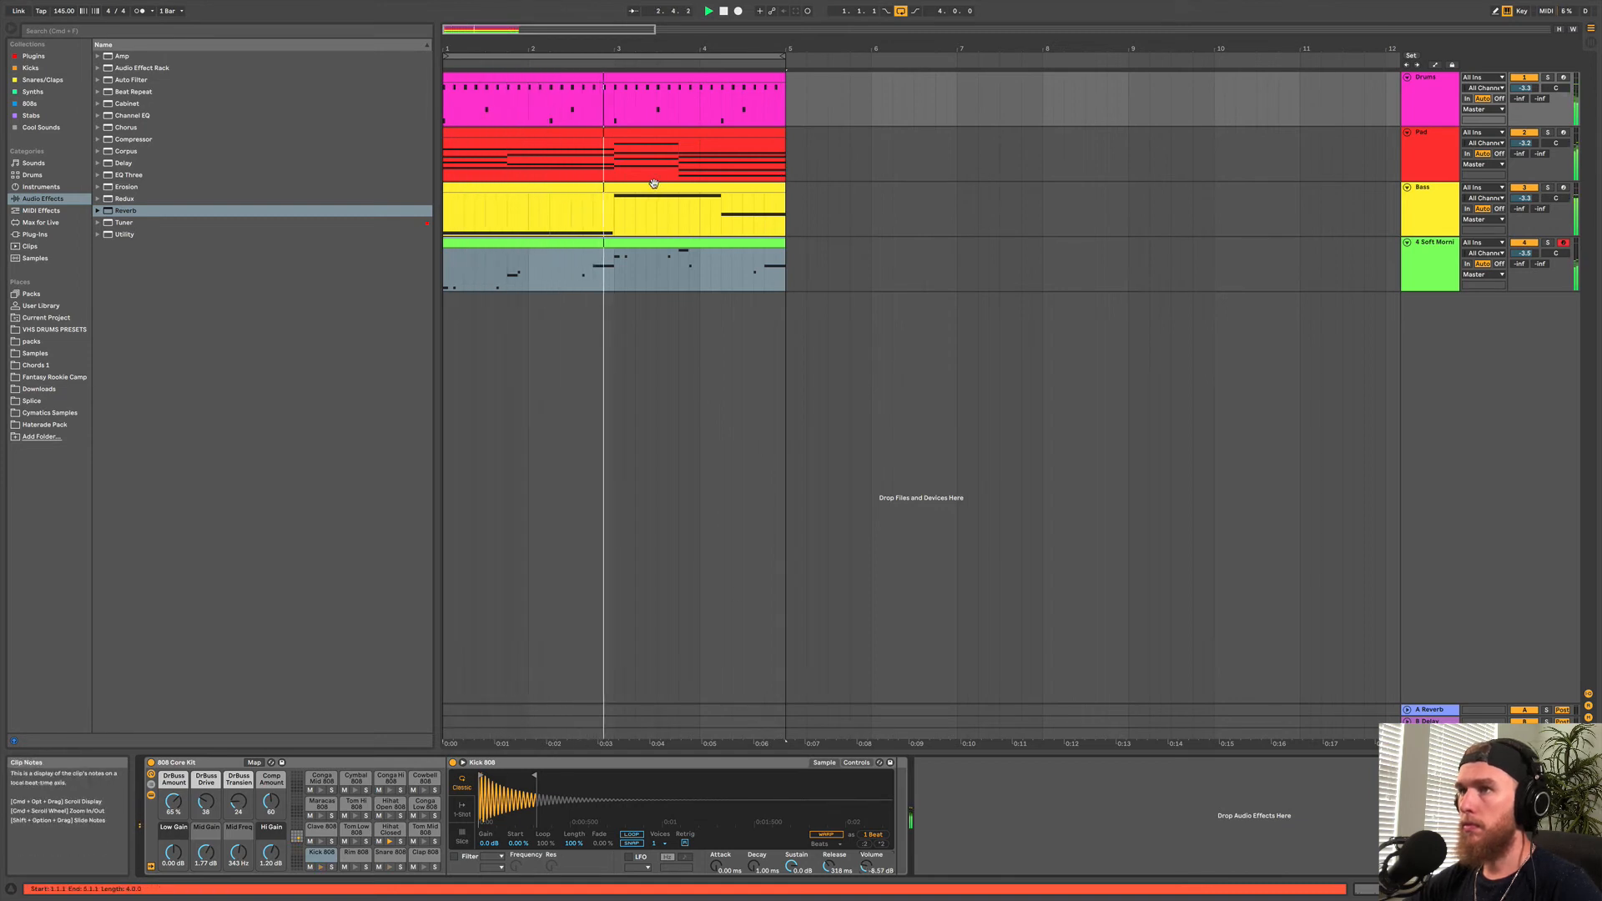
Lower the Soft Morning Reverb's Dry/Wet to 63 % during playback and stop the loop.
click(1409, 266)
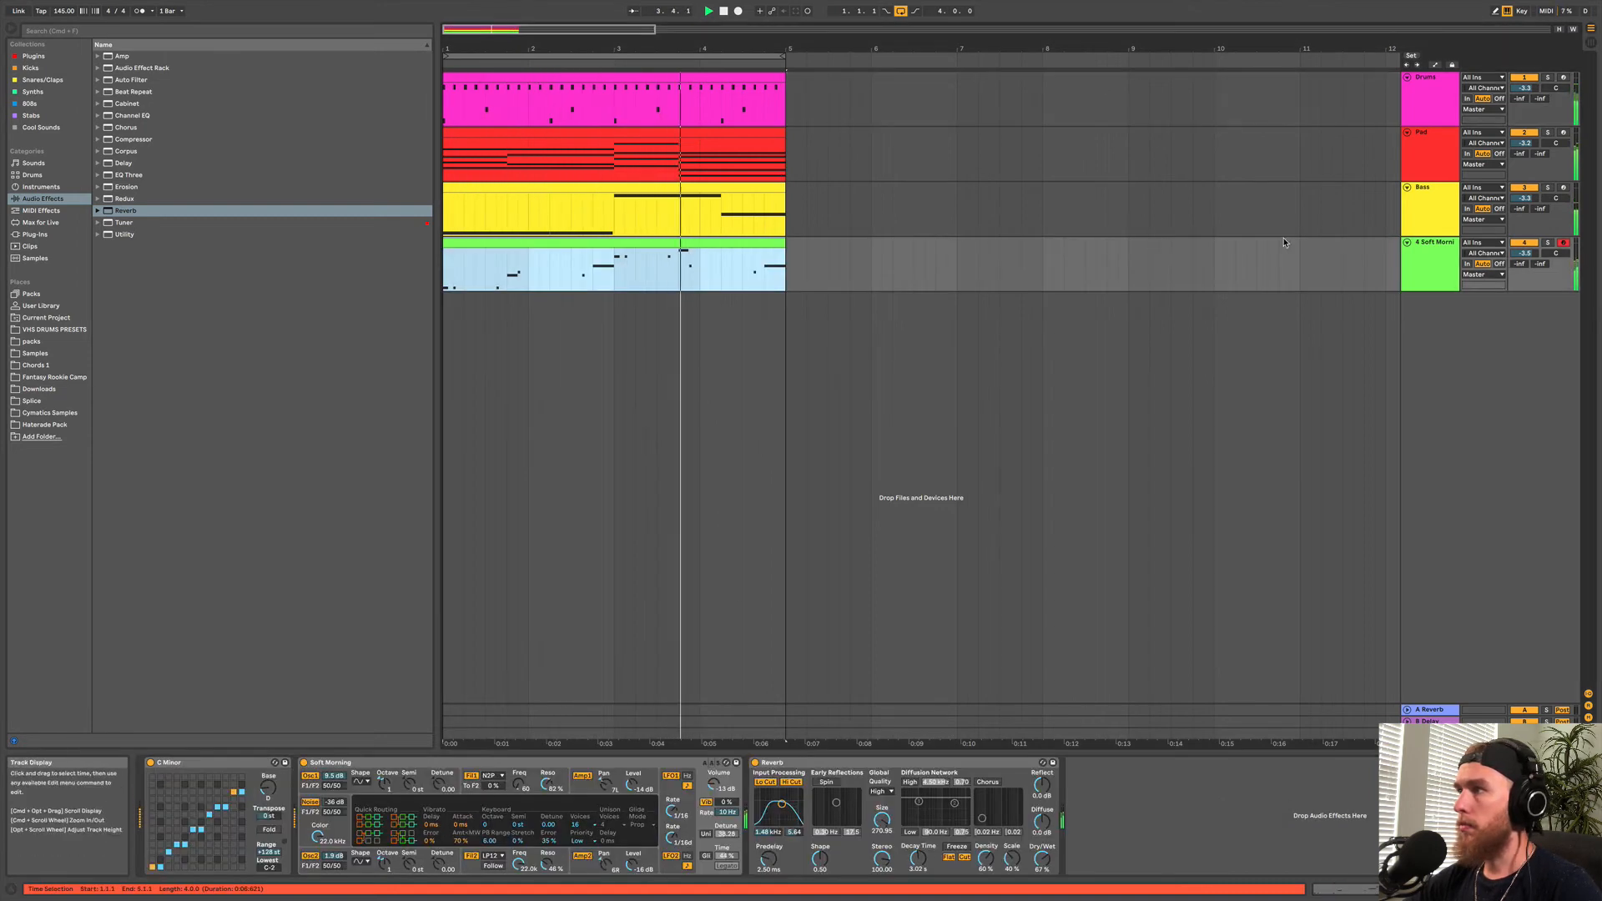
click(1412, 267)
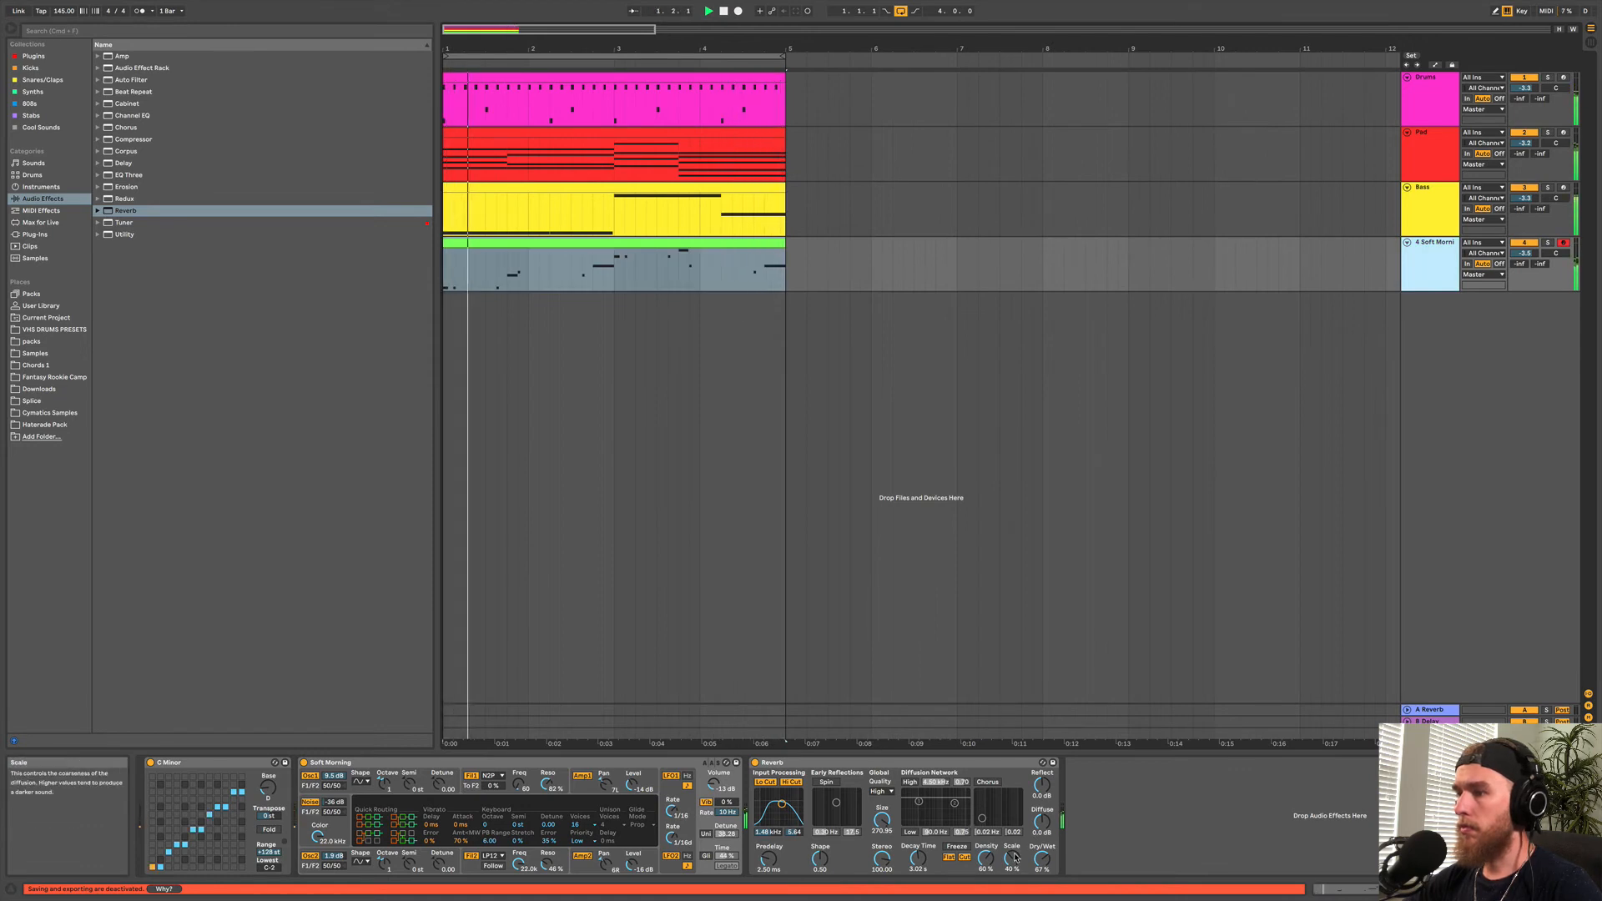
drag(1043, 859, 1042, 876)
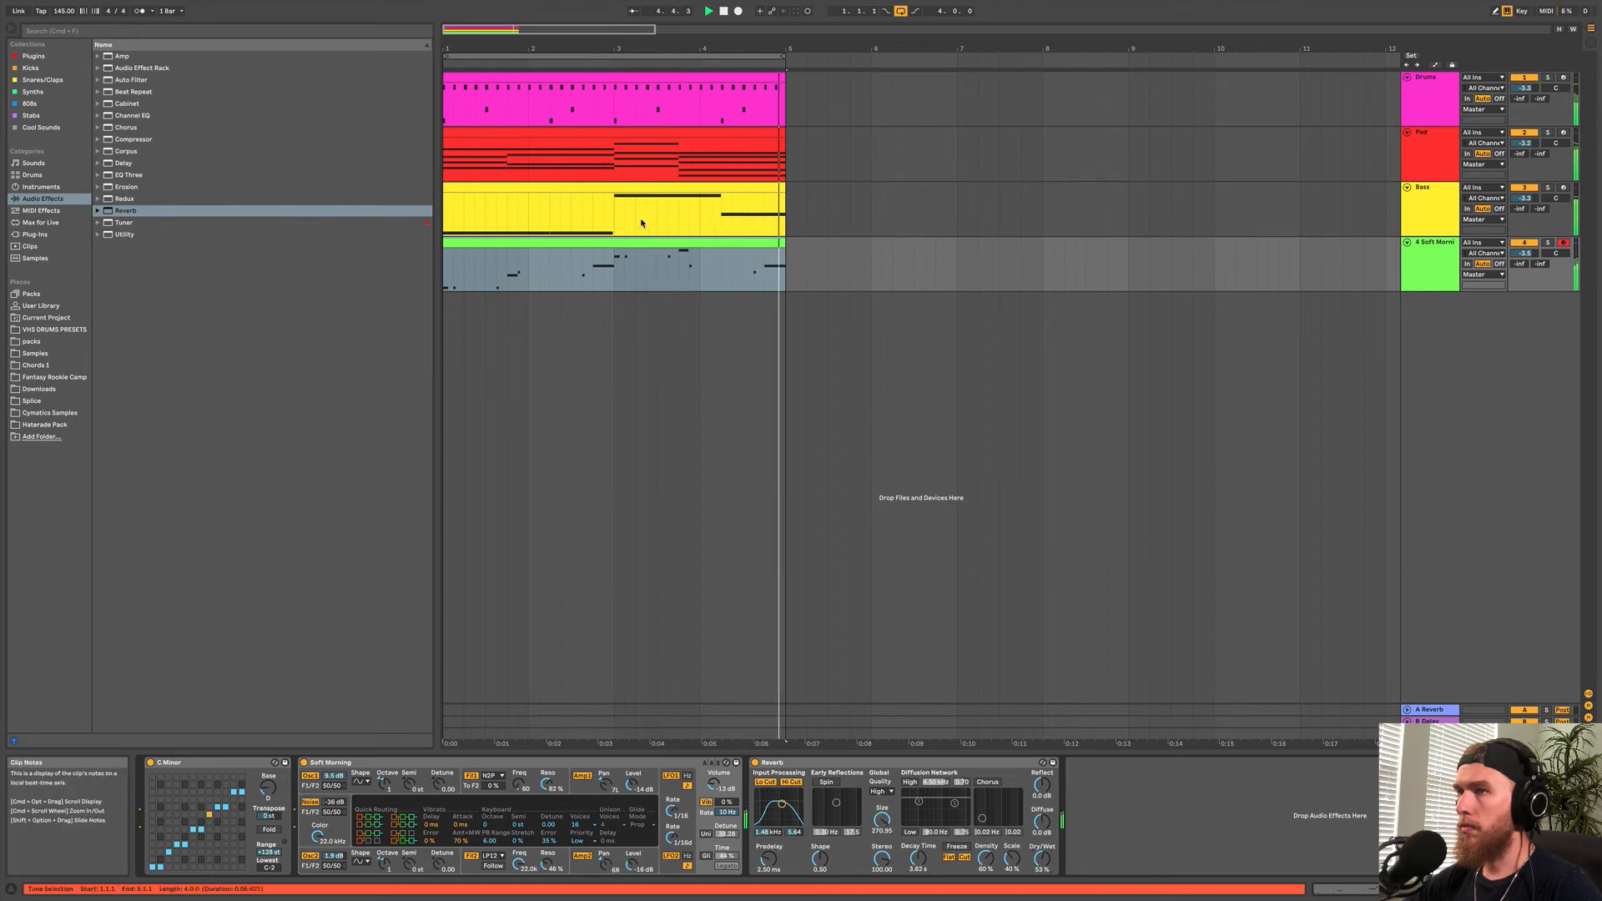
click(653, 243)
key(space)
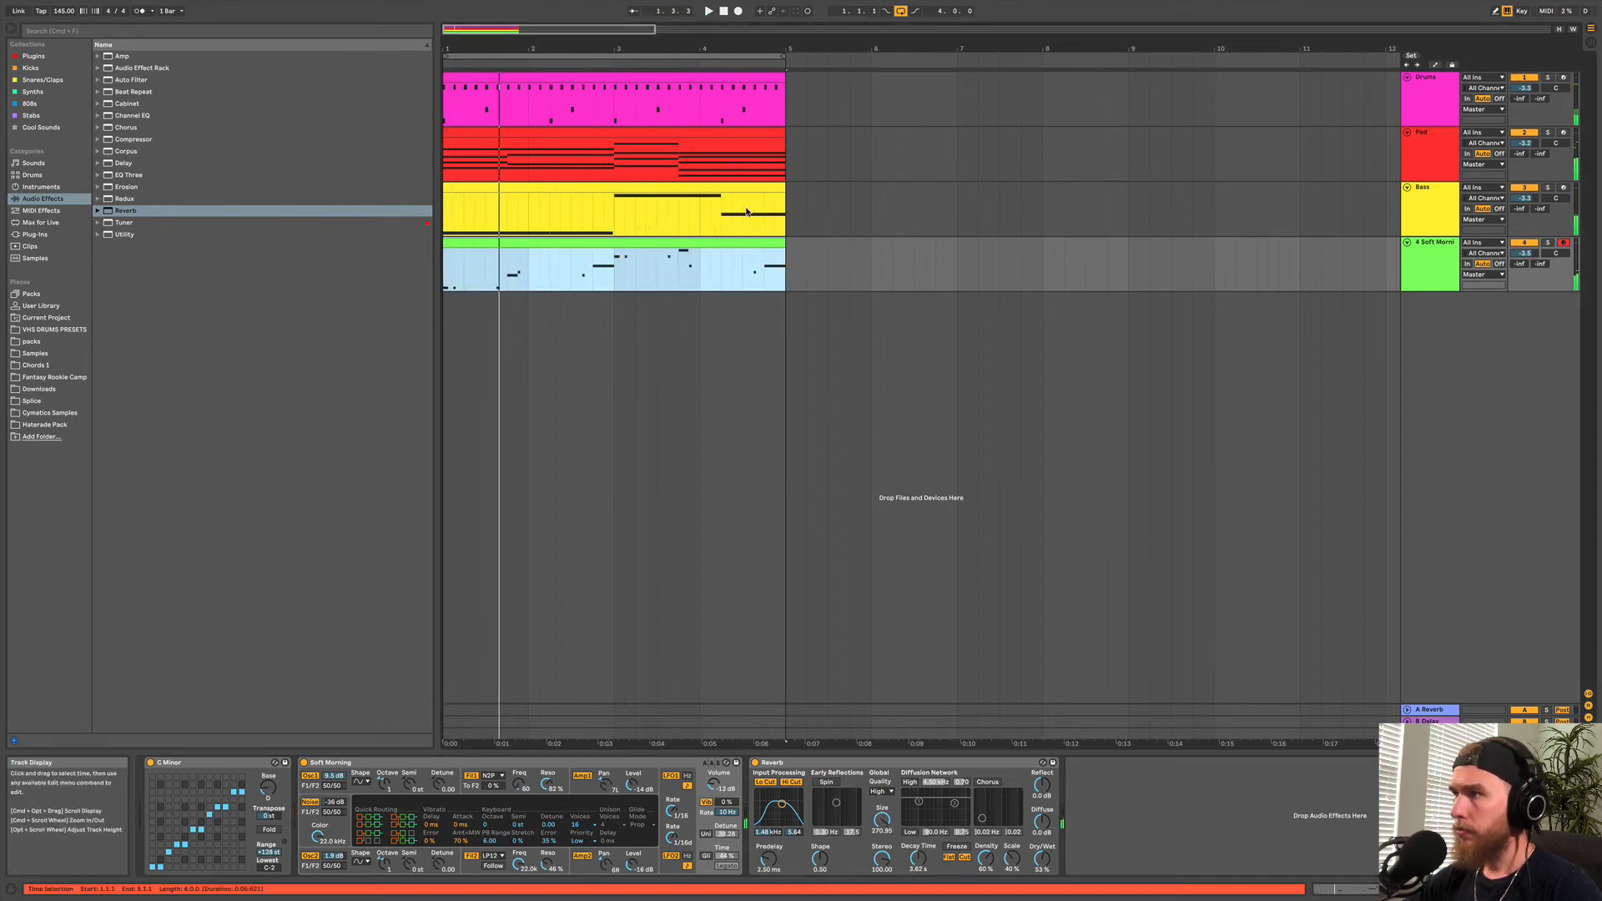
Add an EQ Three after the Reverb on the Pad track, reduce its high gain and play the loop.
click(1420, 159)
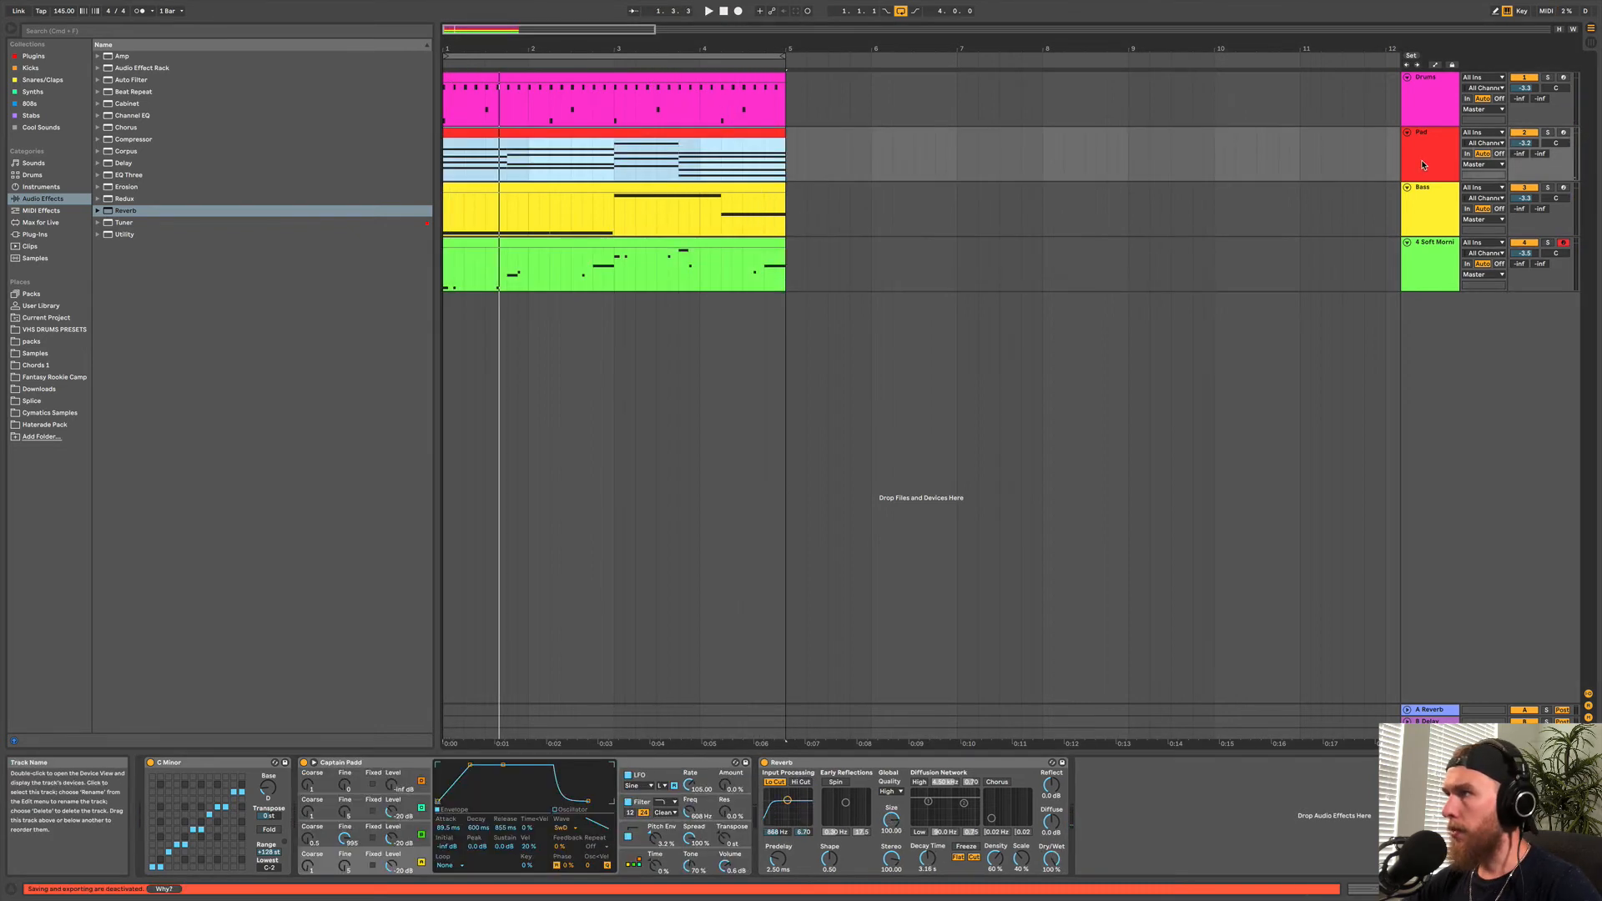
double_click(135, 177)
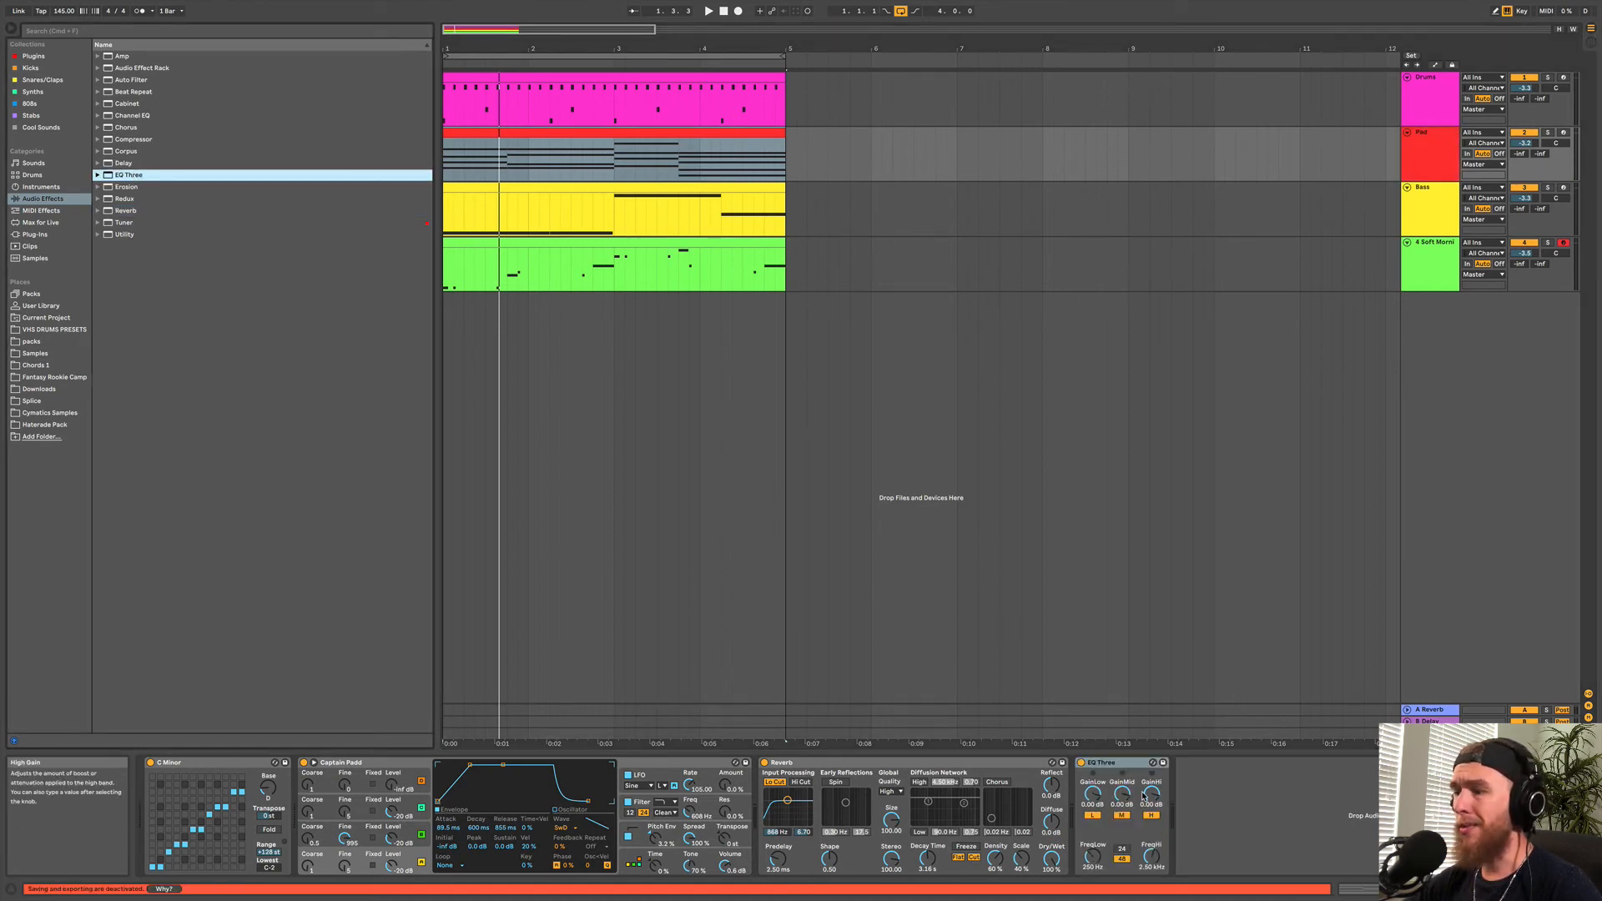
drag(1148, 796, 1148, 801)
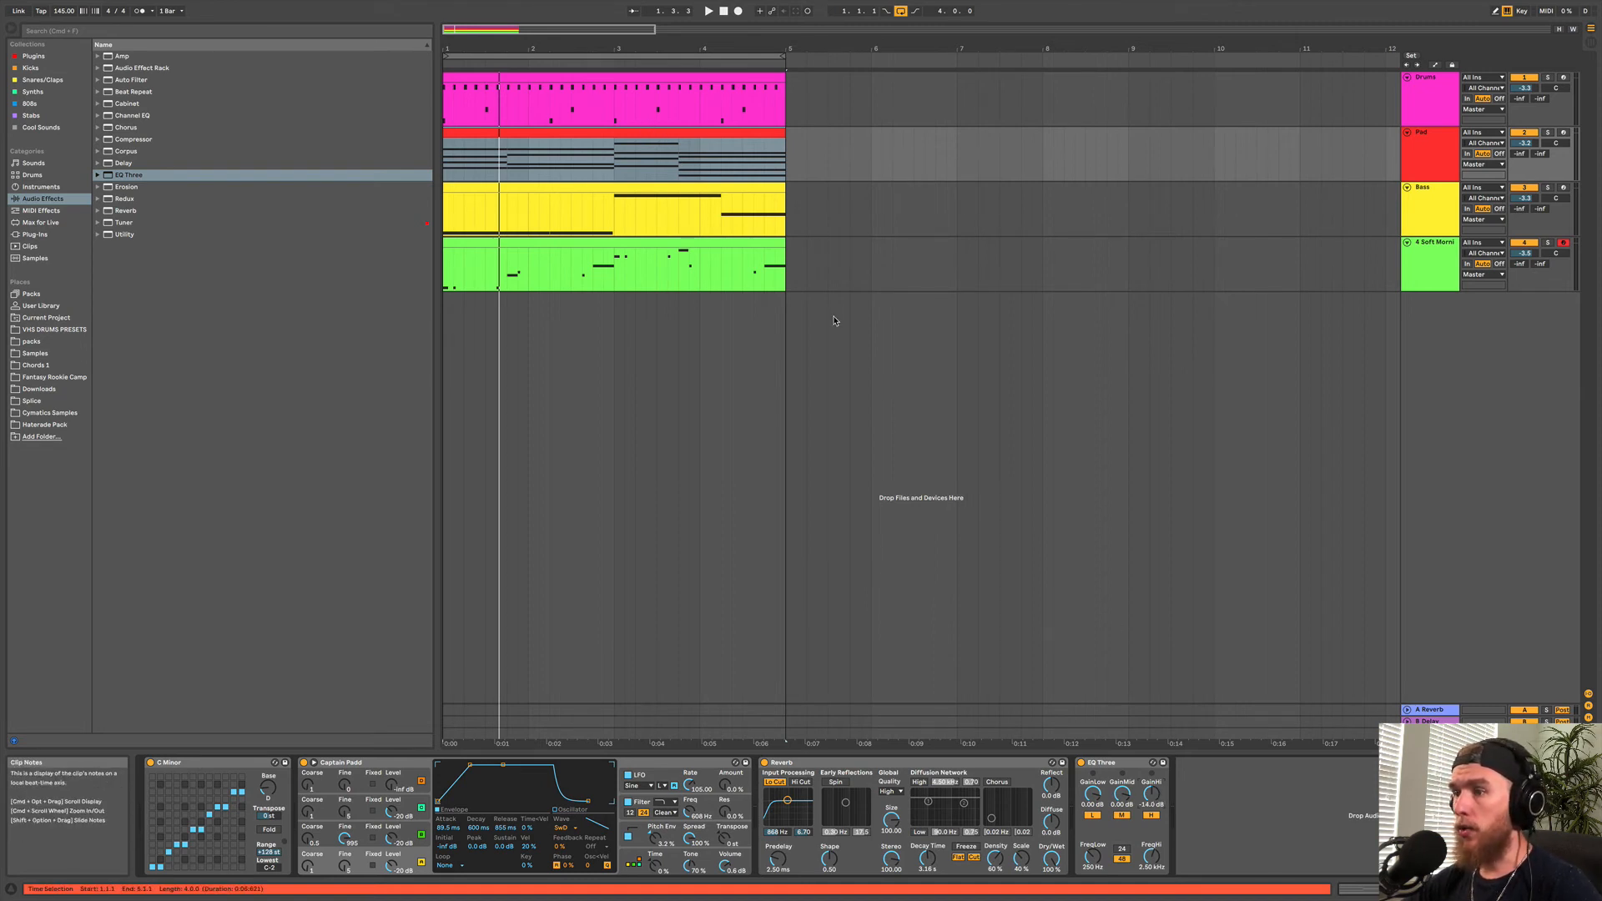
key(space)
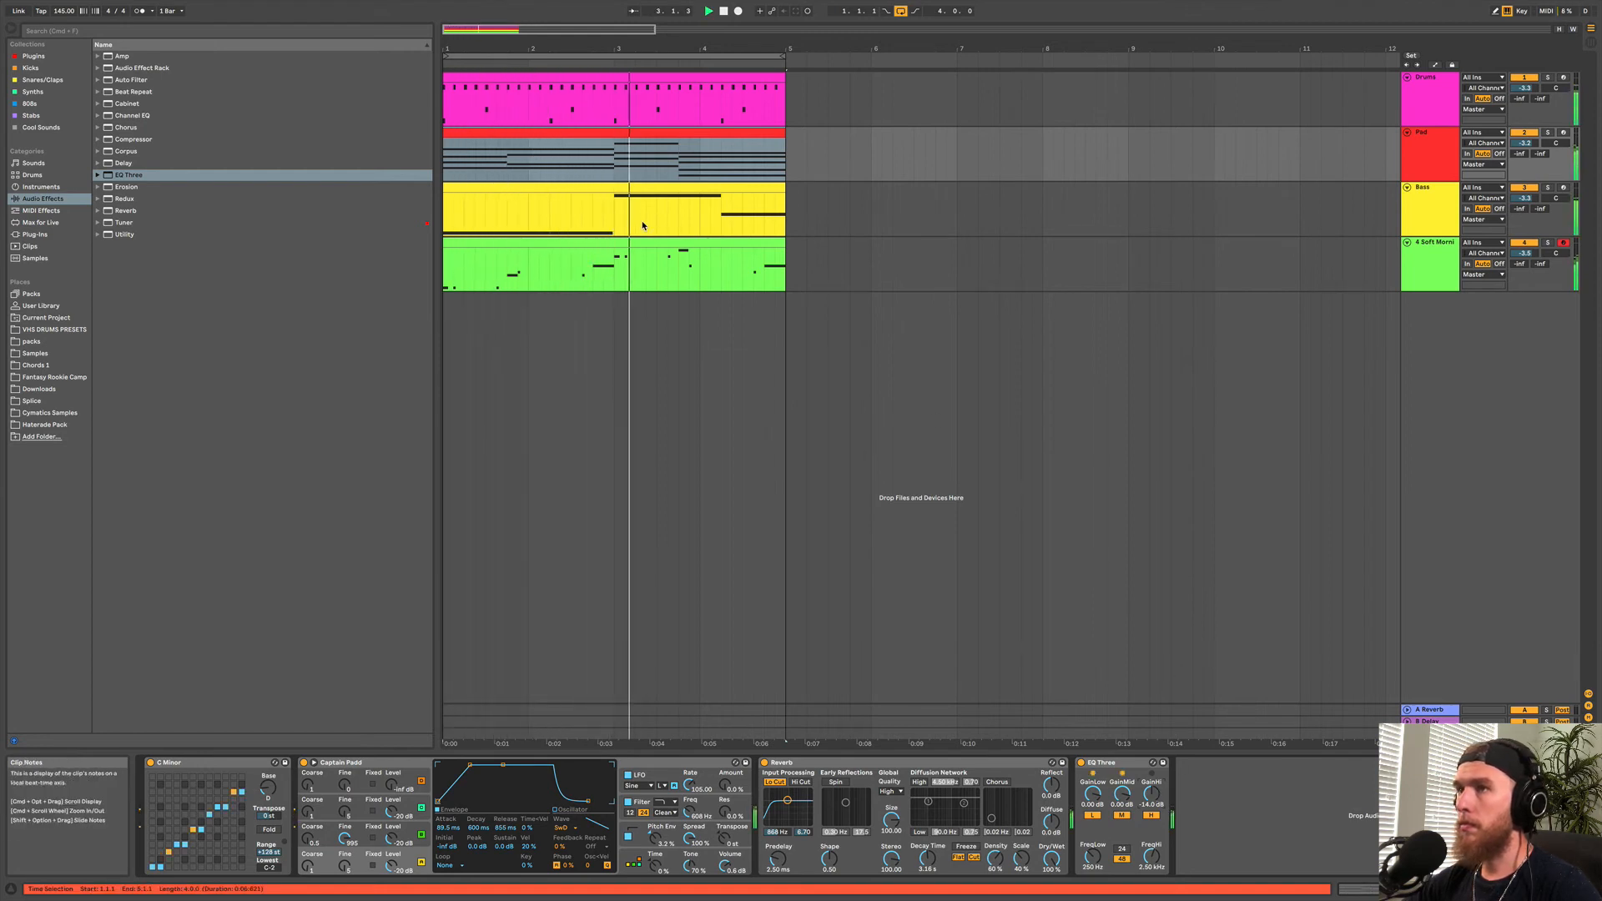
On the Bass track, lower the volume and add Erosion in Noise mode with a lower frequency and a higher amount.
click(1114, 209)
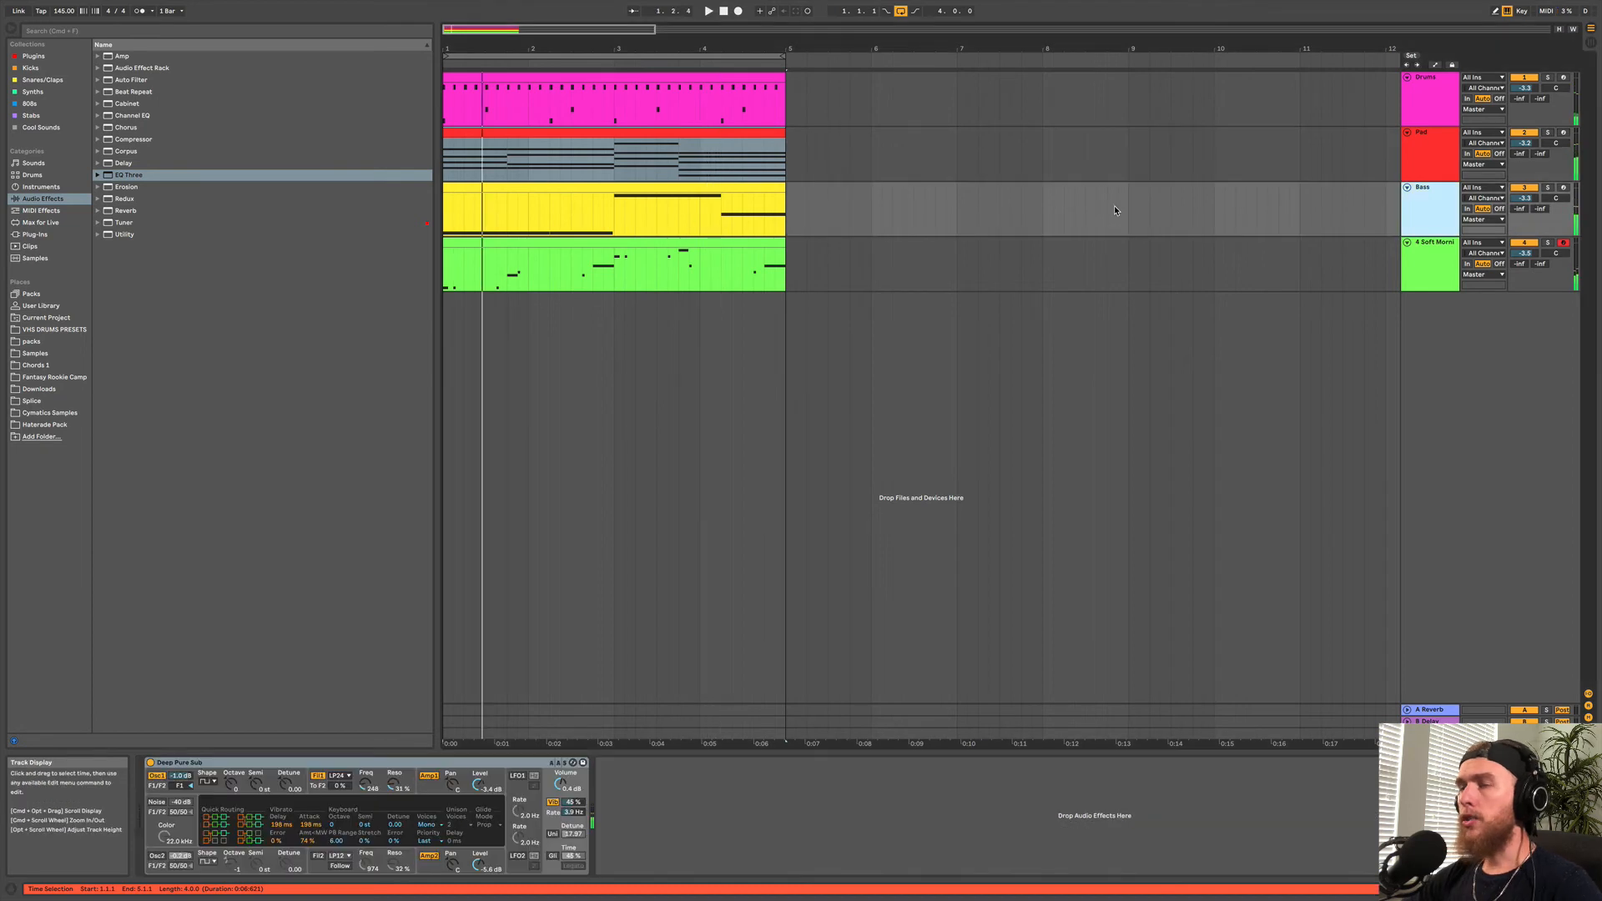
click(516, 189)
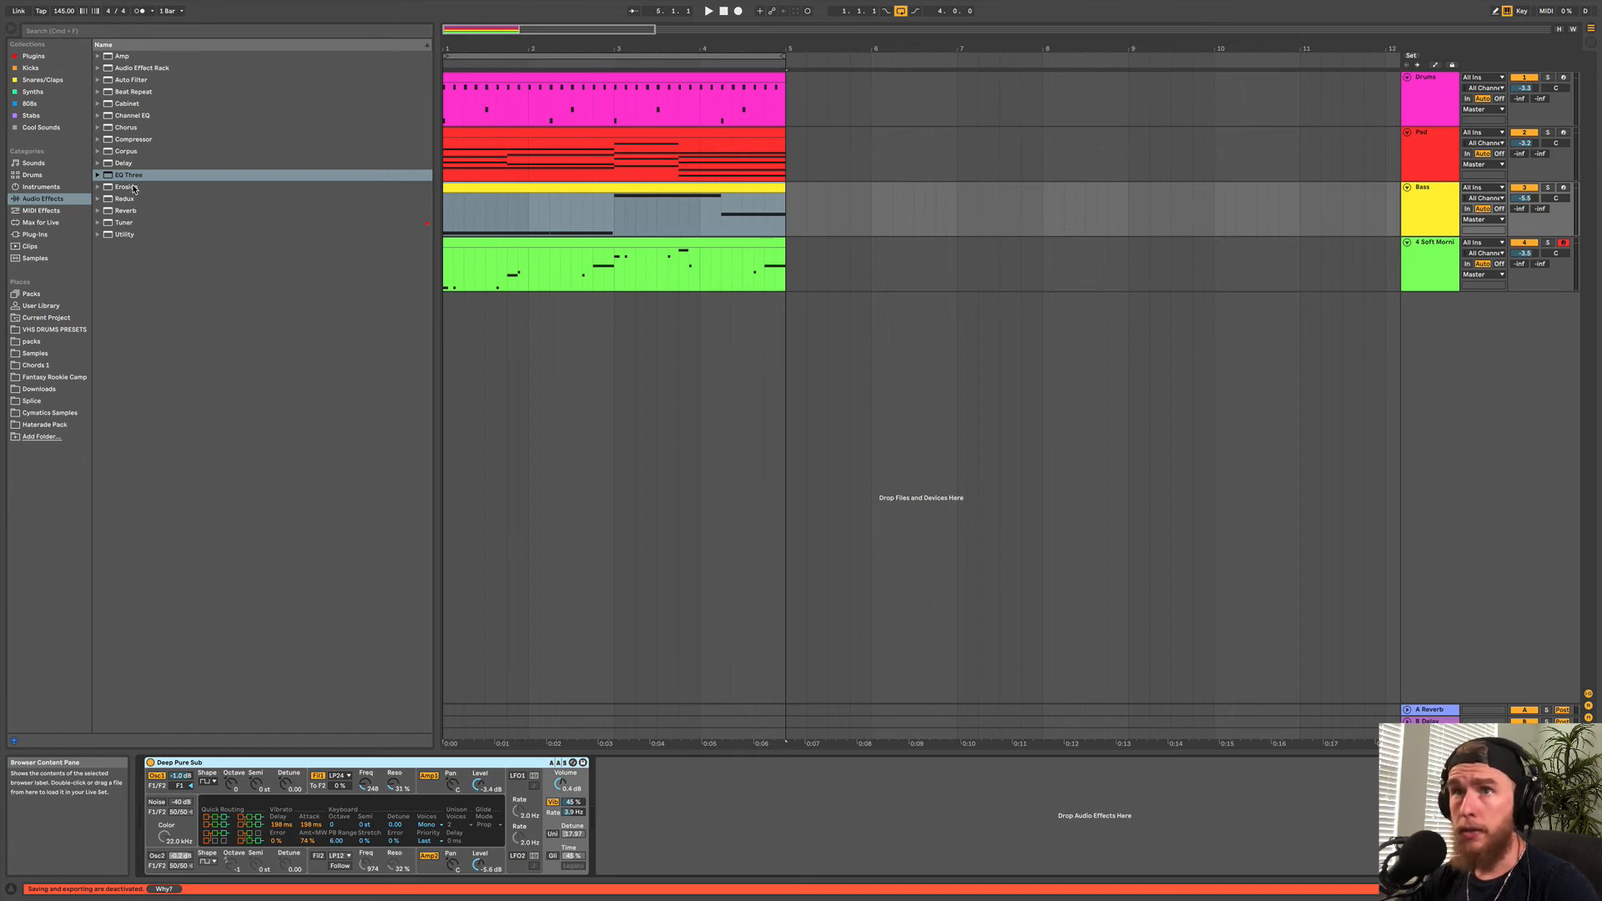
double_click(133, 188)
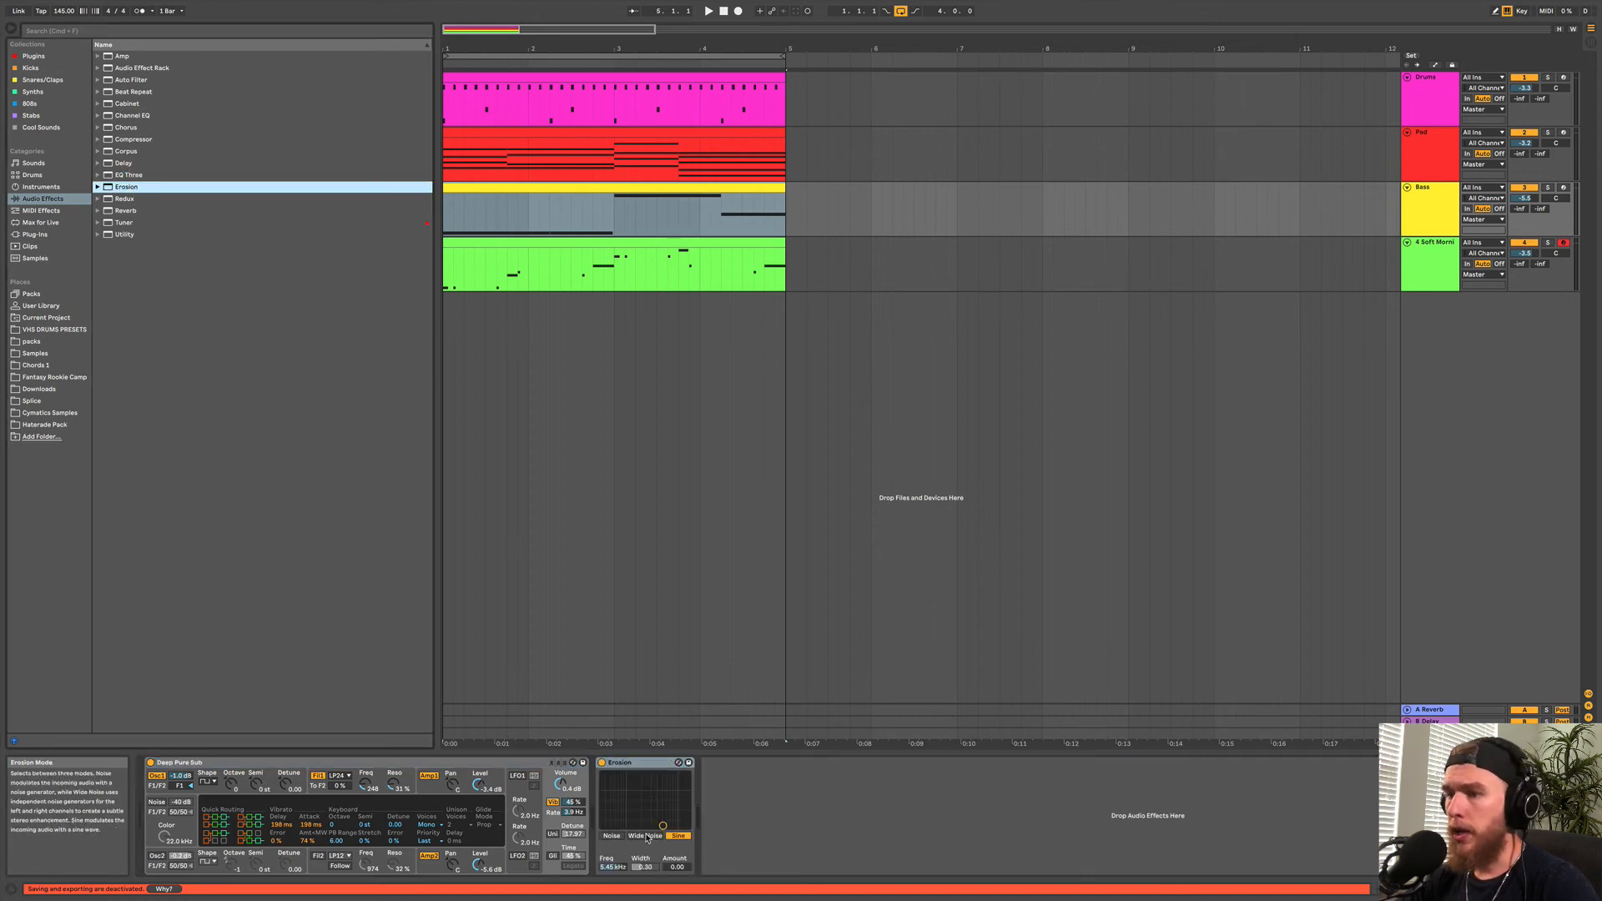
click(618, 837)
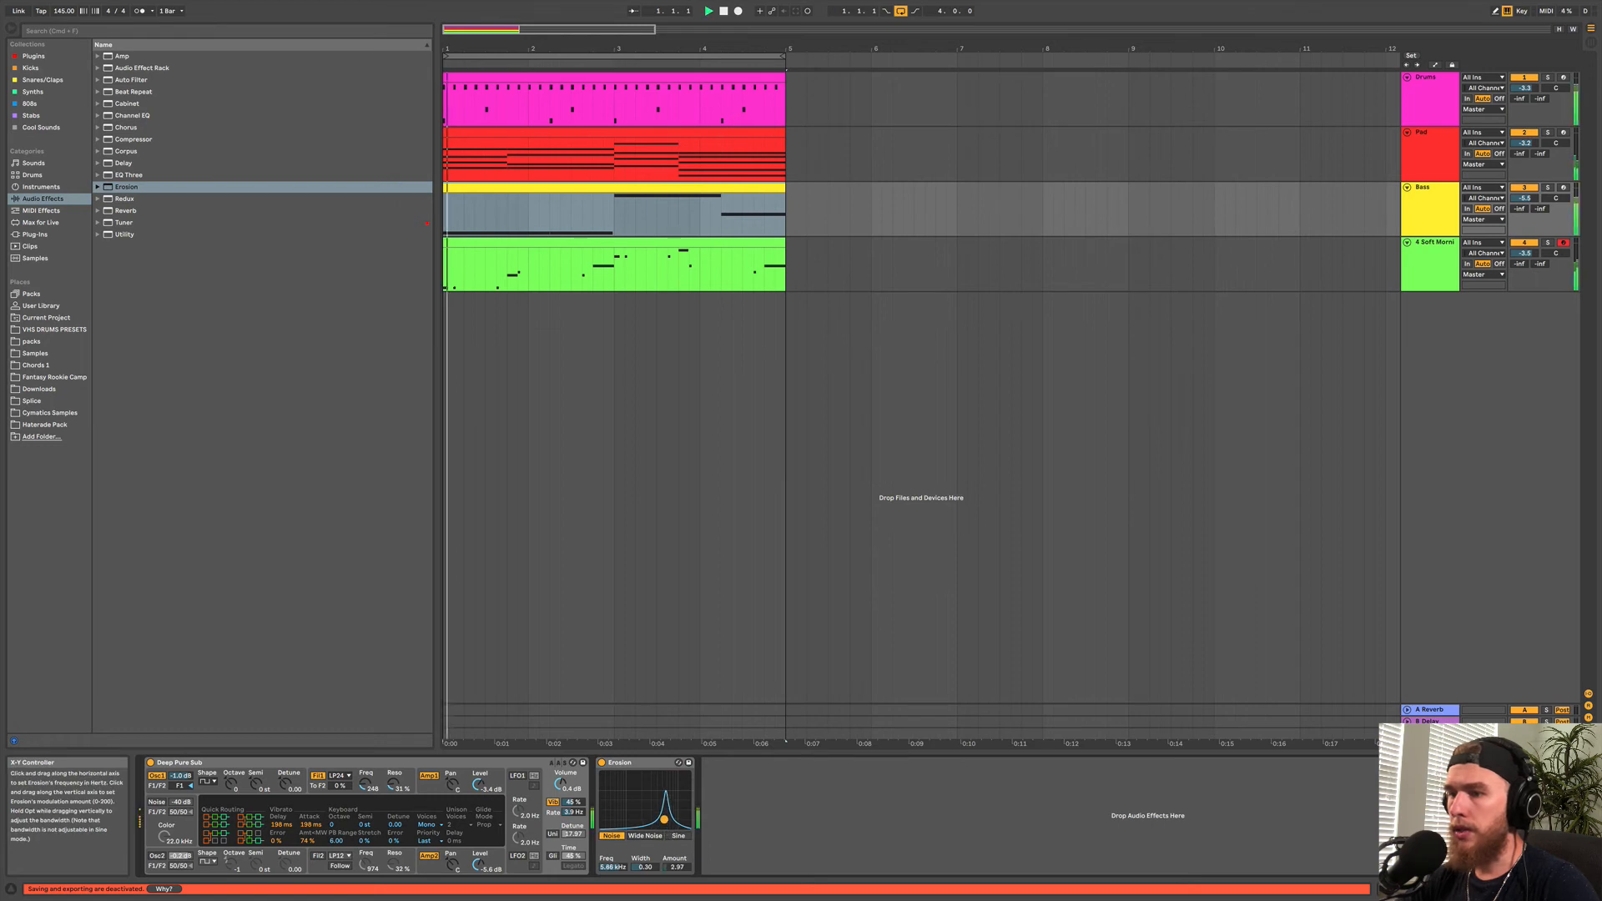
drag(664, 819, 641, 802)
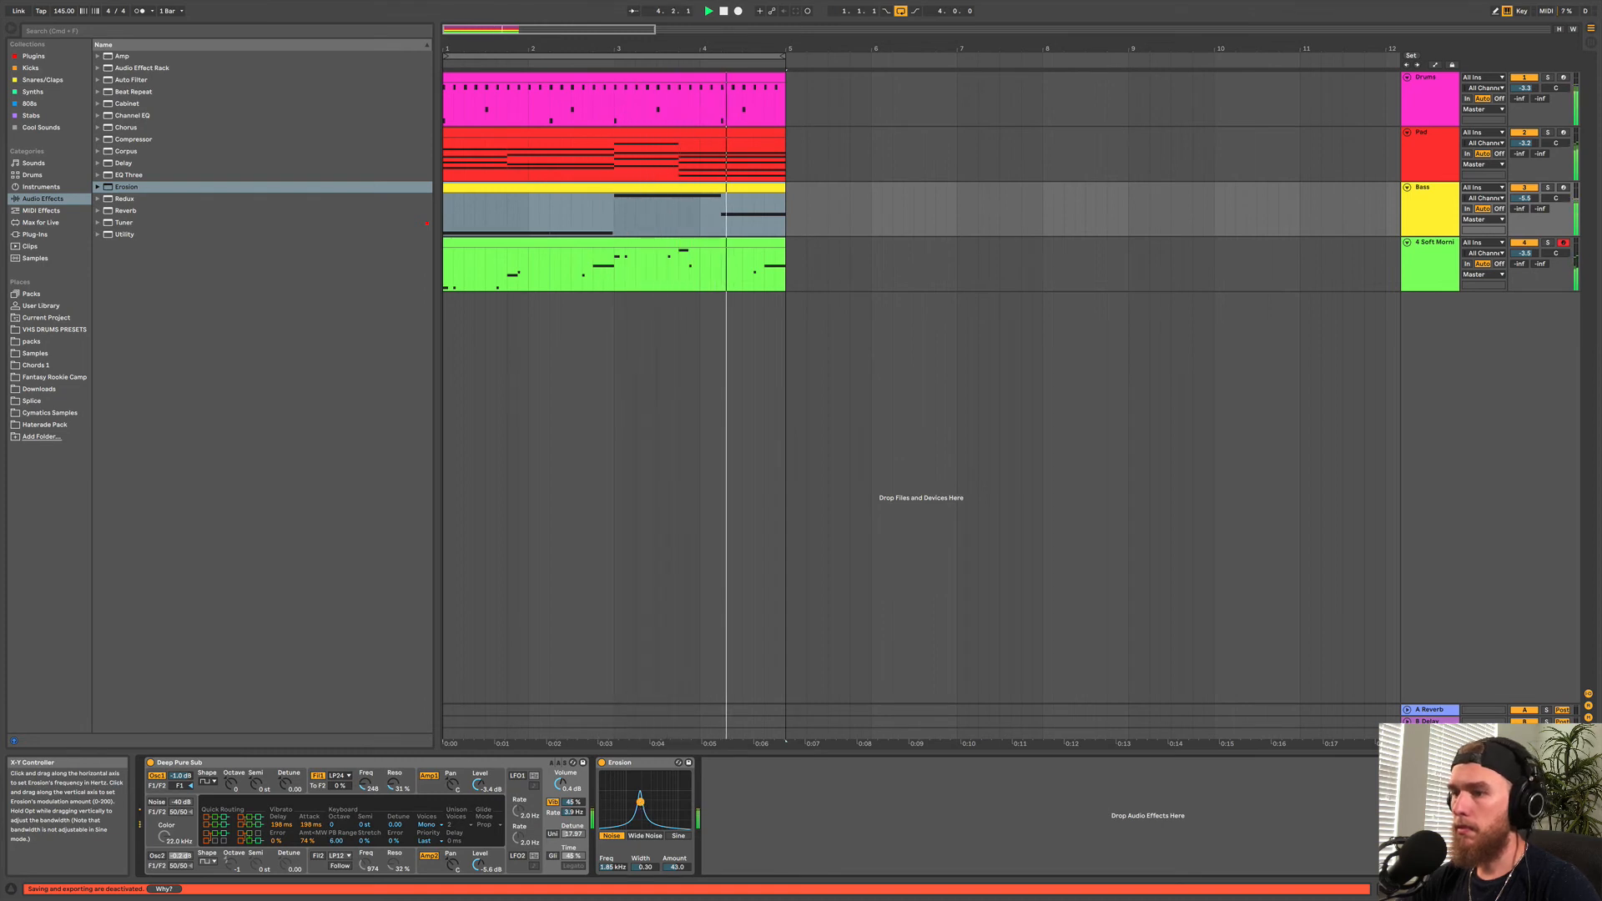
drag(640, 802, 632, 805)
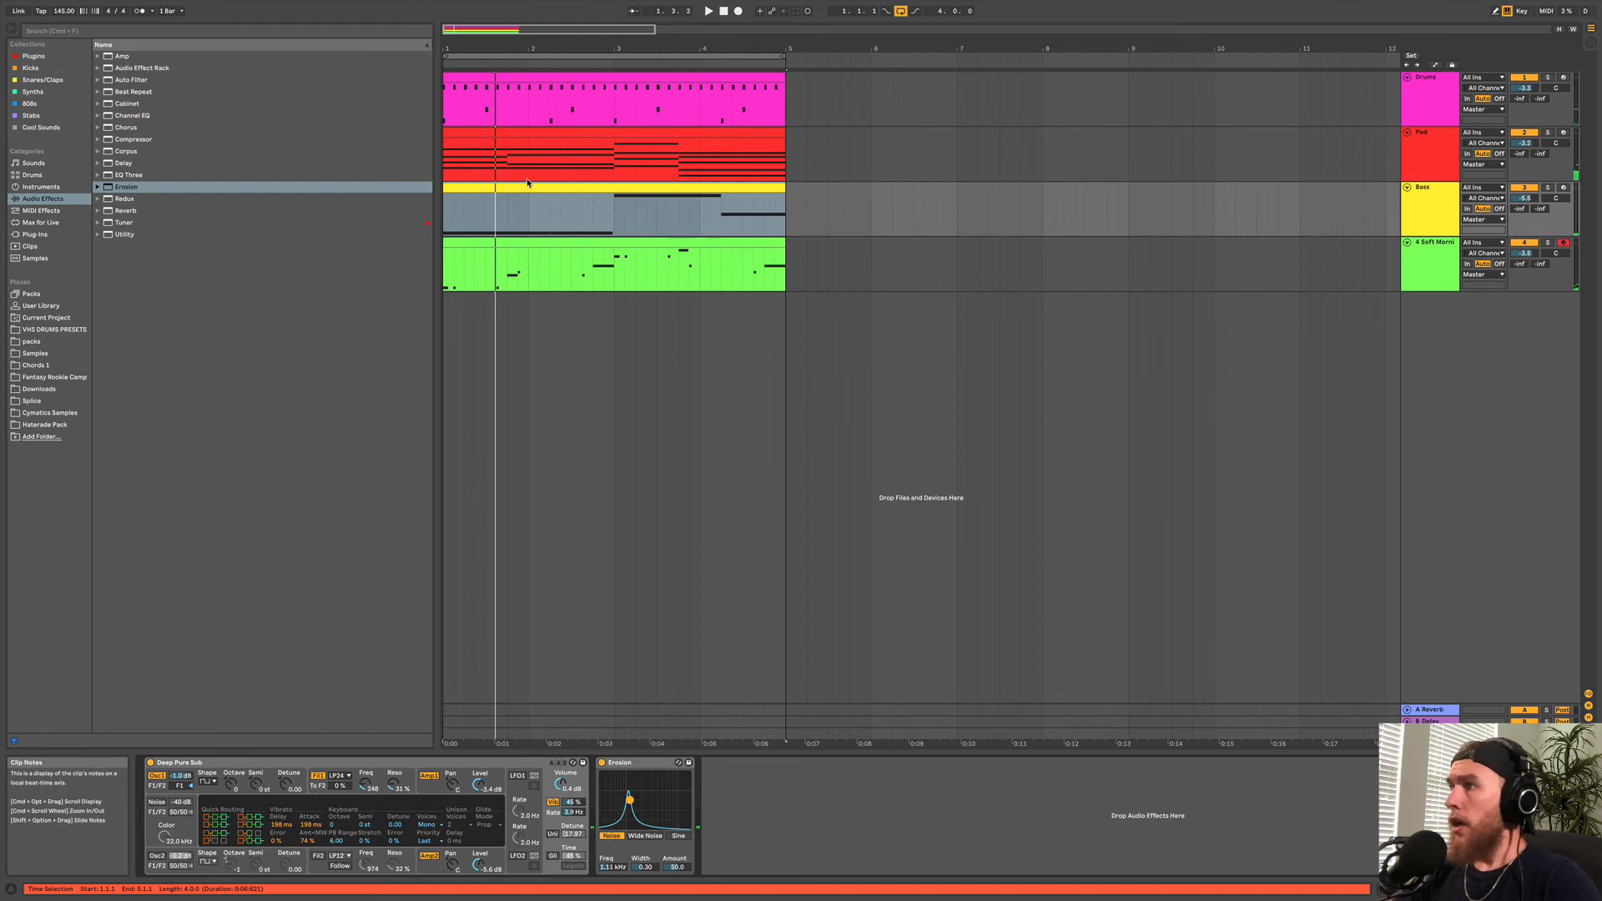
Select the Soft Morning track's clip and play the loop to hear the current mix.
click(1429, 287)
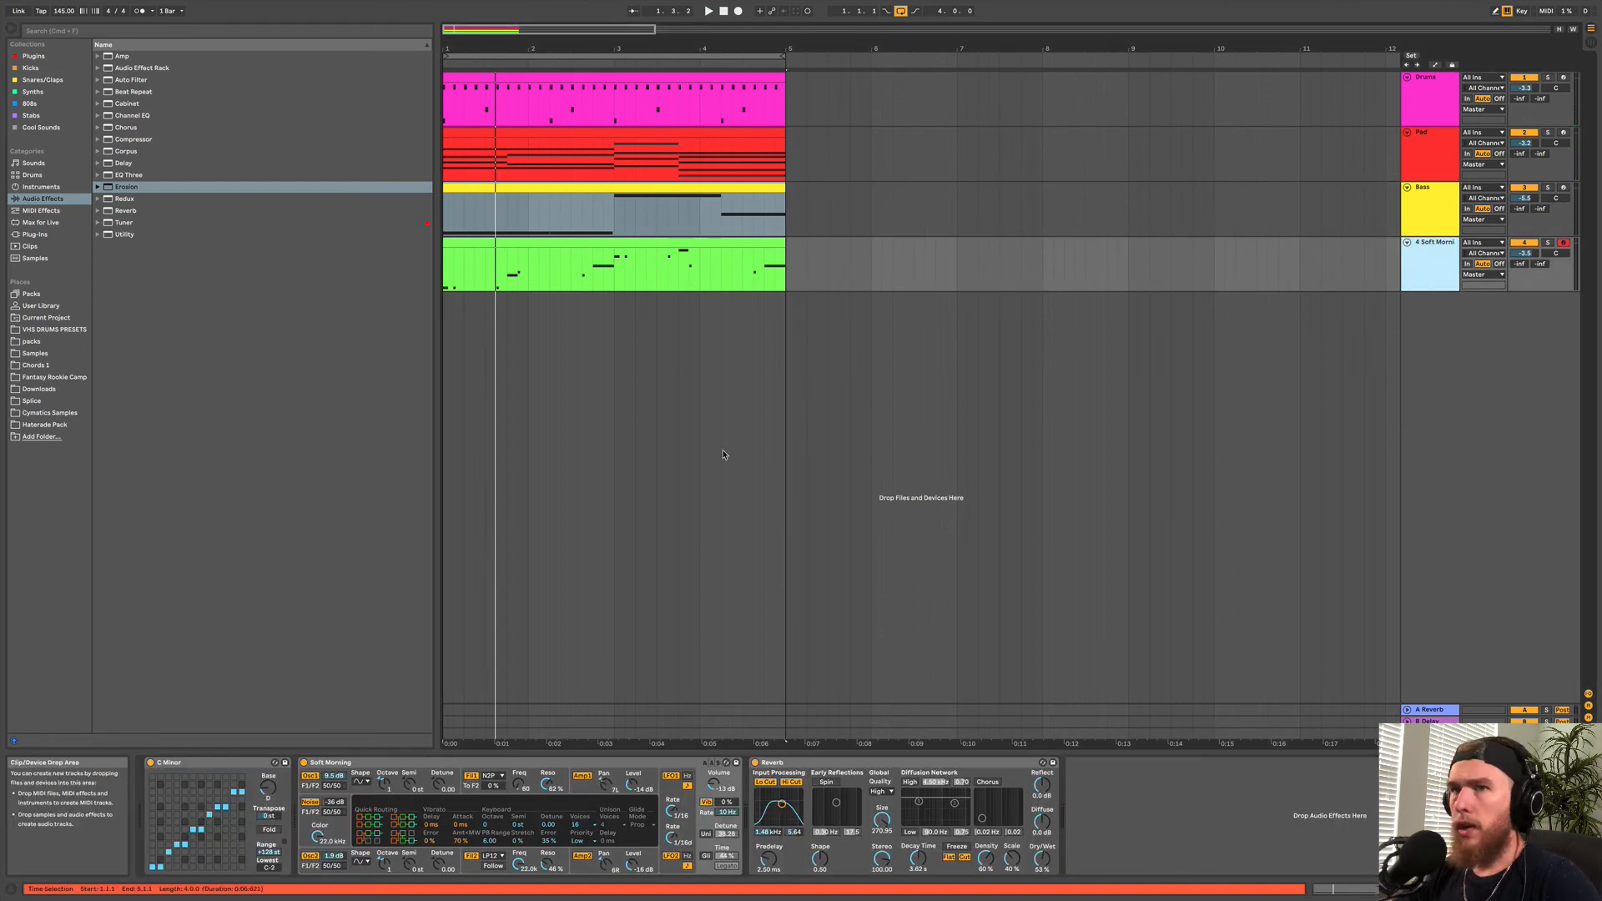
click(556, 243)
key(space)
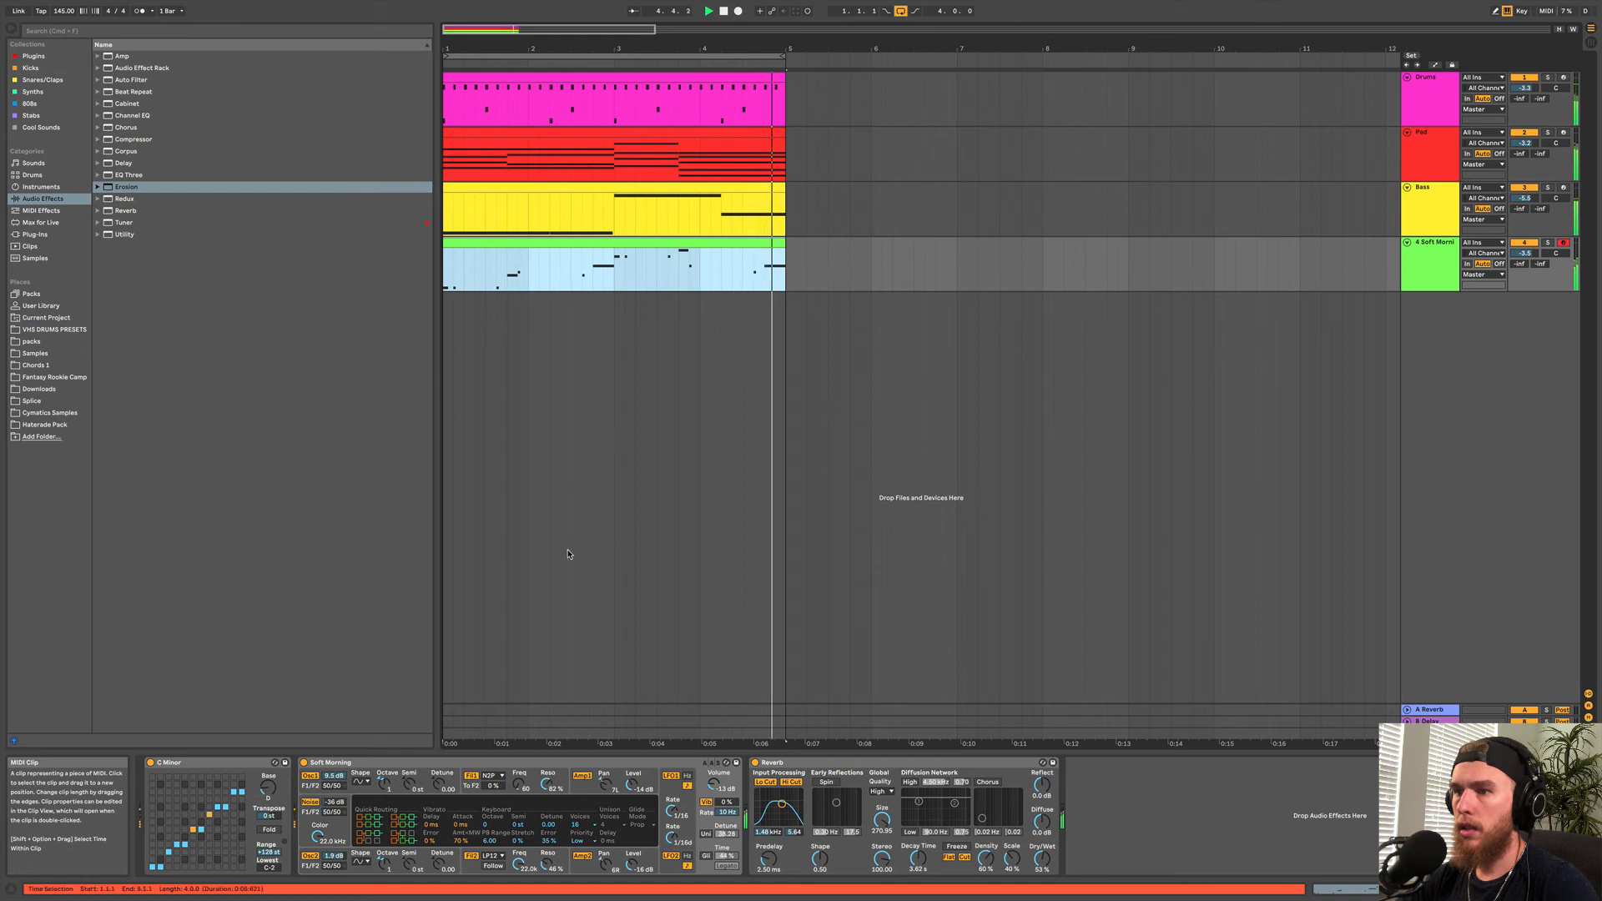
Open the Drums clip for editing, add a Cymbal 808 note at the very start of bar 1 and play the loop.
click(659, 82)
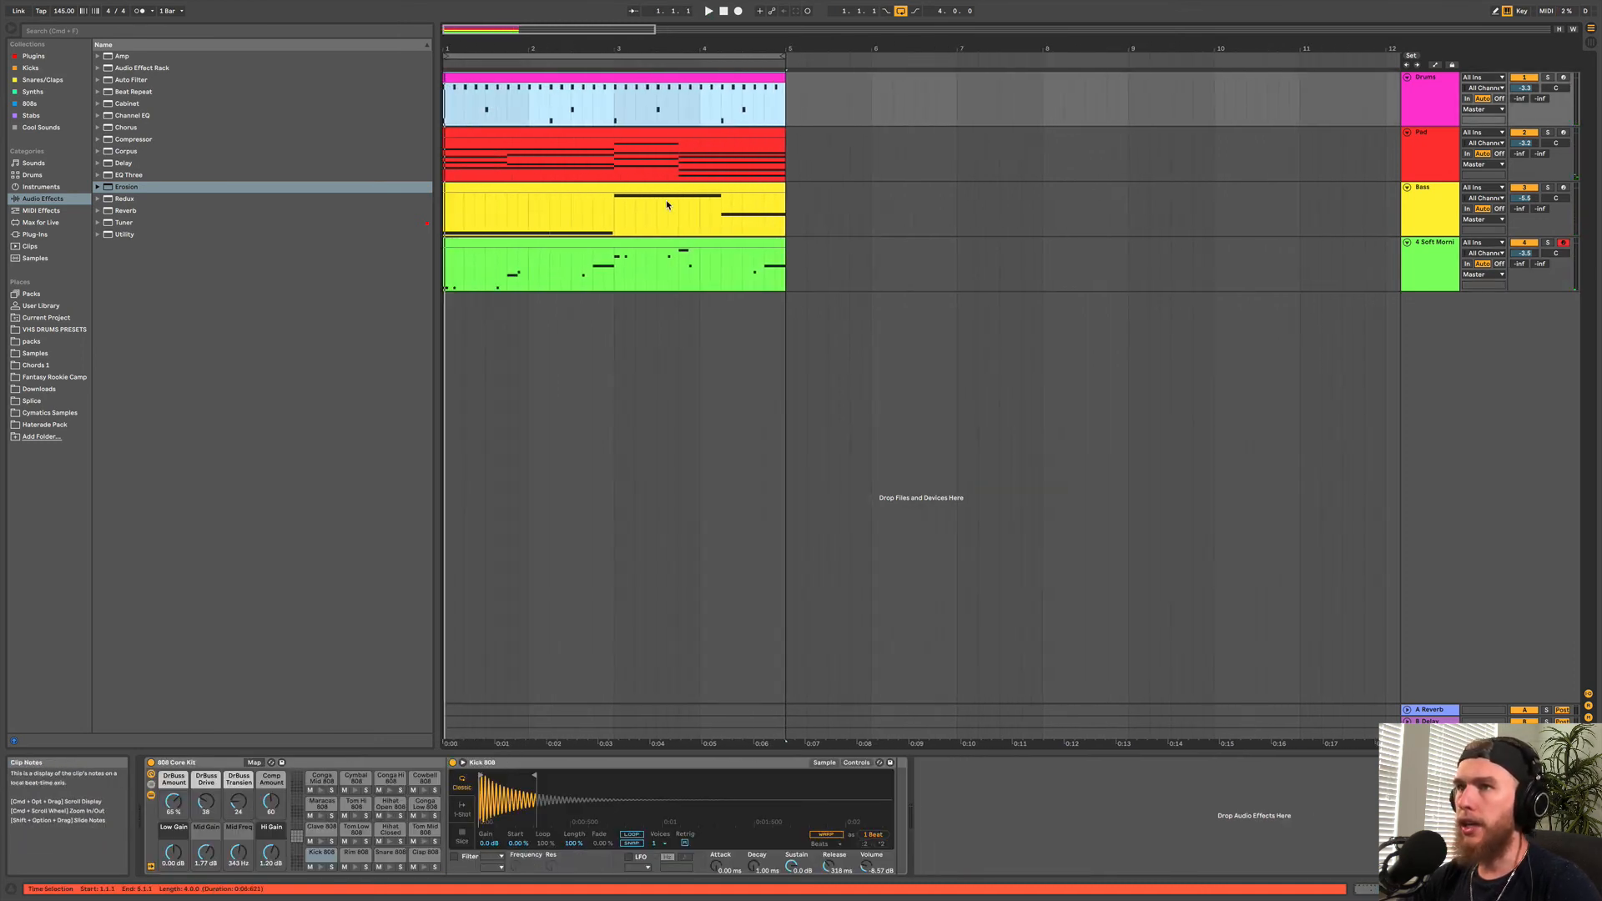
click(1429, 99)
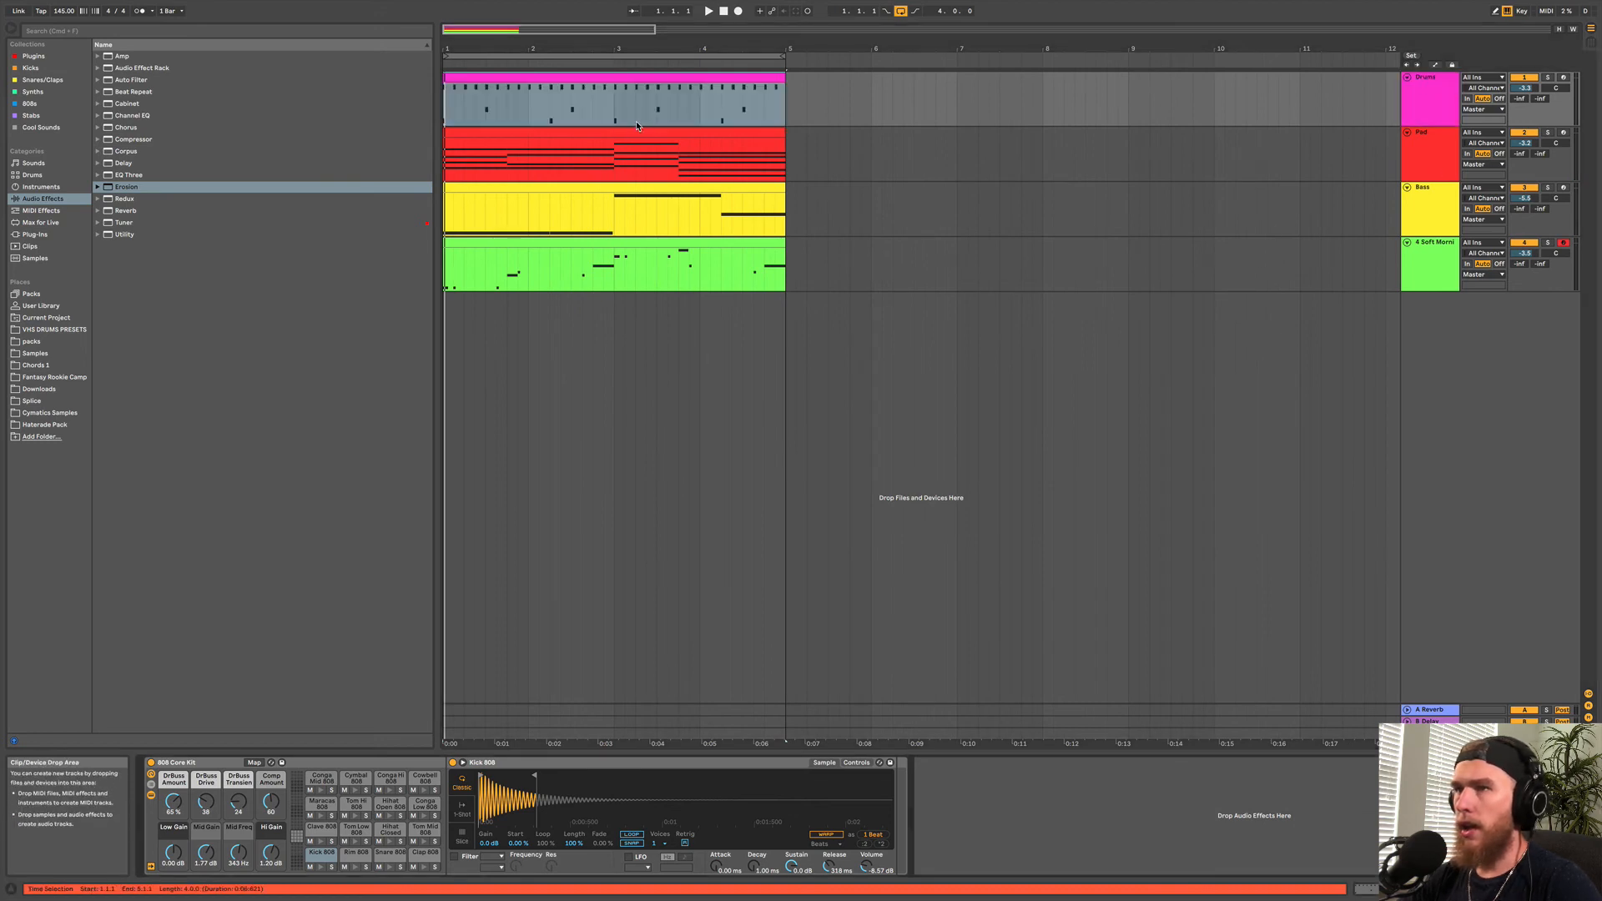
double_click(625, 84)
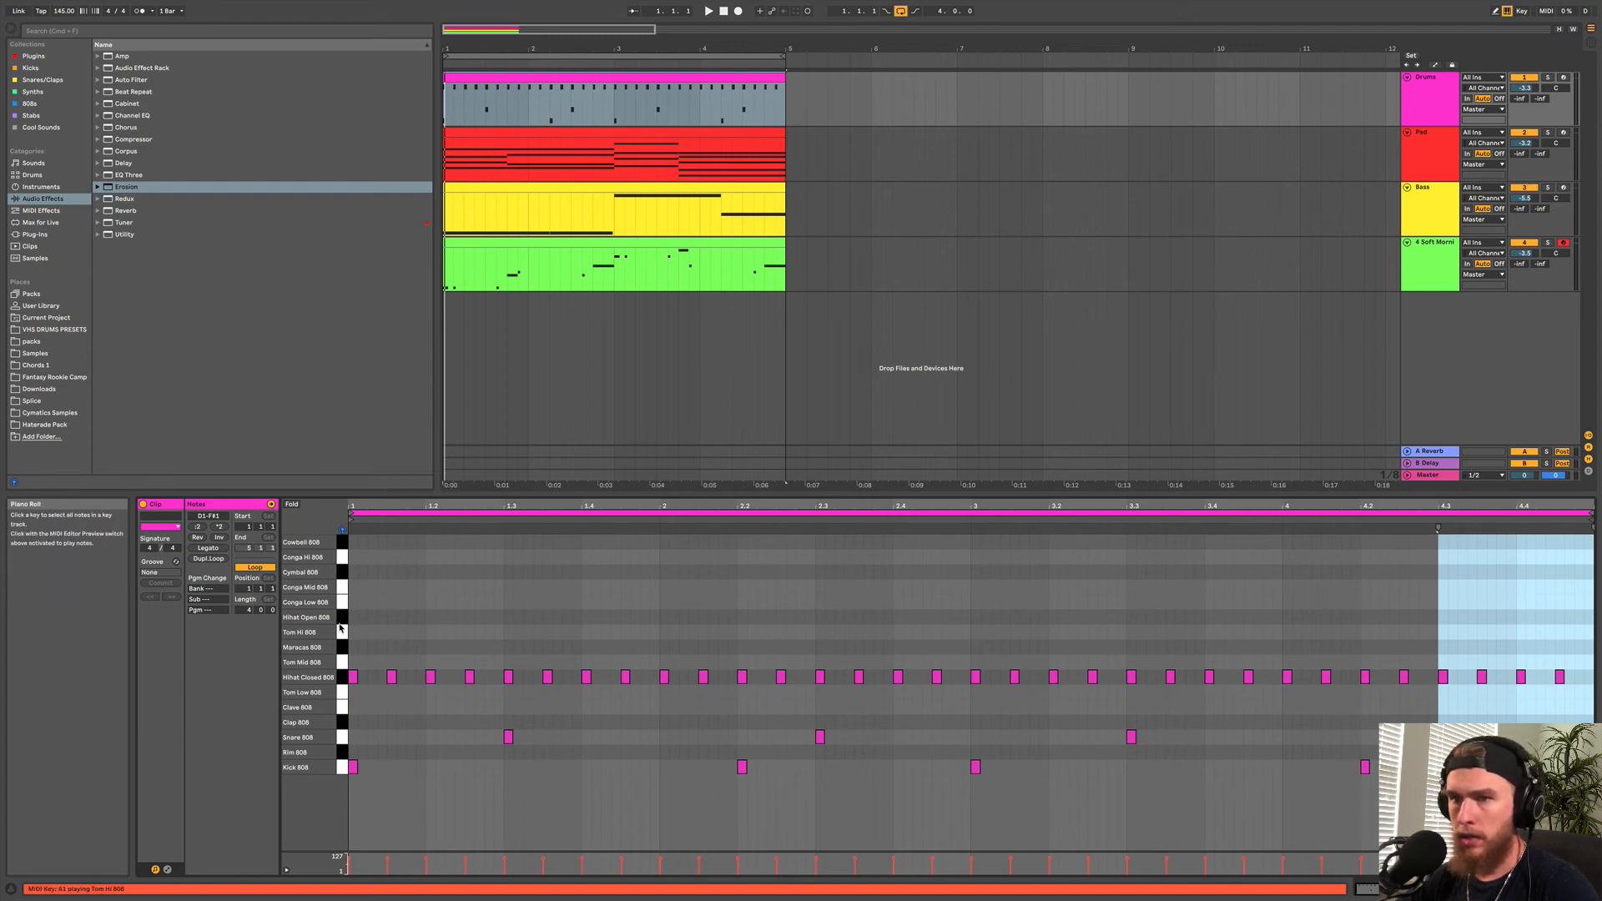
click(353, 575)
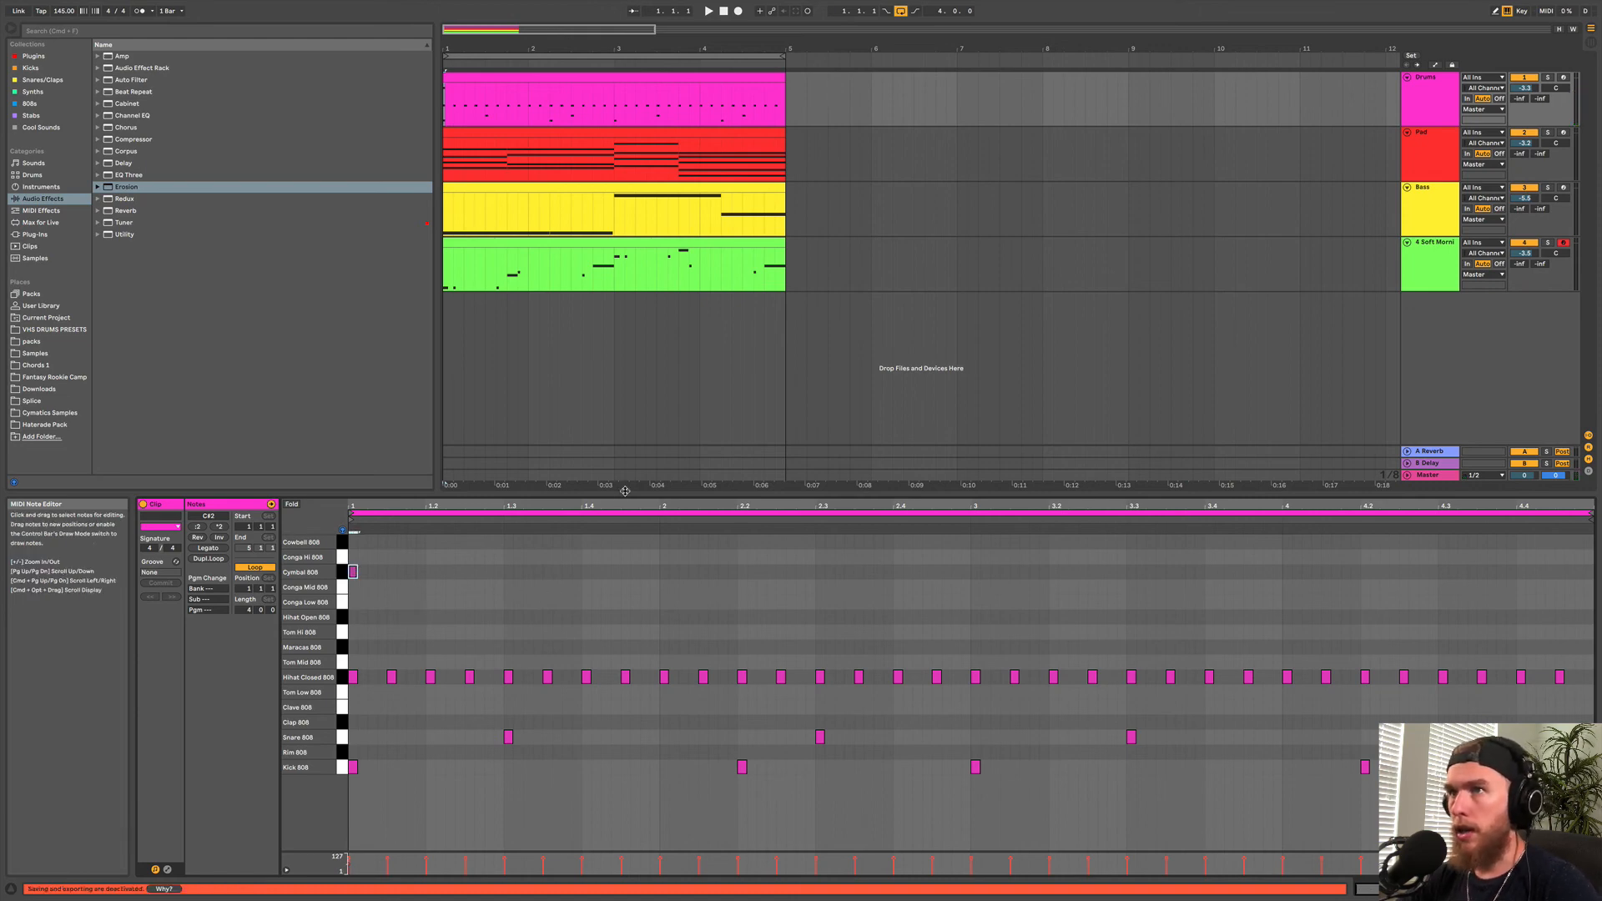
key(space)
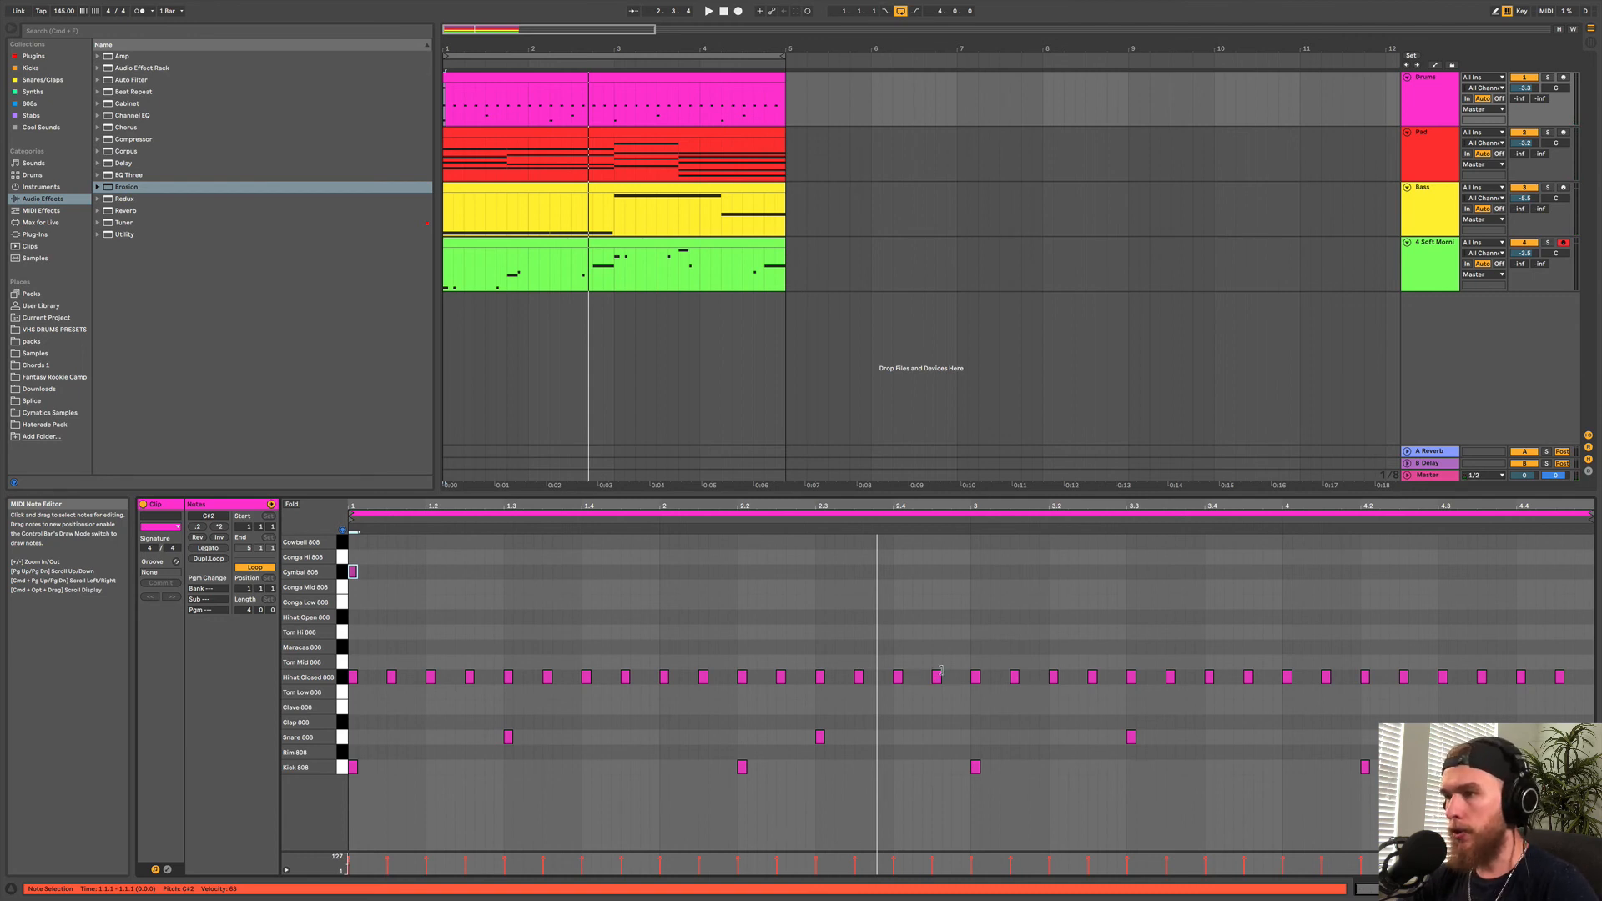
Duplicate the Hihat Closed 808 note at 2.2.3 three times to form a fast roll and play it back.
click(781, 677)
key(super+d)
key(super+d)
key(super+d)
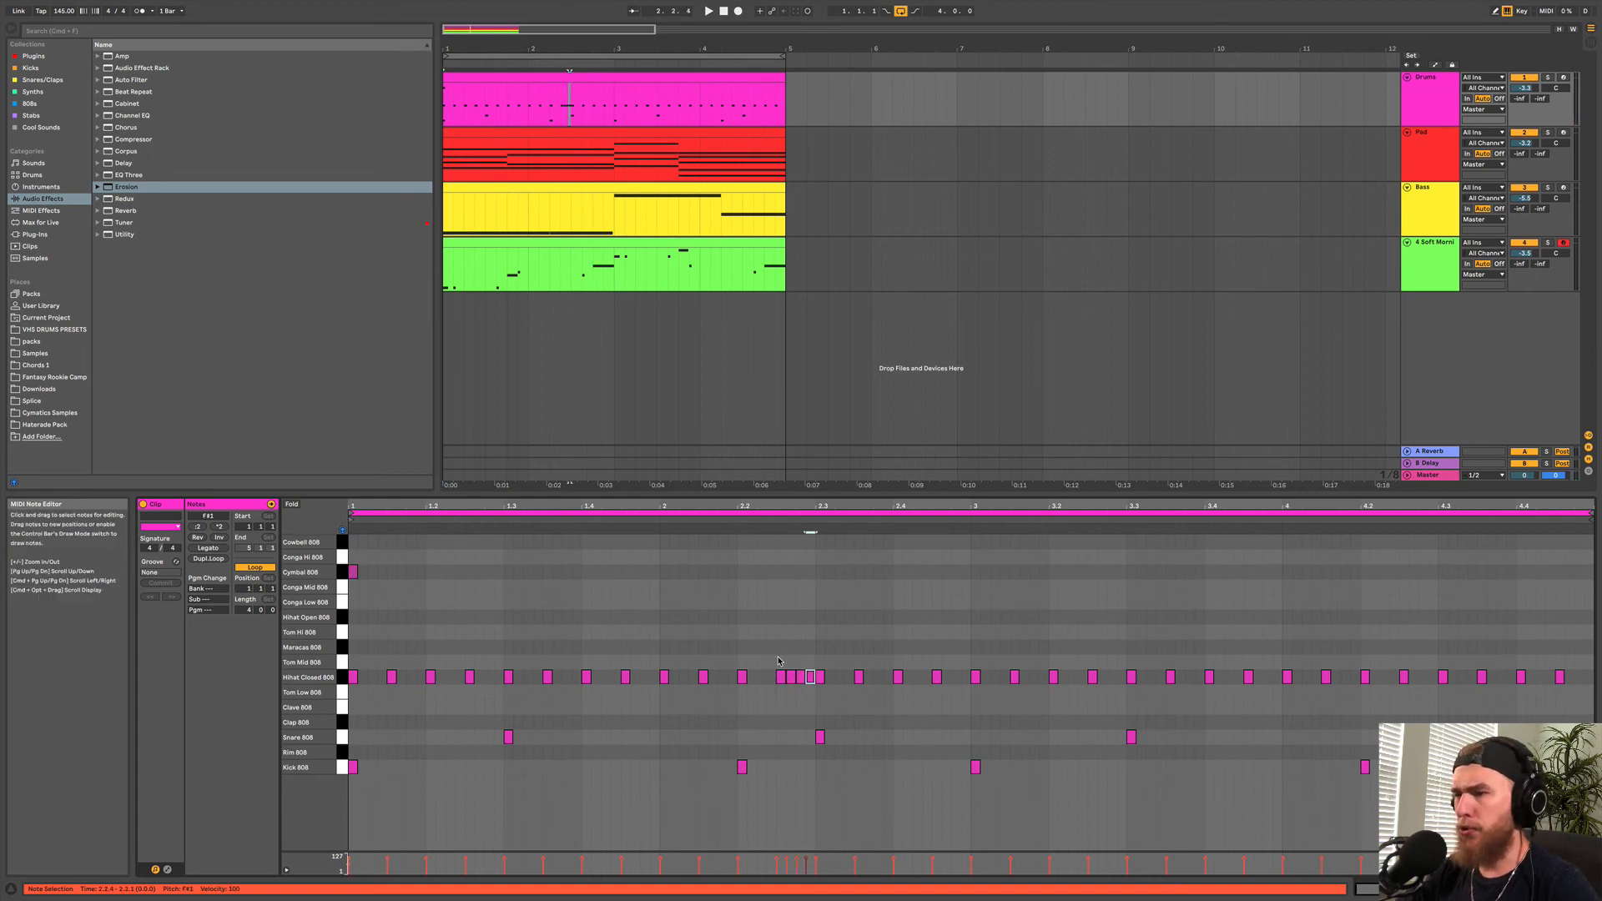
drag(809, 683, 809, 682)
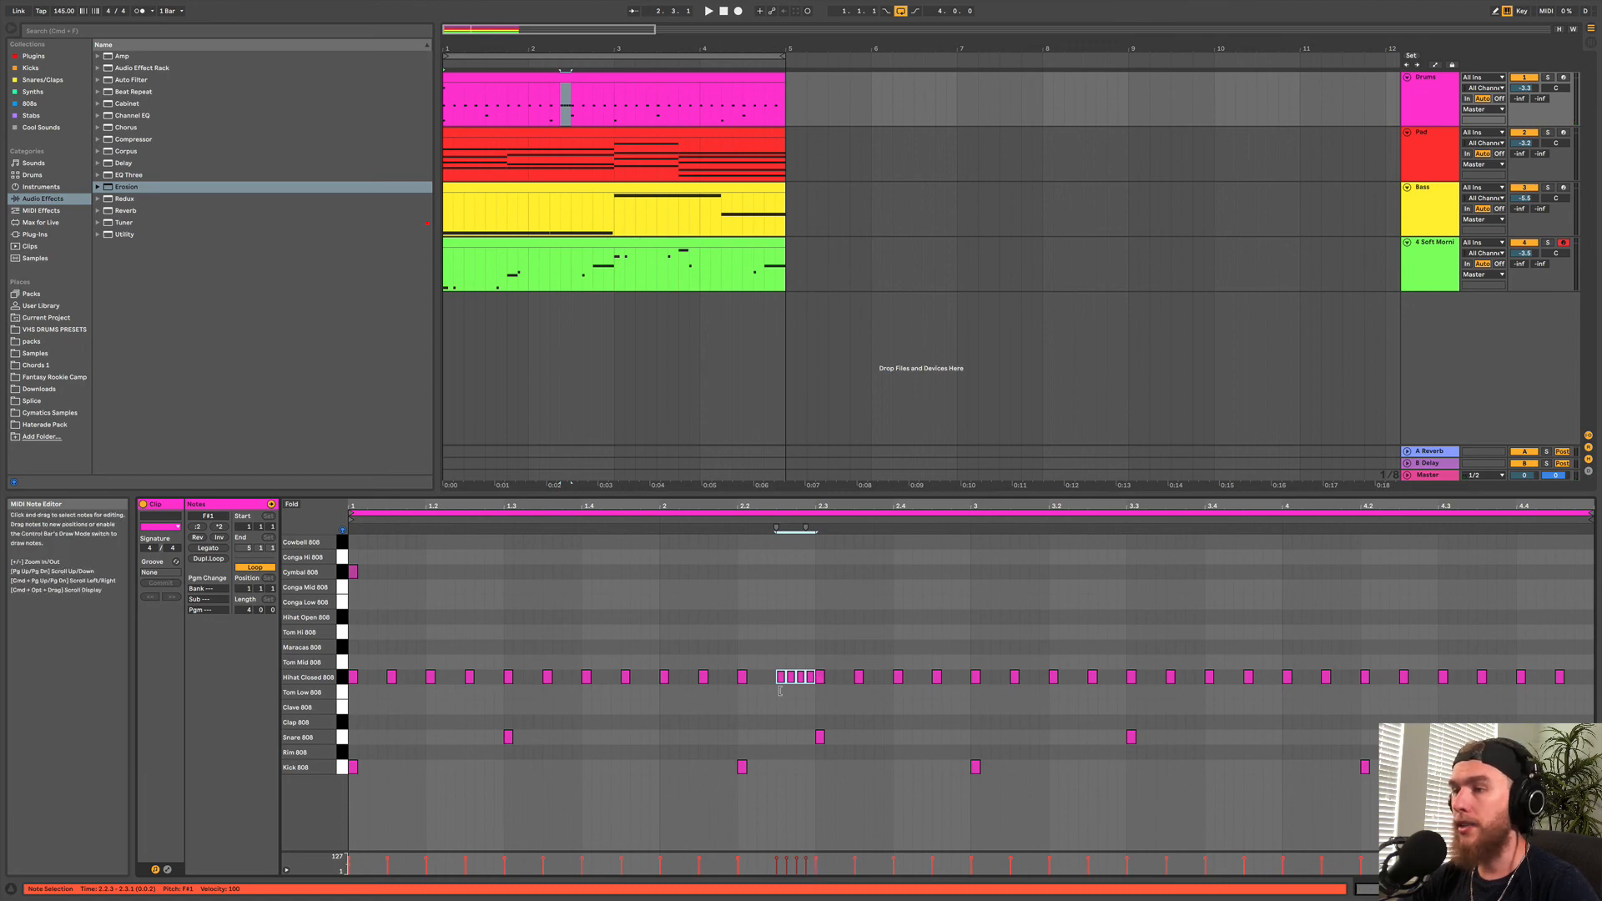
key(space)
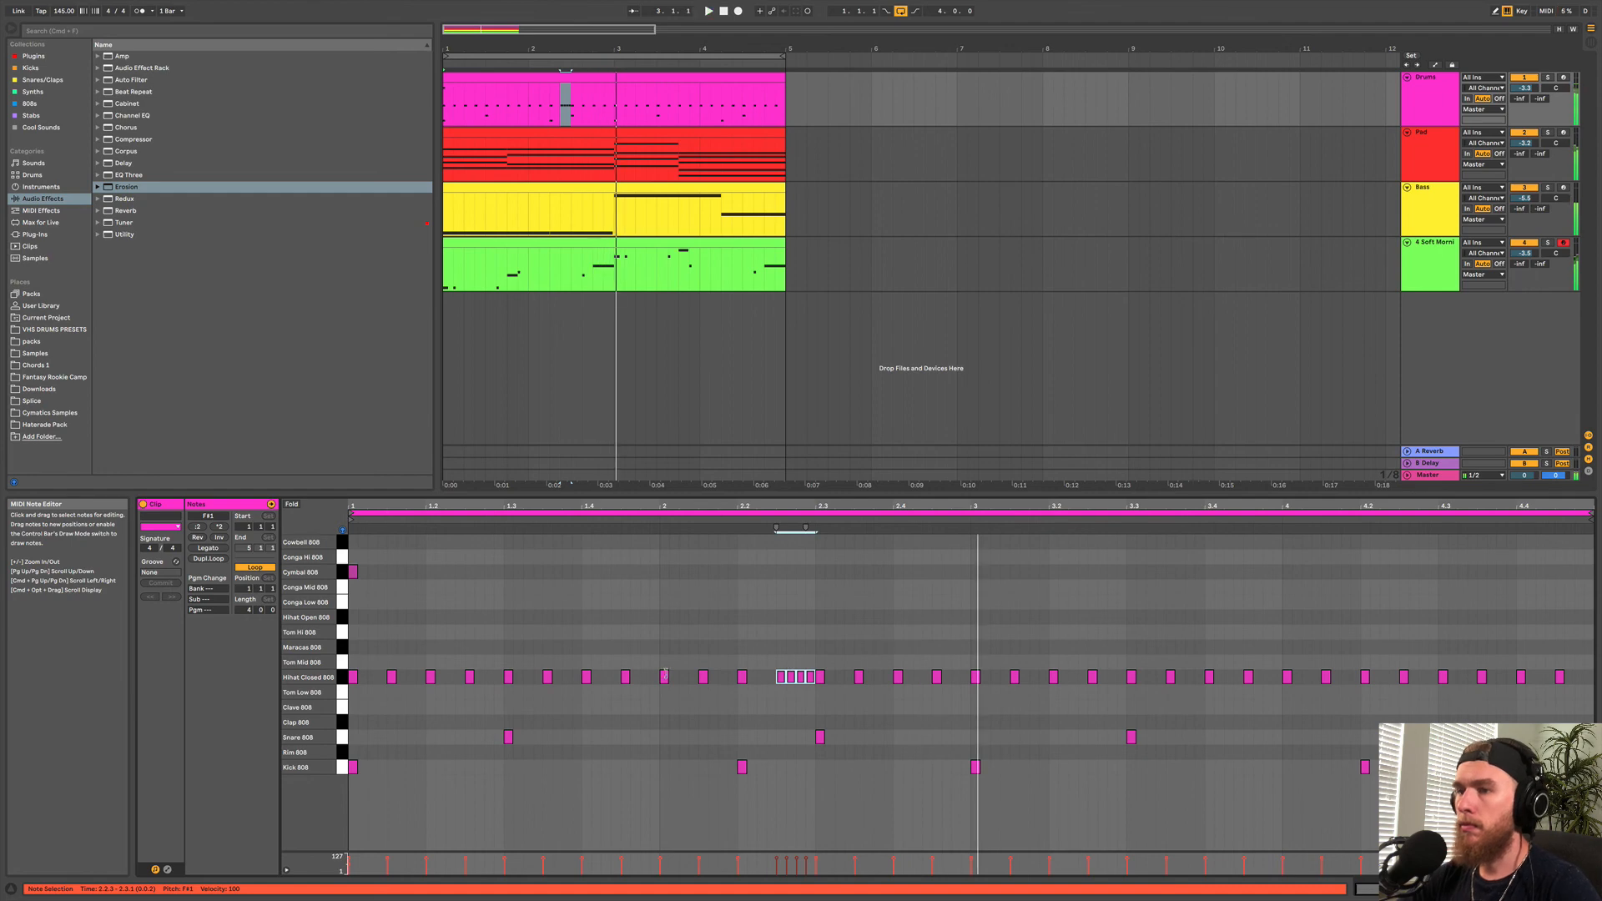
Add two Hihat Closed 808 notes right after the one at 1.2 to form a short roll and play the loop.
click(470, 676)
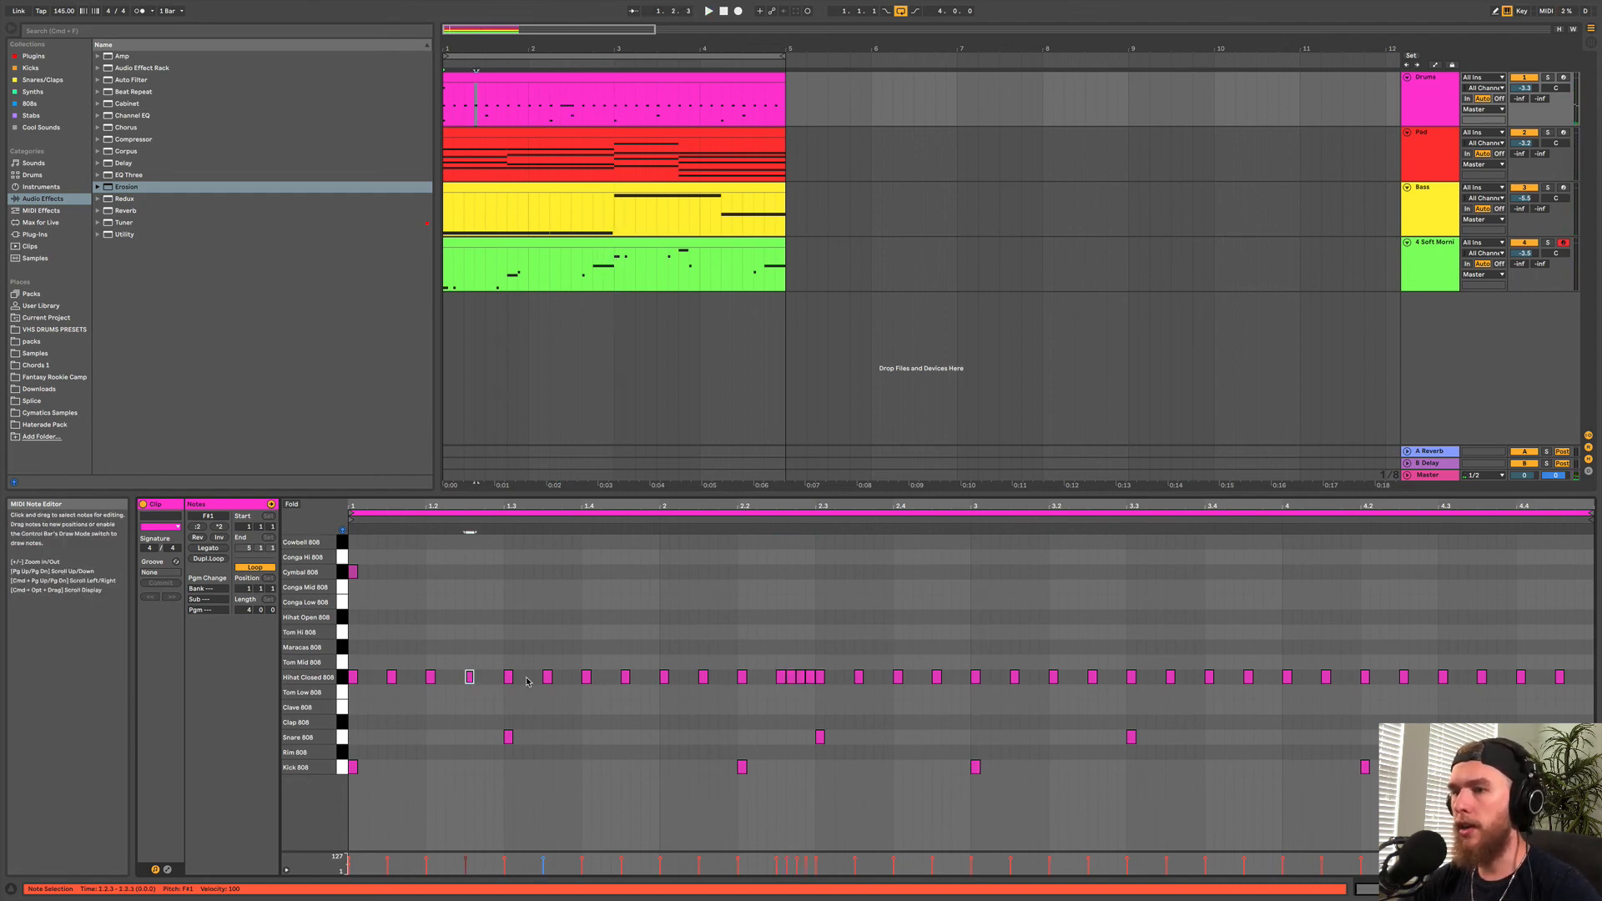
key(space)
click(432, 677)
double_click(441, 678)
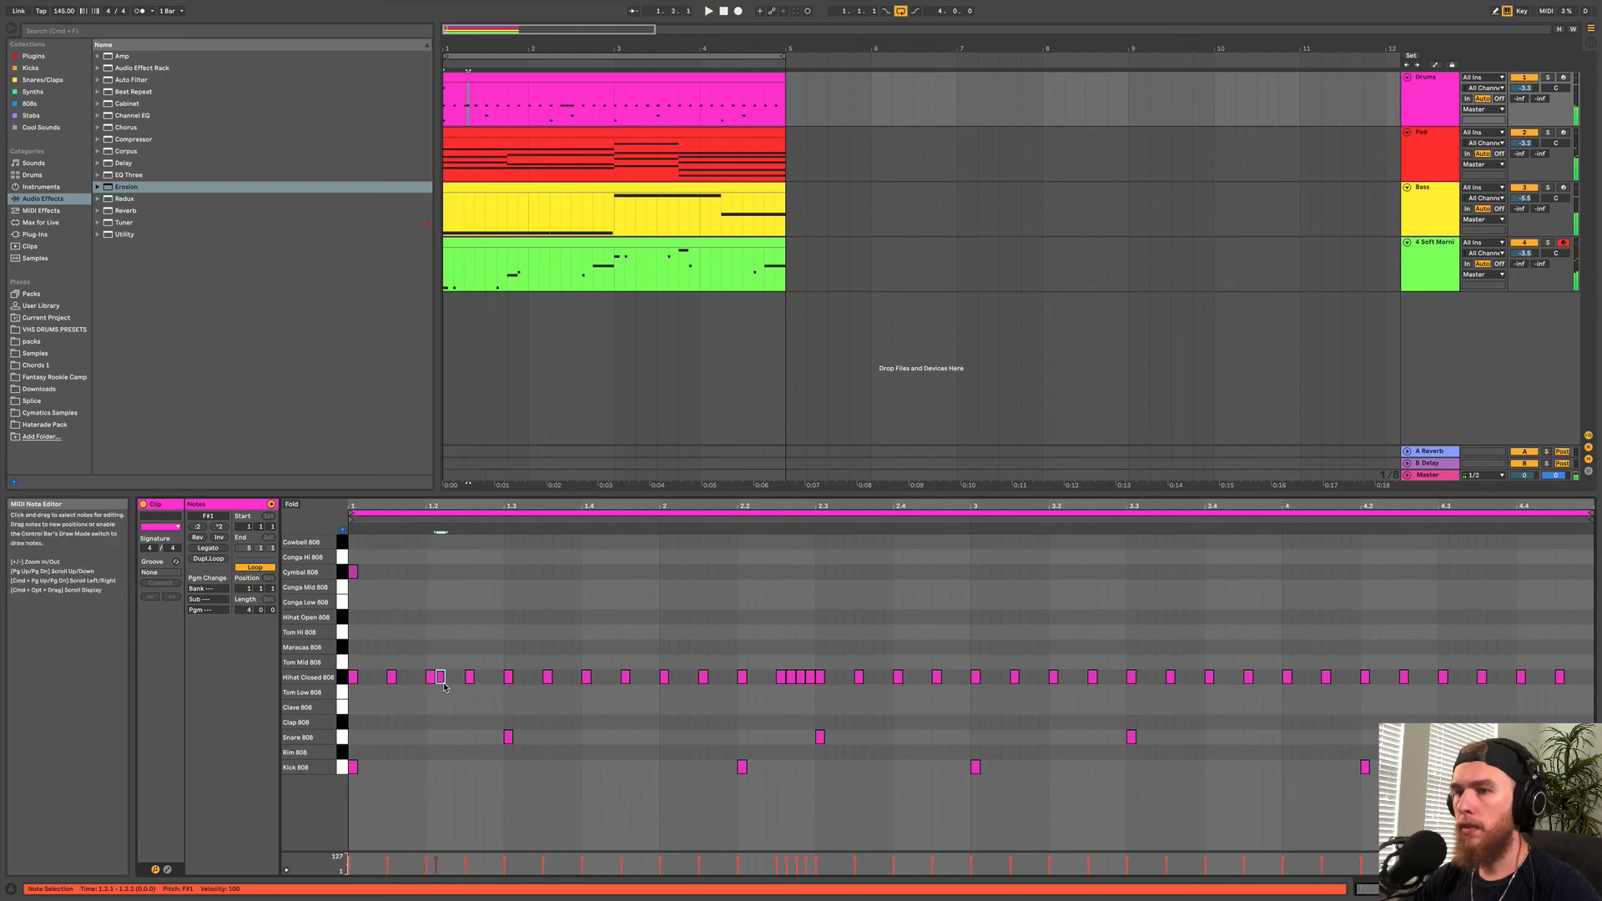
double_click(450, 677)
key(space)
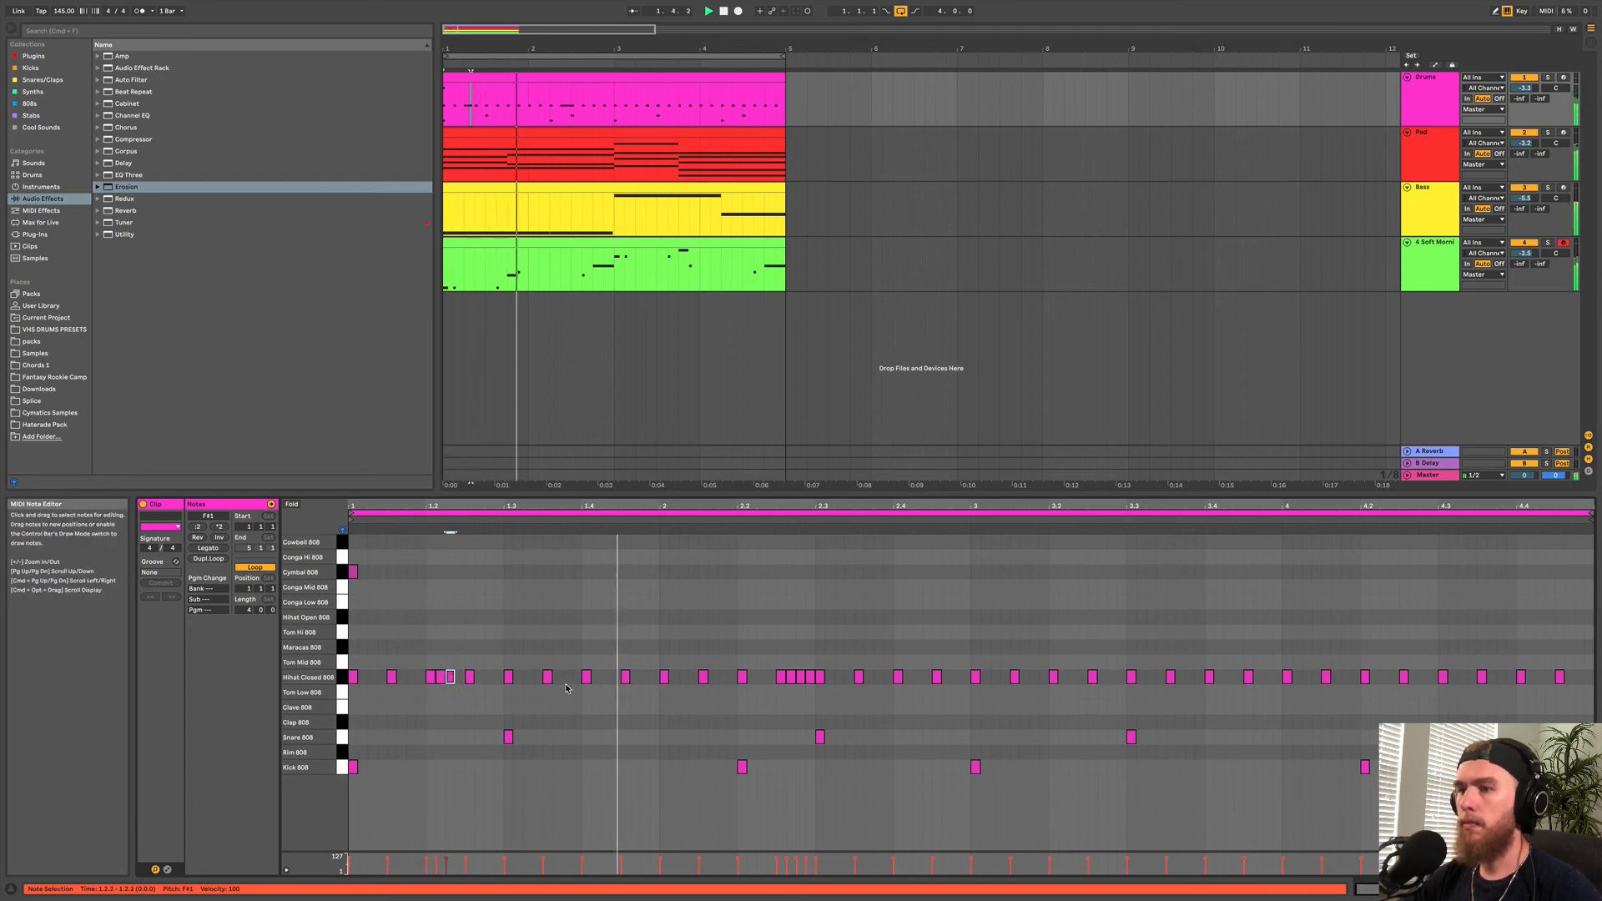
Try two extra Hihat Closed 808 notes right after 2.1.3 during playback and remove them again.
double_click(713, 678)
double_click(722, 678)
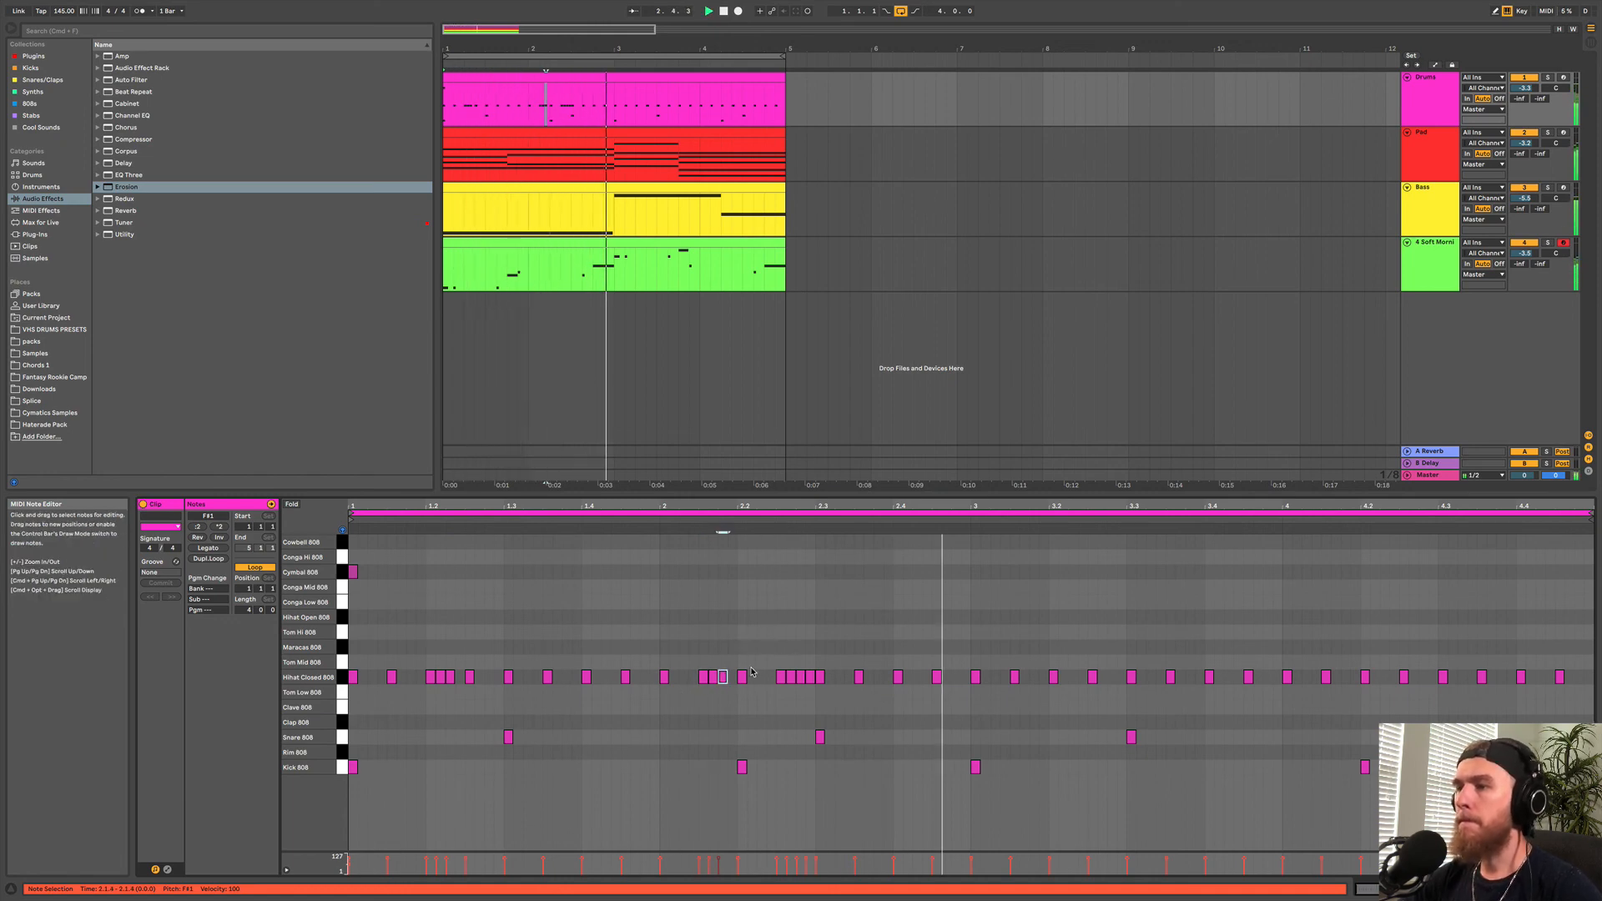
double_click(714, 677)
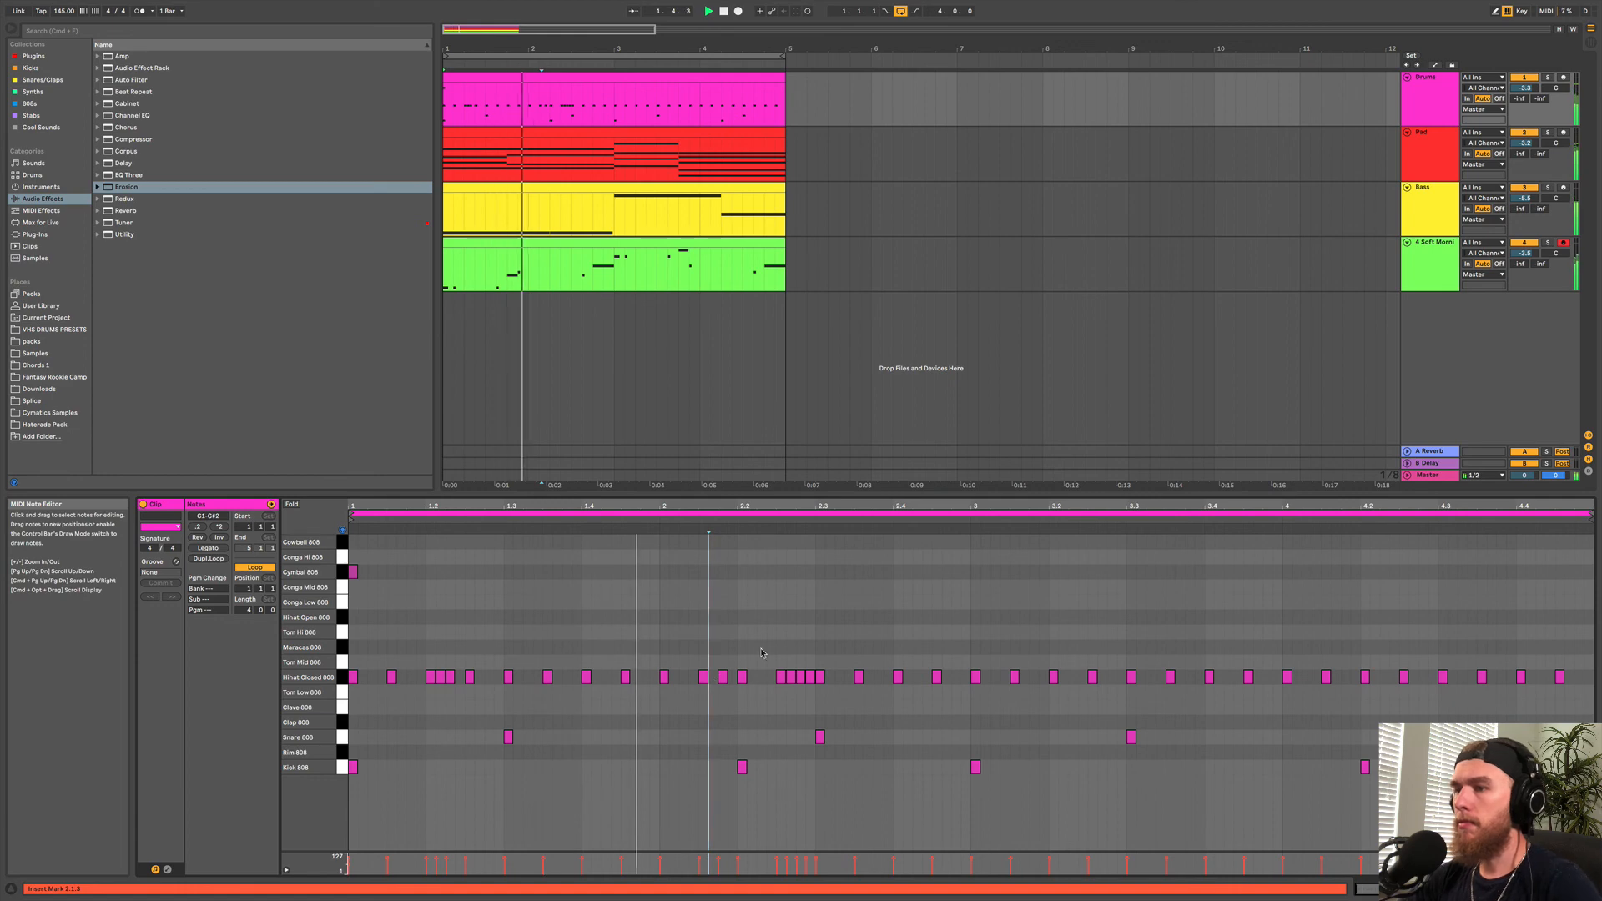
click(723, 678)
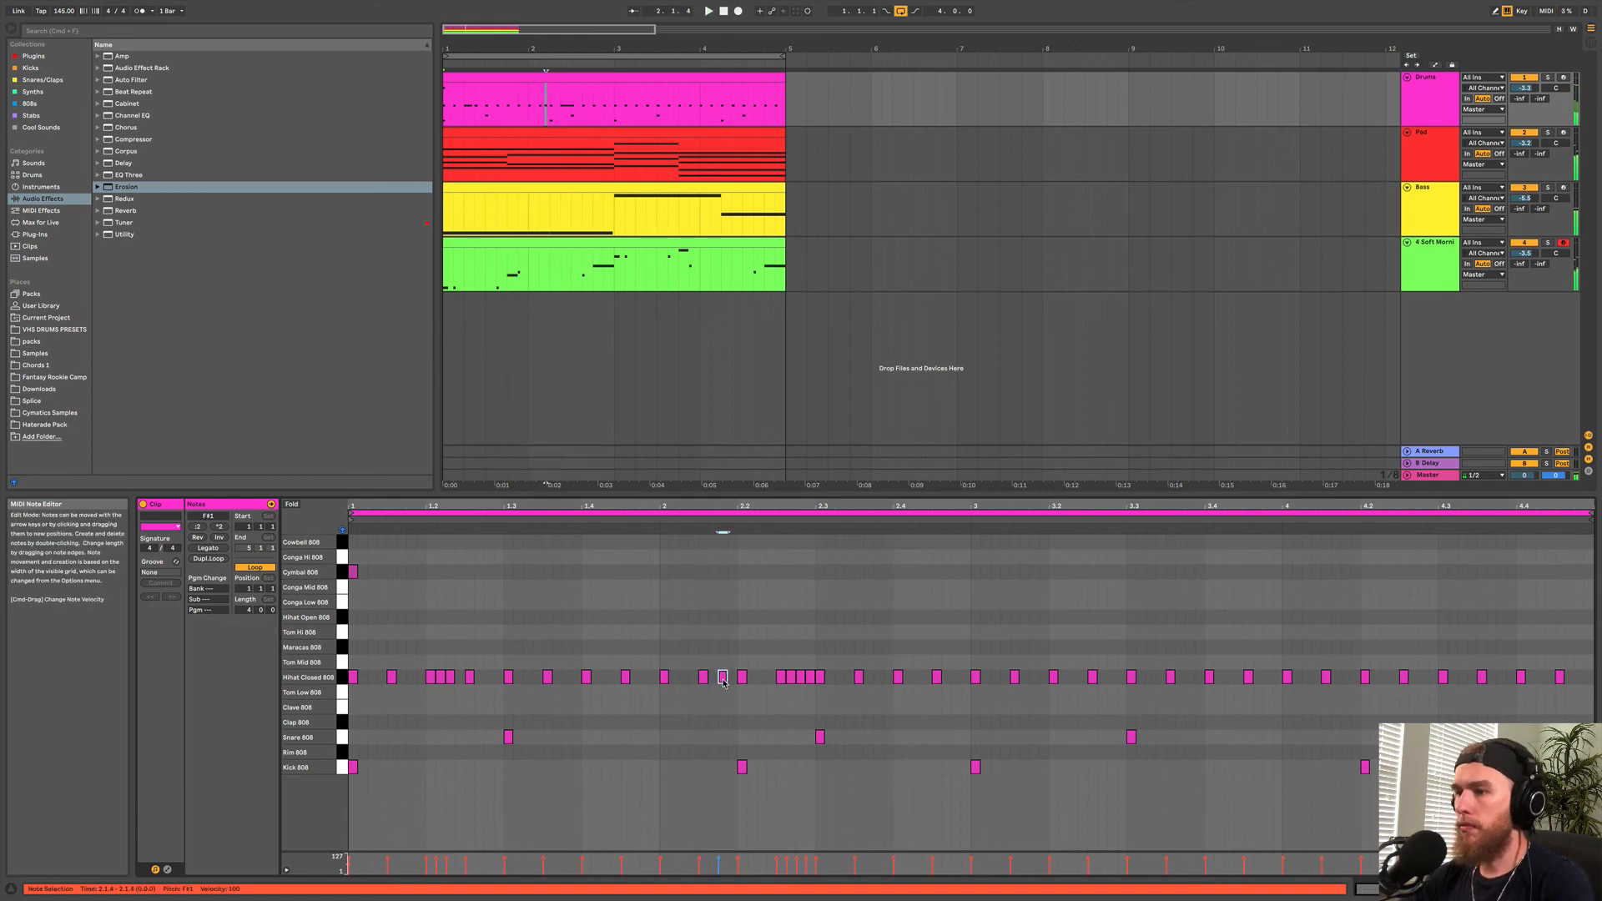
double_click(723, 678)
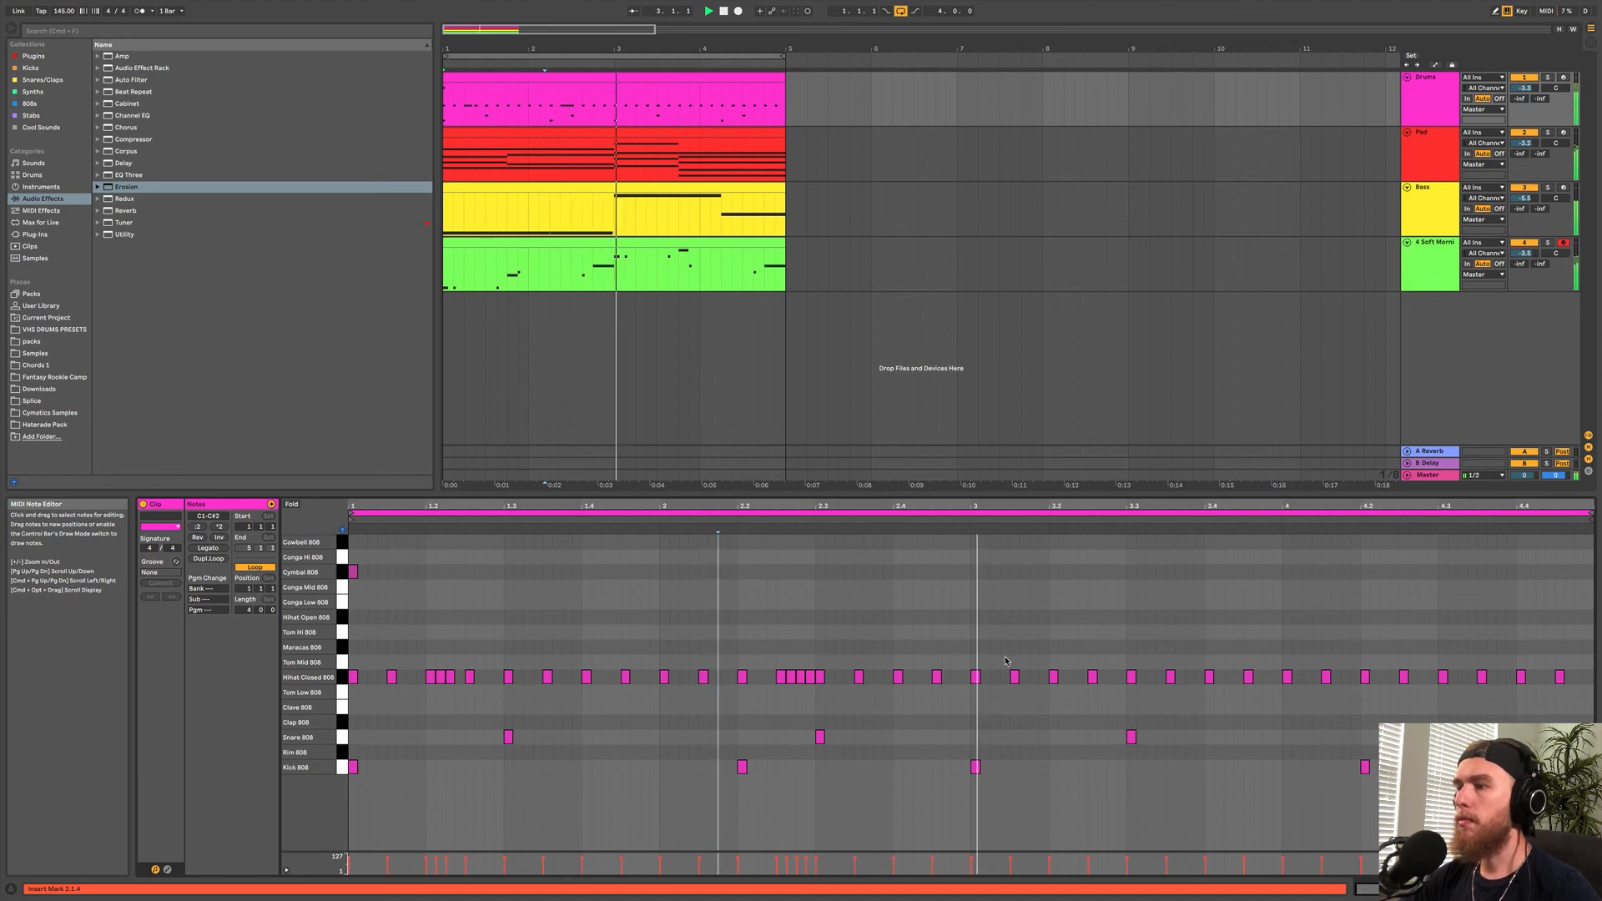
Duplicate the Hihat Closed 808 notes of bars 1 and 2 into bars 3 and 4 and play the loop.
drag(968, 646, 351, 694)
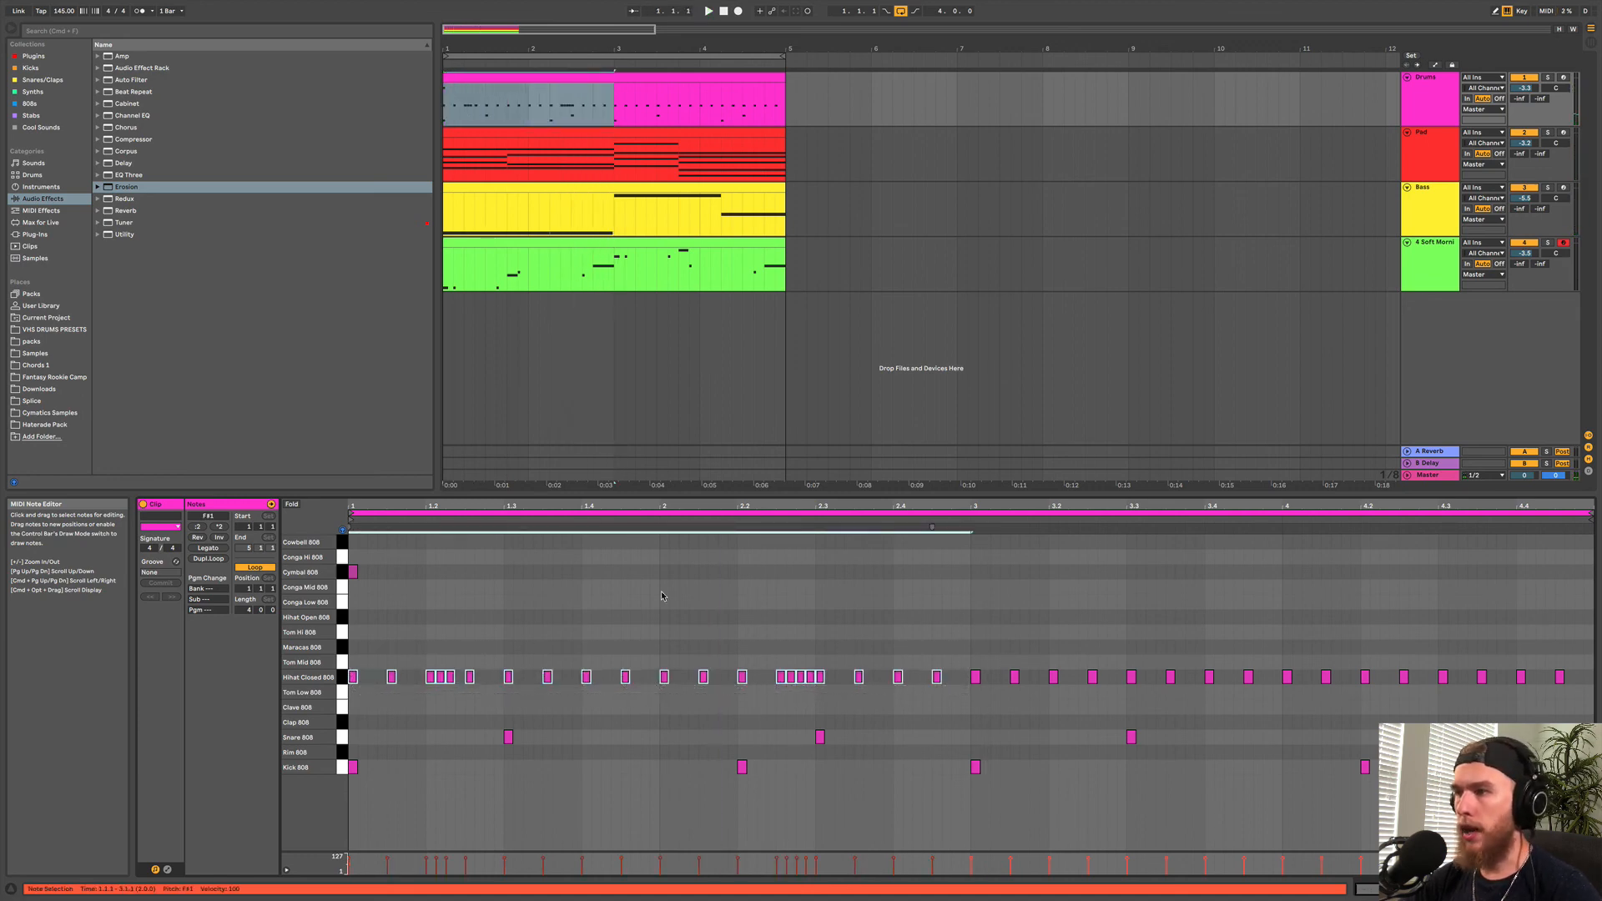
key(super+d)
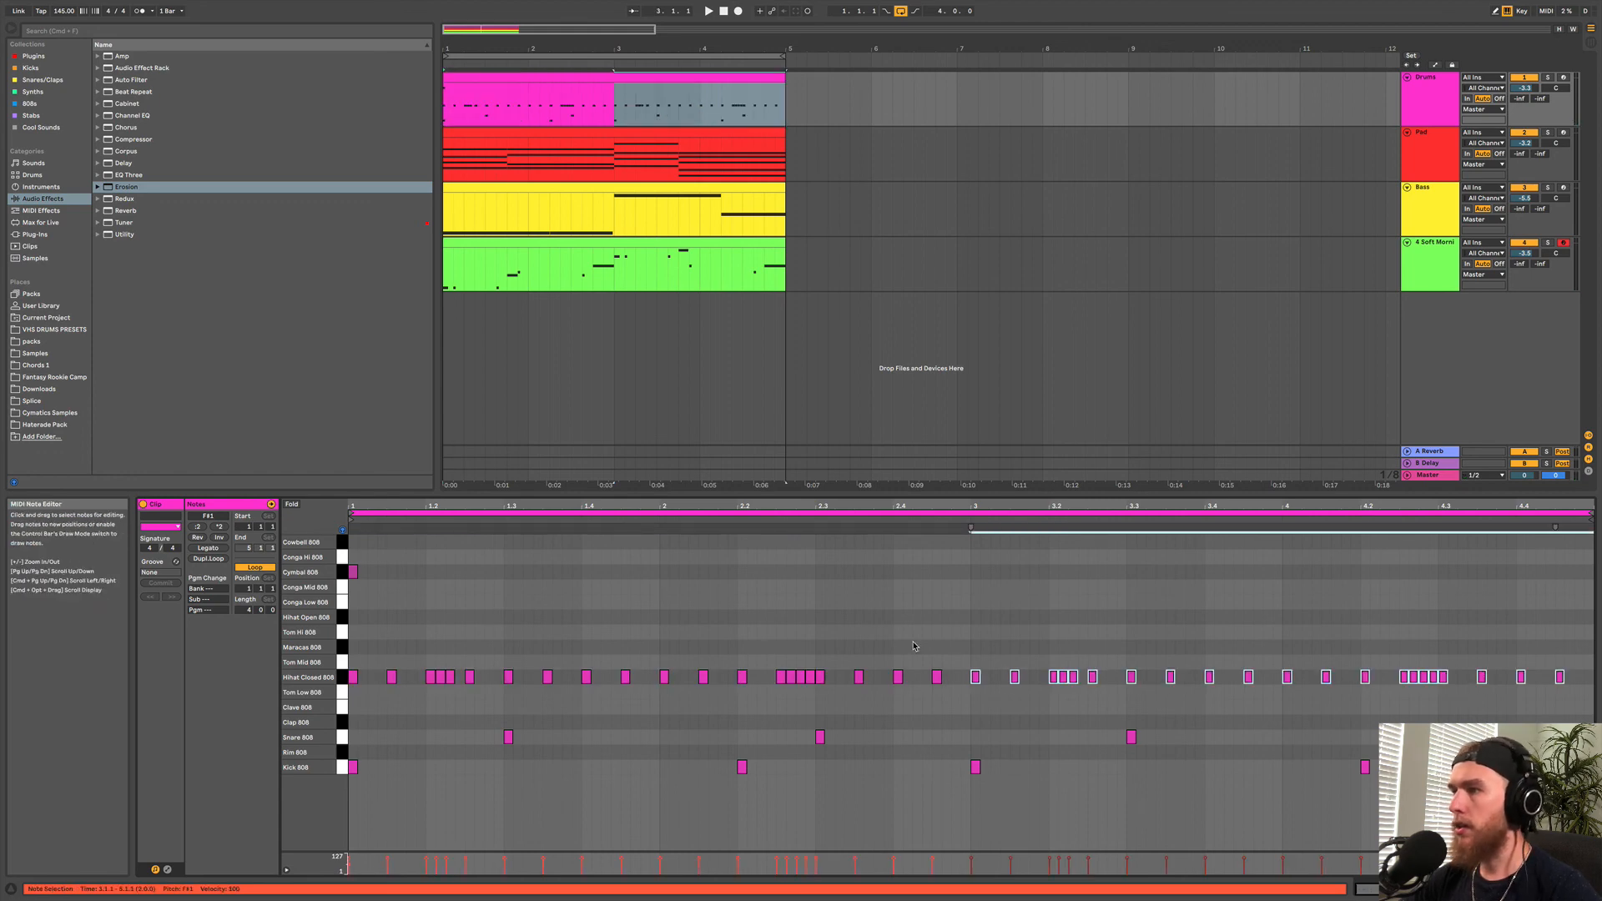
key(space)
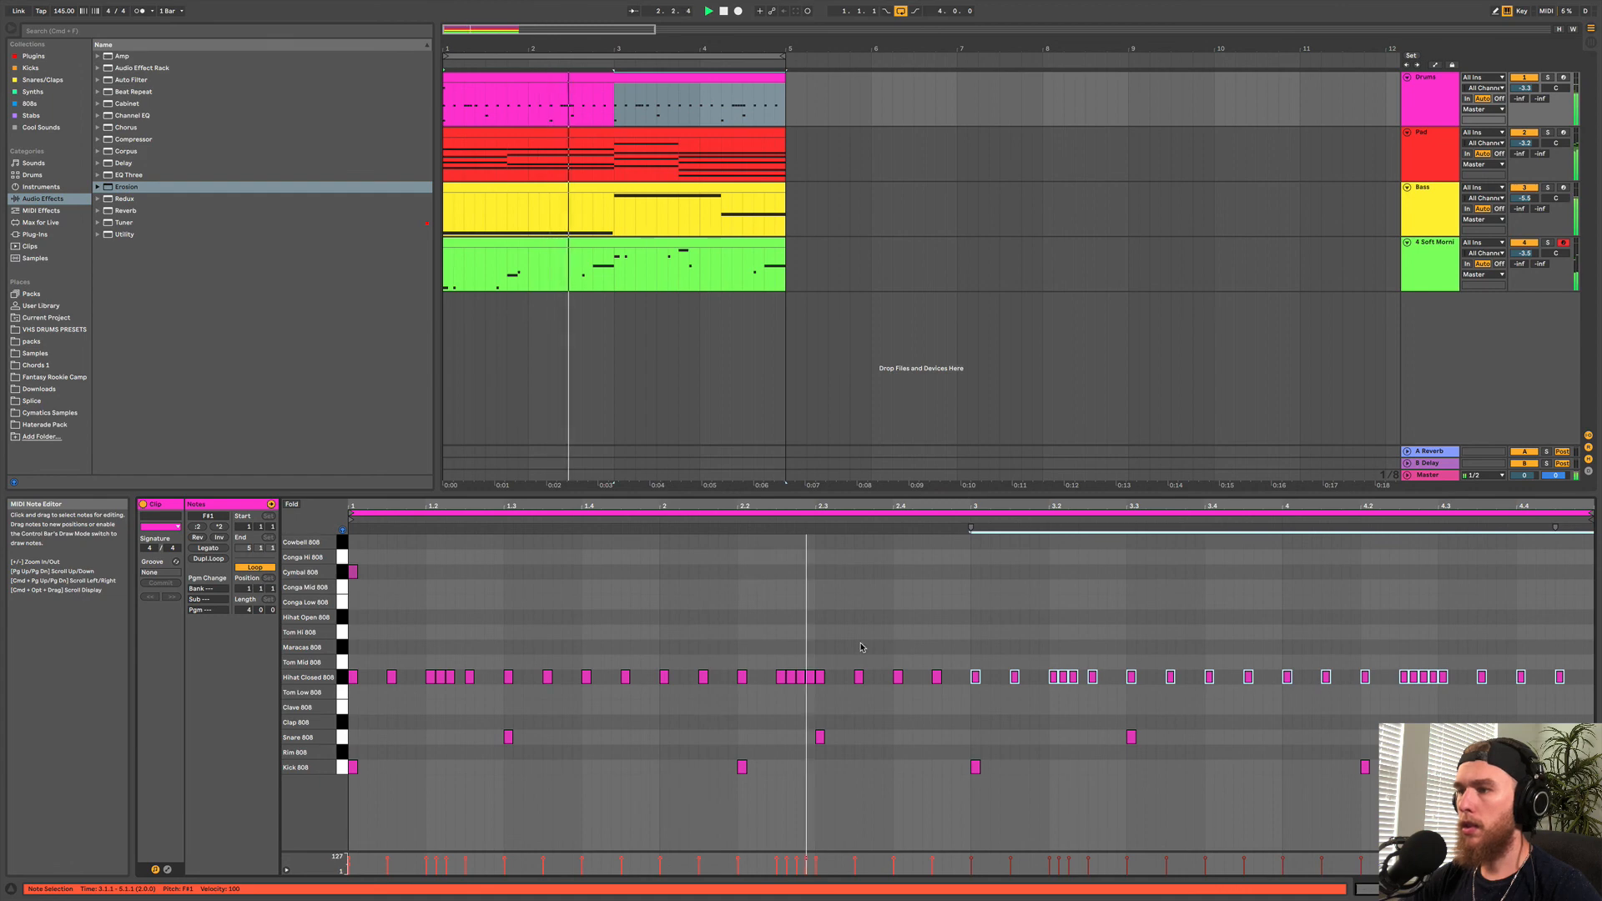
Add a Hihat Open 808 note at 3.2.3, mute the closed hi-hat beneath it and audition bar 3 with the Drums track soloed.
double_click(1095, 620)
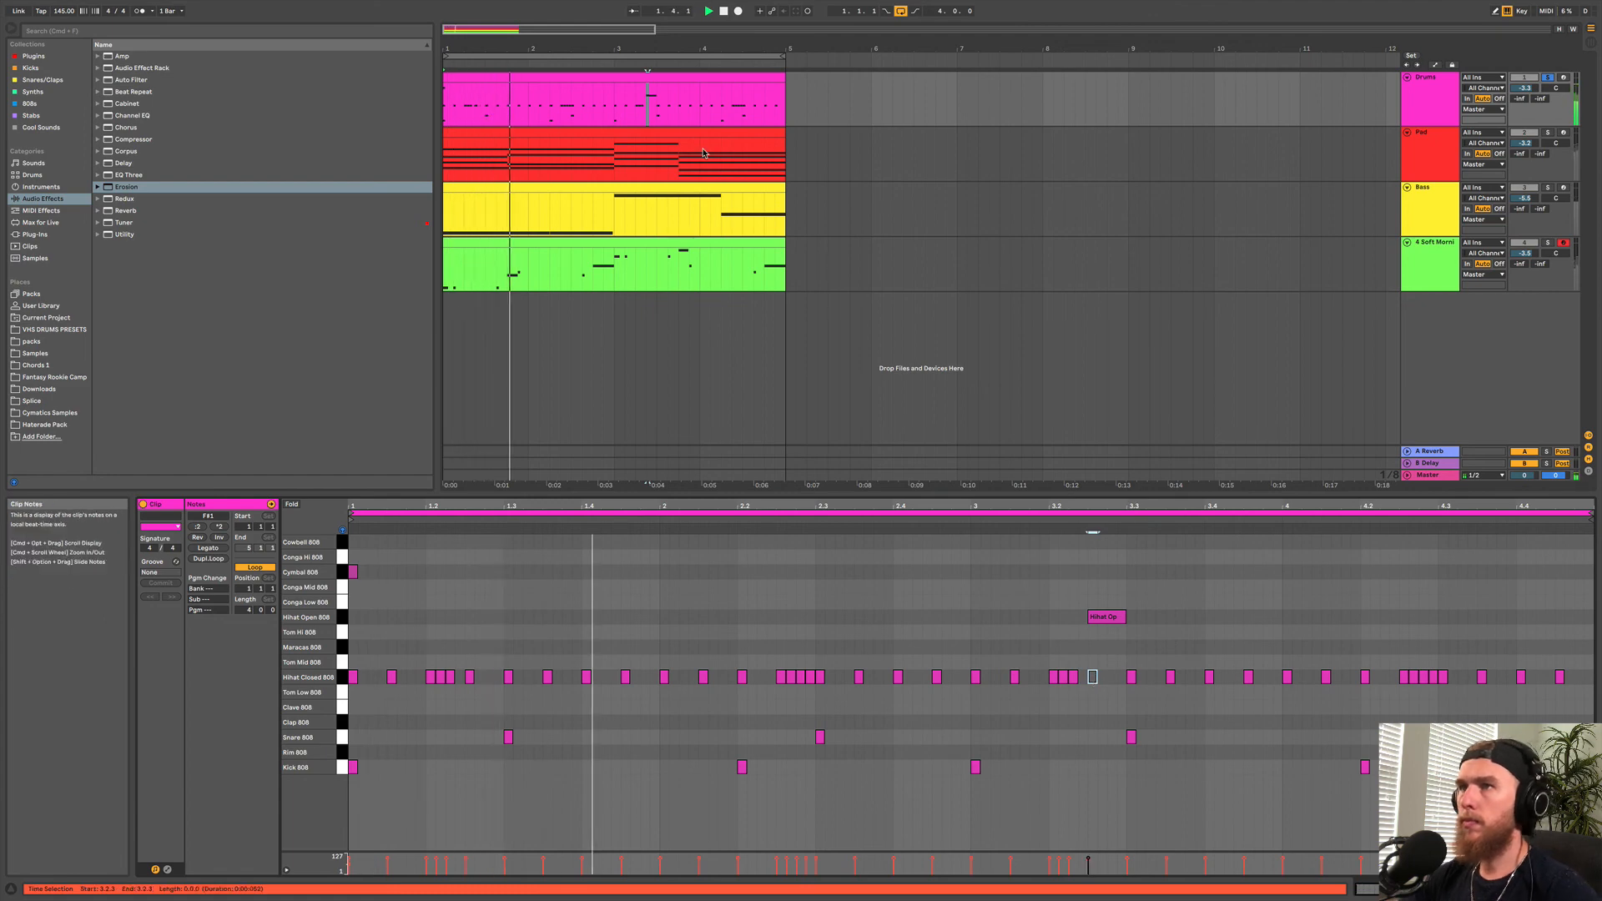
click(631, 106)
key(space)
key(space)
key(space)
key(space)
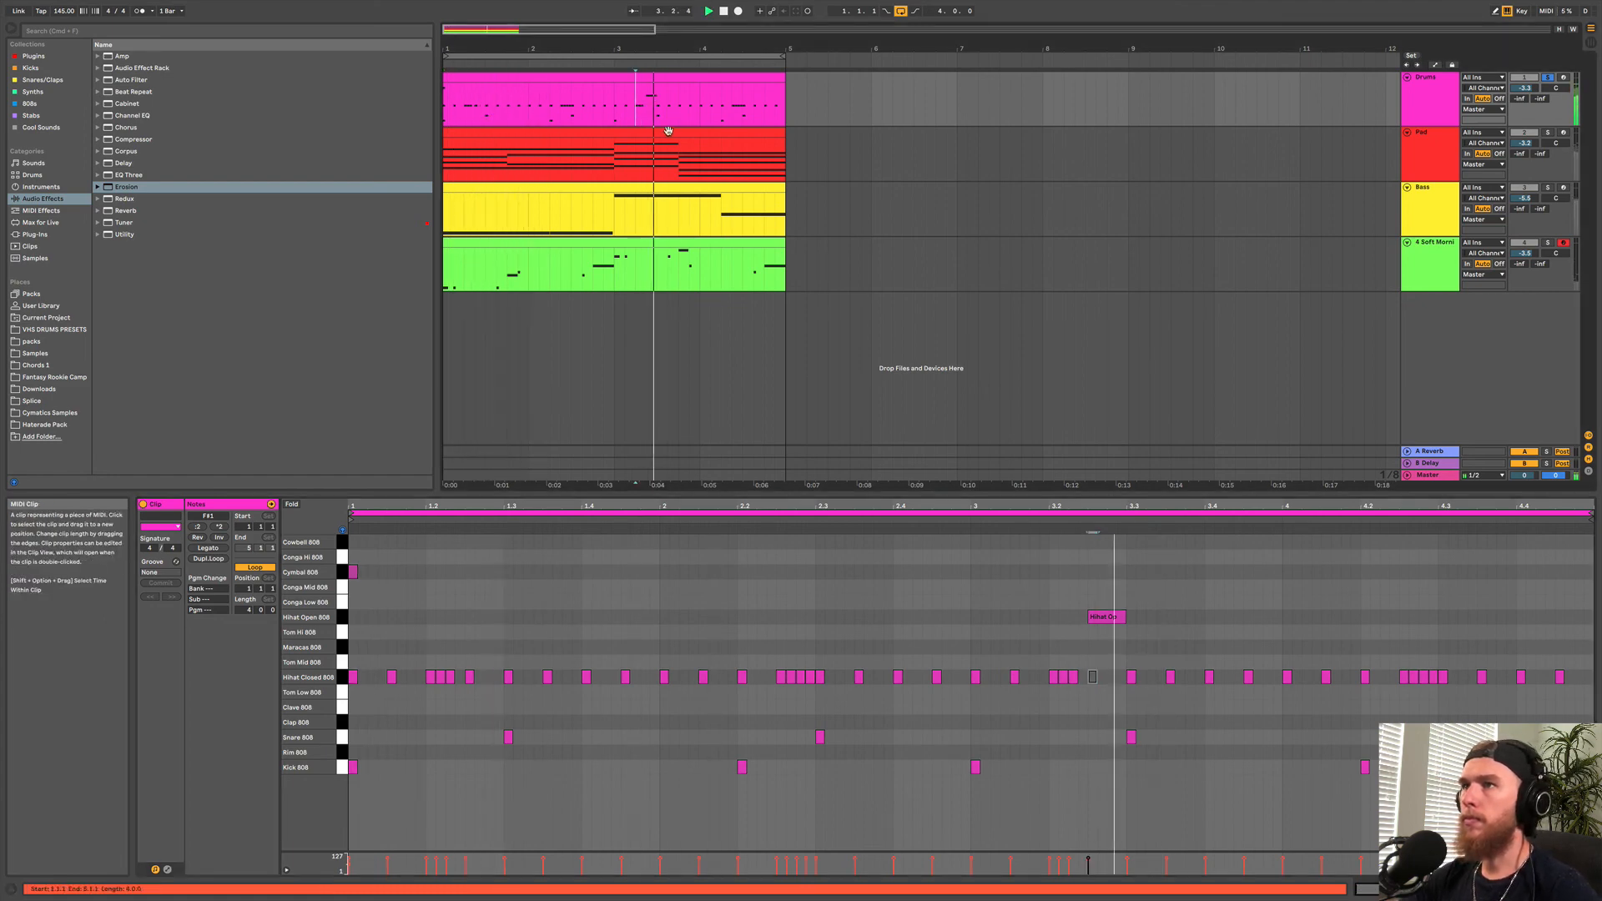
Lower the velocity of the open hi-hat note at 3.2.3, delete the muted closed hi-hat beneath it and play back.
key(space)
click(1110, 618)
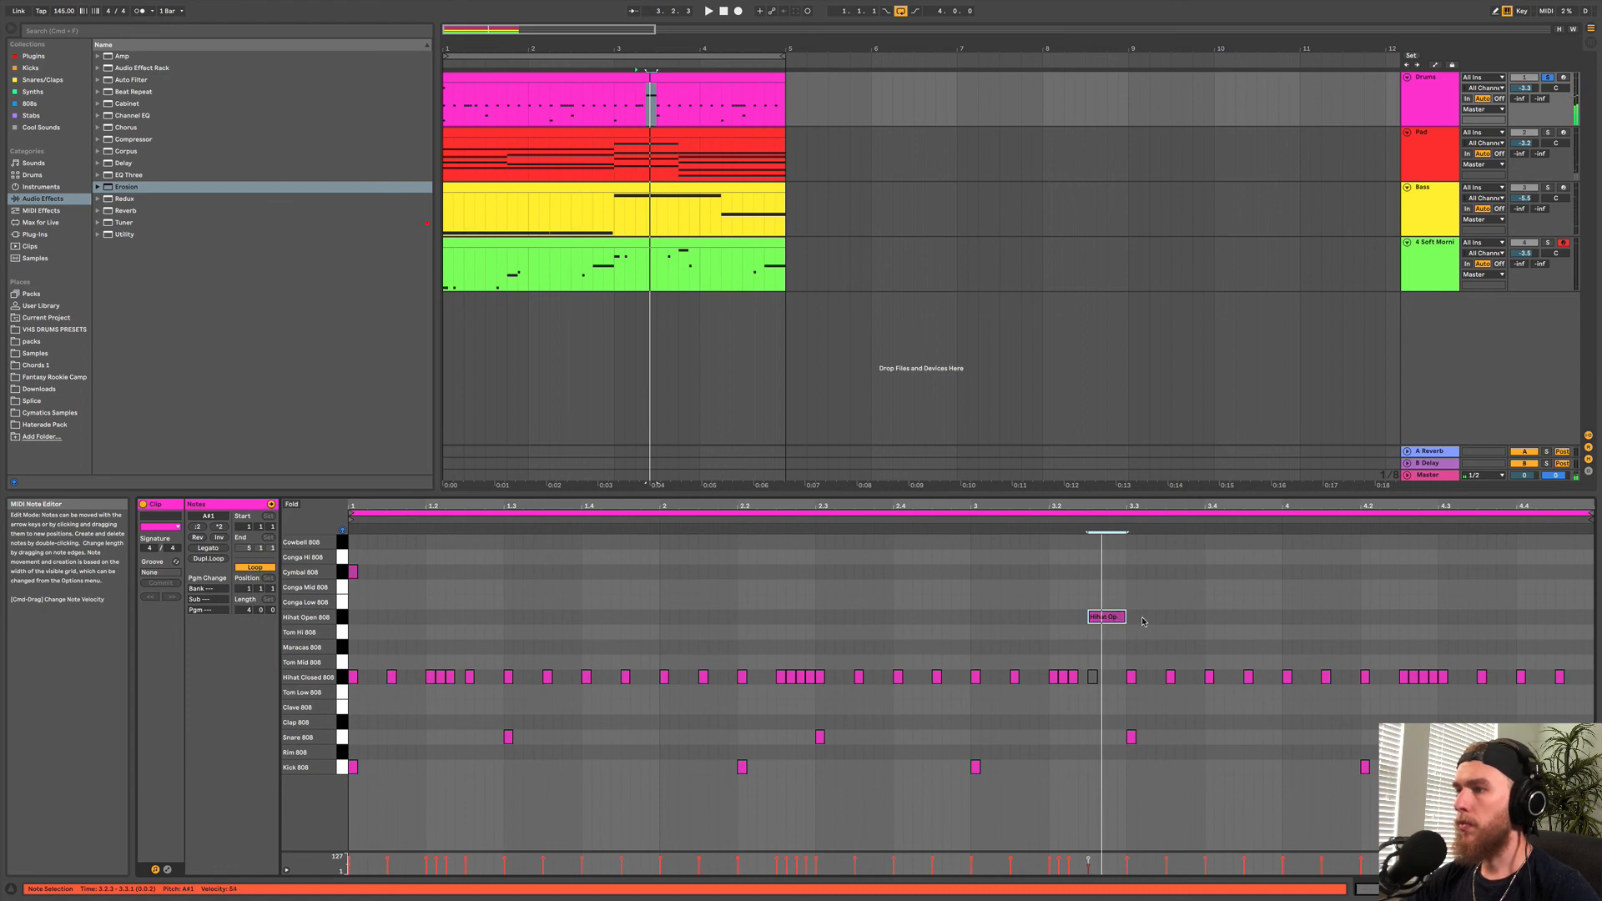
click(1096, 679)
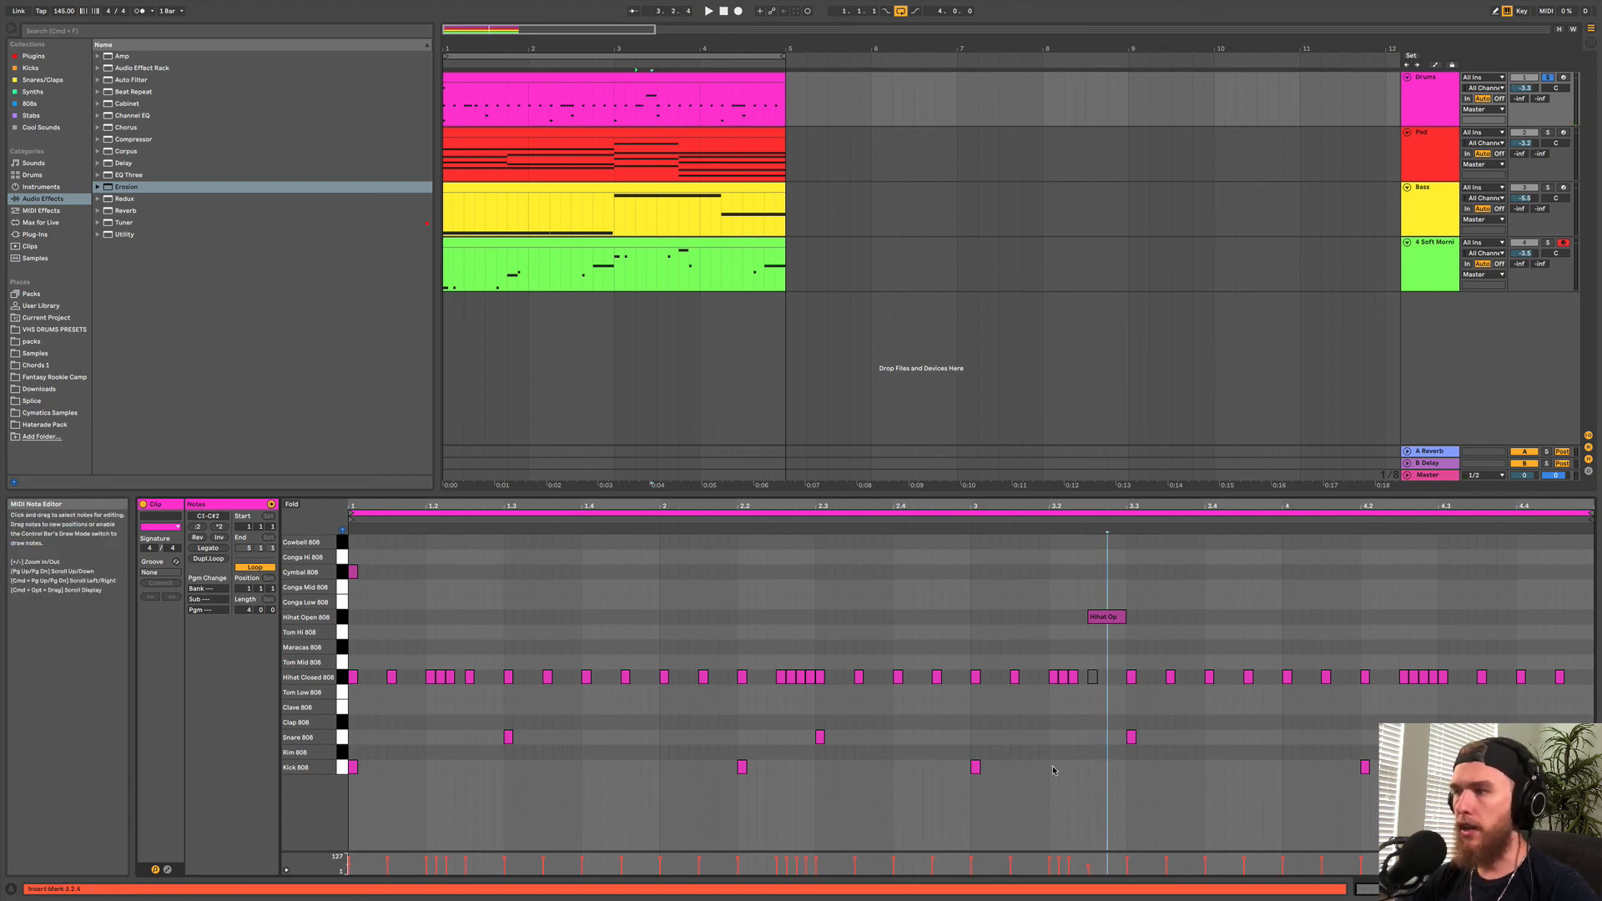
click(1098, 689)
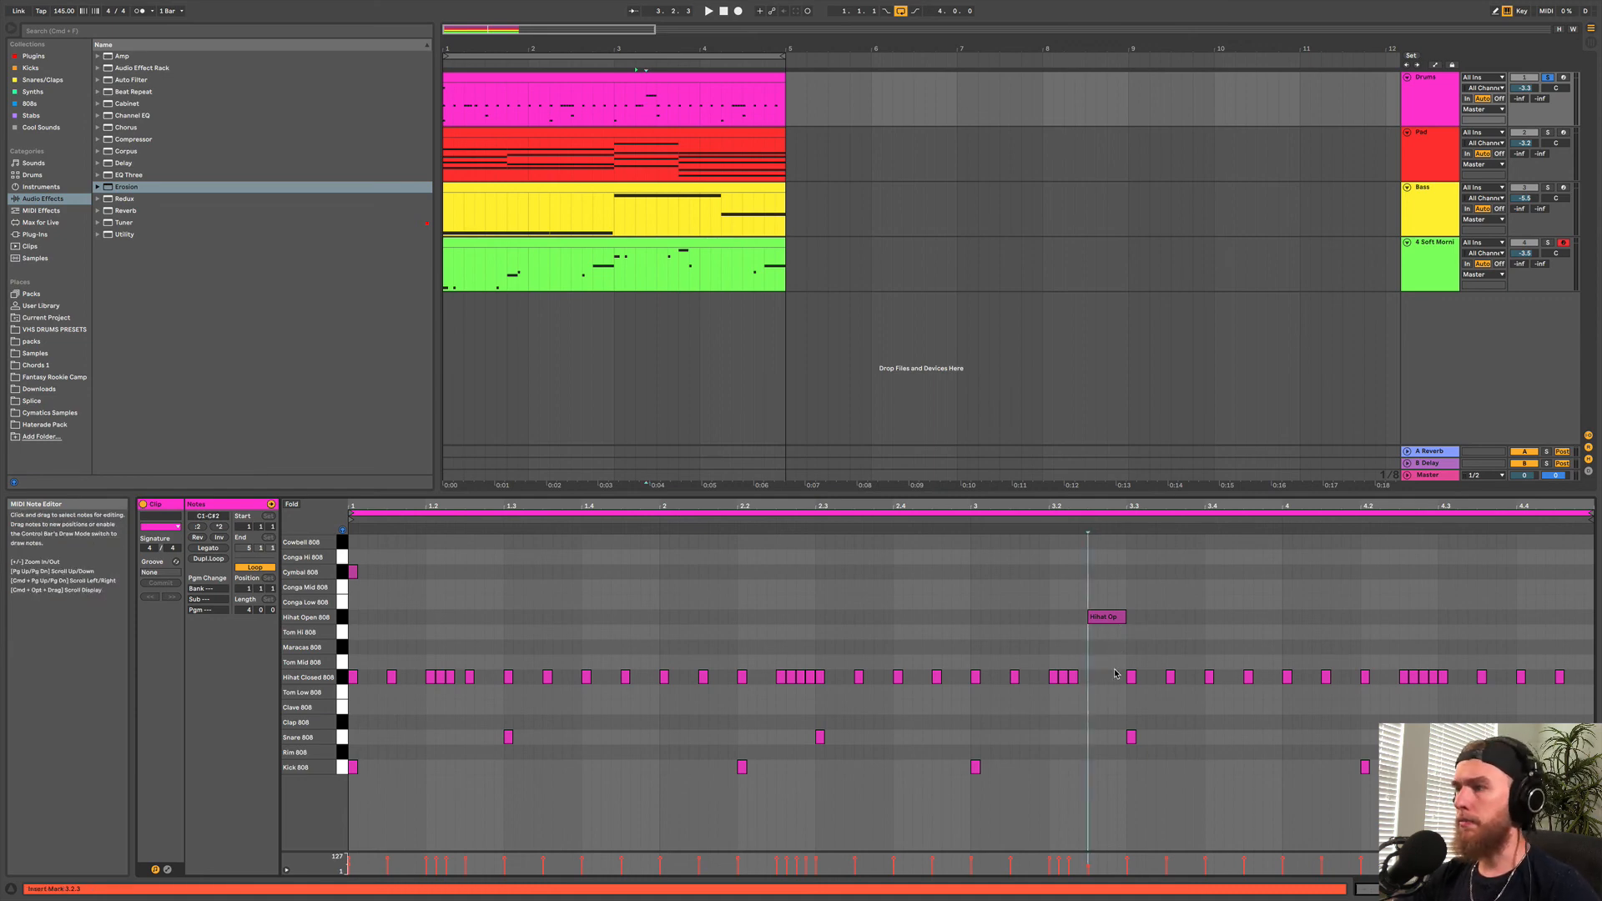
key(space)
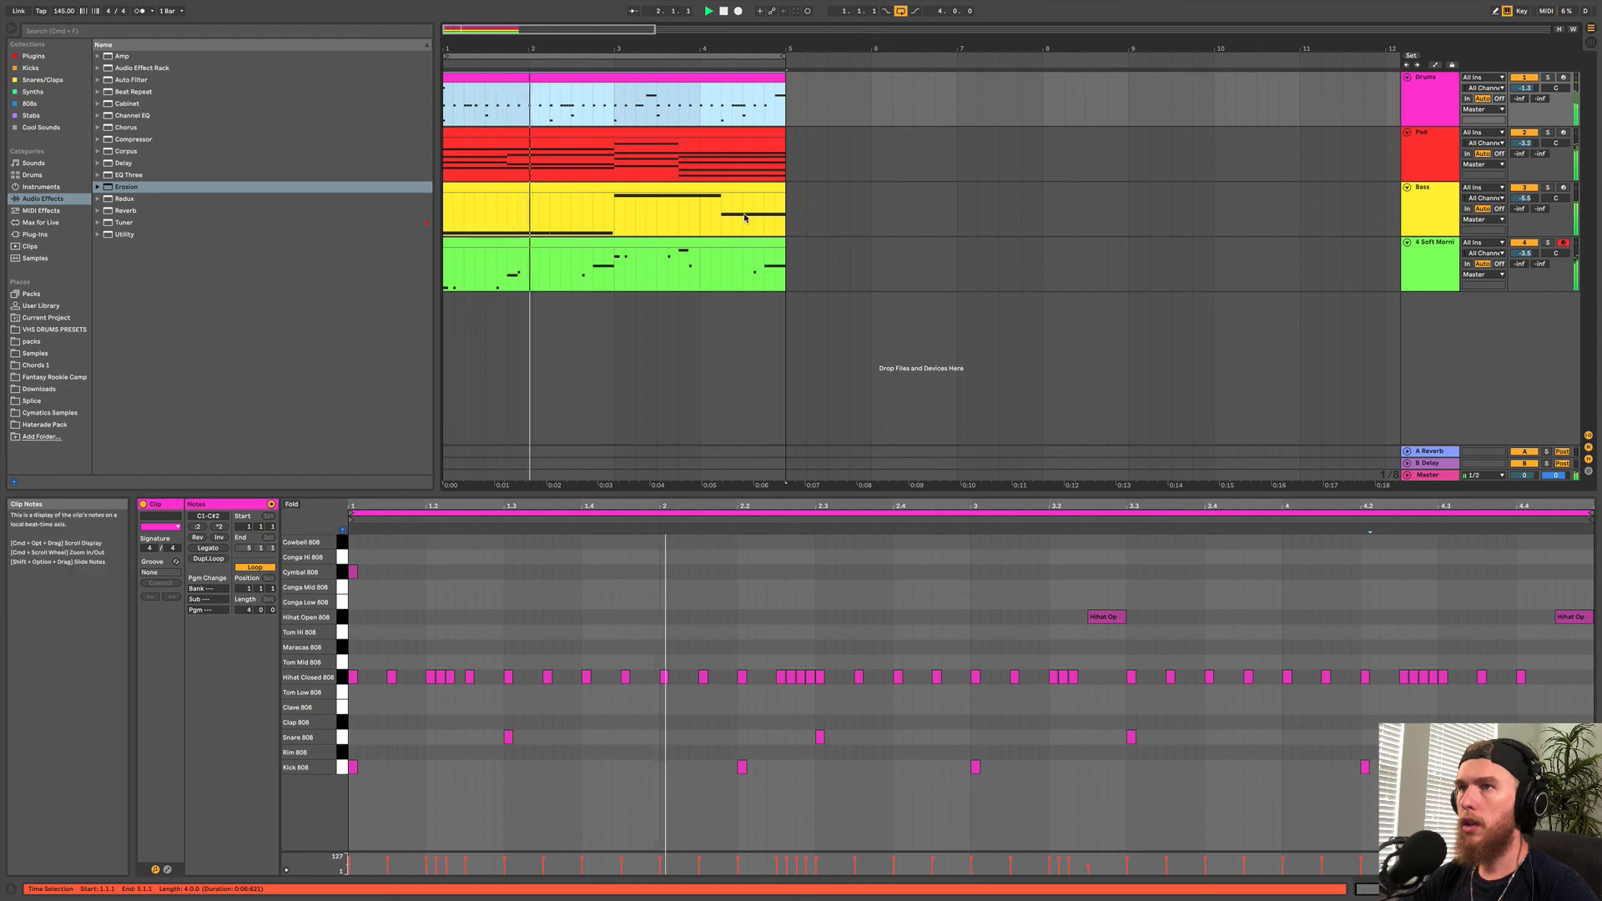